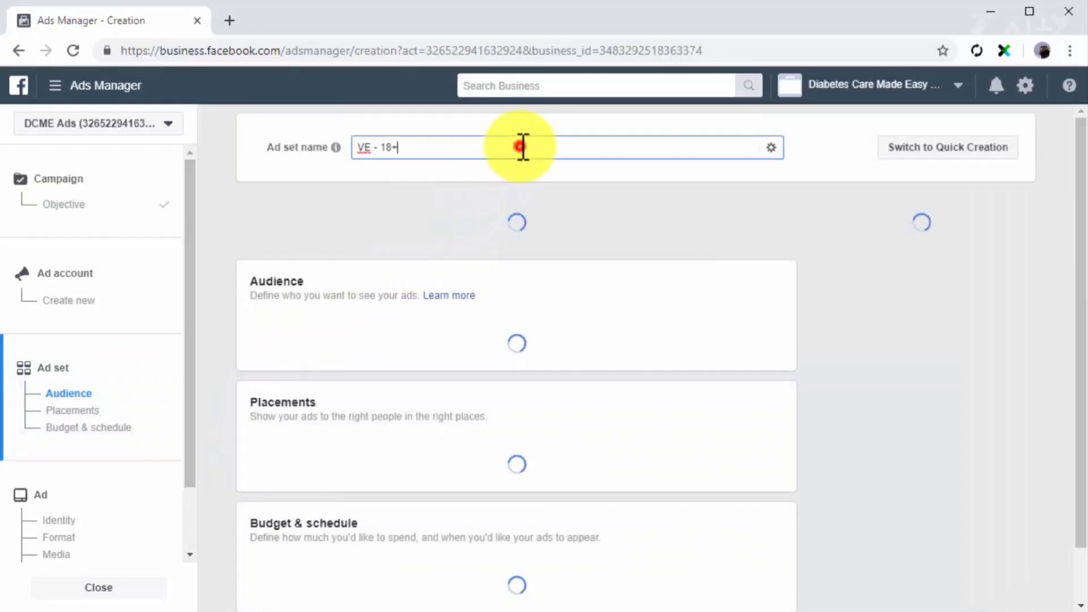
Name the ad set "More Video Views" and target it at the existing Custom Video Audience.
text(More Video Views)
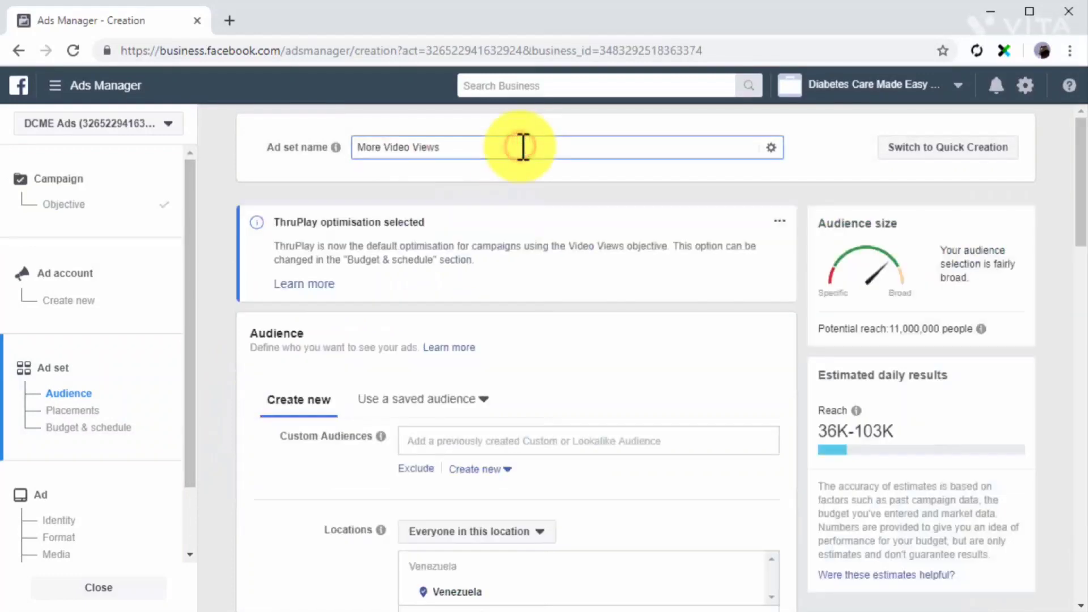
click(606, 442)
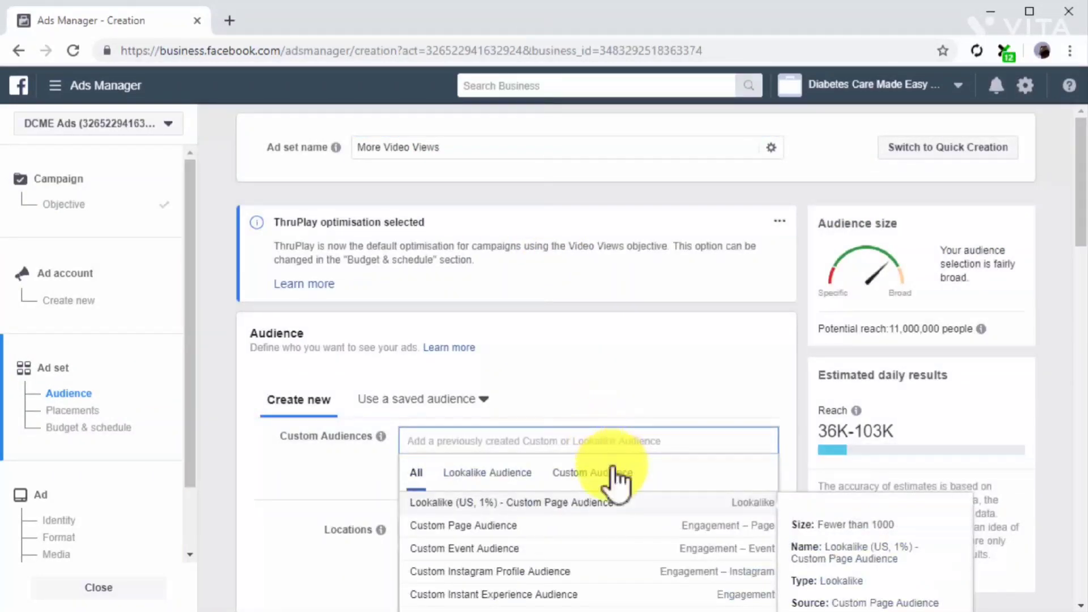
click(615, 474)
scroll(369, 464, down, 2)
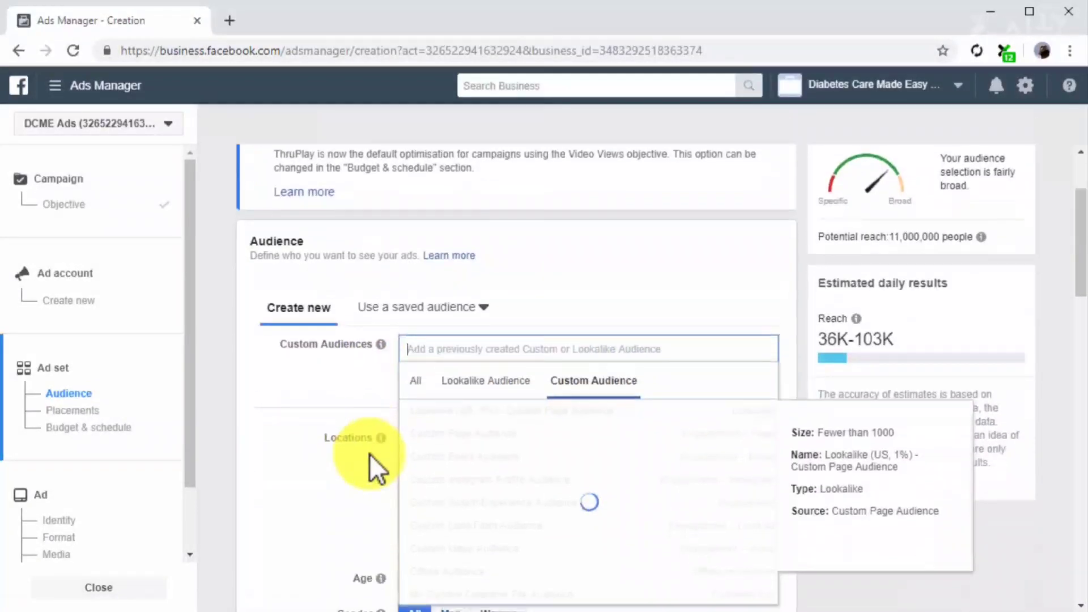
click(413, 524)
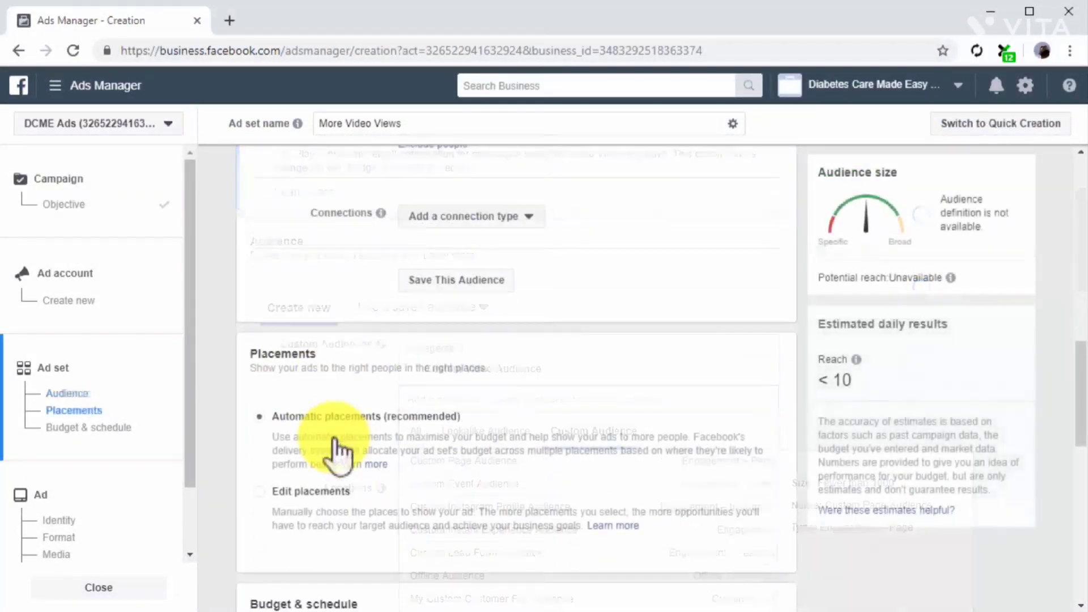
Keep automatic placements and a $5.00 daily budget for the ad set, and continue to the ad setup.
scroll(338, 451, down, 2)
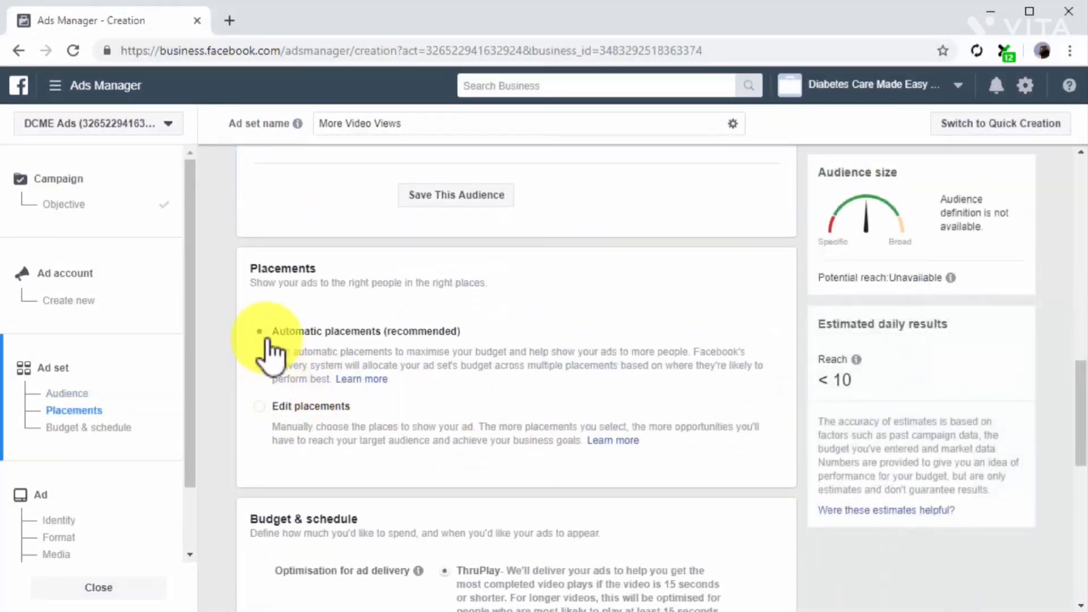
scroll(289, 416, down, 1)
scroll(286, 414, down, 8)
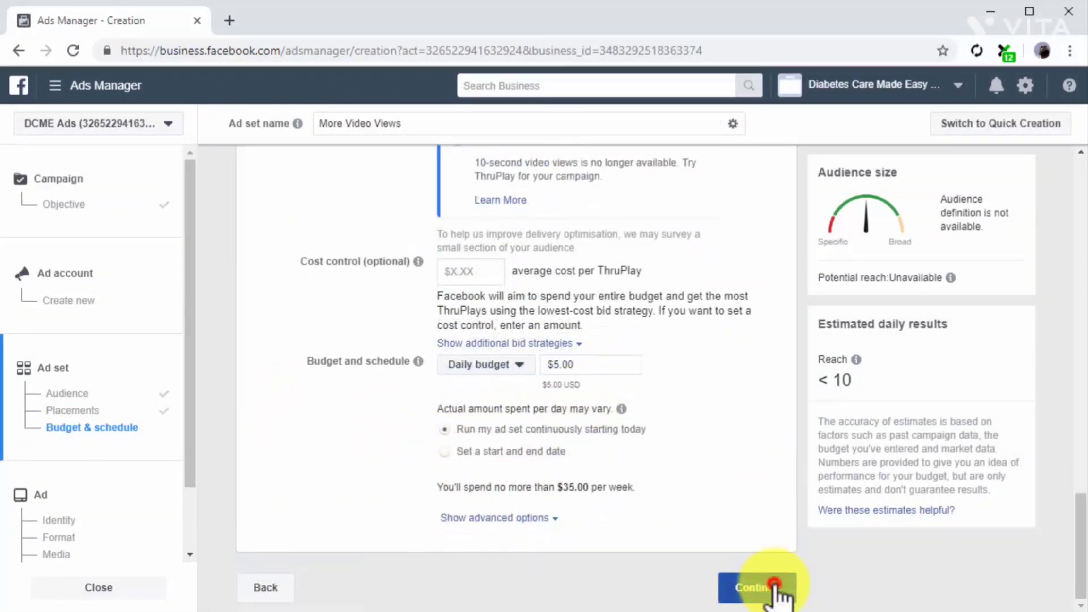
click(774, 584)
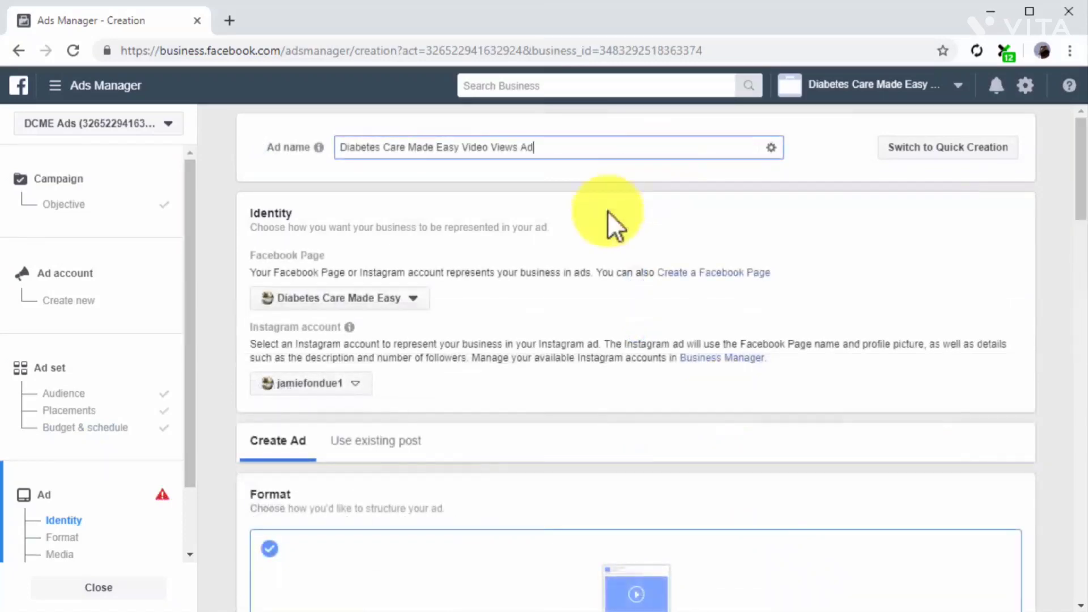
Upload a video from the DCME documents folder as the ad's media.
scroll(550, 300, down, 10)
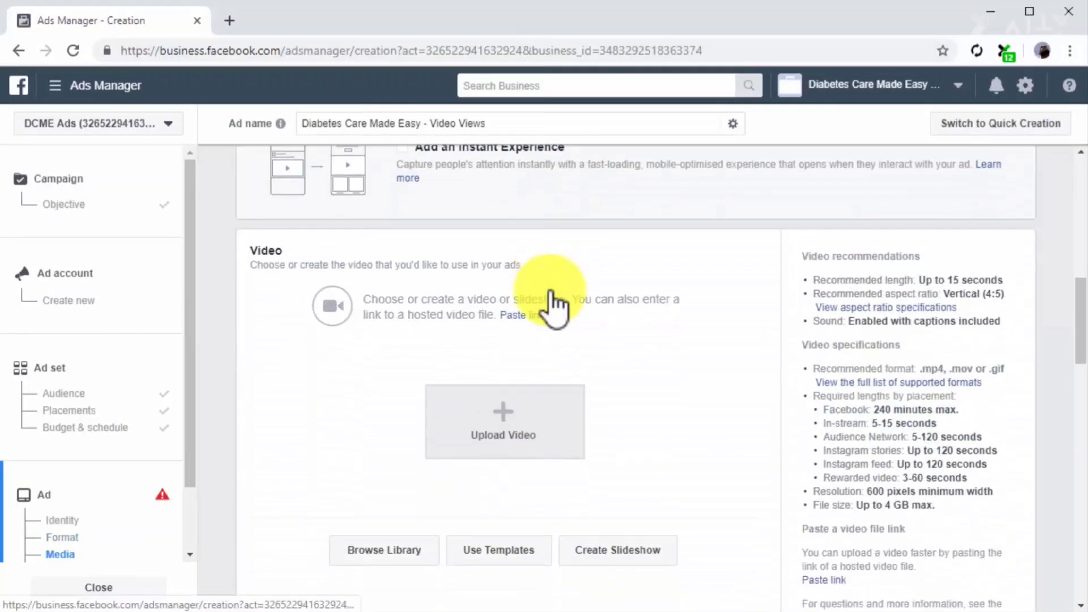
scroll(553, 306, down, 2)
click(535, 337)
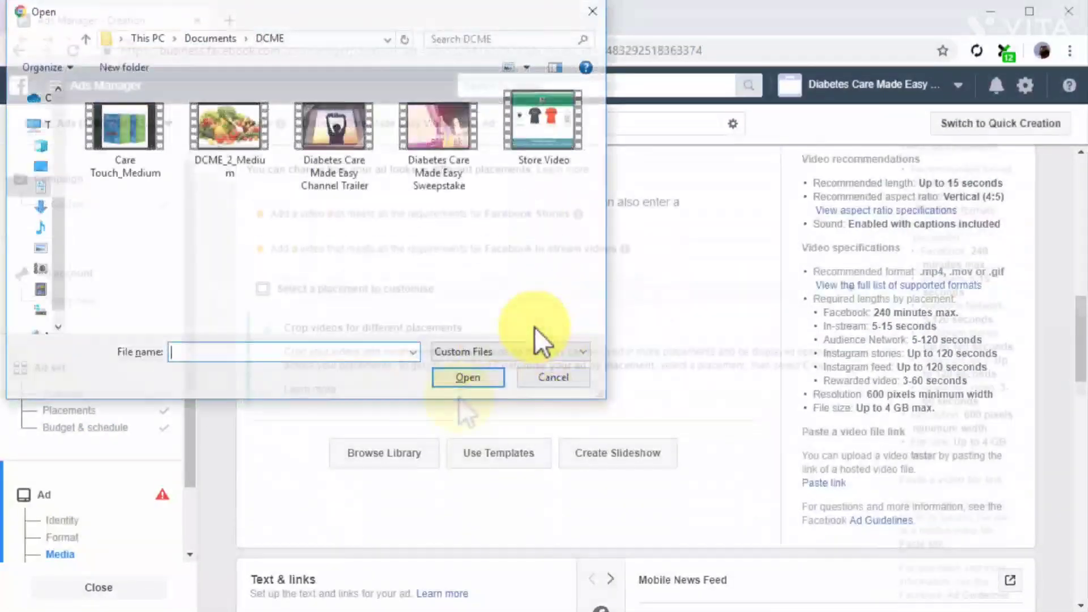
scroll(457, 397, down, 5)
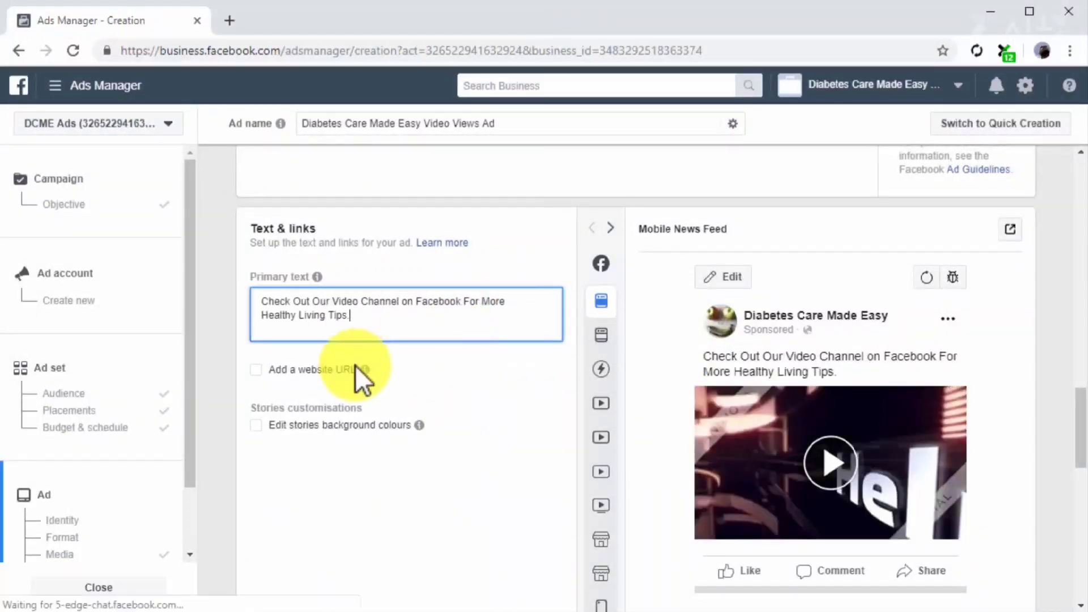
Enable a website URL for the video ad and paste the website link.
click(335, 369)
scroll(336, 369, down, 3)
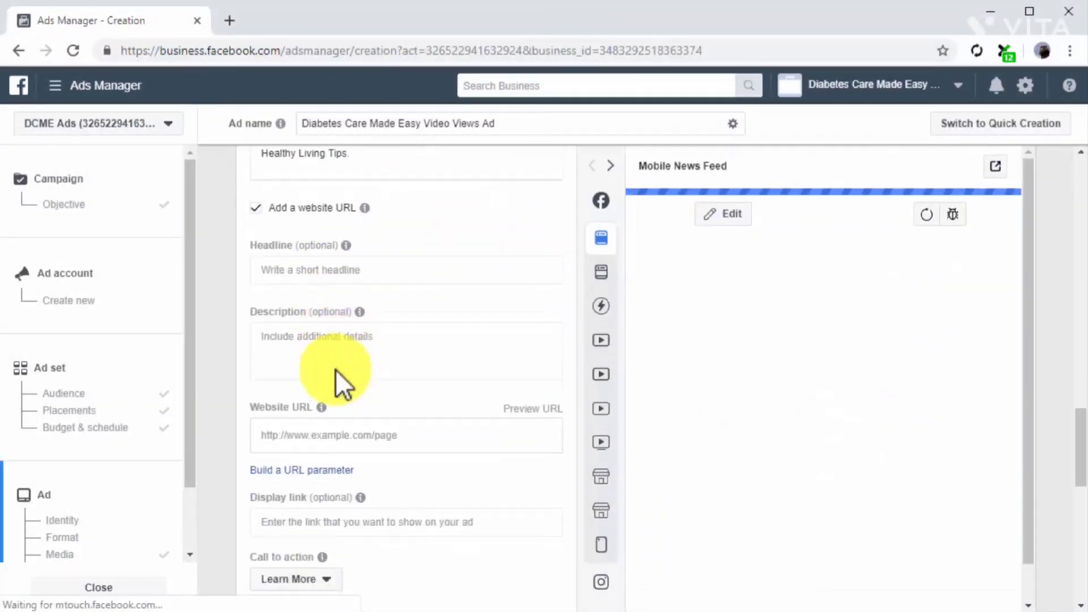
click(357, 422)
text(https://diabetescaremadeeasy.com)
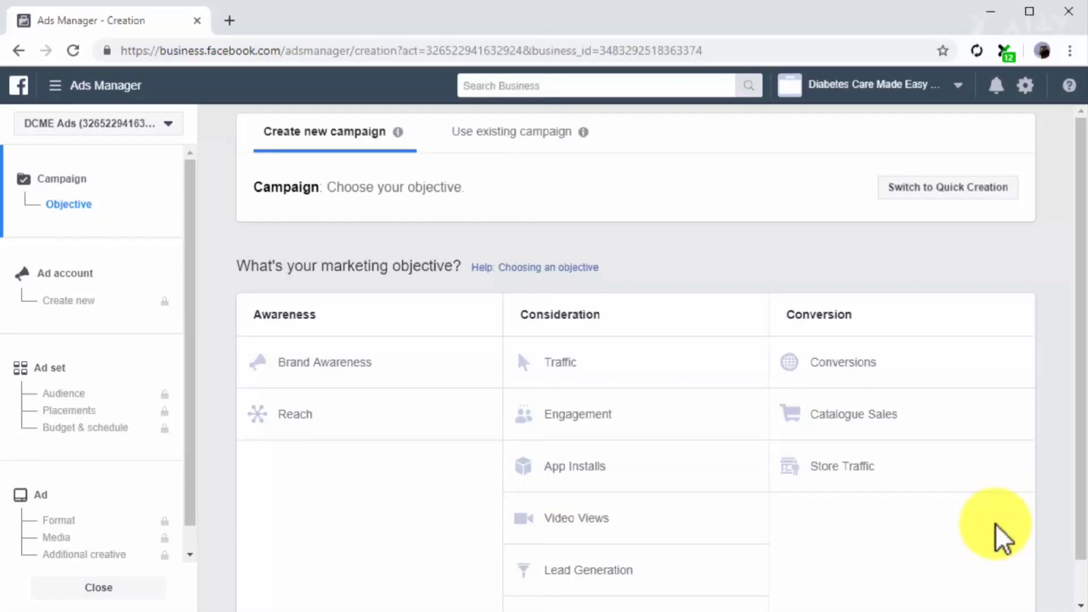
Choose Lead Generation as the new campaign's objective and proceed to its ad set.
scroll(995, 523, down, 1)
click(716, 526)
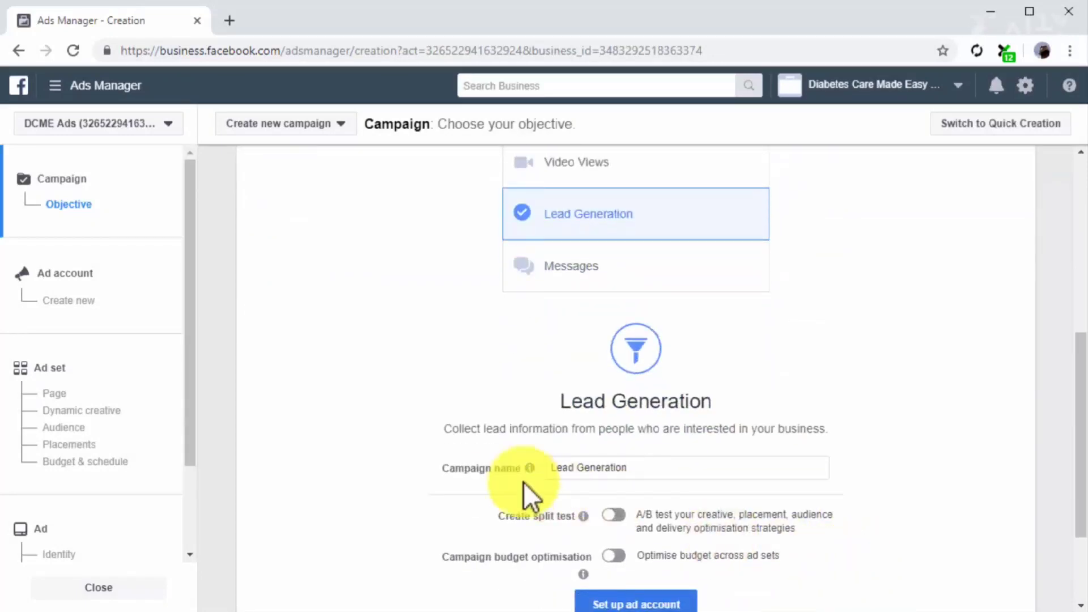
click(127, 368)
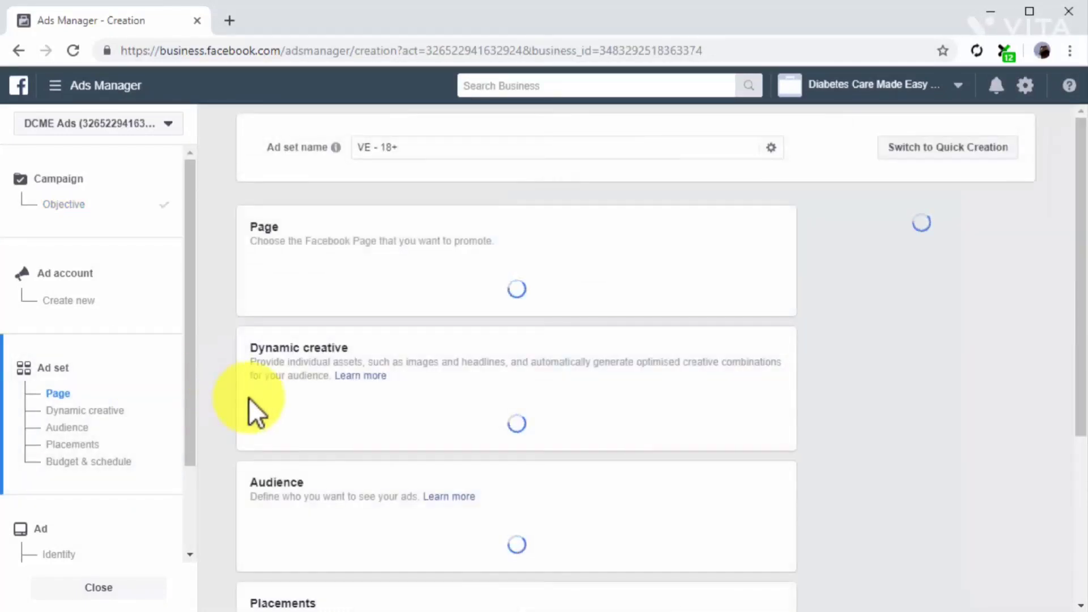
Name the ad set "New Lead Form Ad" and select Diabetes Care Made Easy as the Facebook Page.
click(450, 158)
key(ctrl+a)
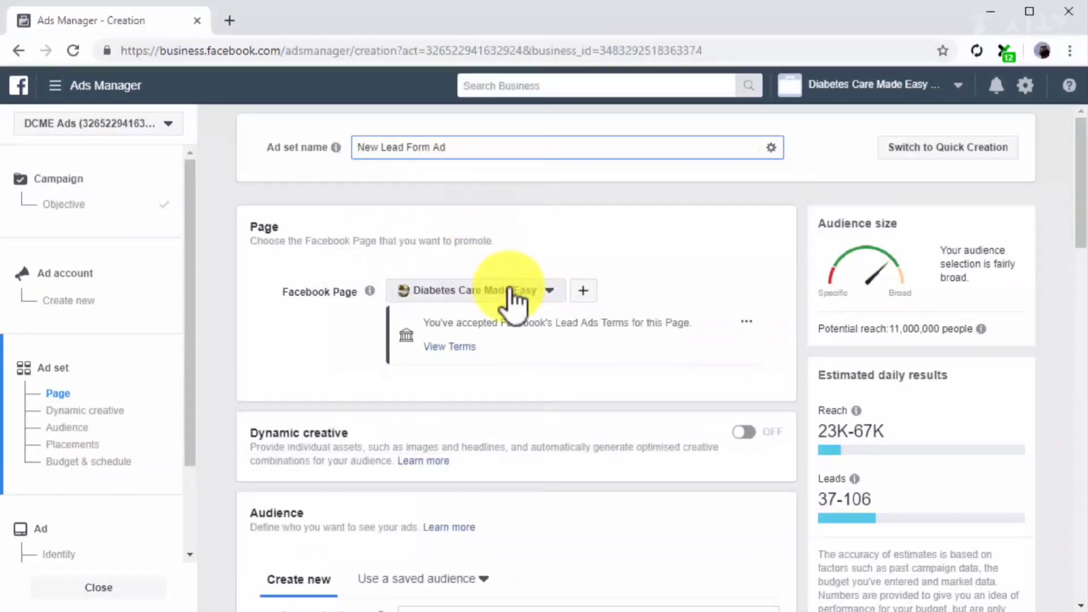
click(511, 291)
click(511, 397)
Target the lead ad set at the existing Custom Lead Form Audience.
click(578, 362)
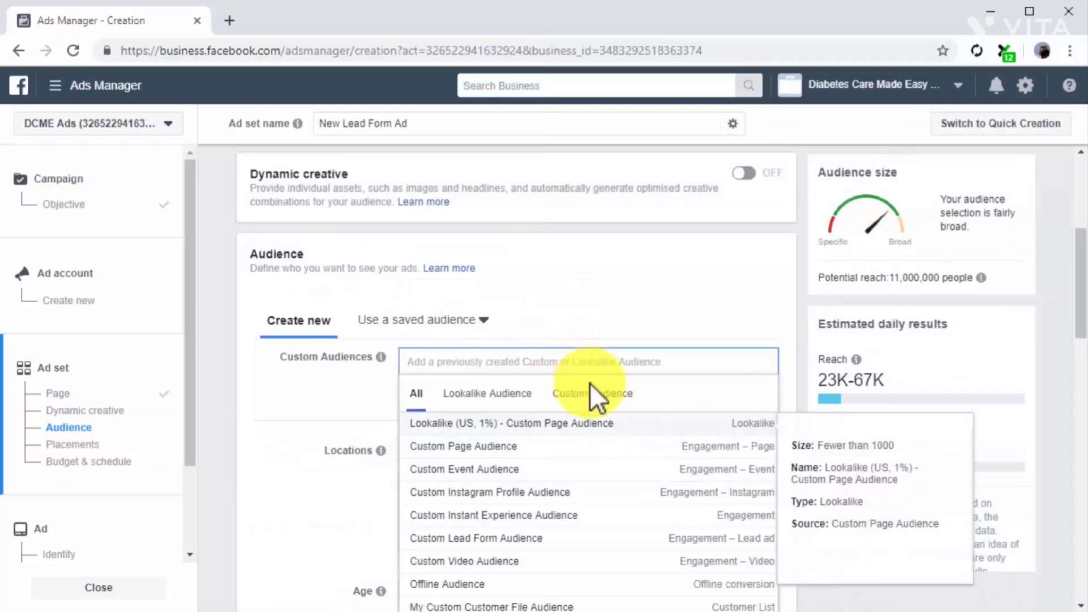
click(592, 393)
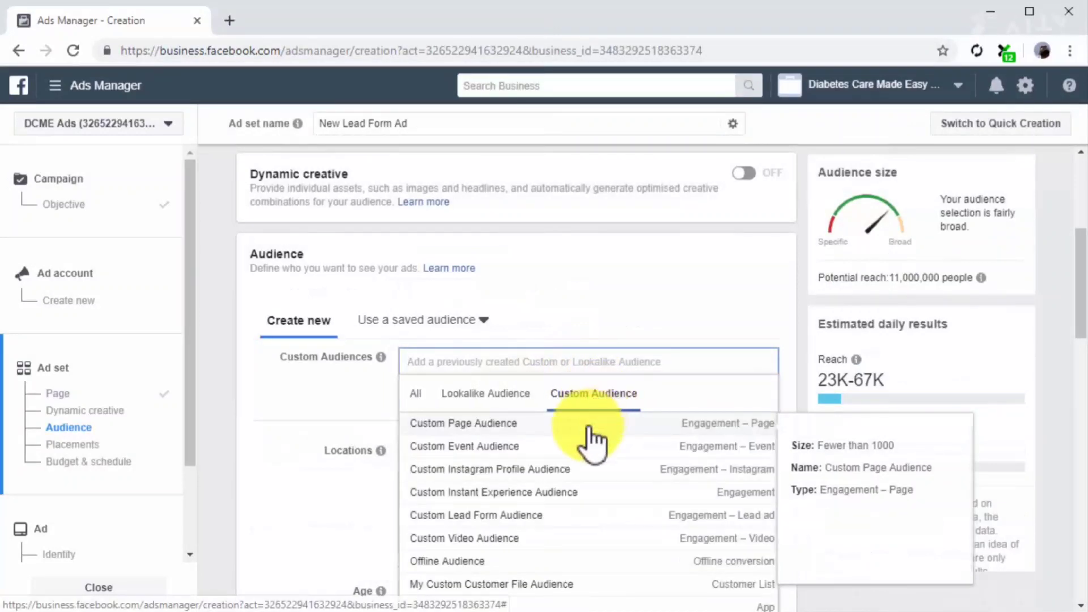
click(545, 510)
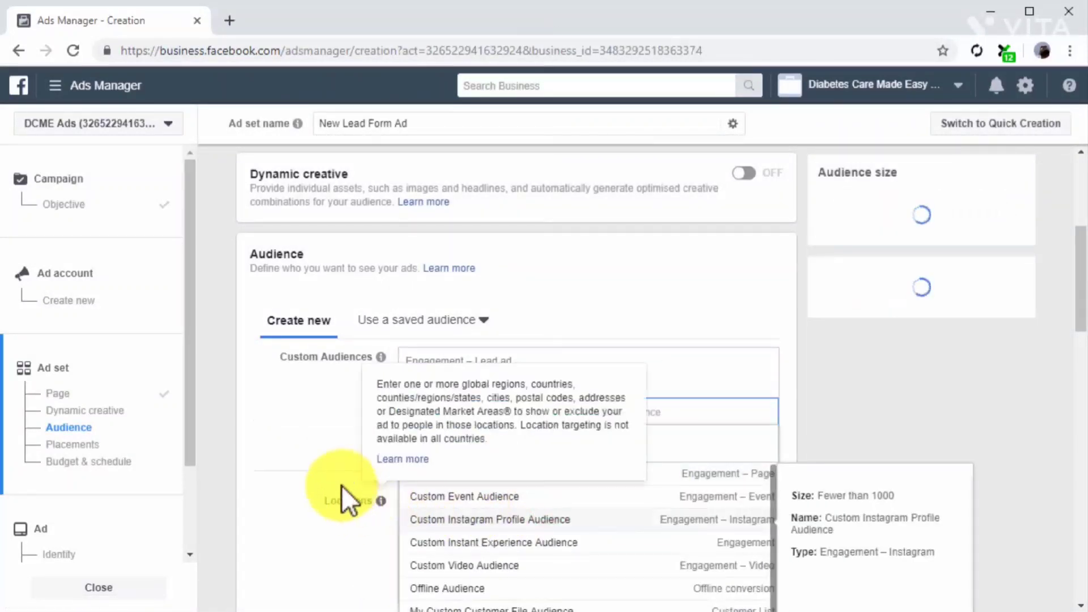
click(333, 471)
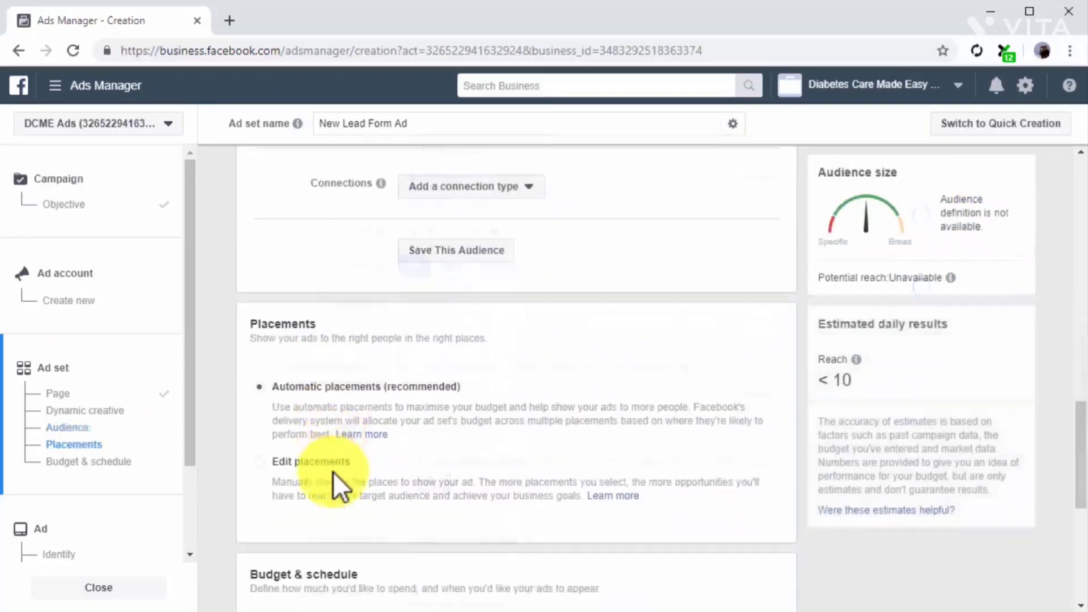
Use automatic placements and a $20.00 daily budget for the lead ad set, and continue to the ad setup.
click(255, 384)
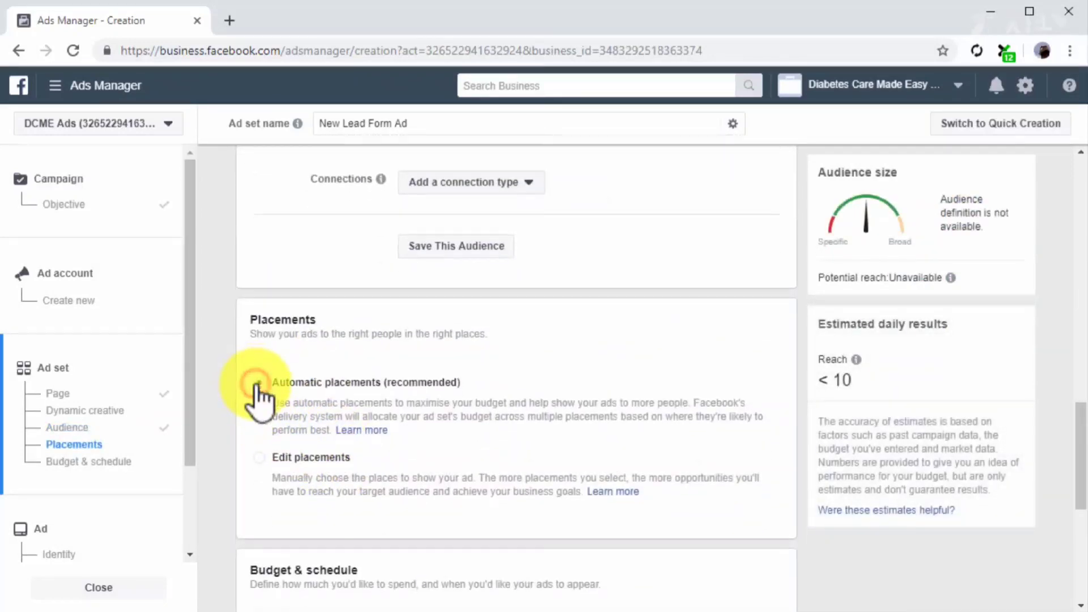
scroll(254, 385, down, 7)
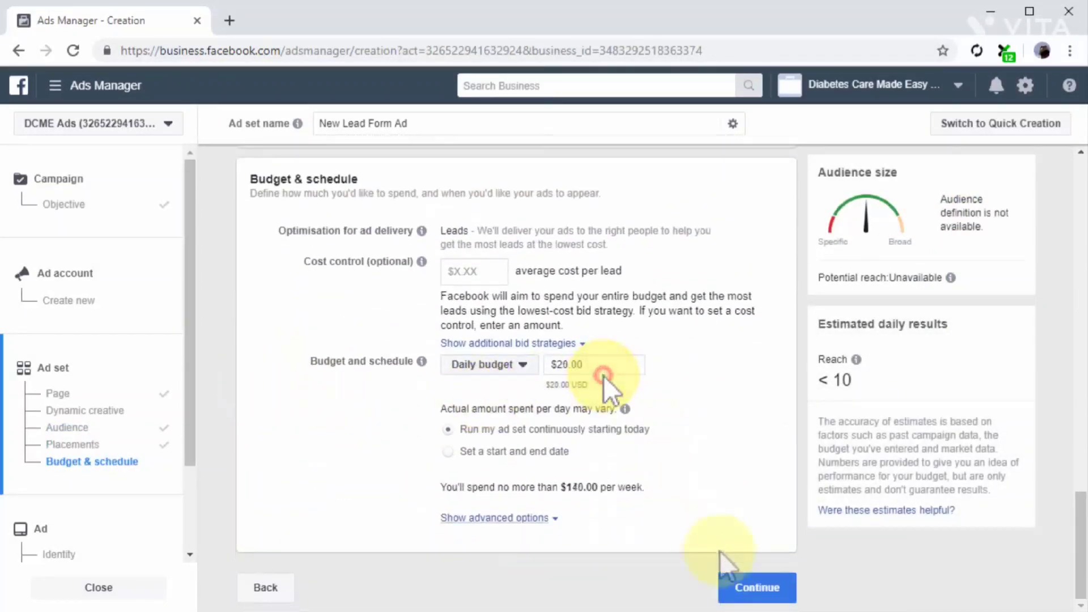
click(751, 588)
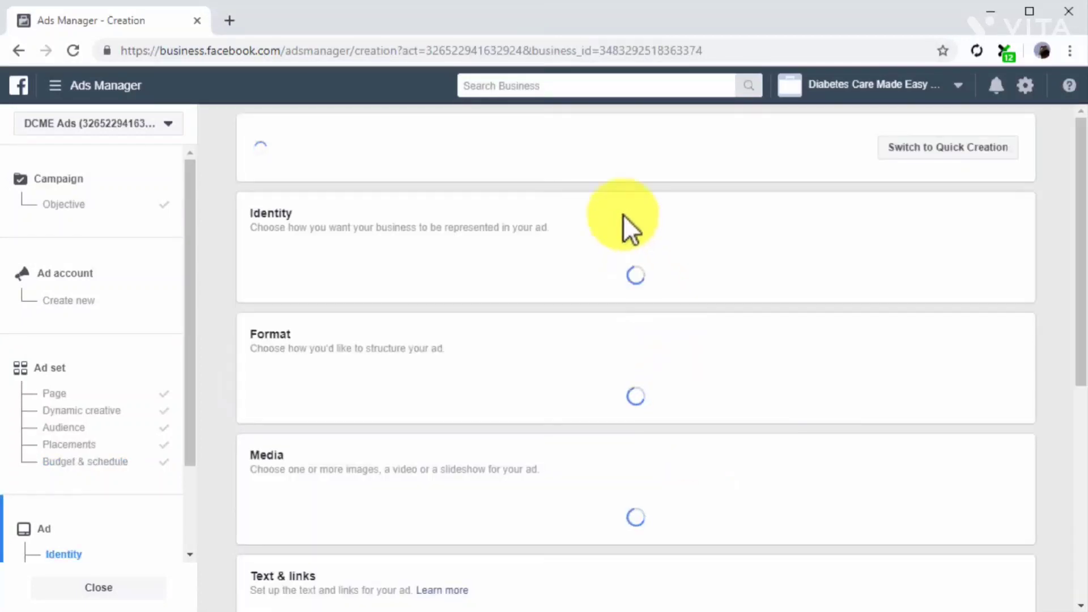
Name the ad "New Lead capture Ad" and use the single image or video format.
triple_click(590, 150)
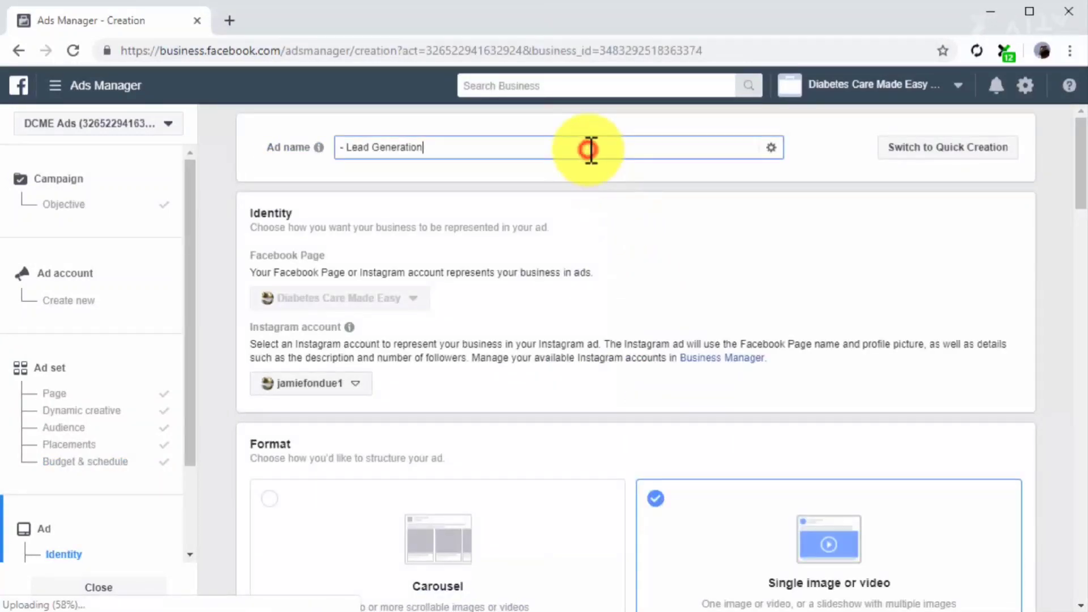
text(New Lead capture Ad)
scroll(661, 340, down, 2)
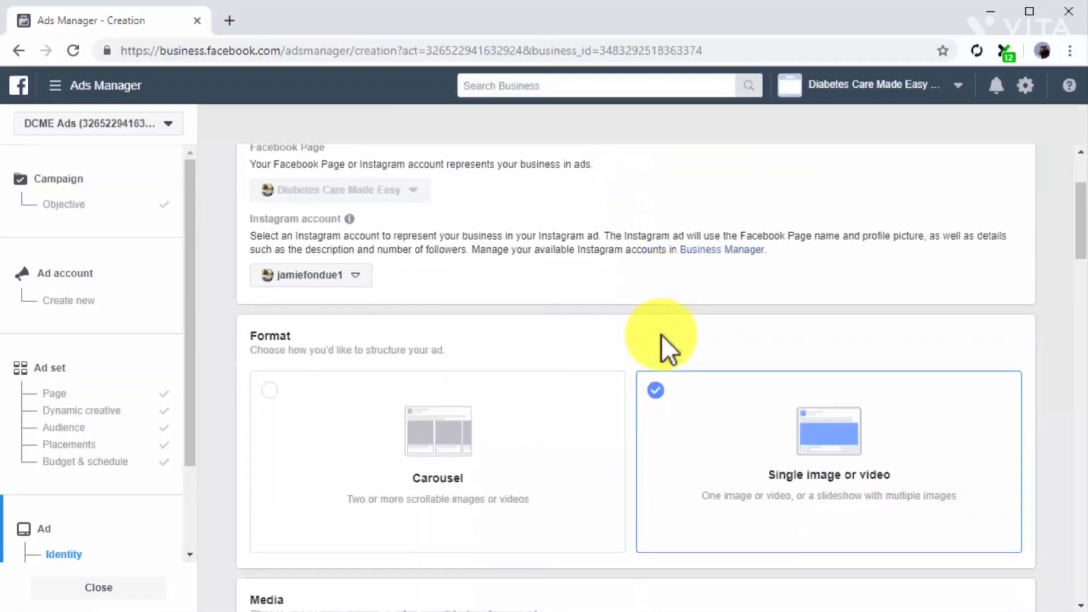
click(715, 439)
Remove the ad's current image and upload the DCMEGuide picture in its place.
scroll(715, 439, down, 8)
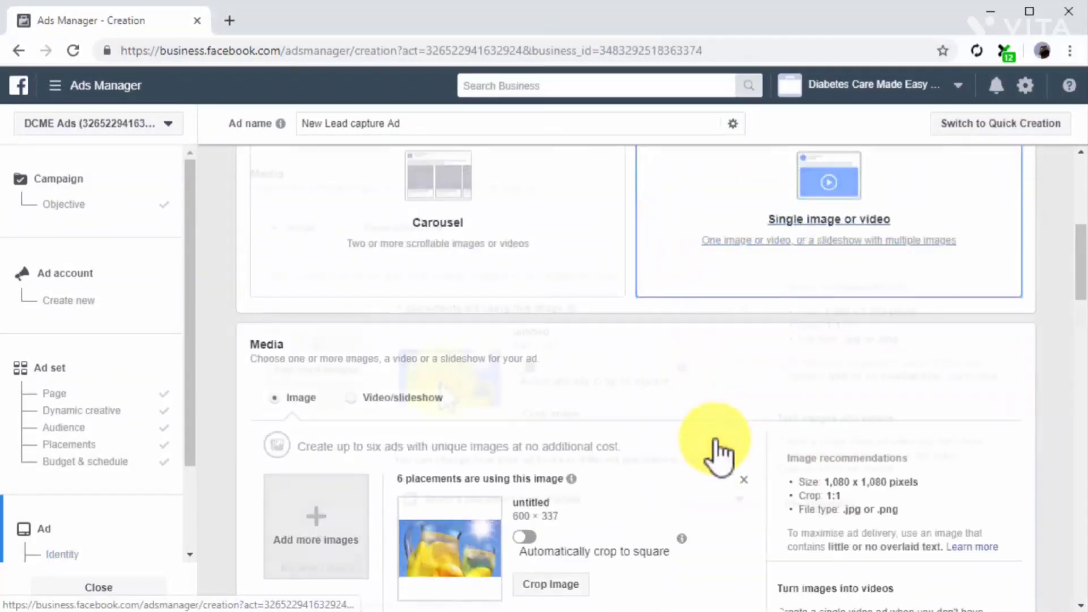
click(744, 309)
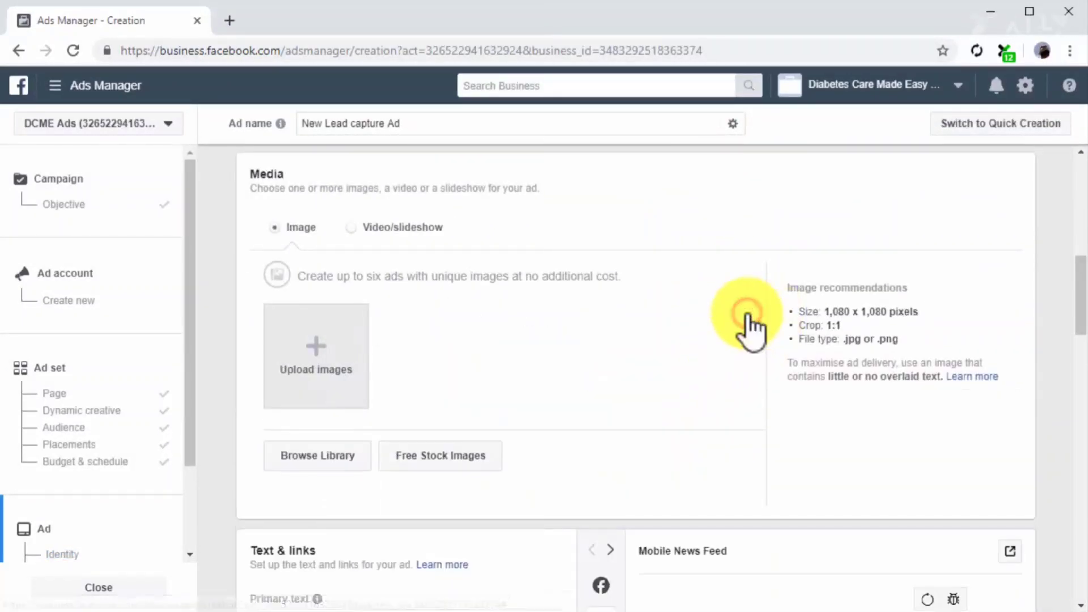
click(286, 356)
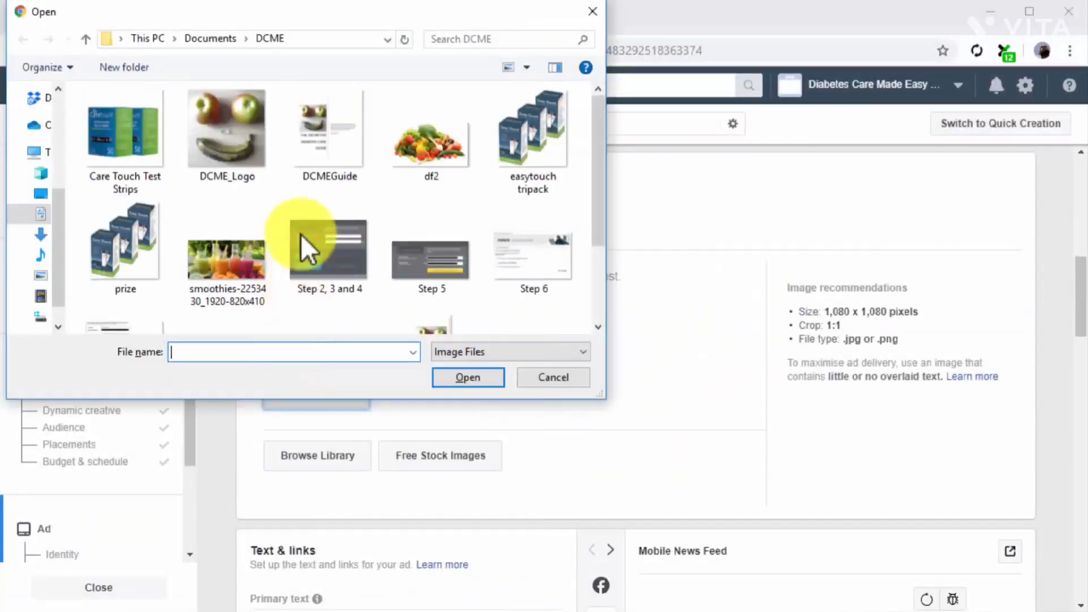
double_click(317, 138)
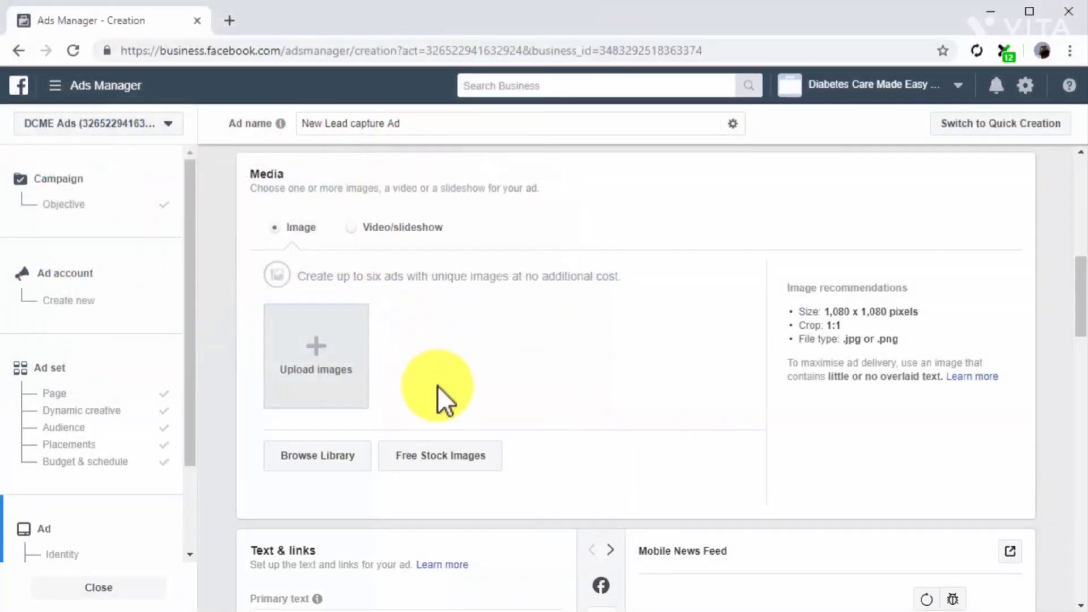
scroll(354, 460, down, 9)
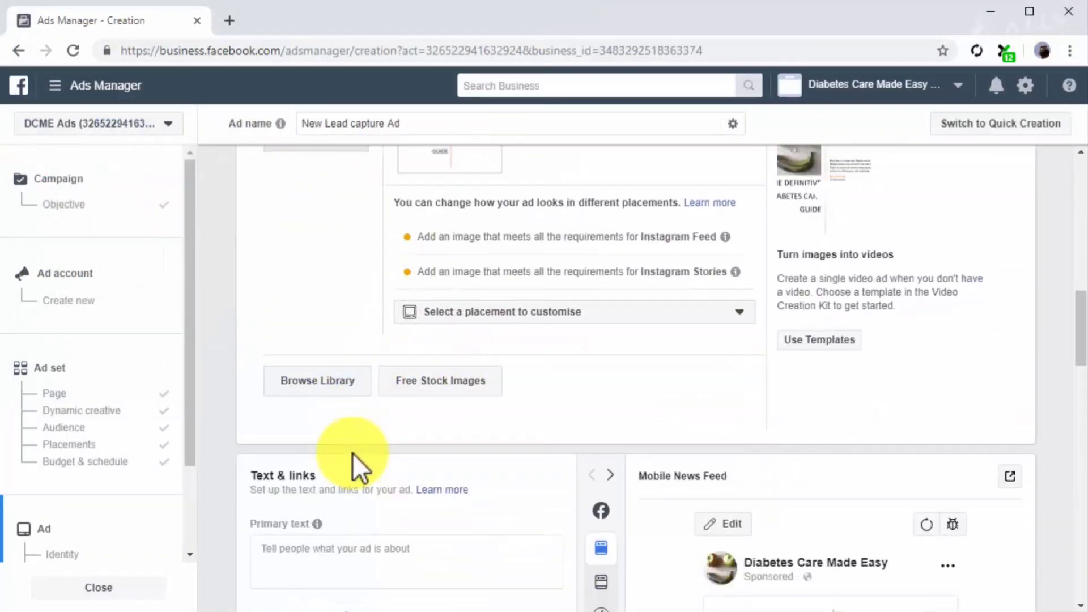
Set the primary text to "Get The DCME Mini Guide Now - It's FREE" and the display link to diabetescaremadeeasy.com.
click(454, 315)
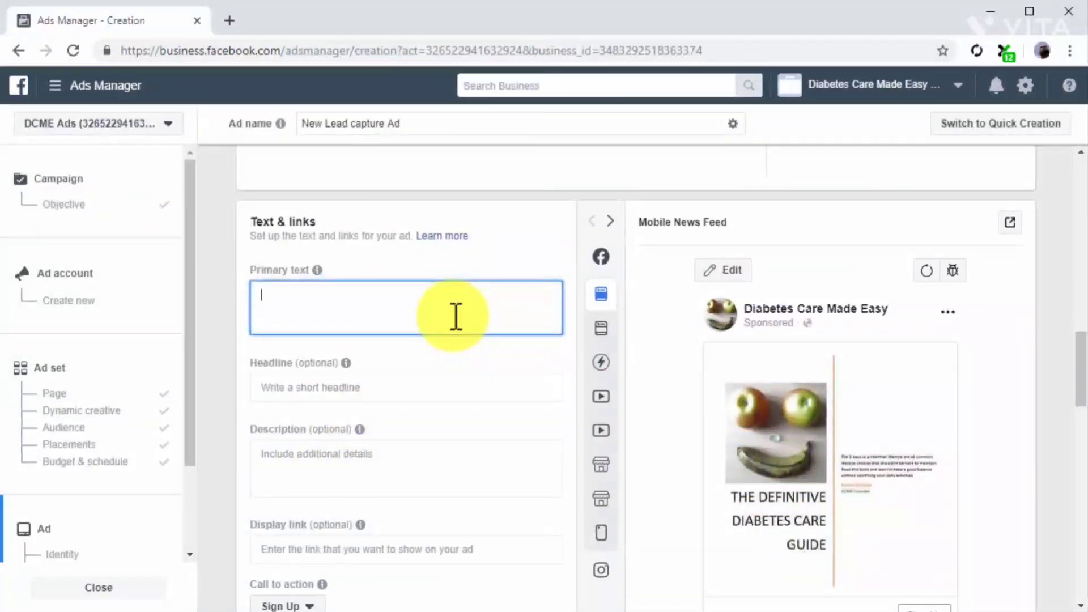
text(Get The DCME Mini Guide Now - It's FREE)
scroll(456, 315, down, 3)
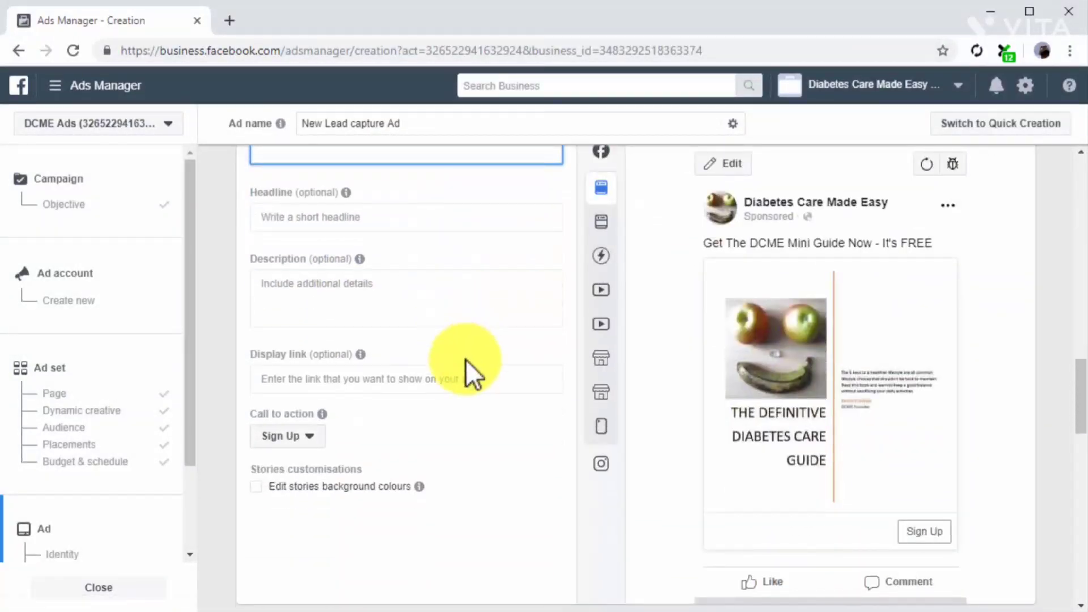
click(468, 385)
text(diabetescaremadeeasy.com)
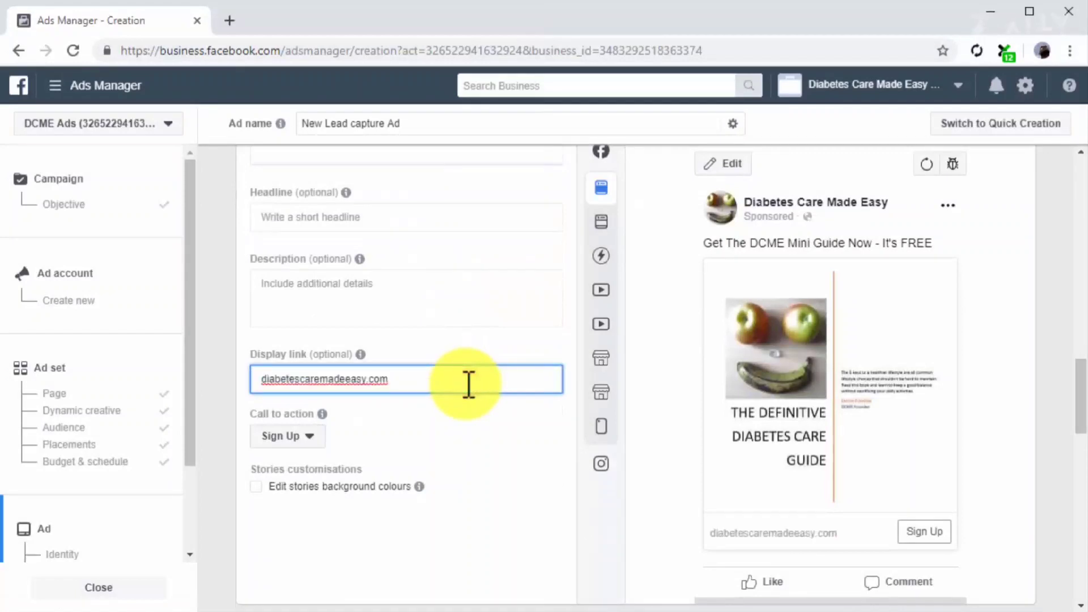
Review the instant form selected for the lead ad and its preview.
scroll(522, 451, down, 8)
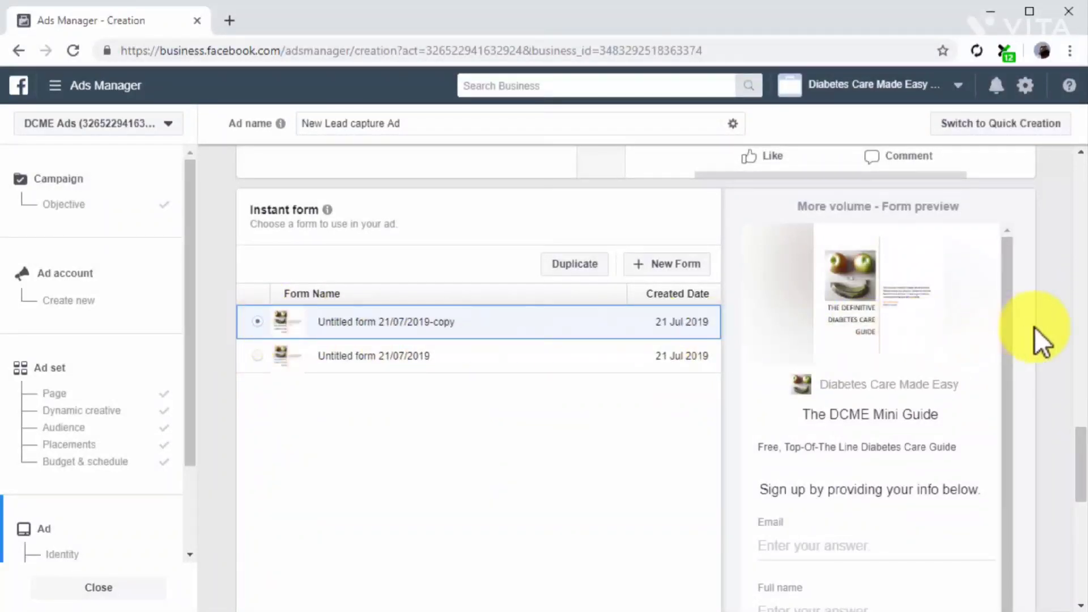
scroll(1034, 328, down, 6)
scroll(1035, 328, down, 5)
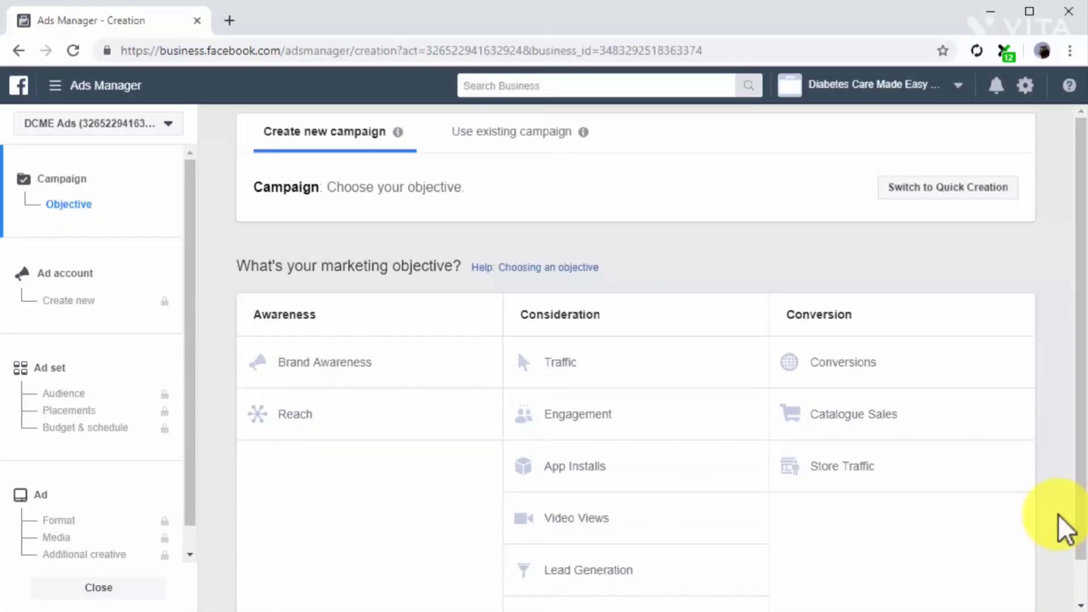
Choose Traffic as the objective of another new campaign.
click(683, 369)
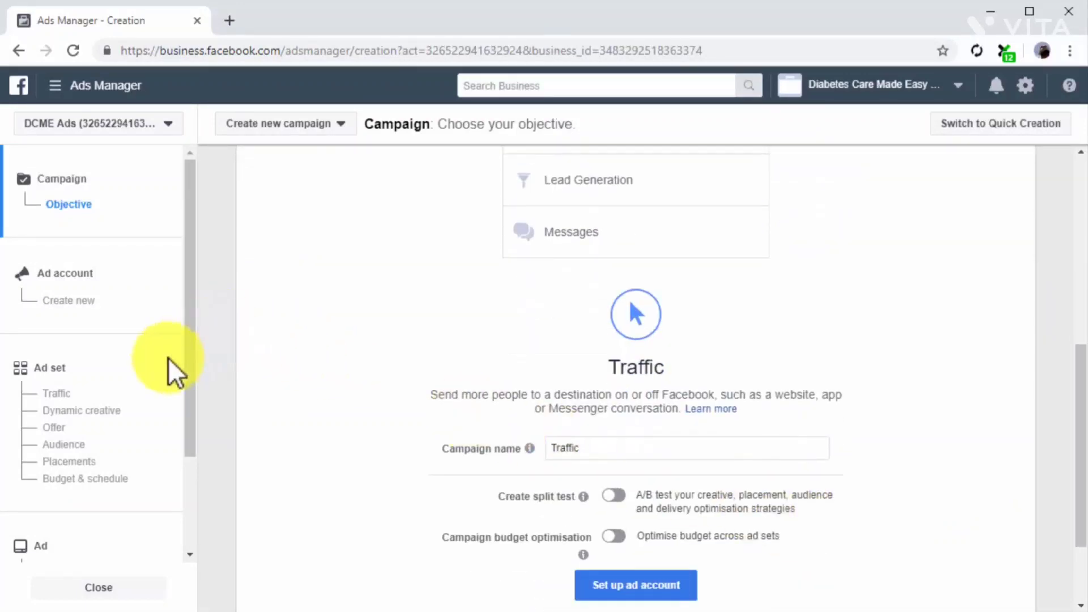
Open the Traffic campaign's ad set settings and name the ad set "Instant Experience Retarget Campaign".
click(161, 379)
triple_click(584, 146)
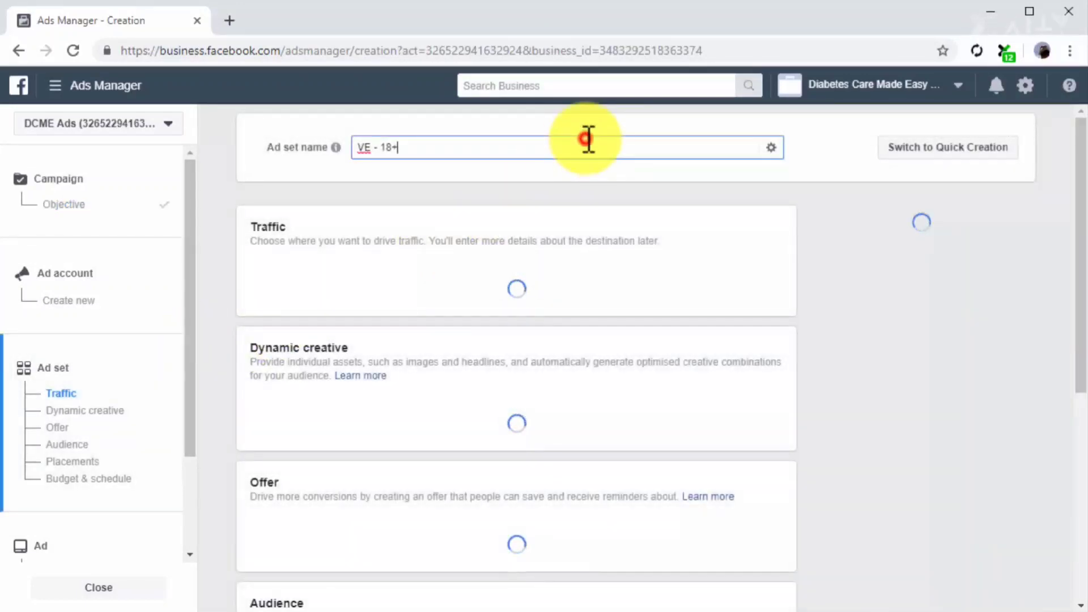
text(Instant Experience Retarget Campaign)
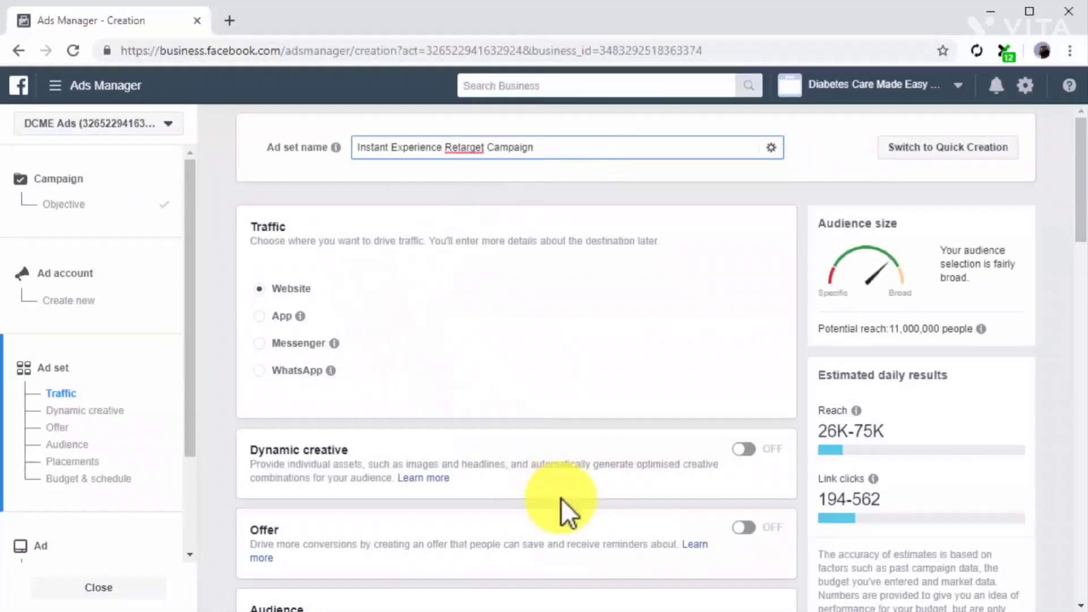
Target the ad set at the Custom Instant Experience Audience from the existing custom audiences.
scroll(561, 498, down, 8)
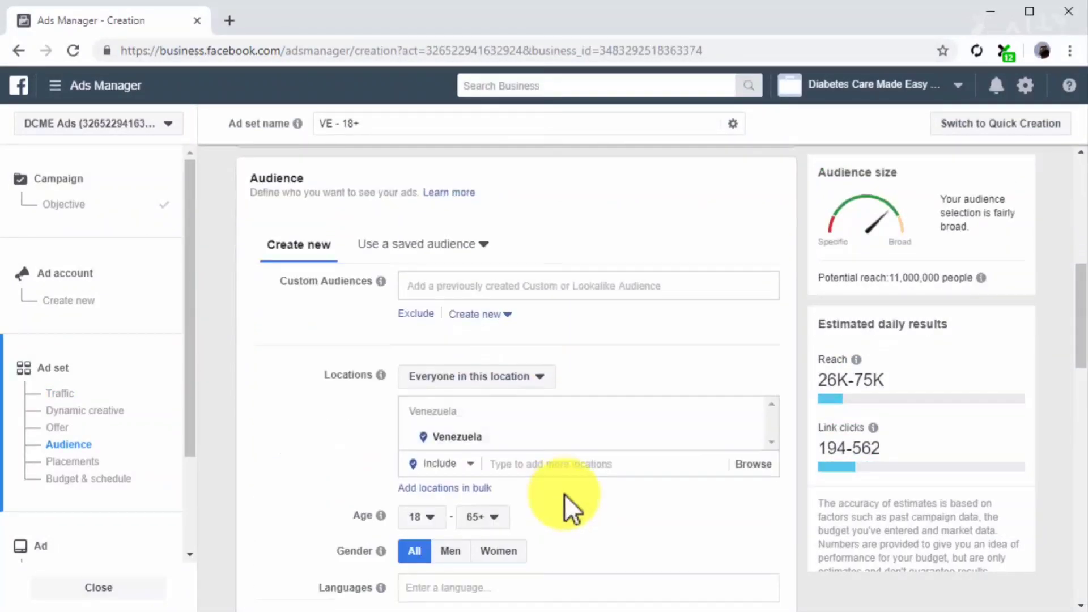
click(686, 281)
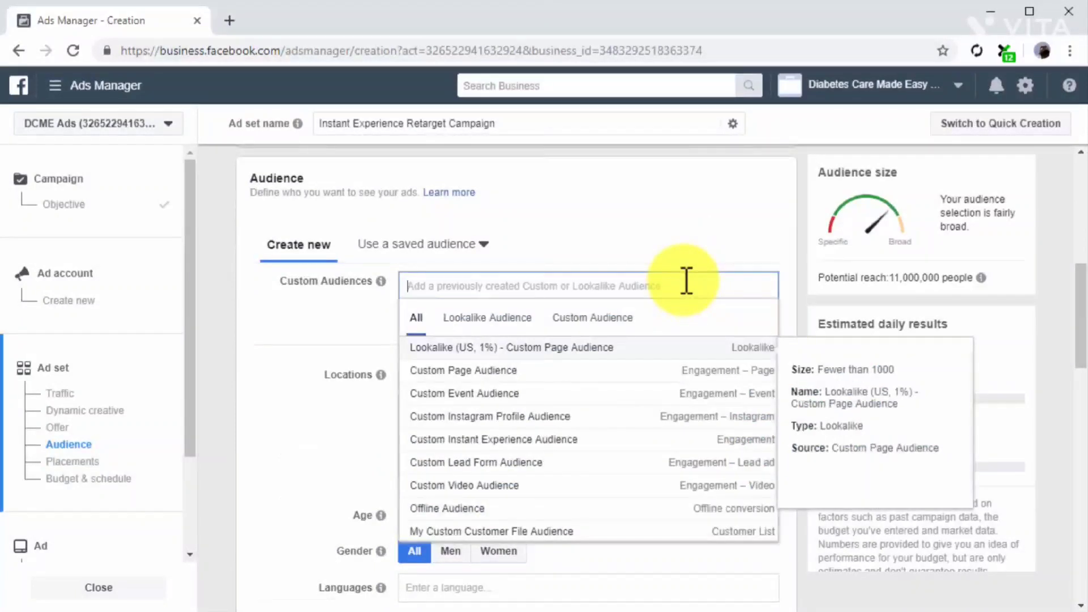
click(617, 317)
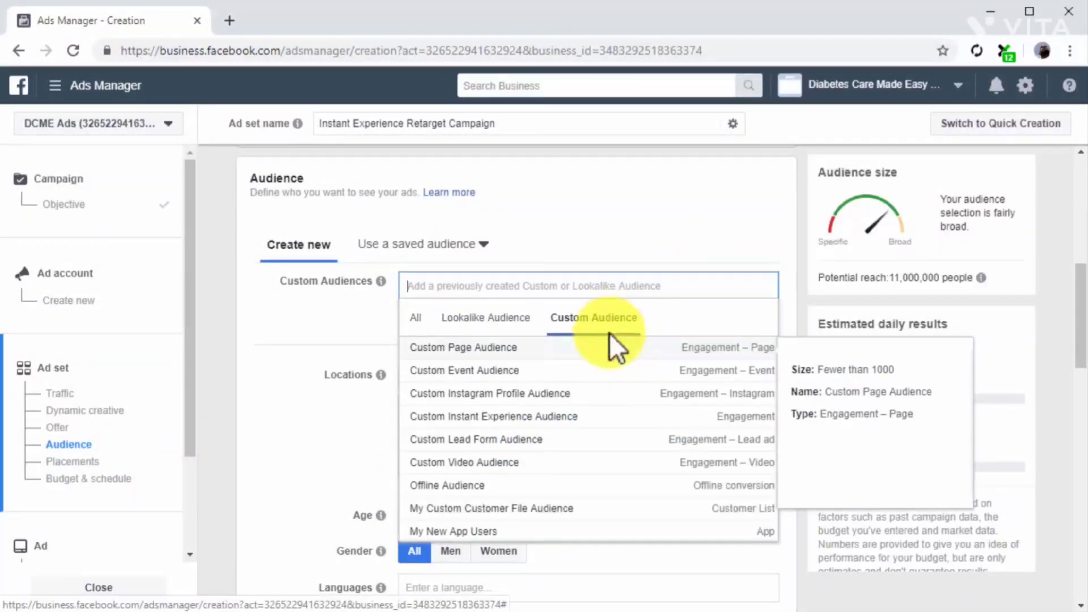
click(582, 418)
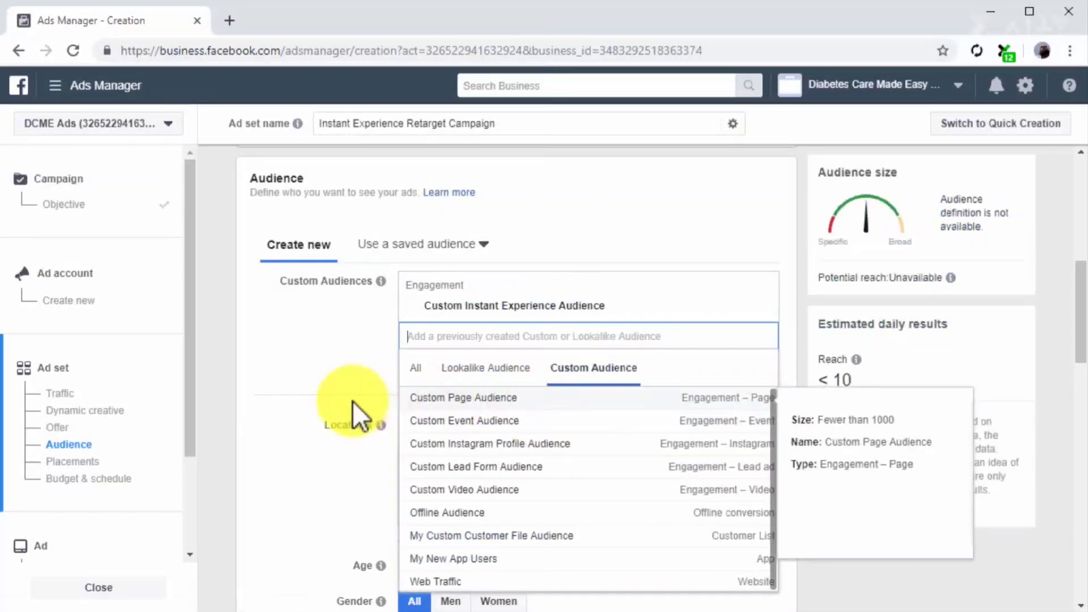
click(352, 401)
Use automatic placements, keep the preset budget and schedule, and proceed to the ad setup.
scroll(352, 401, down, 2)
scroll(352, 401, down, 10)
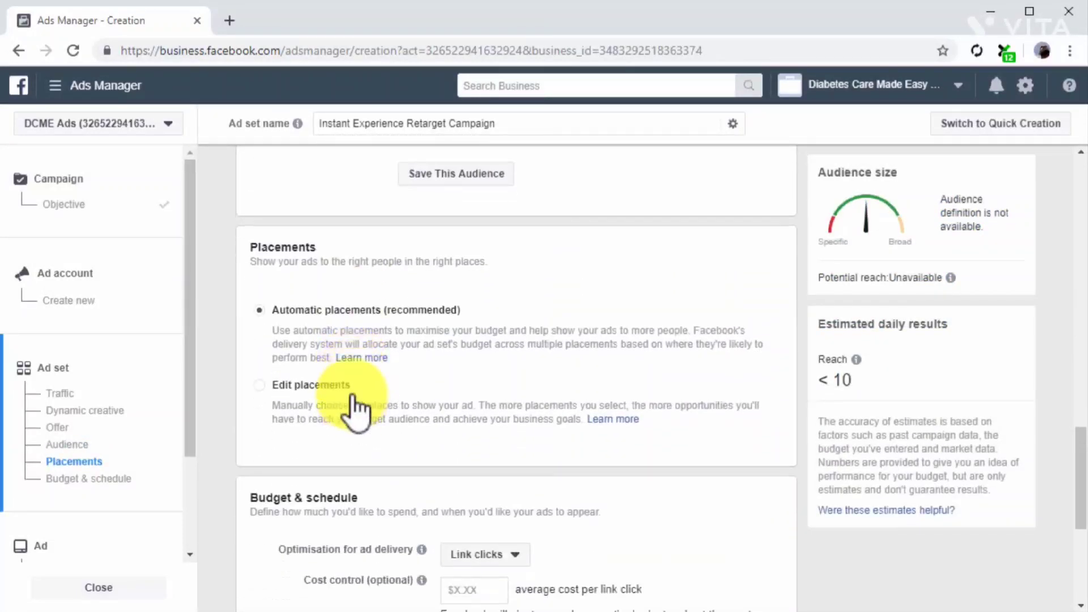
click(262, 311)
scroll(310, 461, down, 5)
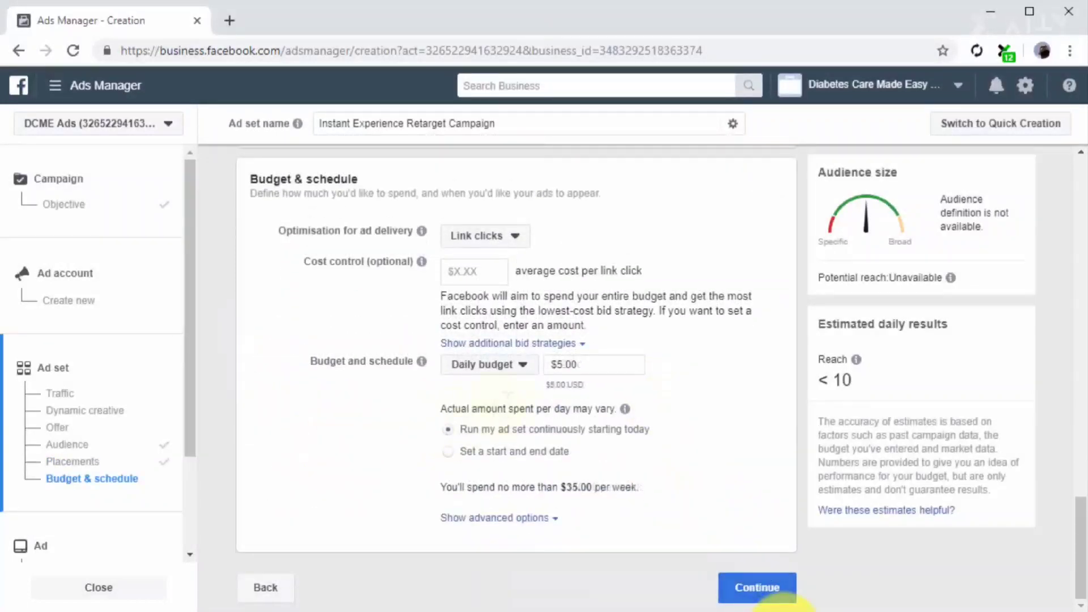
click(765, 589)
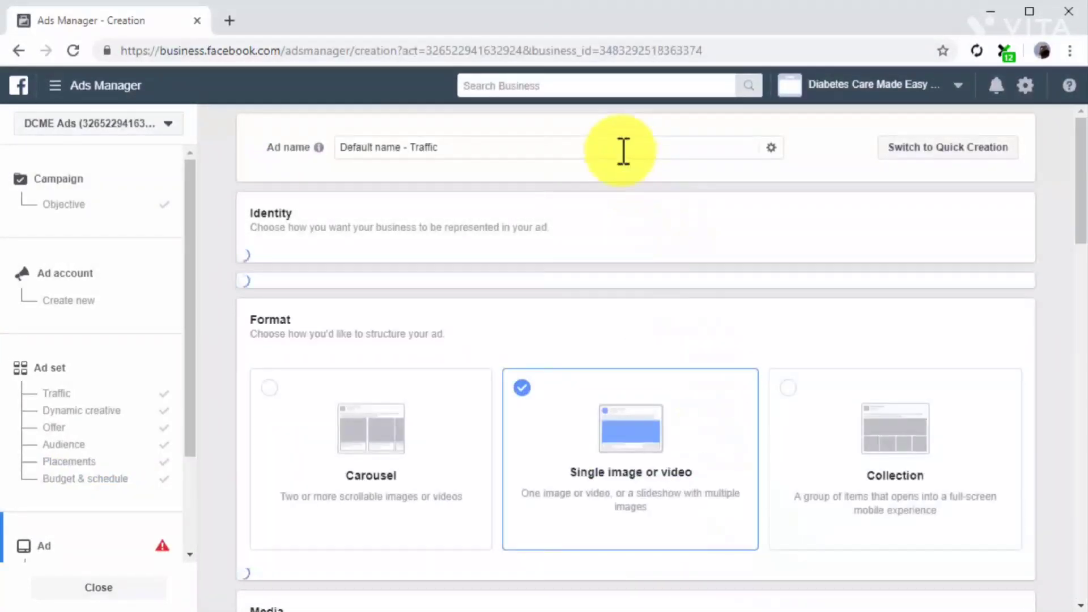
Name the ad "Ad for Instant Experience Users" and set it to use an existing post.
triple_click(616, 146)
text(Ad for Instant Experience Users)
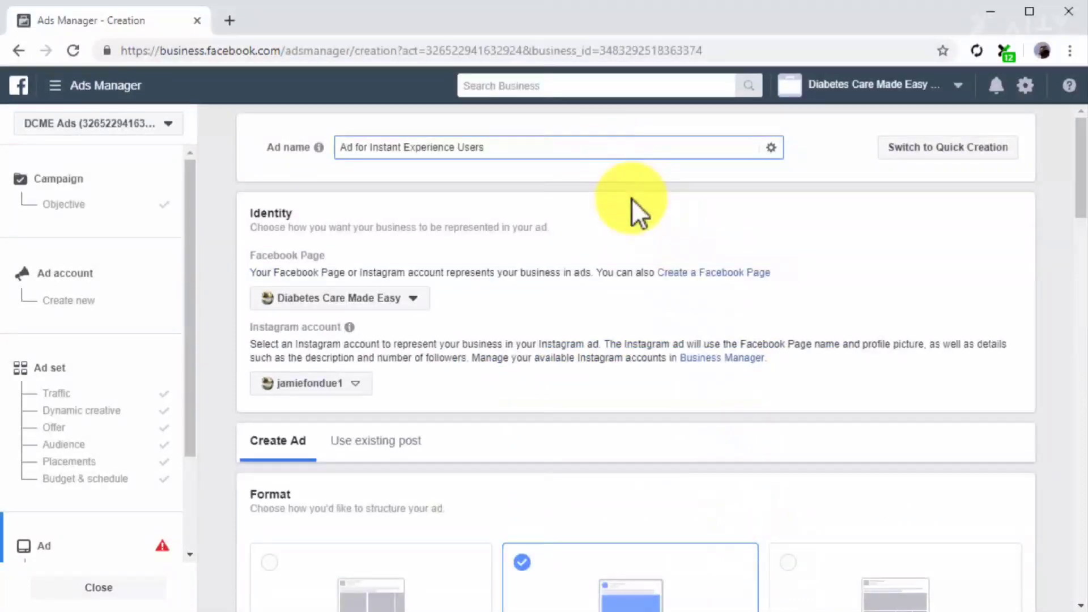
scroll(520, 332, down, 1)
scroll(520, 332, down, 1)
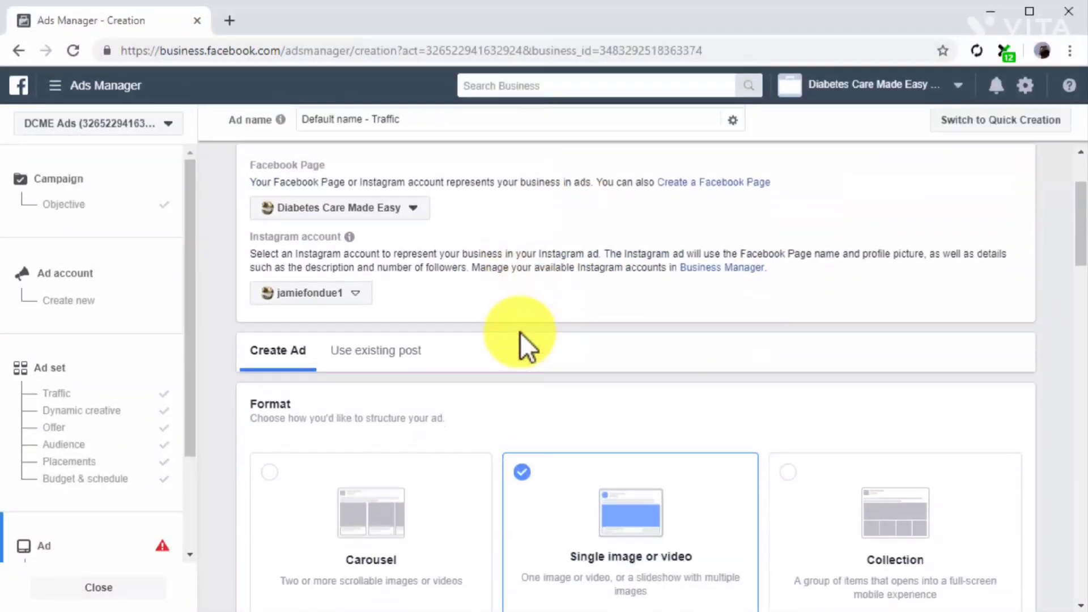
click(417, 347)
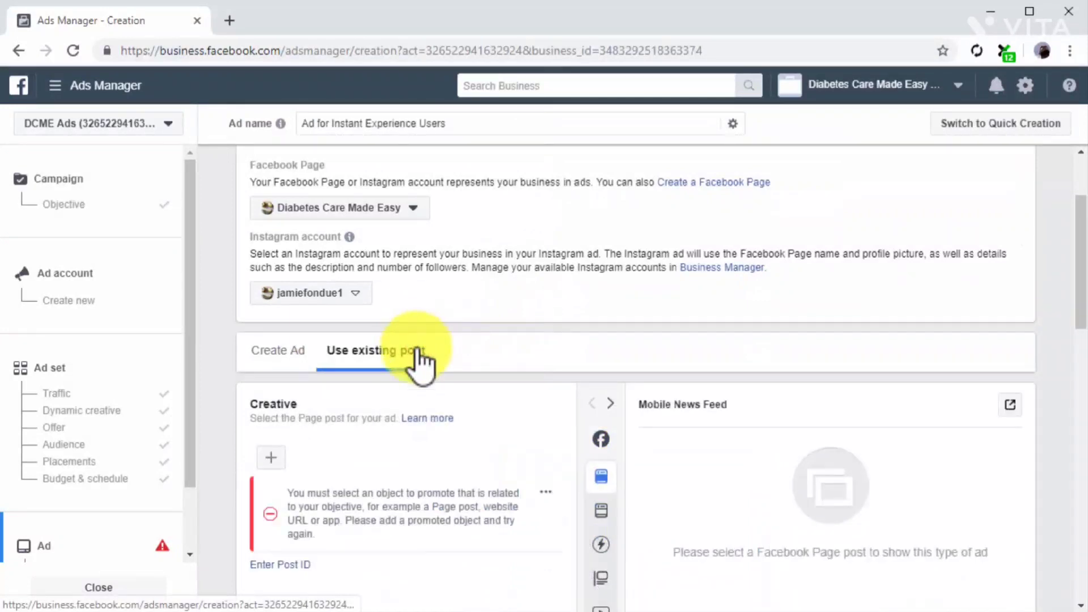
scroll(476, 407, down, 3)
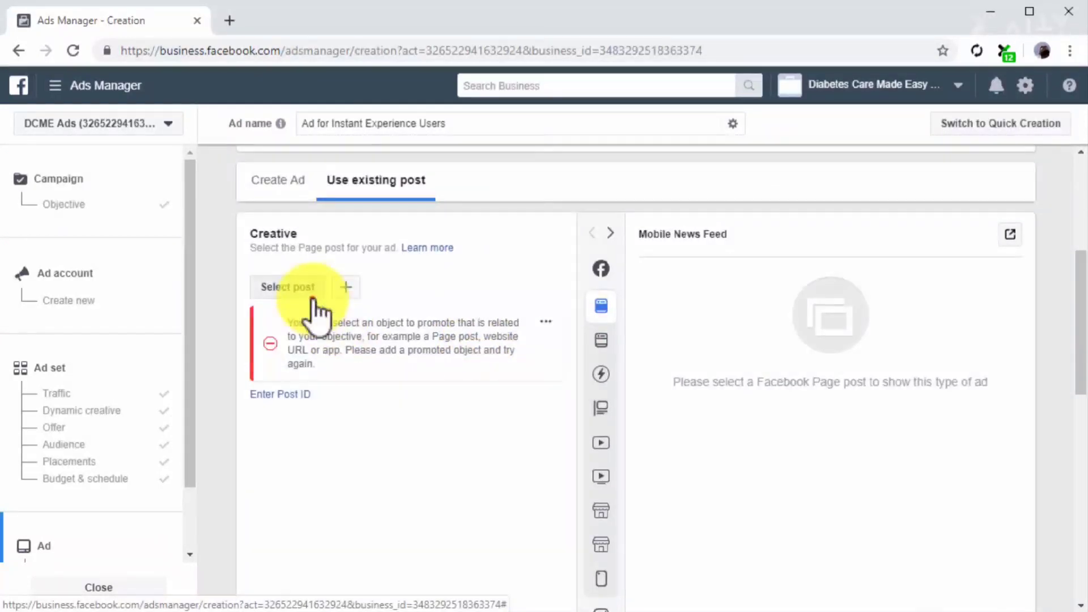
Select the Facebook Page post "Staying Healthy, Just Made Easier" from 26 Dec 2017 as the ad's creative.
click(306, 289)
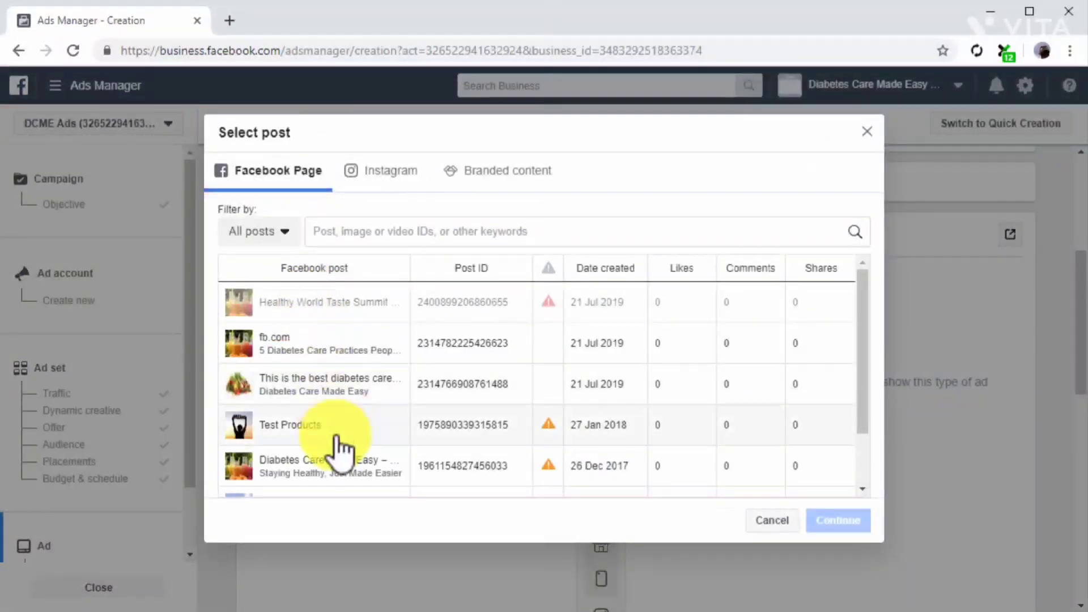
click(352, 468)
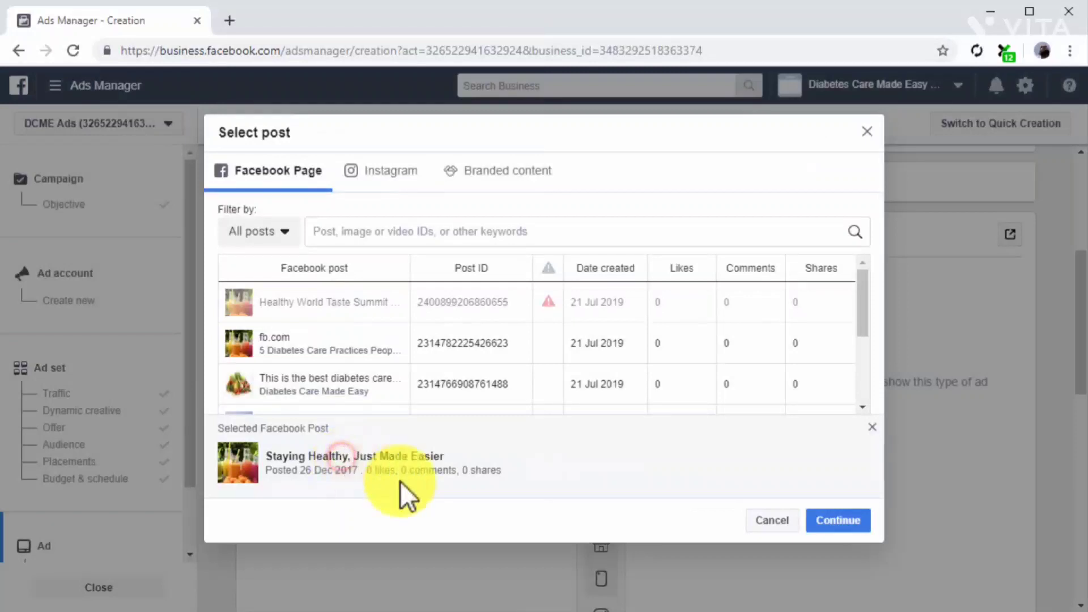
click(827, 530)
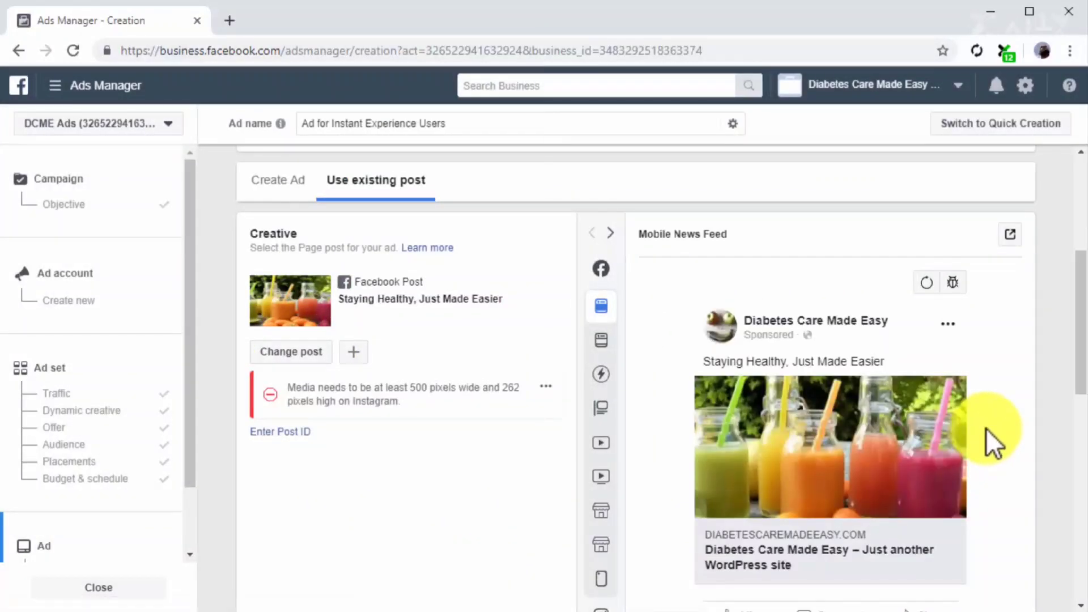
scroll(985, 428, down, 6)
scroll(986, 428, down, 4)
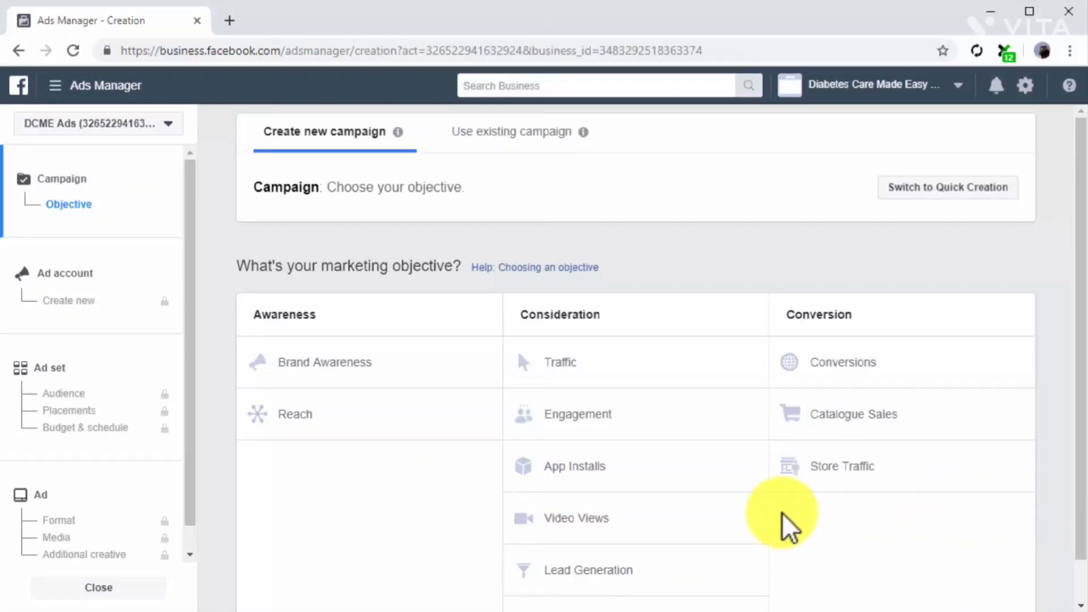
Choose Engagement with Post Engagement as the new campaign's objective and name its ad set "Instagram Profile Users".
click(678, 430)
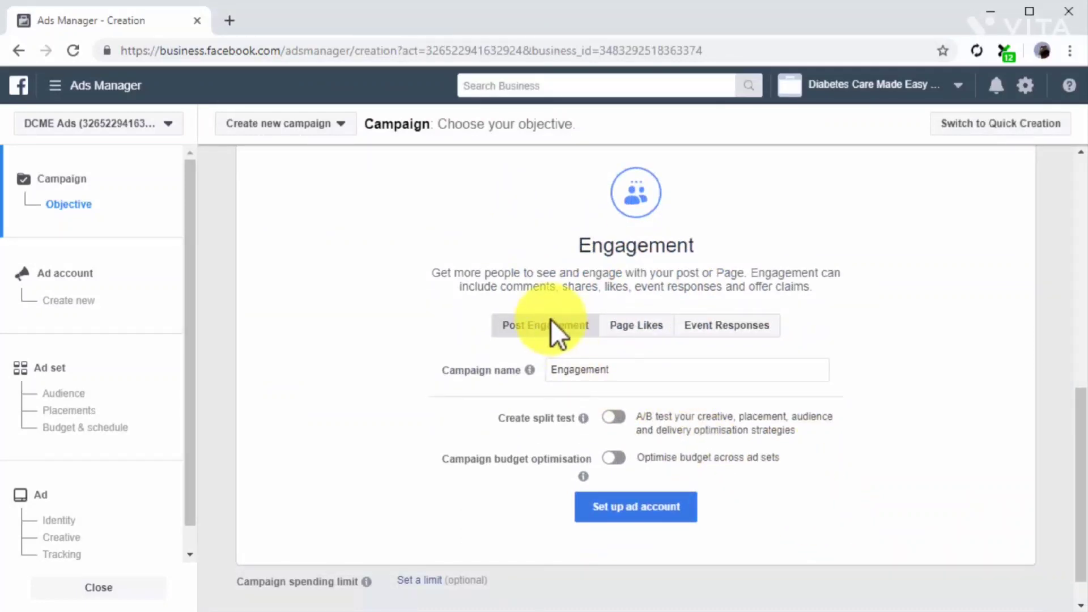
click(154, 355)
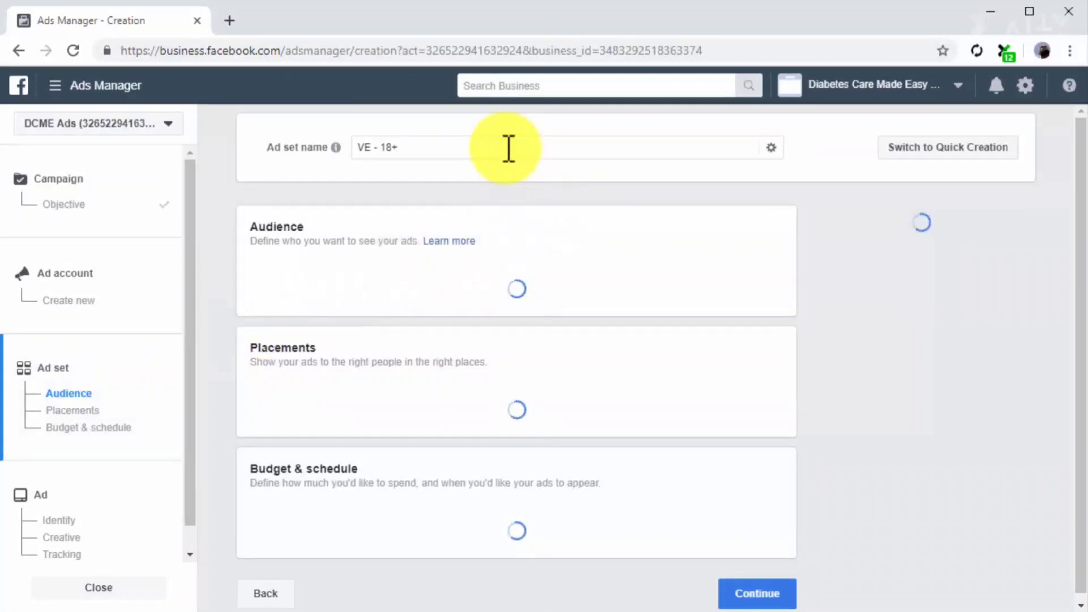
triple_click(509, 148)
text(Instagram Profile Users)
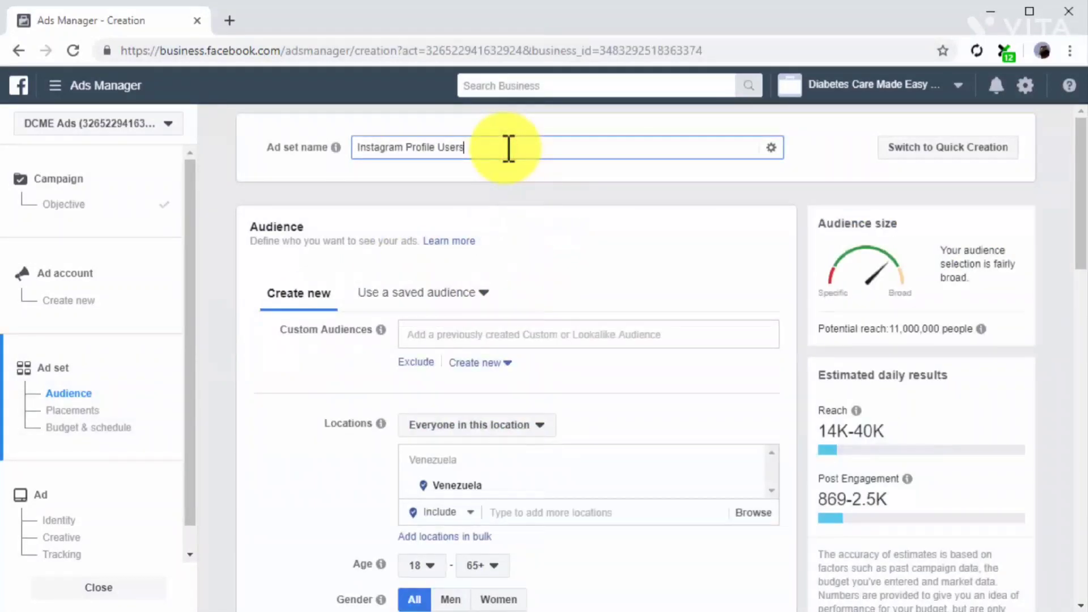
Target the ad set at the Custom Instagram Profile Audience from the existing custom audiences.
click(579, 330)
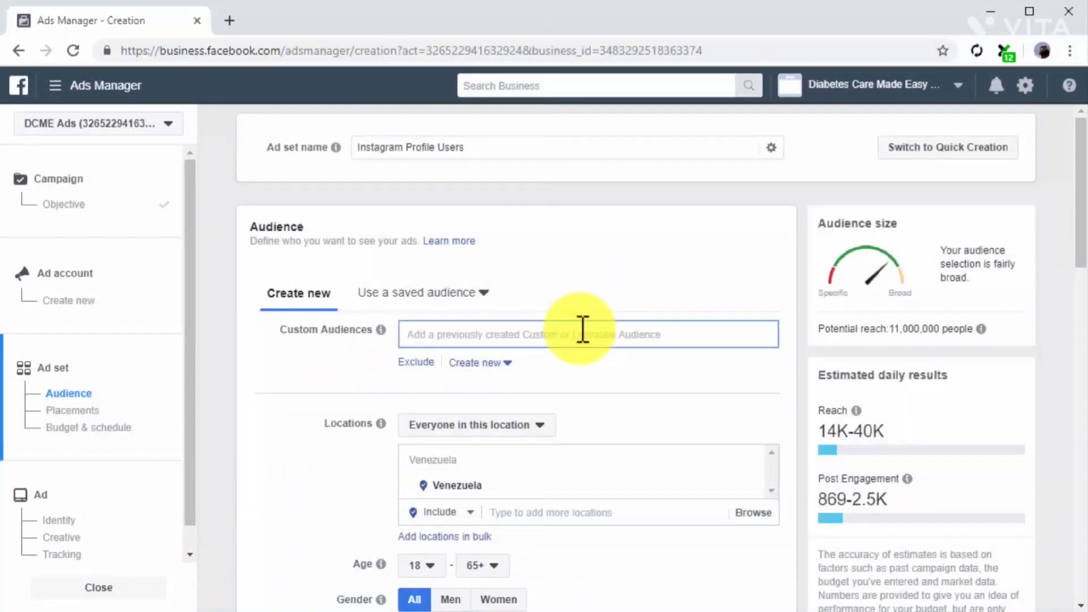
click(589, 367)
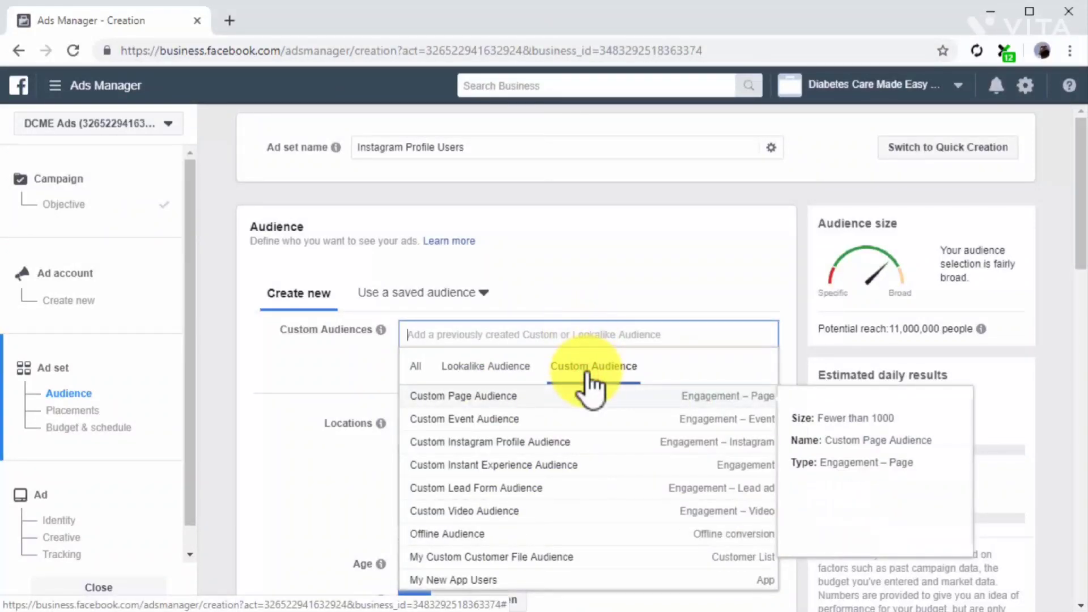
click(585, 441)
click(351, 426)
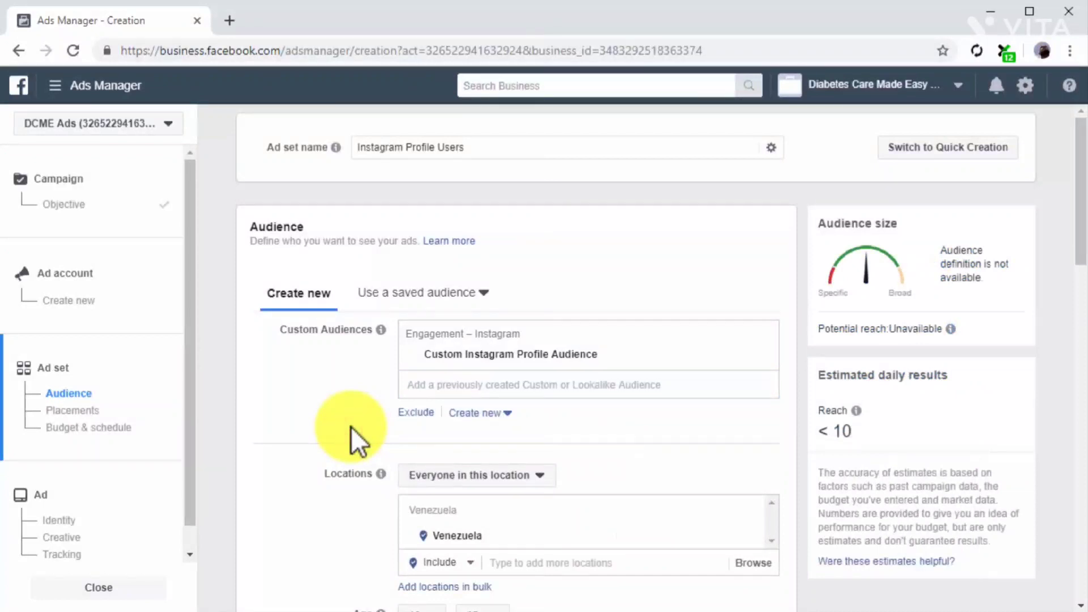
Keep the preset placements, budget and schedule of the Instagram Profile Users ad set and proceed to its ad.
scroll(354, 433, down, 5)
scroll(255, 364, down, 5)
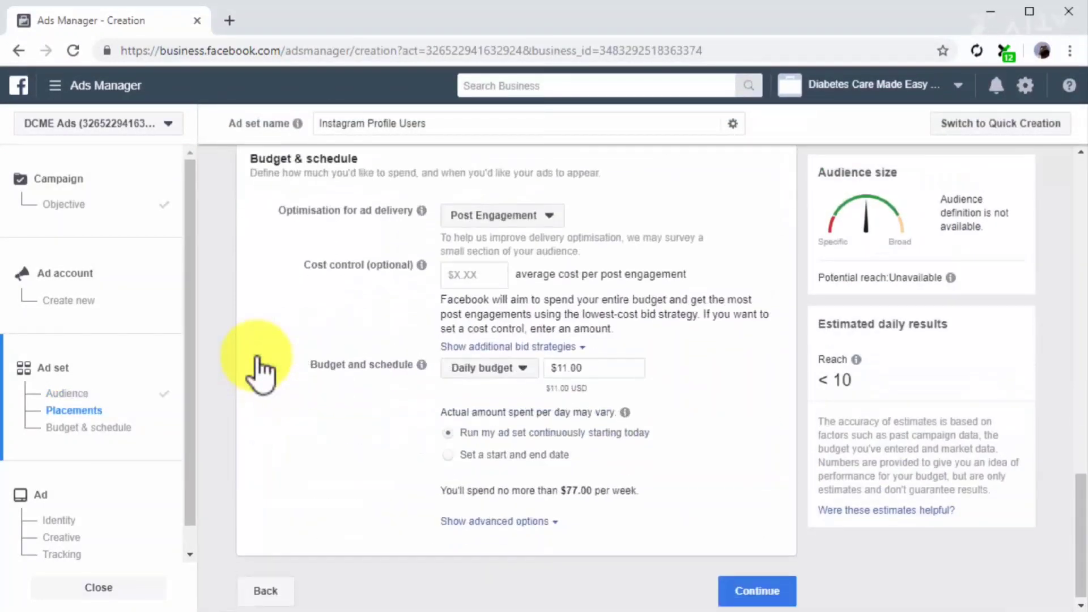
click(785, 590)
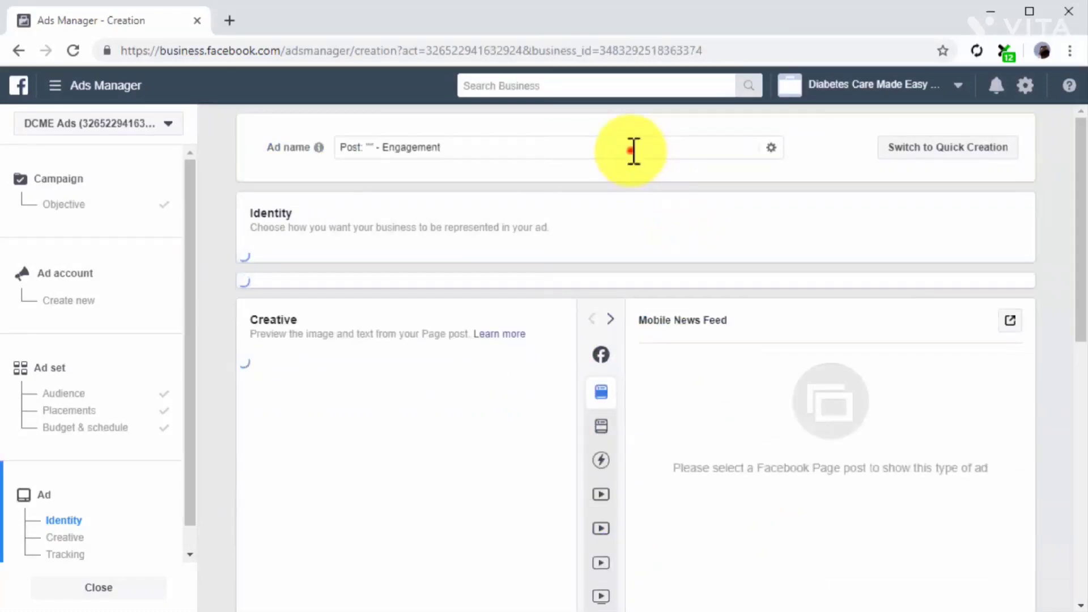
Use the existing Page post "5 Diabetes Care Practices People Are Ignoring" from 21 Jul 2019 for the engagement ad.
click(632, 150)
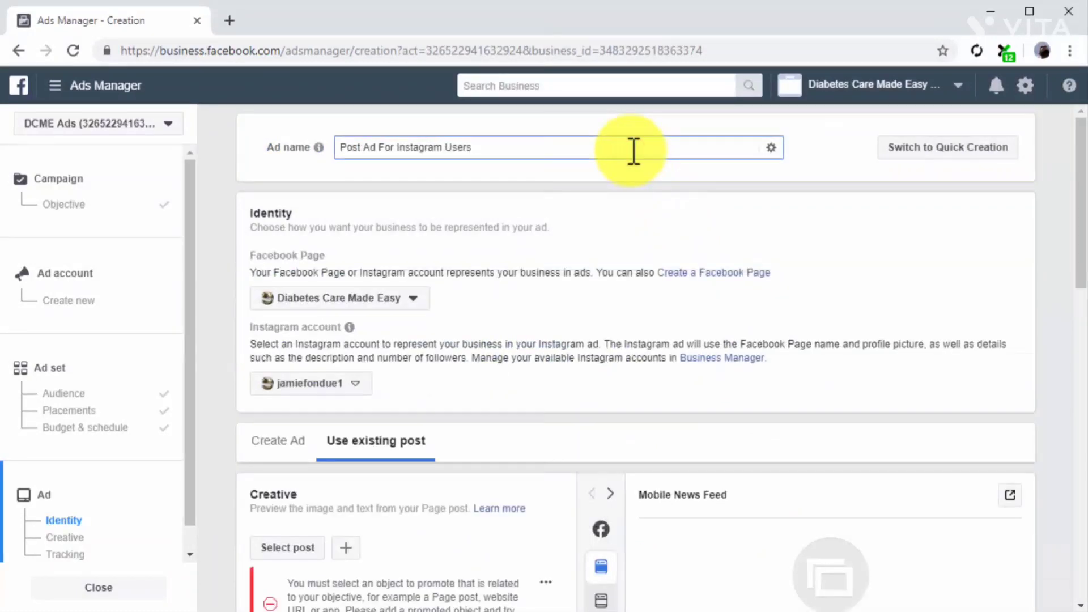
scroll(546, 348, down, 2)
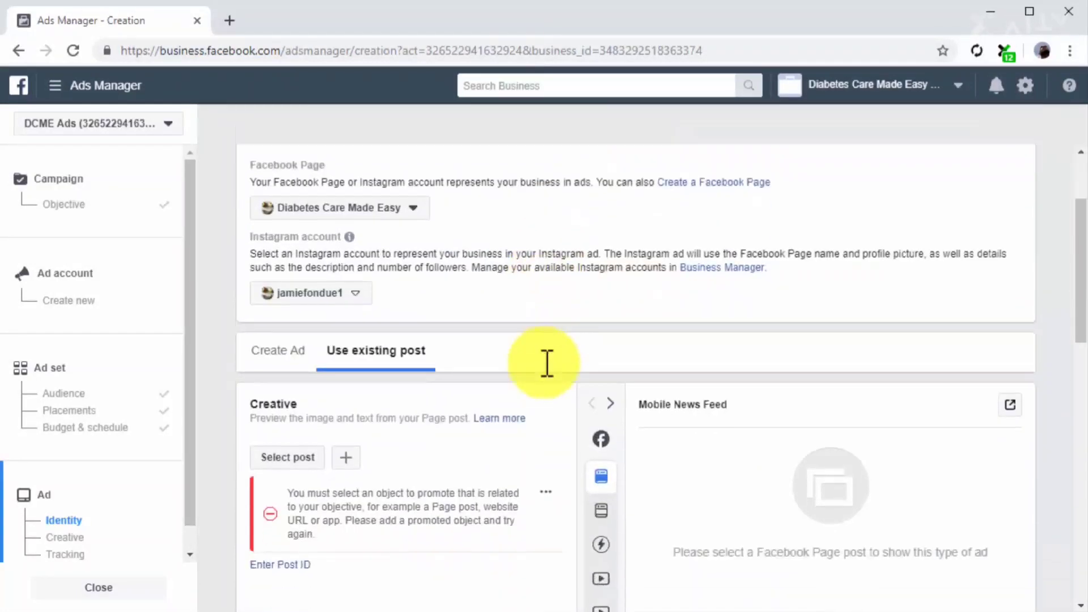
scroll(544, 362, down, 2)
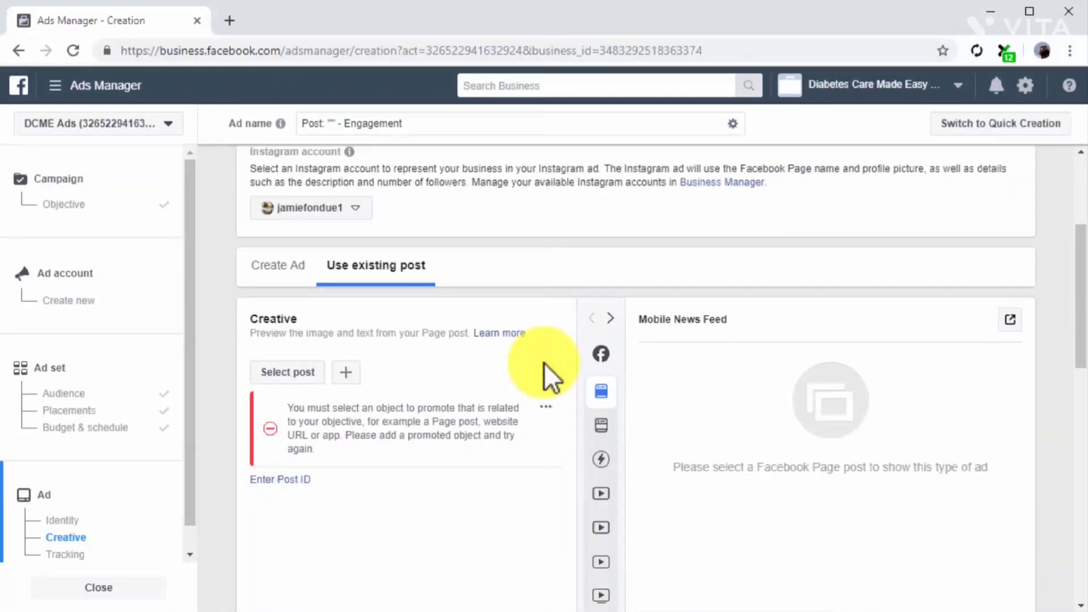
click(306, 372)
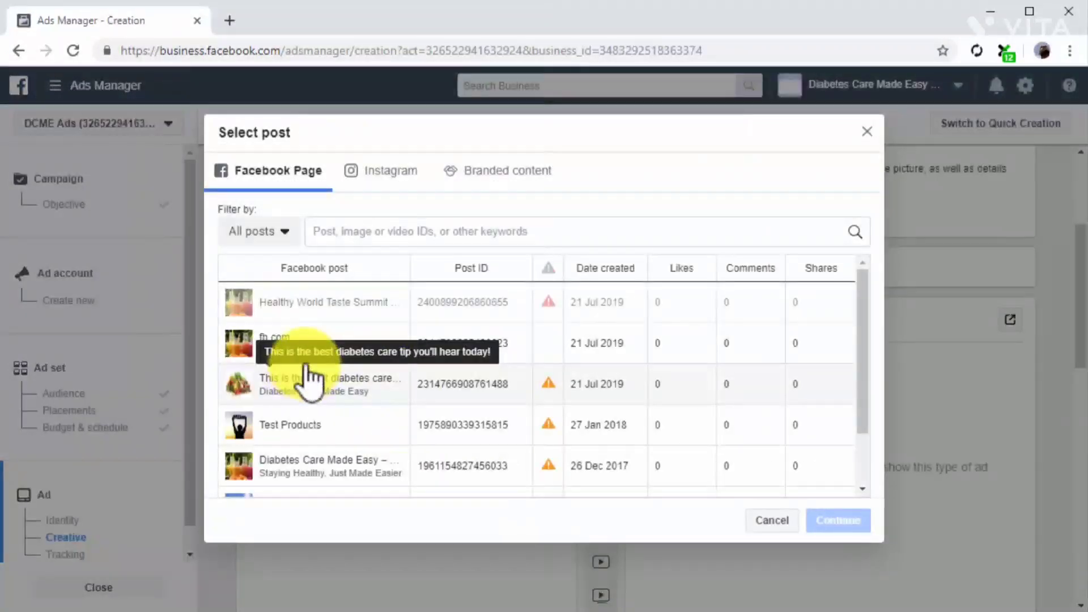
click(306, 351)
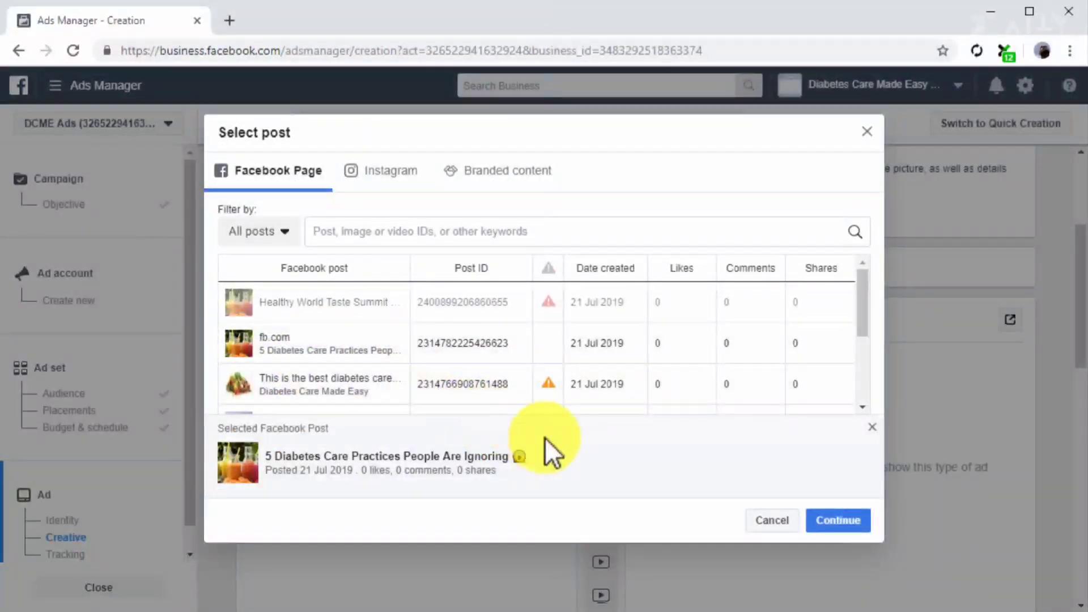
click(816, 520)
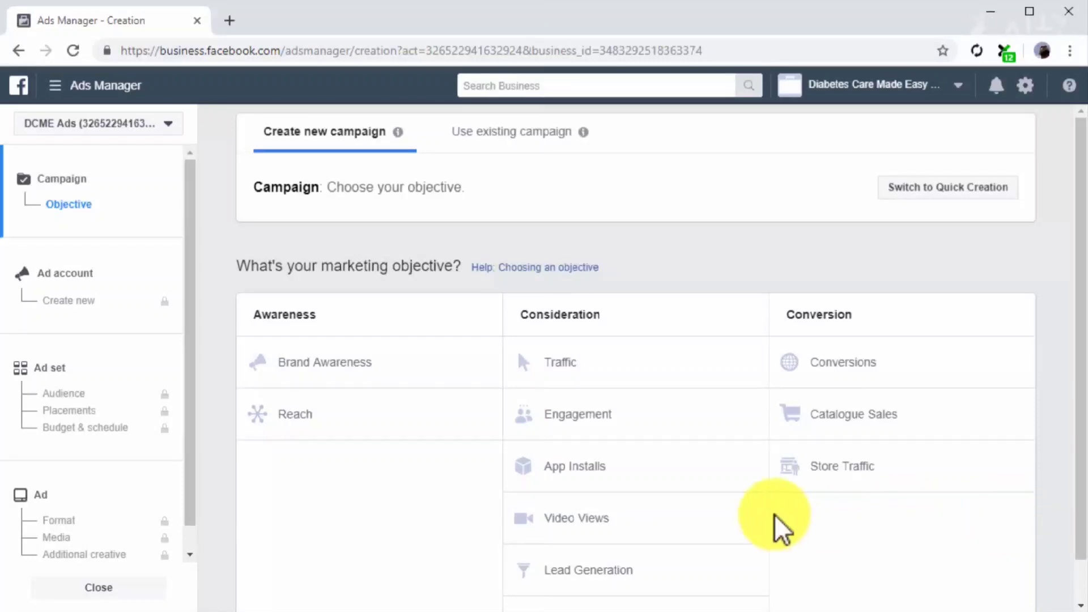
Choose Engagement with Event Responses as the objective of another new campaign and name its ad set "Event Leads".
click(681, 425)
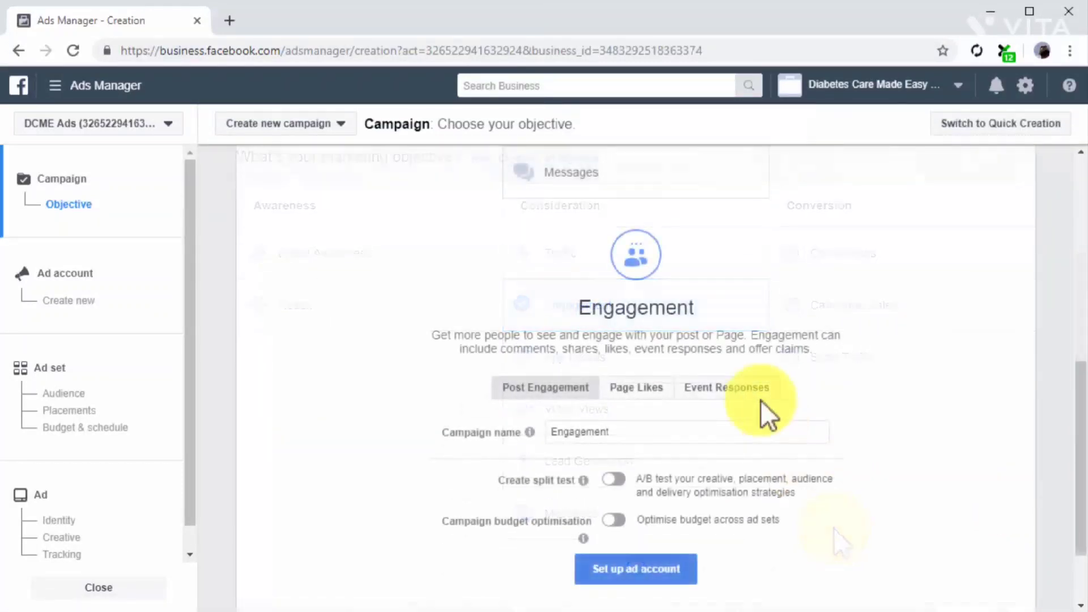
click(758, 397)
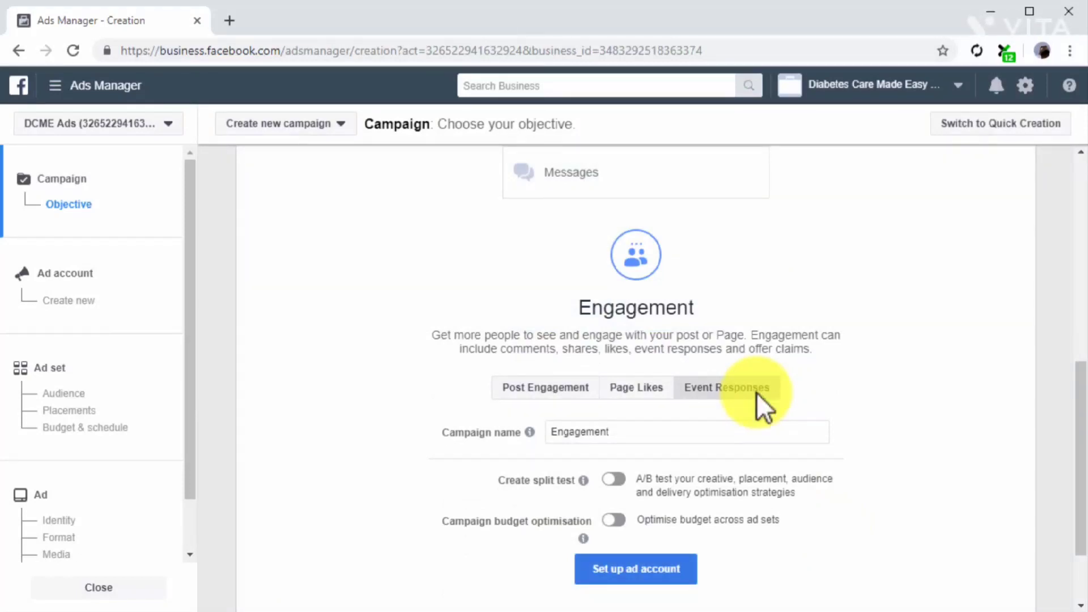
click(135, 379)
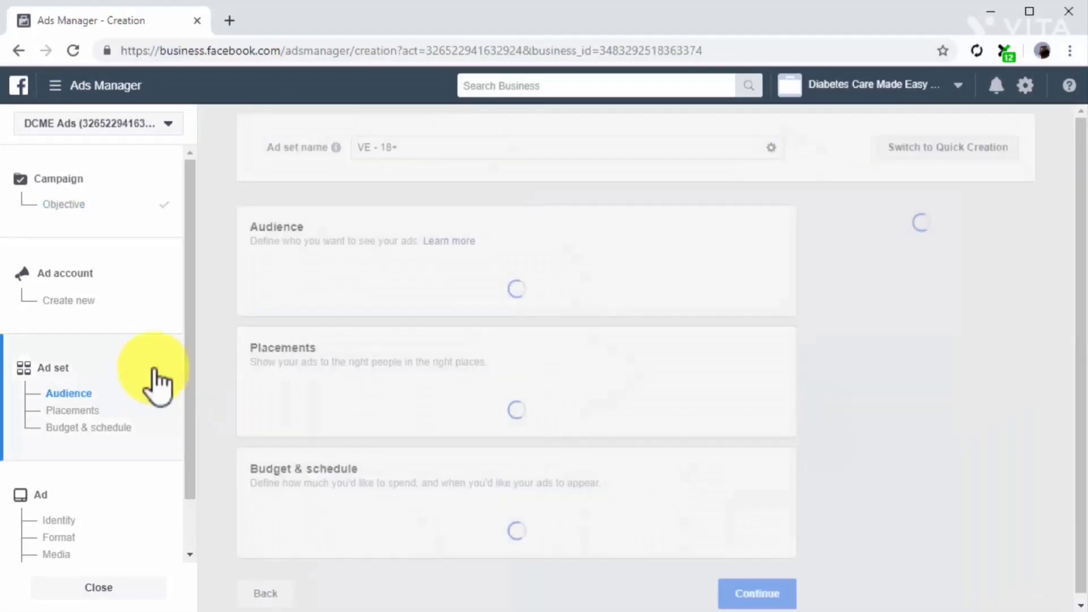
click(445, 152)
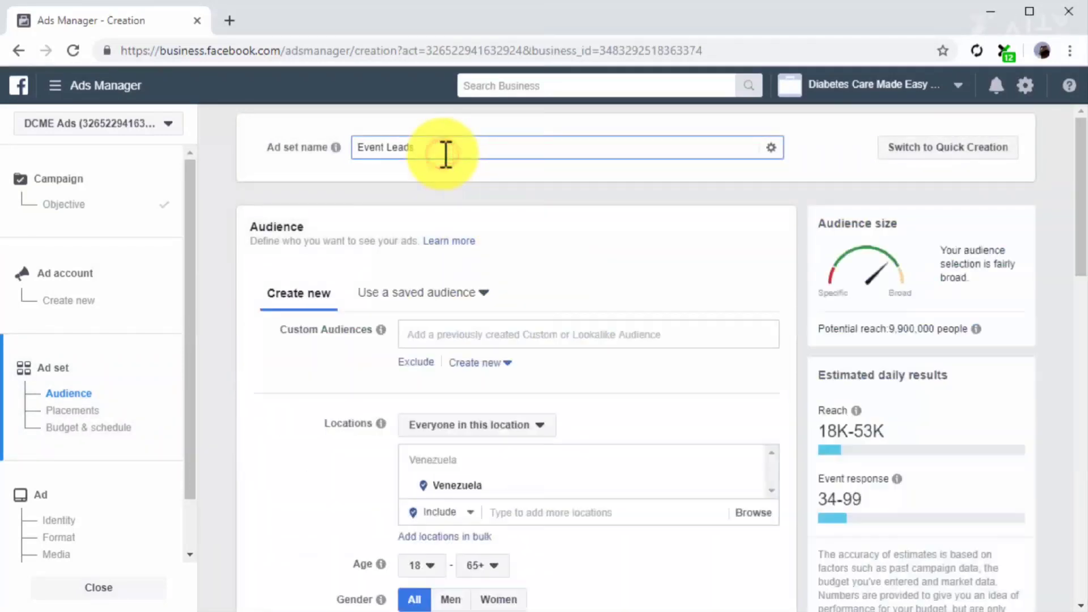
Target the Event Leads ad set at the Custom Event Audience from the existing custom audiences.
click(554, 329)
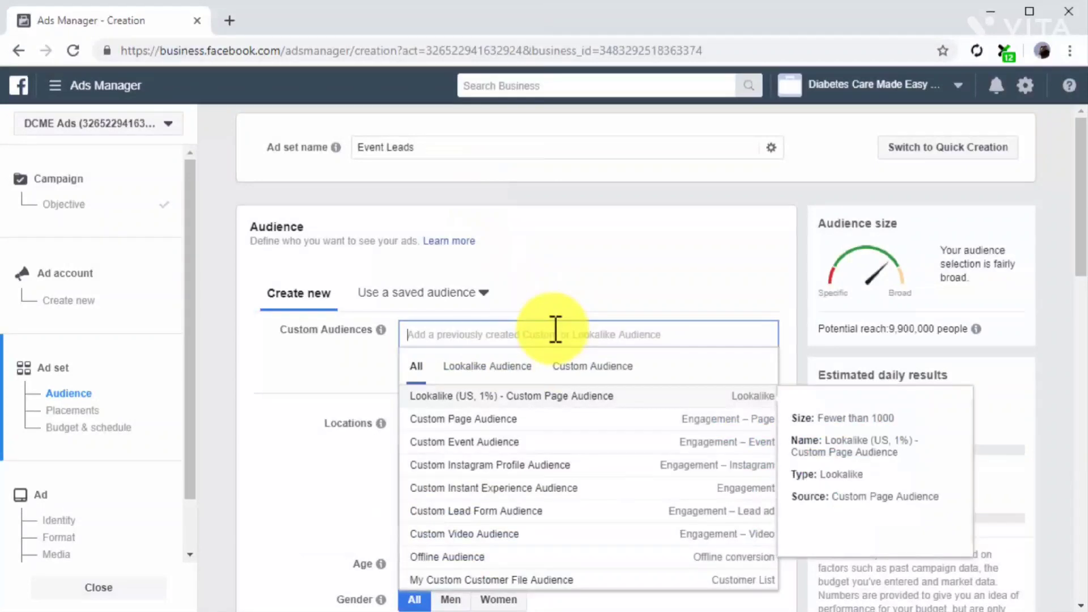
click(572, 369)
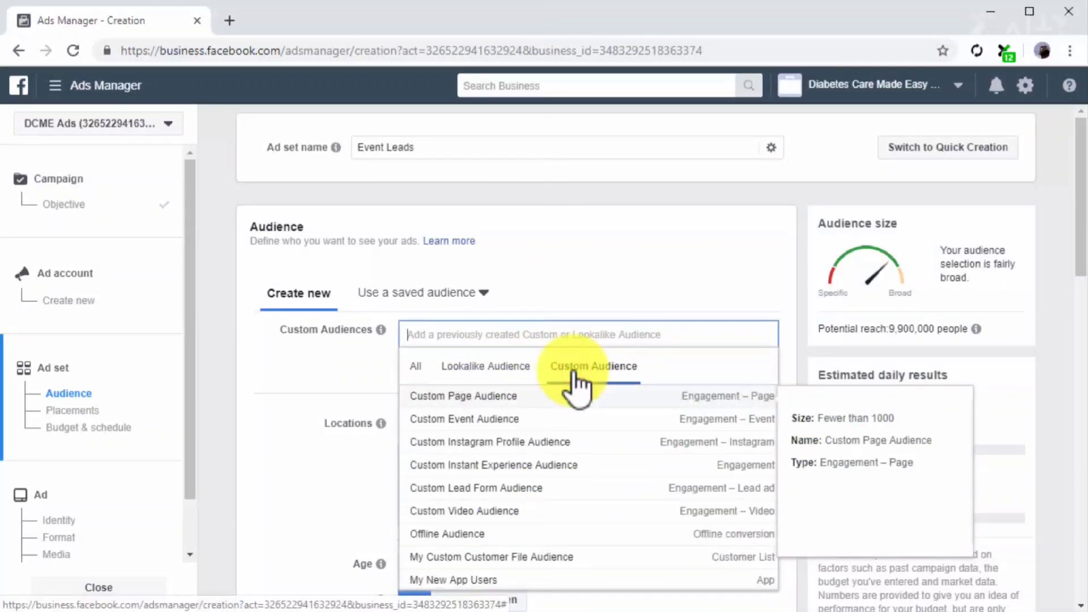
click(571, 419)
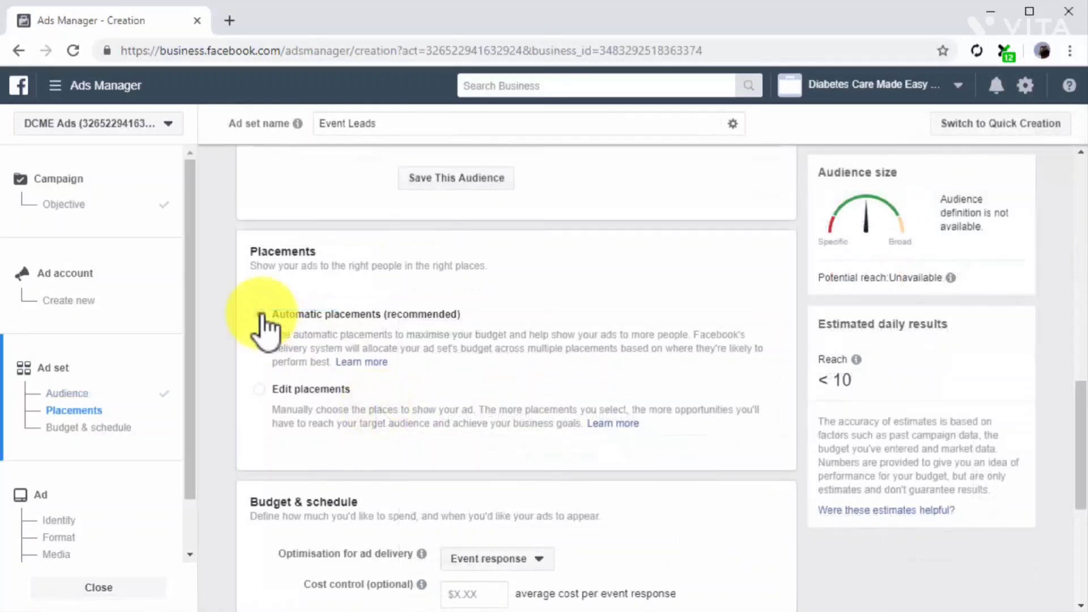
Set the Event Leads ad set's daily budget to $25 and proceed to its ad.
scroll(264, 329, down, 6)
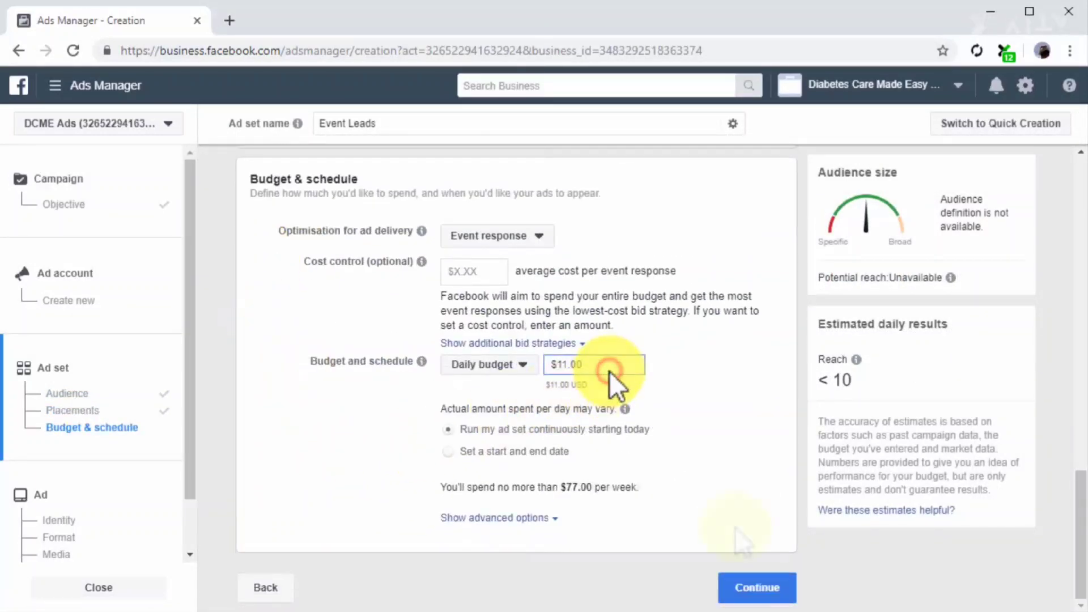
text(25)
click(758, 584)
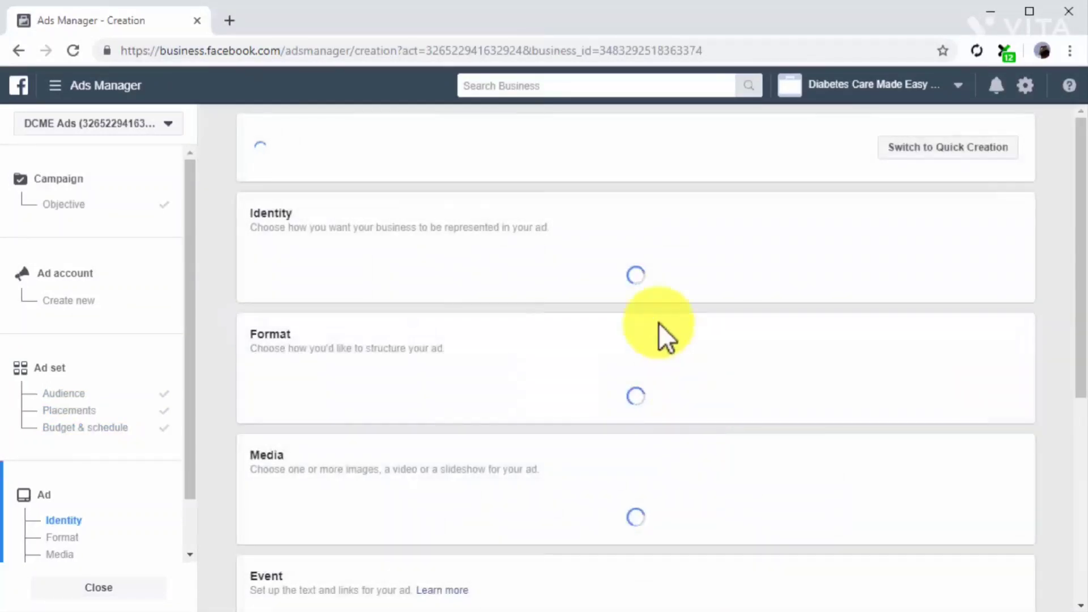
Name the ad "Ad for Event Leads" and select the Diabetes Care Made Easy Page as its identity.
click(575, 150)
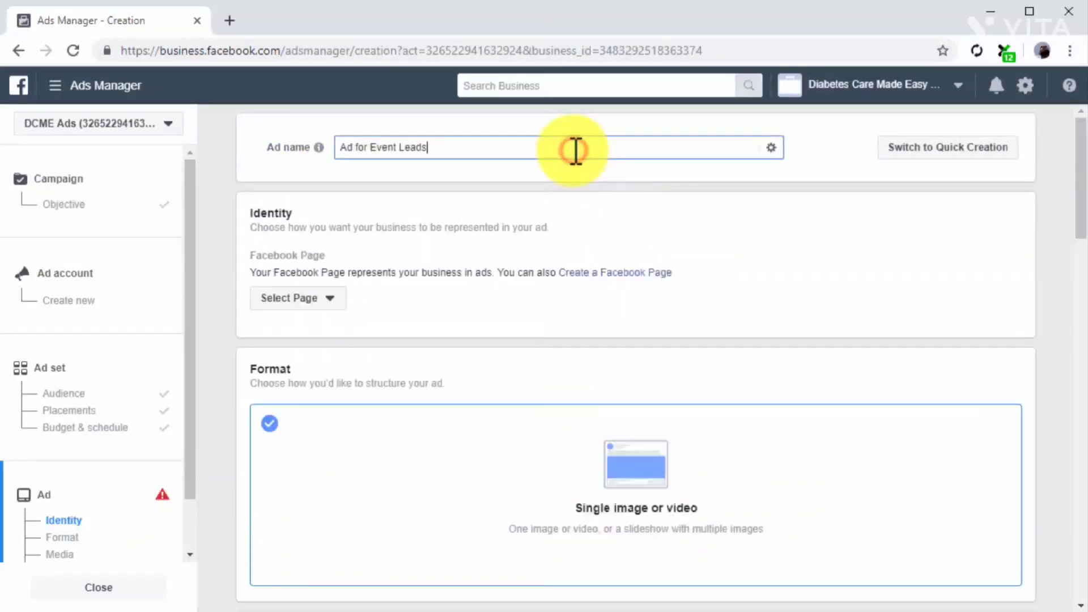
click(326, 297)
click(344, 363)
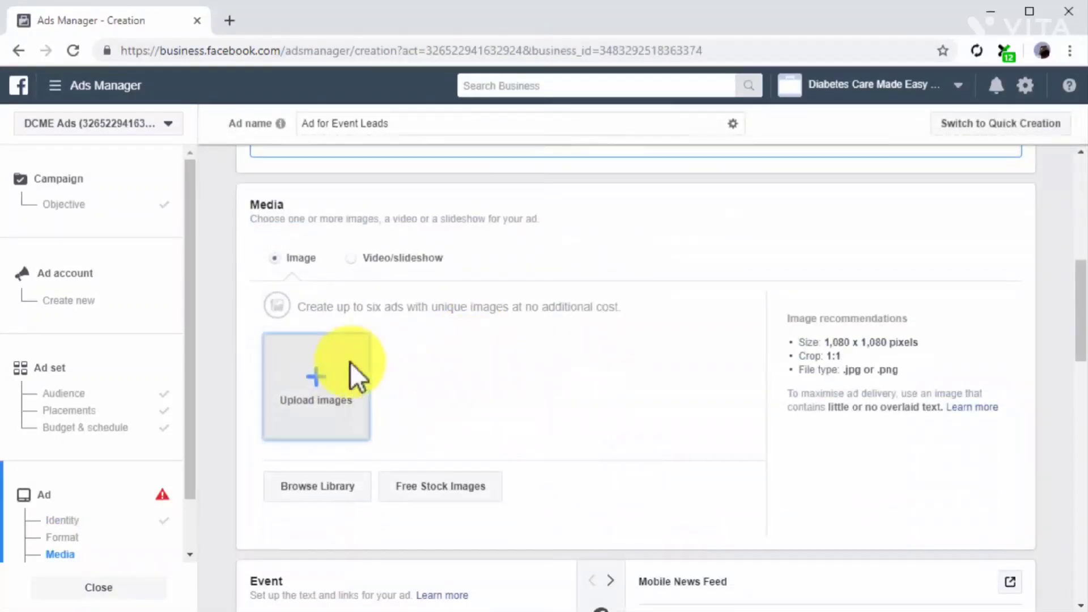
Add the juice bottles image to the ad and enter the primary text "Come and Try Tasty, Healthy Foods From Around The World!".
click(349, 362)
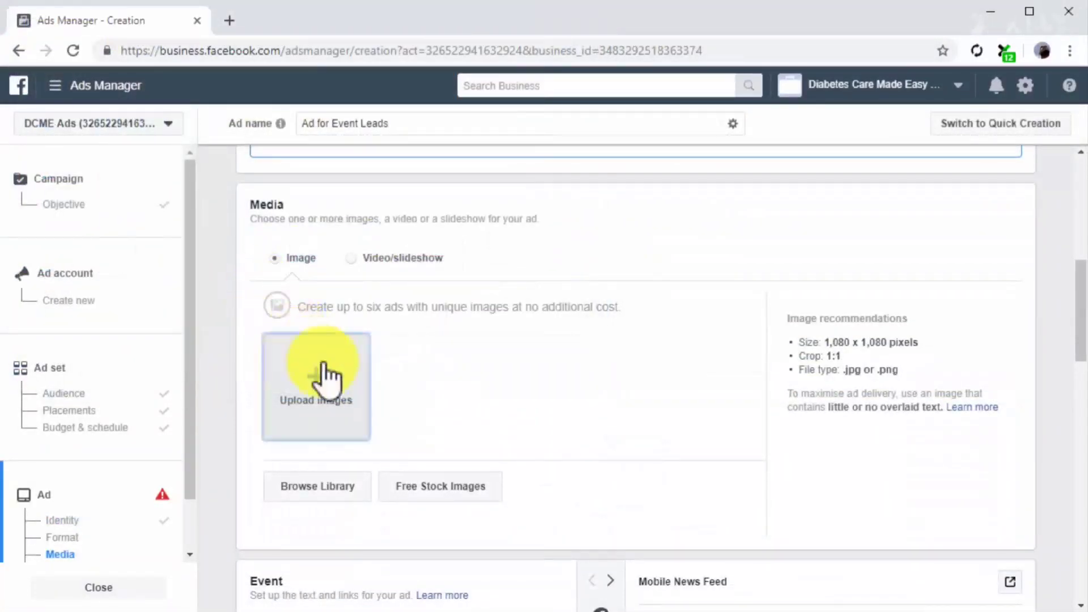
text(Come and Try Tasty, Healthy Foods From Around The World!)
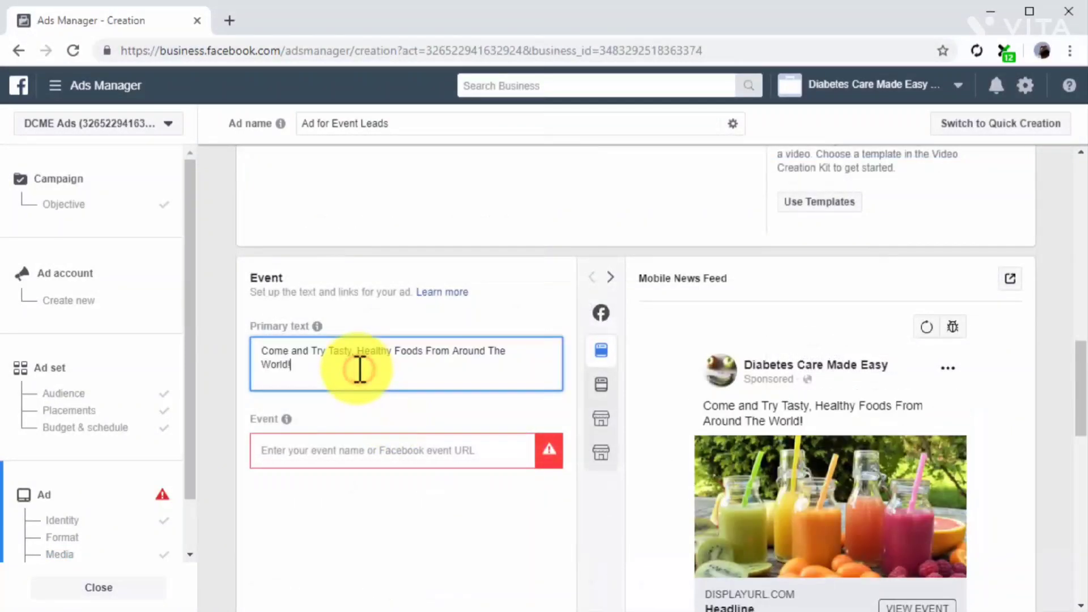
click(404, 450)
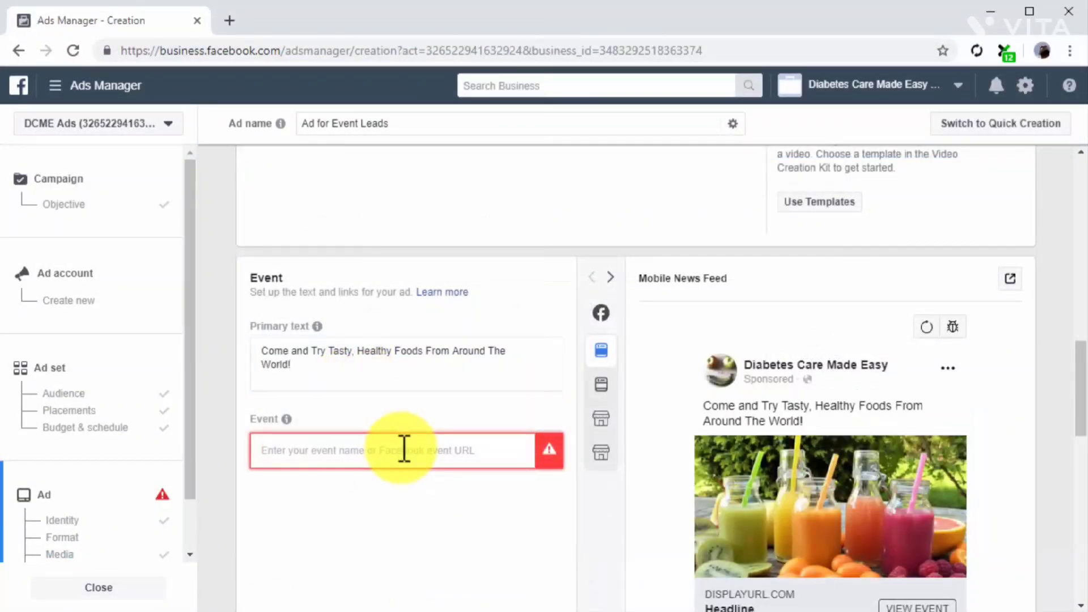
key(ctrl+v)
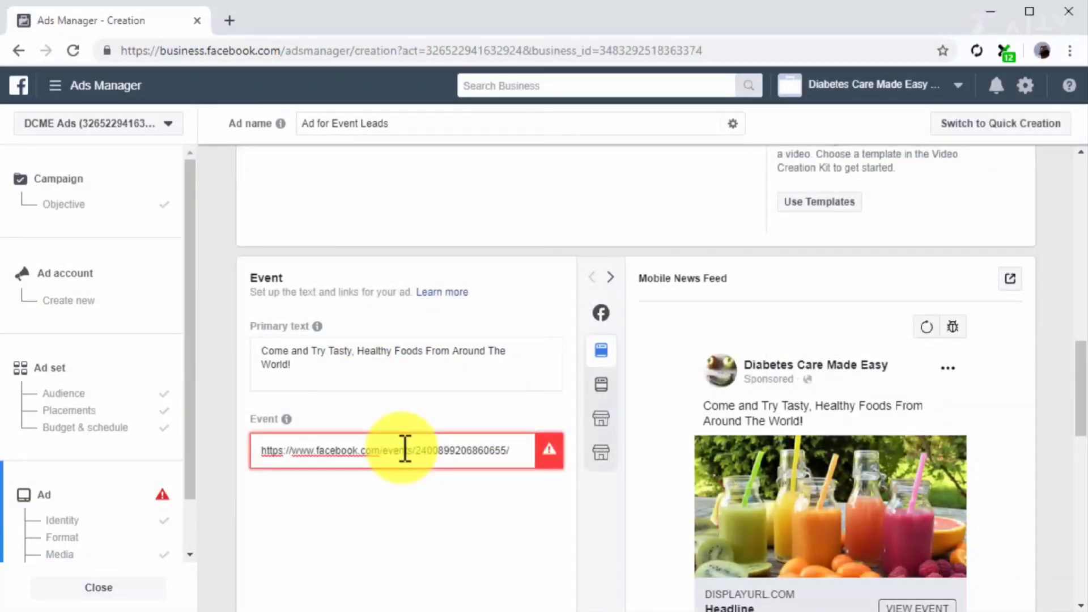
click(419, 484)
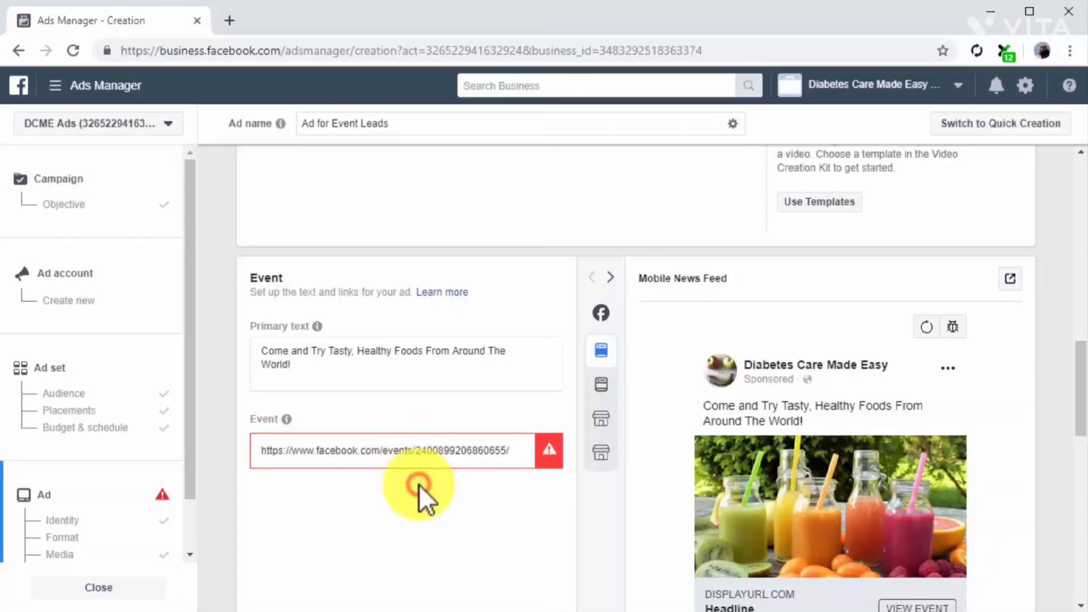
scroll(419, 484, down, 10)
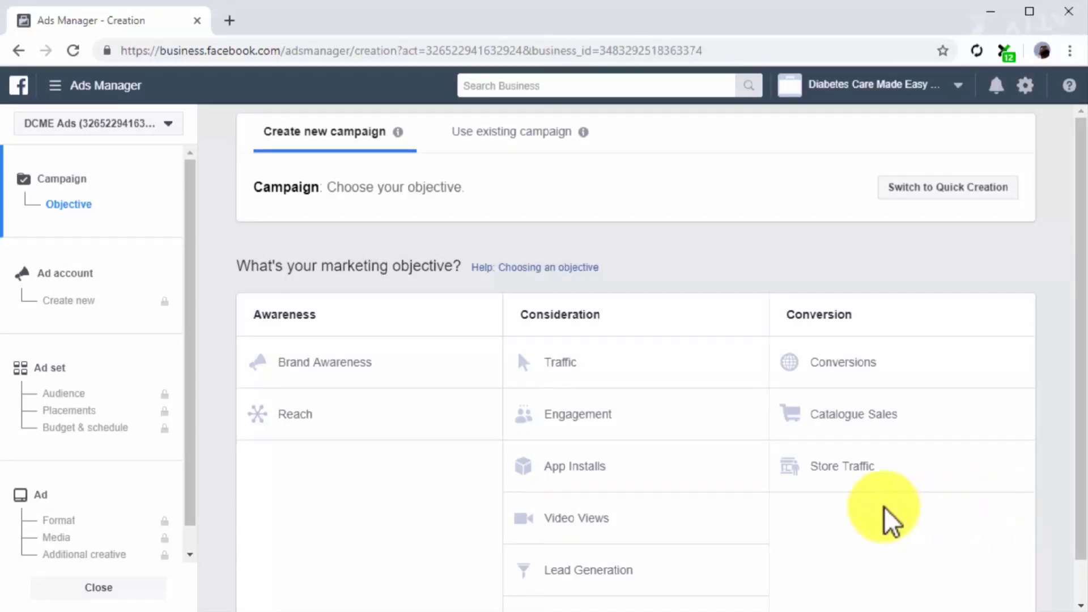
Choose Engagement with Page Likes as the objective of a new campaign and name its ad set "Campaign for Page Likes".
click(680, 434)
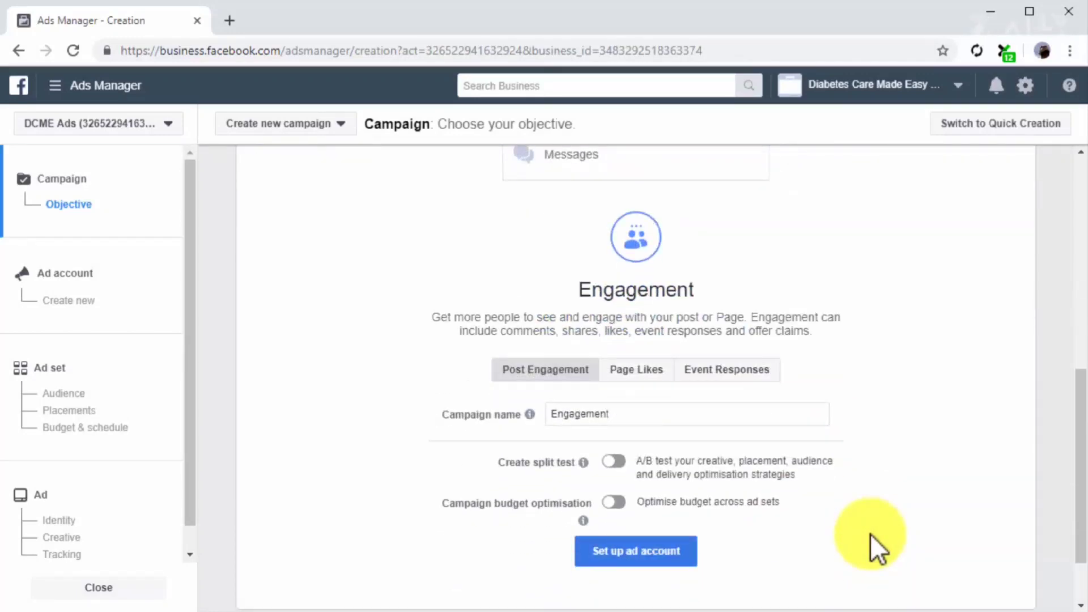
click(642, 374)
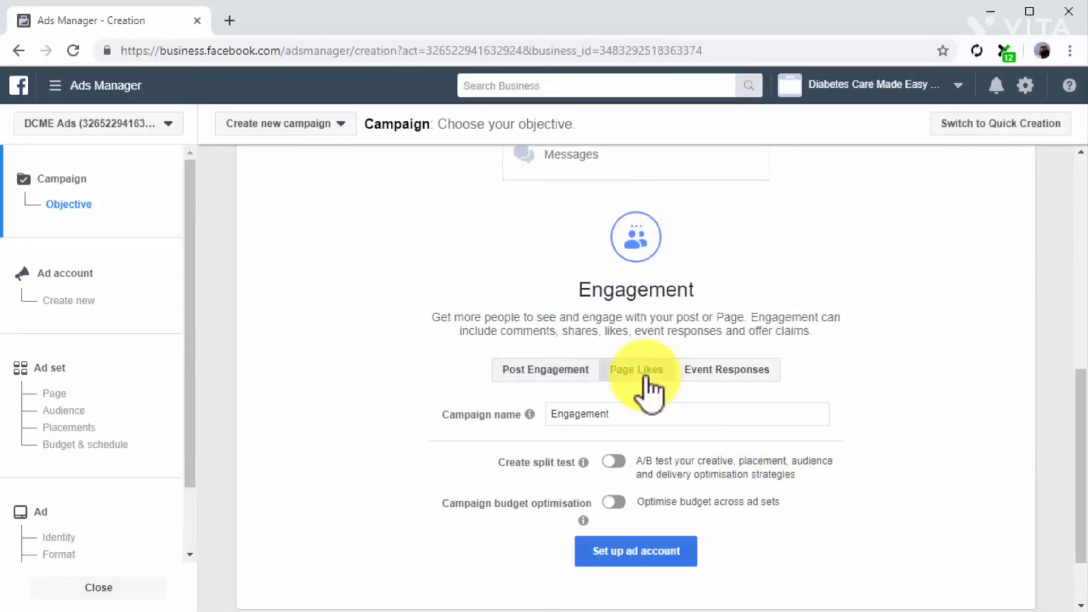
click(103, 351)
click(477, 146)
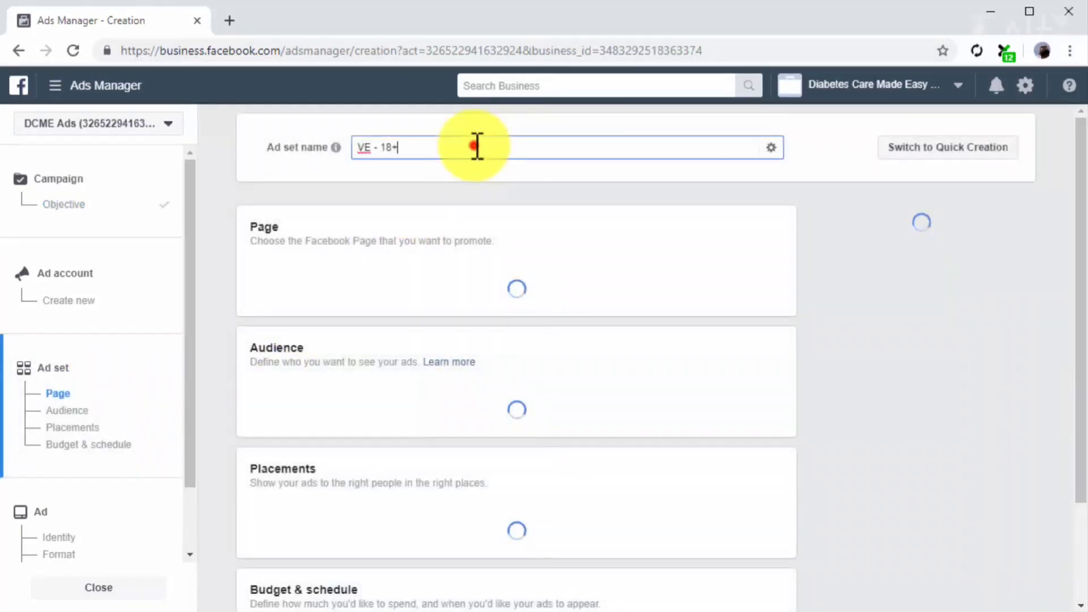
text(Campaign for Page Likes)
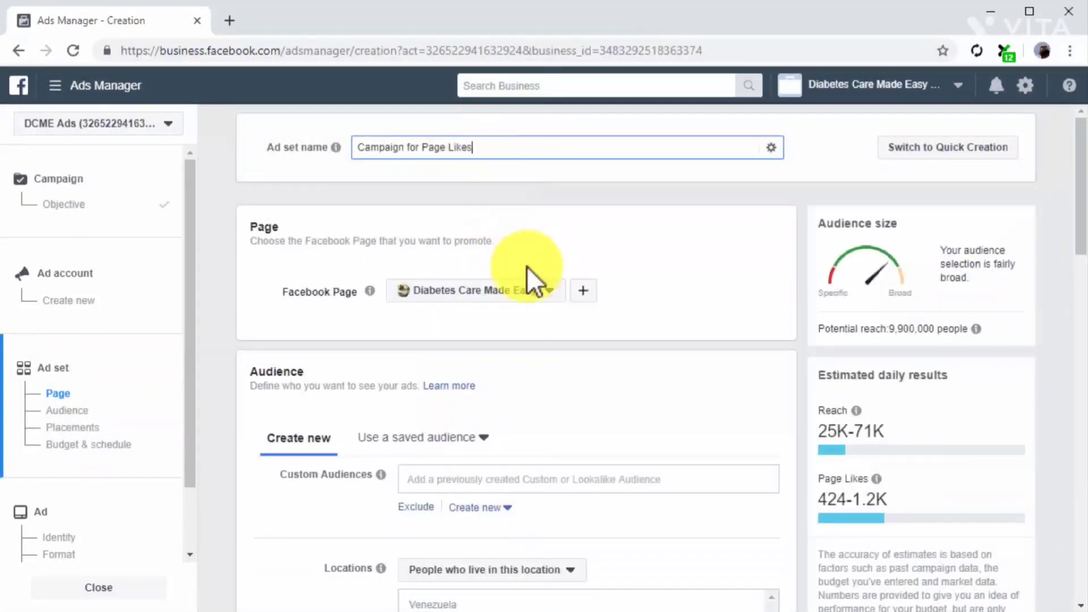
Select Diabetes Care Made Easy as the Page to promote and target the ad set at the Custom Page Audience.
click(529, 290)
click(527, 381)
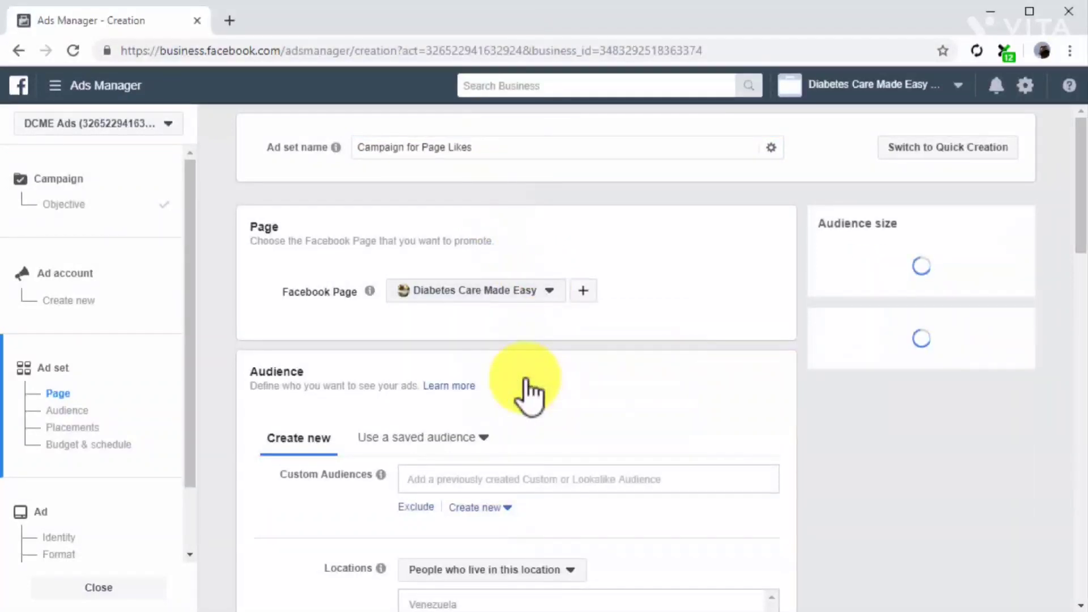
scroll(525, 378, down, 2)
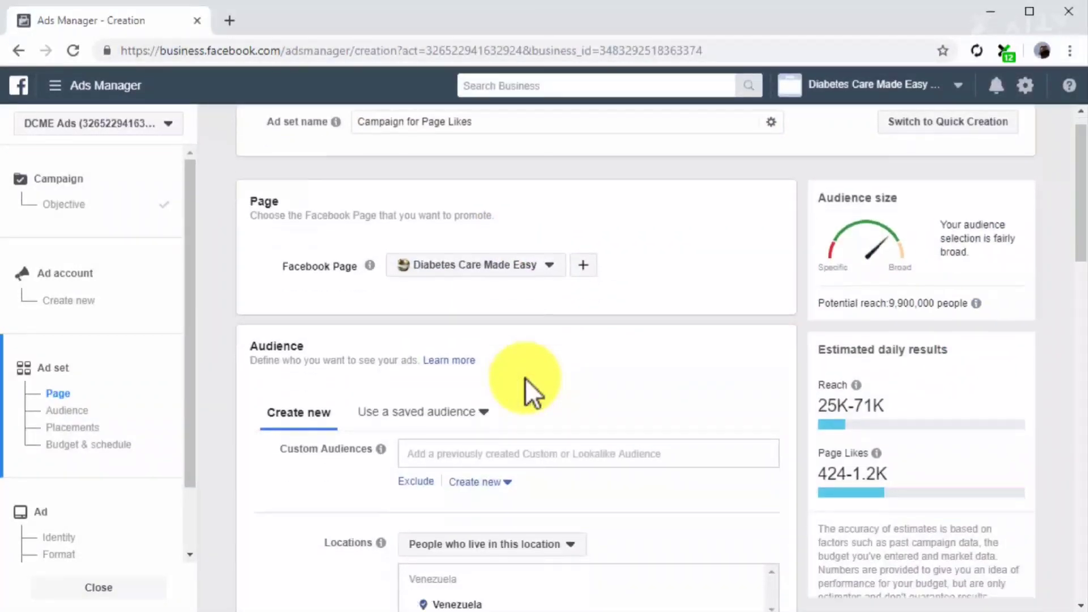
click(527, 389)
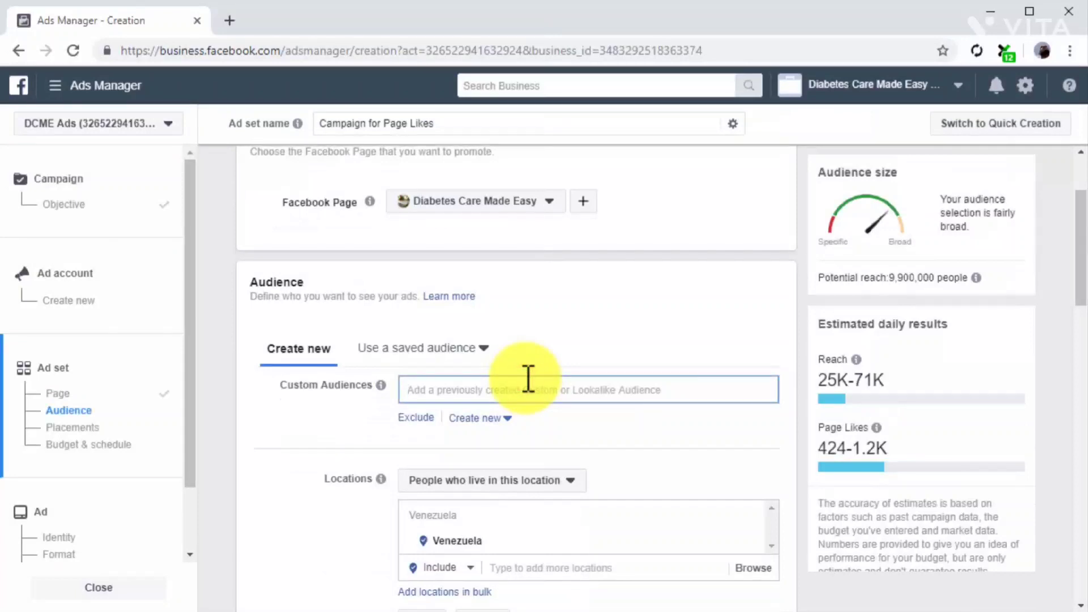
click(563, 422)
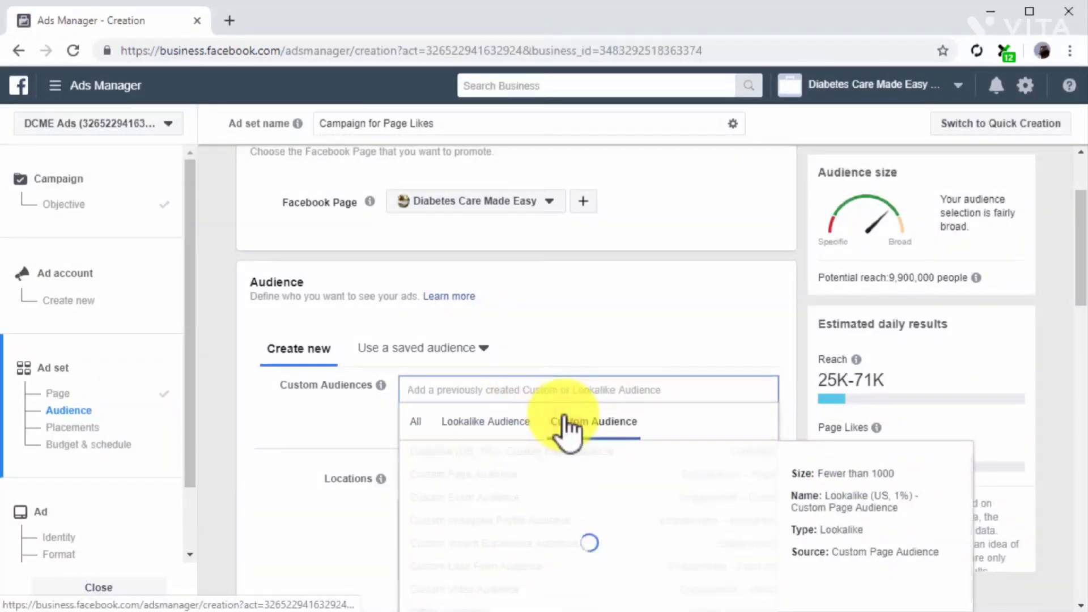
click(564, 451)
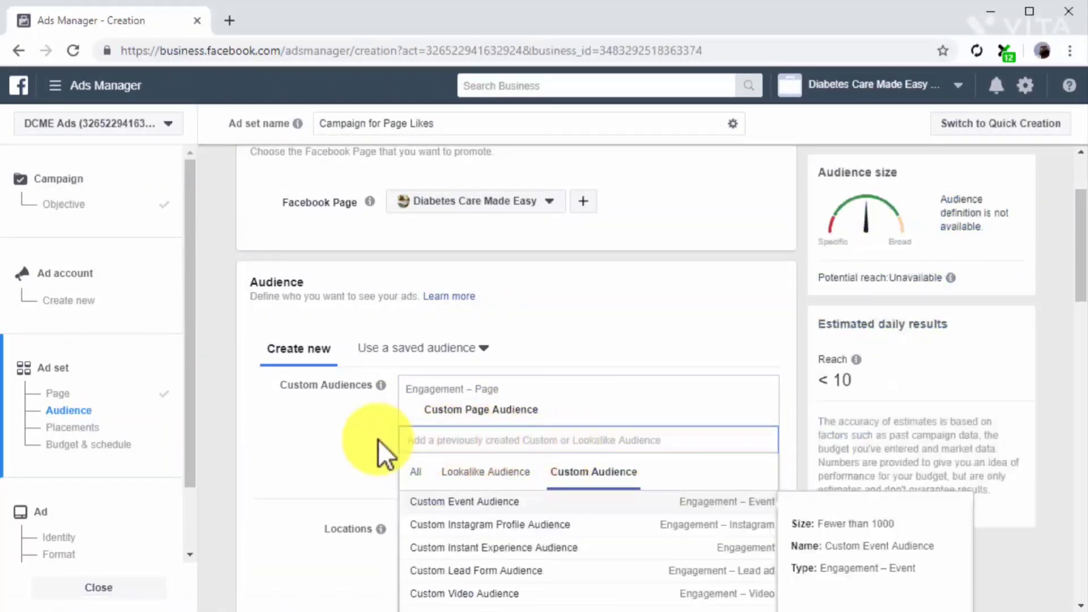
click(356, 441)
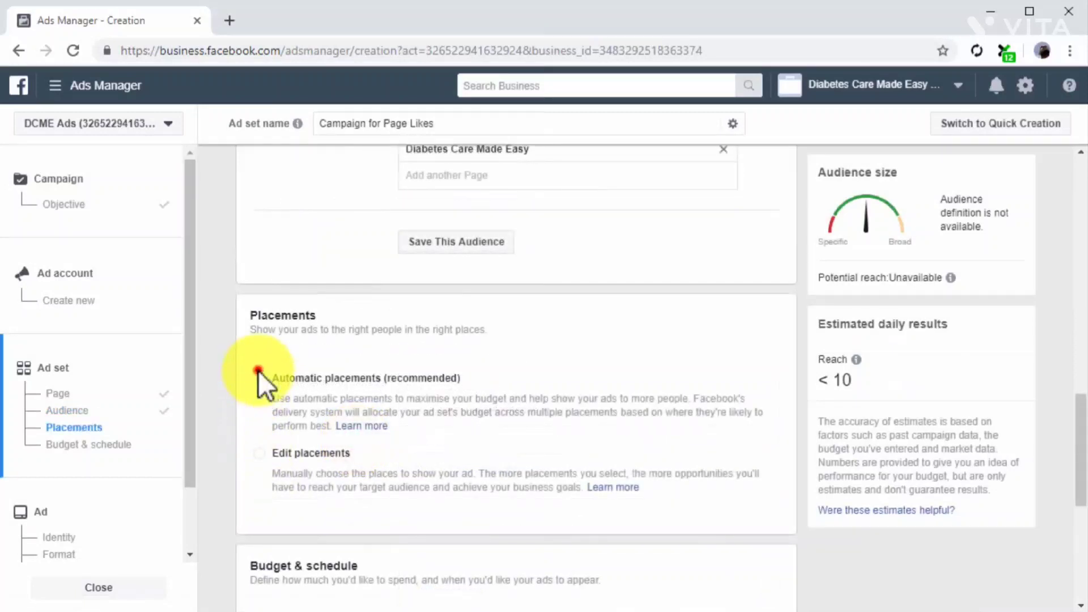
Use automatic placements for the Campaign for Page Likes ad set and proceed to its ad.
click(257, 383)
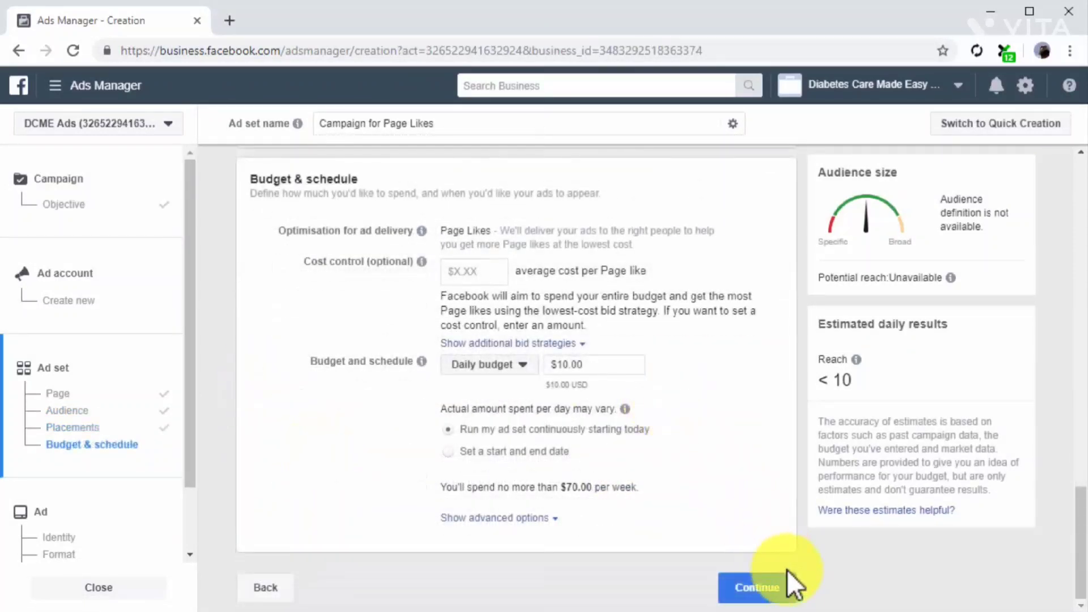
click(787, 572)
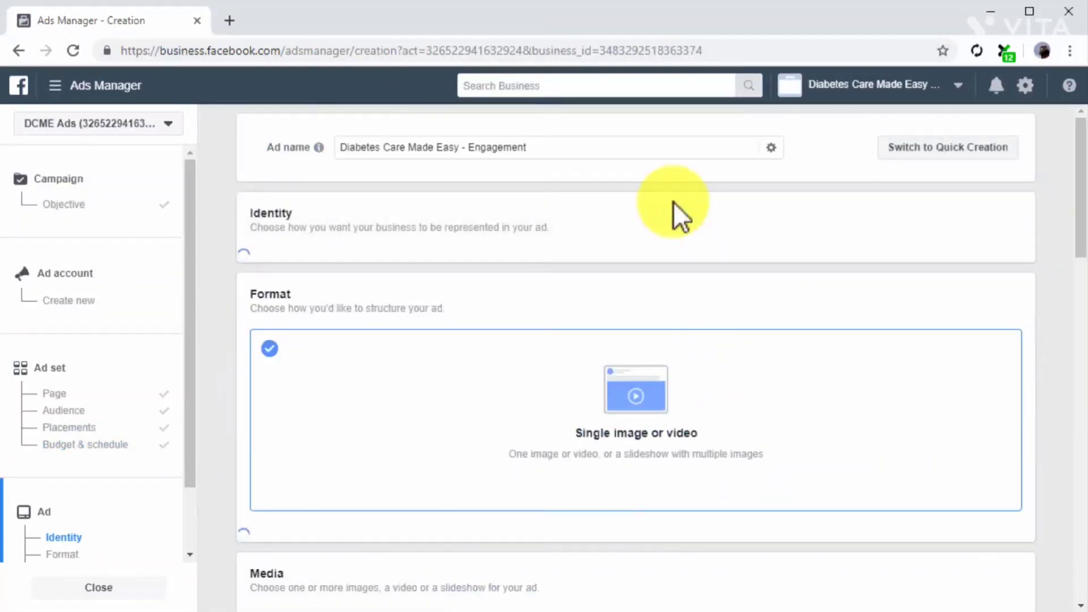
Name the ad "New Page Likes Ad" and replace its lemonade image with the video DCME_2_Medium.mp4.
click(621, 152)
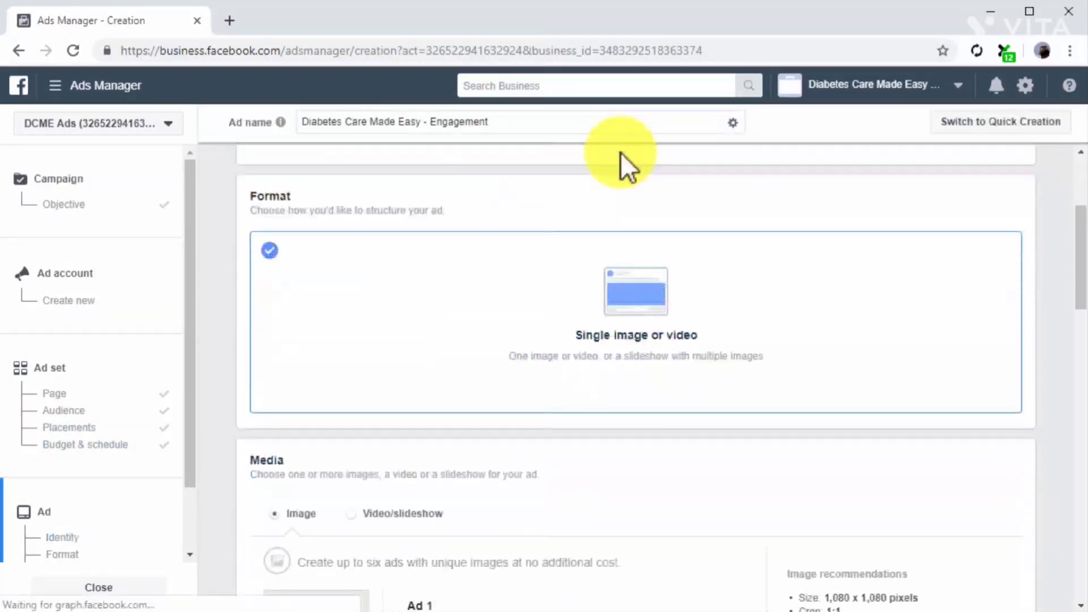
scroll(620, 151, down, 5)
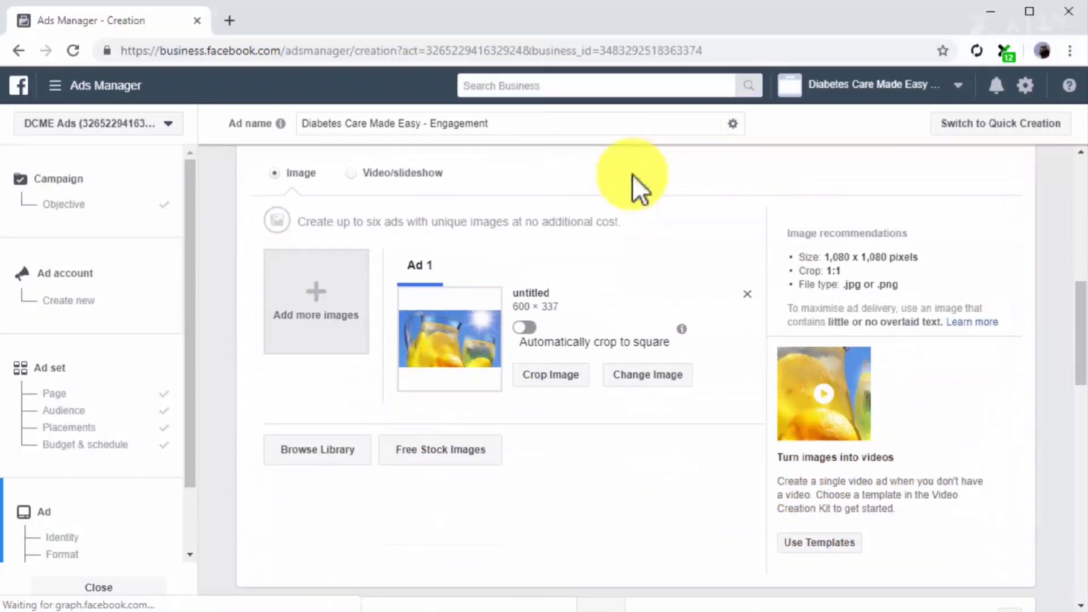
click(748, 295)
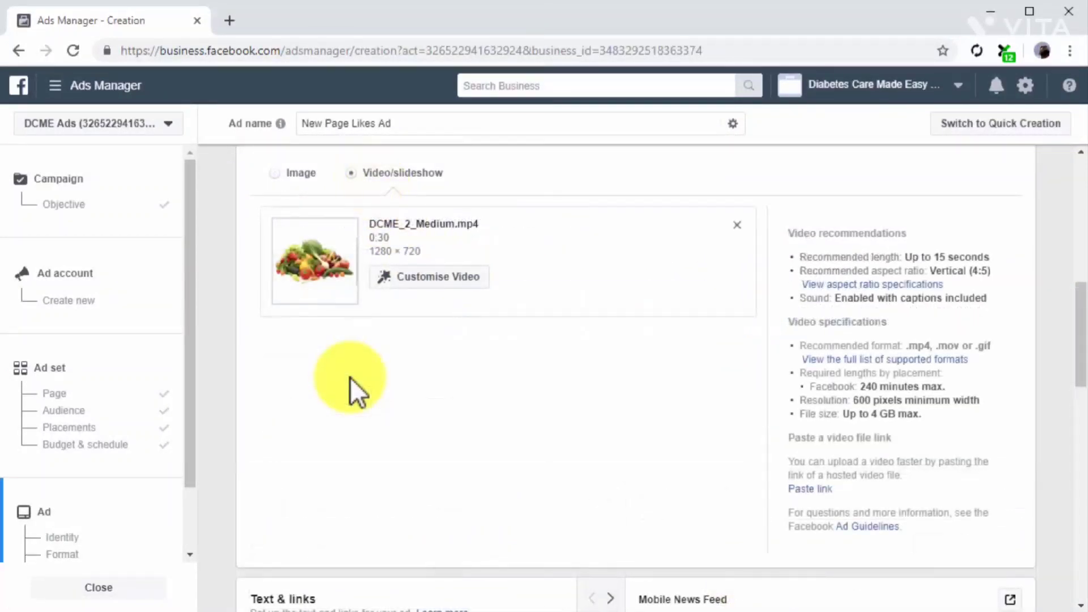
scroll(349, 377, down, 6)
click(382, 365)
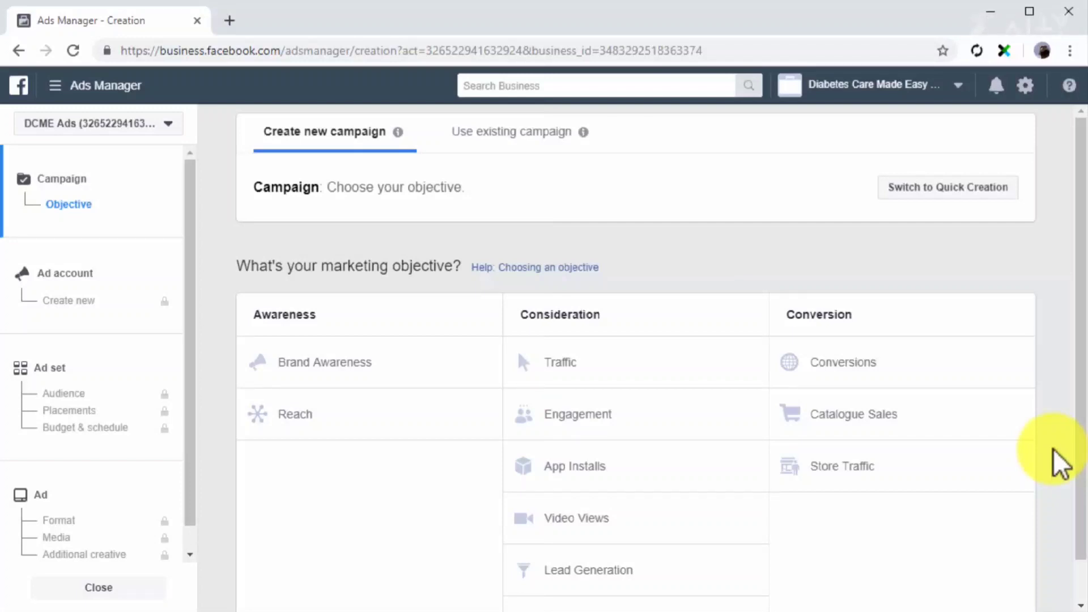
Choose Conversions as the objective of another new campaign and name its ad set "Website Traffic".
click(971, 369)
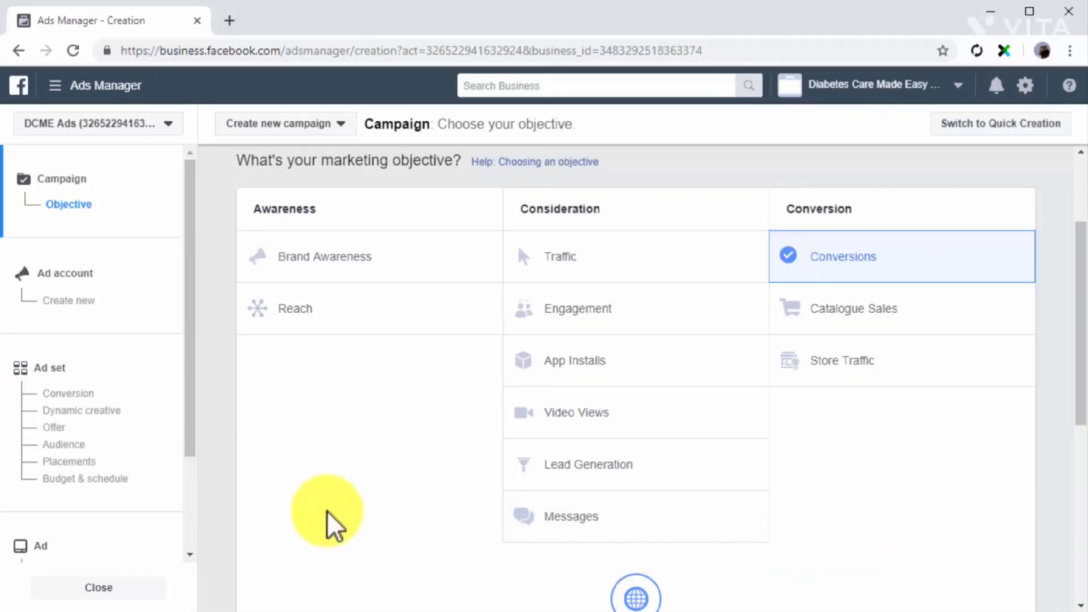
click(177, 338)
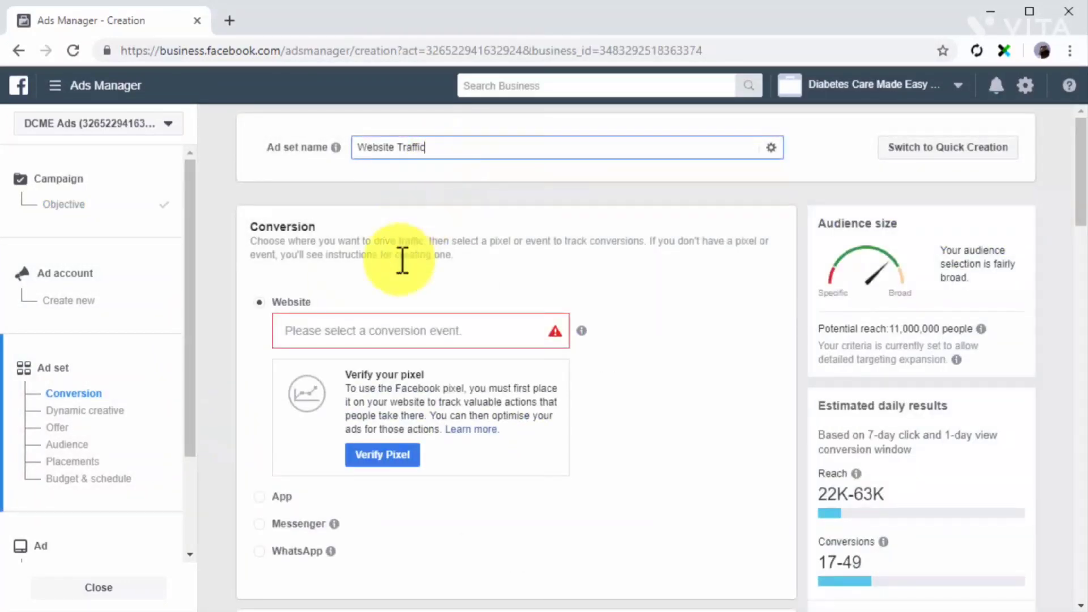
click(280, 313)
mouse_move(310, 330)
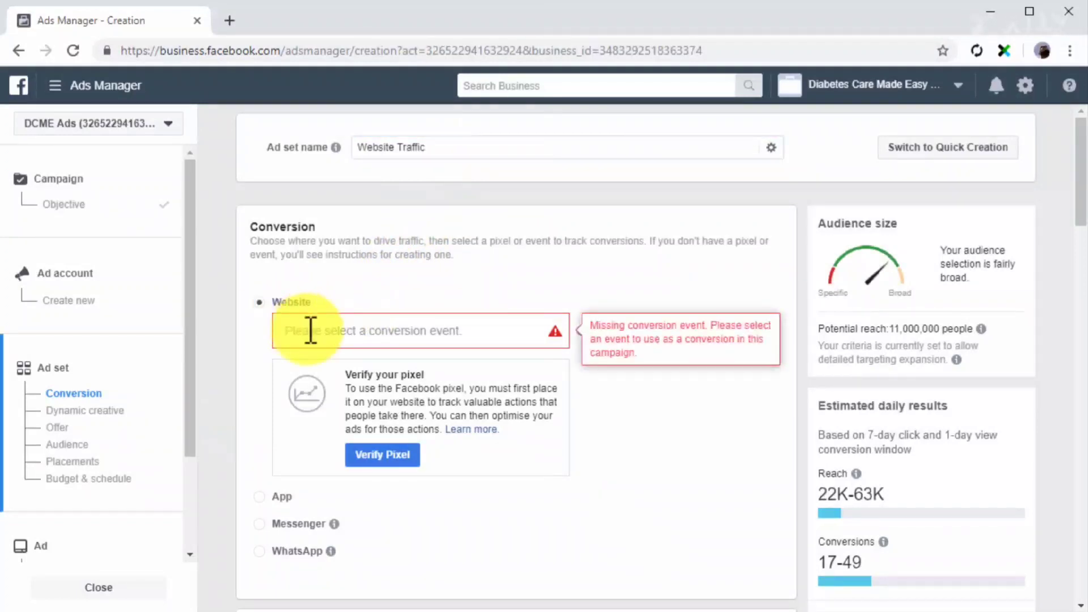
click(311, 331)
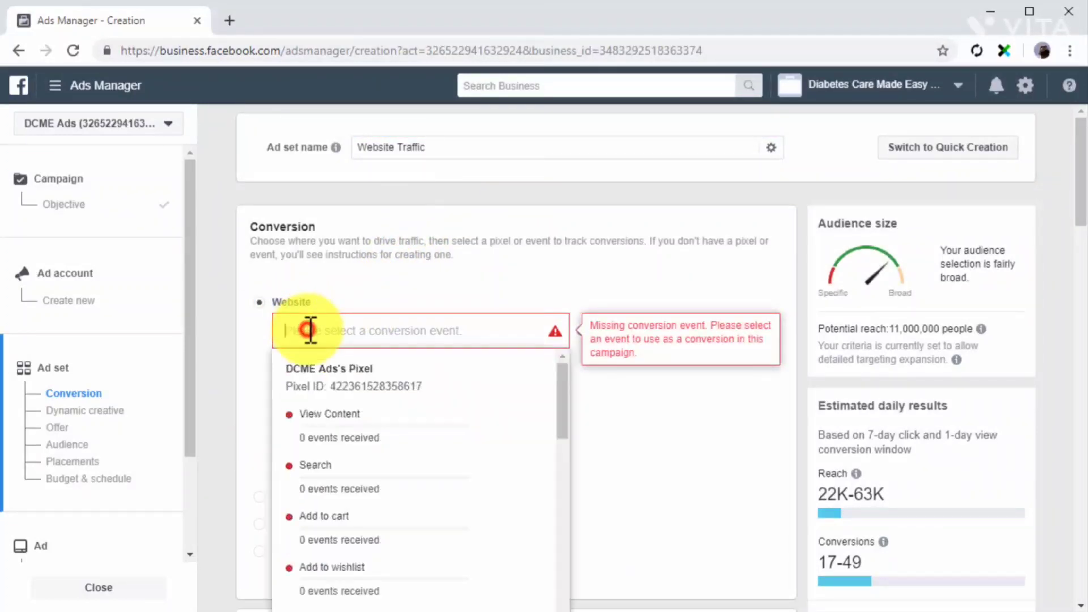
click(346, 431)
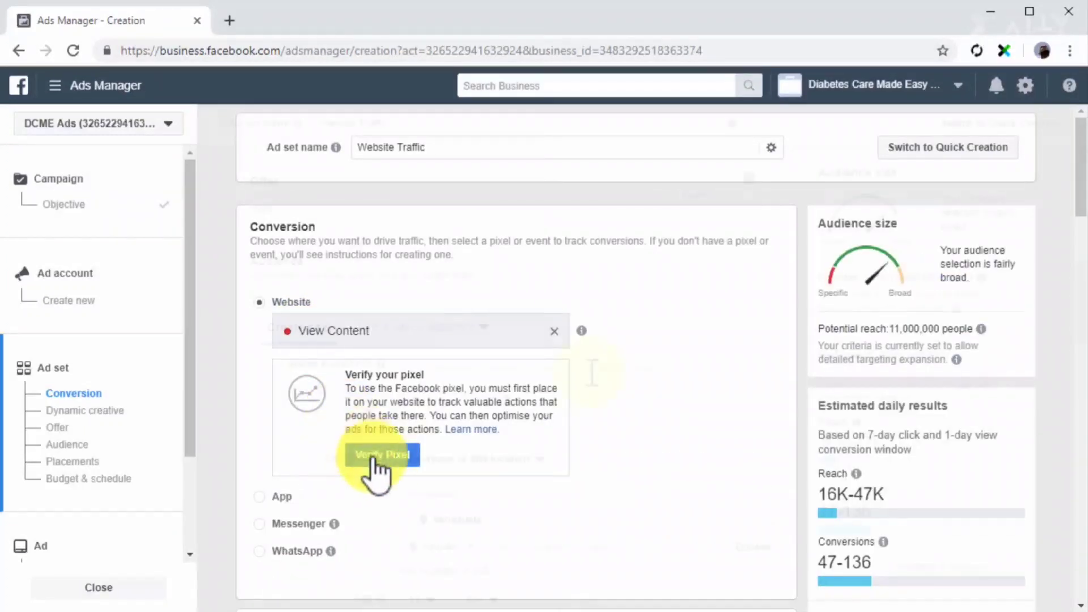
Add the Web Traffic custom audience to the Website Traffic ad set.
scroll(590, 369, down, 10)
click(593, 369)
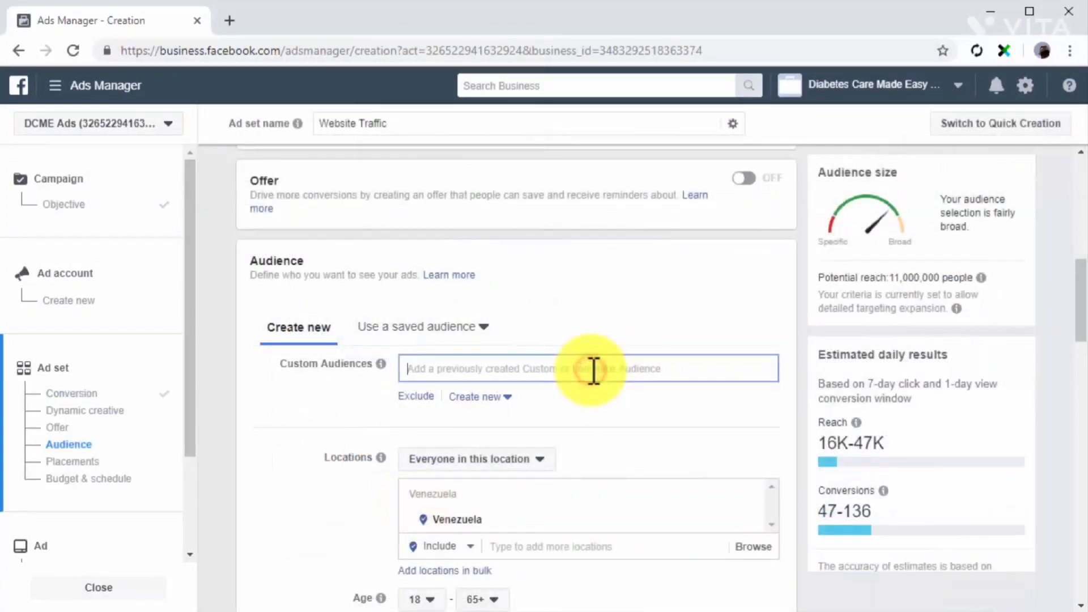
click(442, 530)
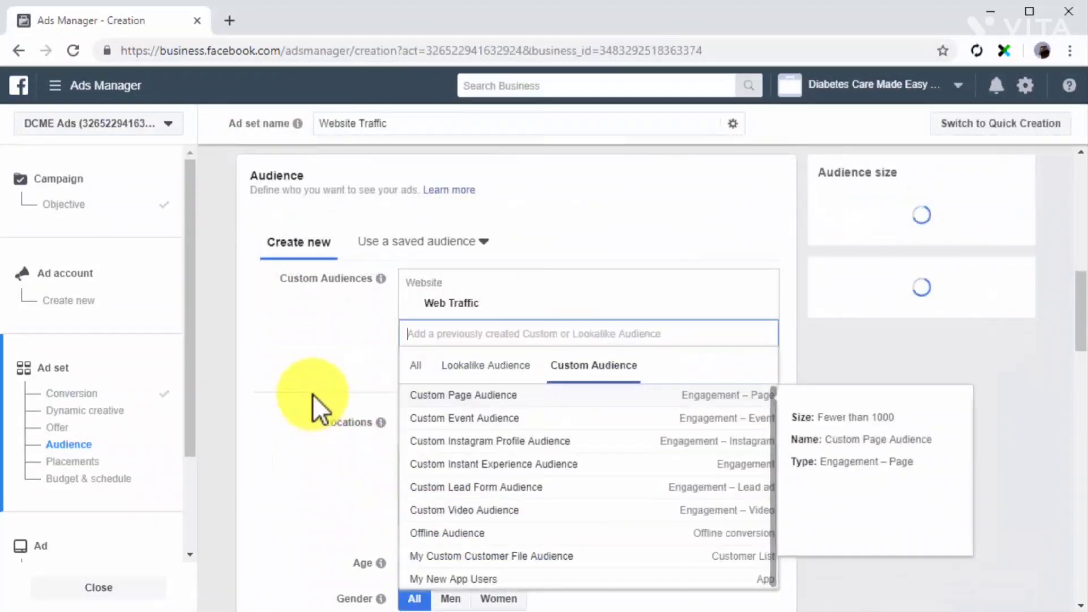
click(311, 393)
Set the Website Traffic ad set's daily budget to $10.00 and proceed to its ad.
scroll(313, 395, down, 10)
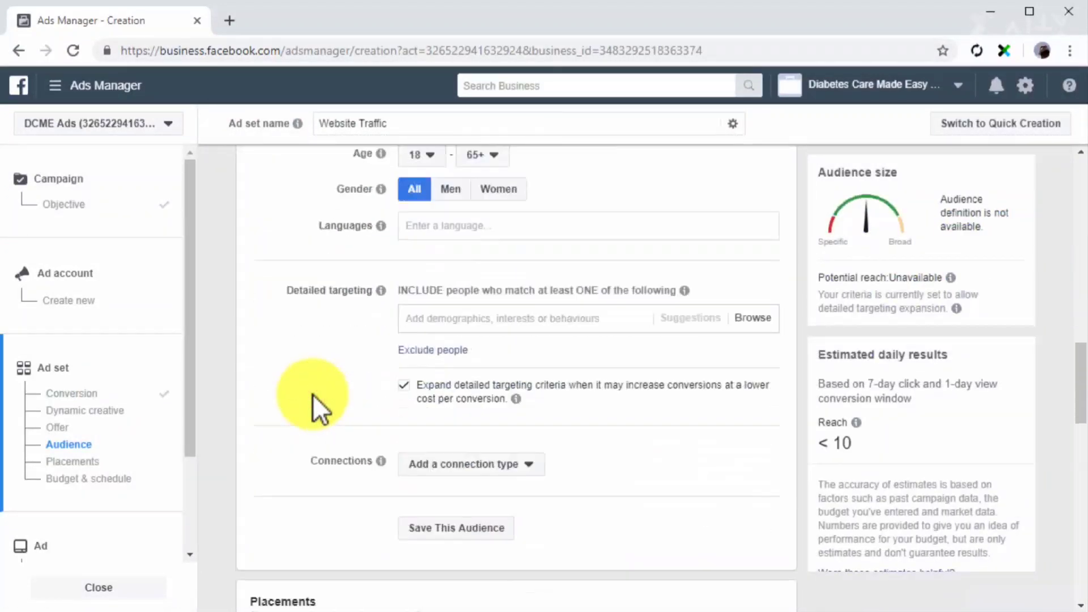
scroll(313, 394, down, 3)
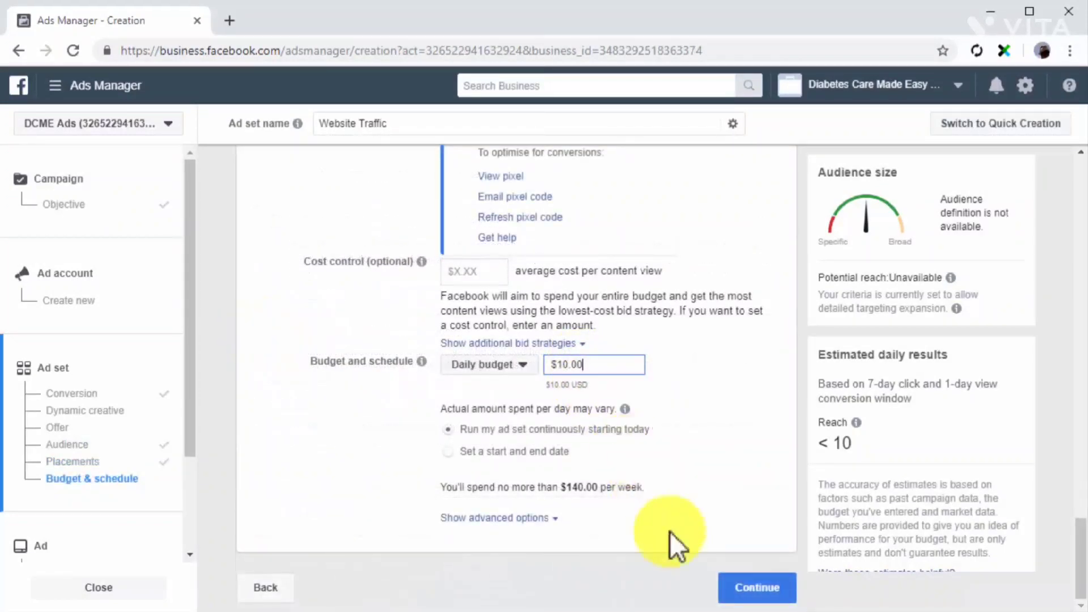
click(729, 583)
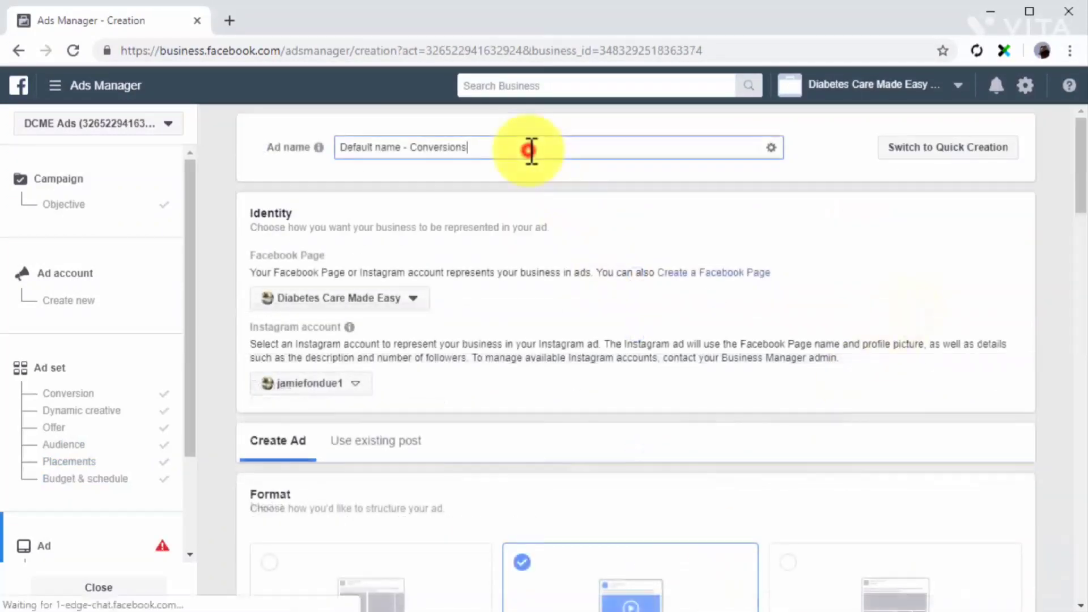
Name the ad "Web Traffic Ad" and represent it with the Diabetes Care Made Easy Facebook Page.
triple_click(529, 149)
text(Web Traffic Ad)
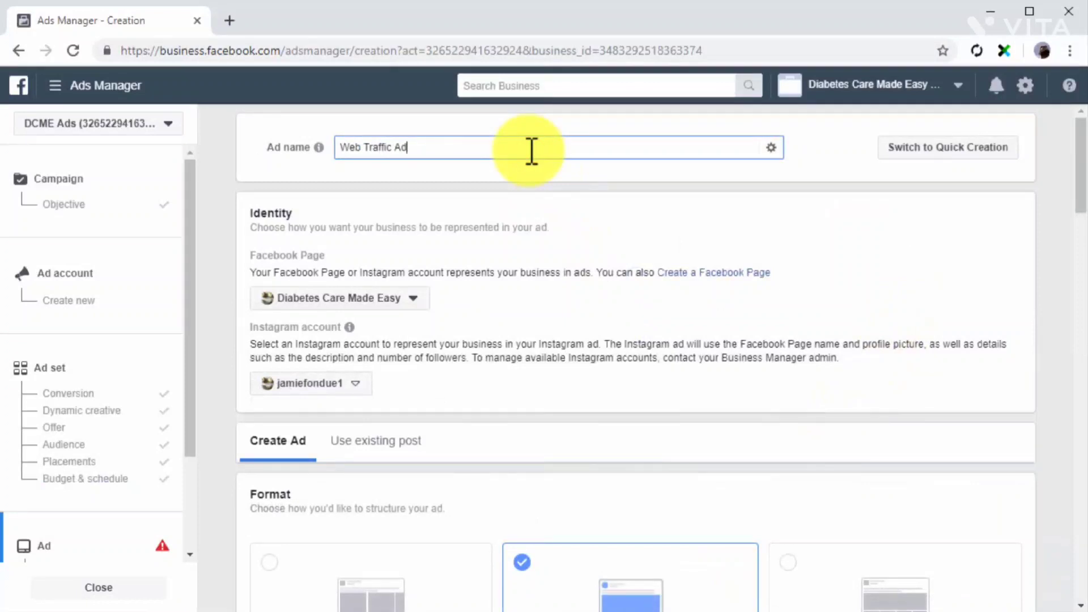
click(403, 299)
click(372, 358)
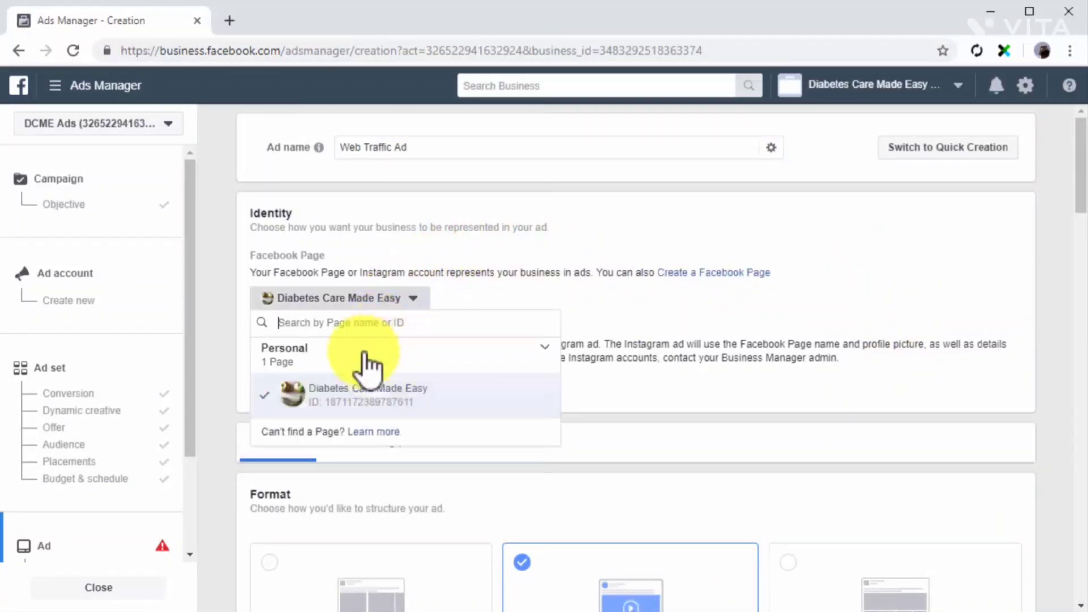
click(376, 403)
scroll(376, 402, down, 3)
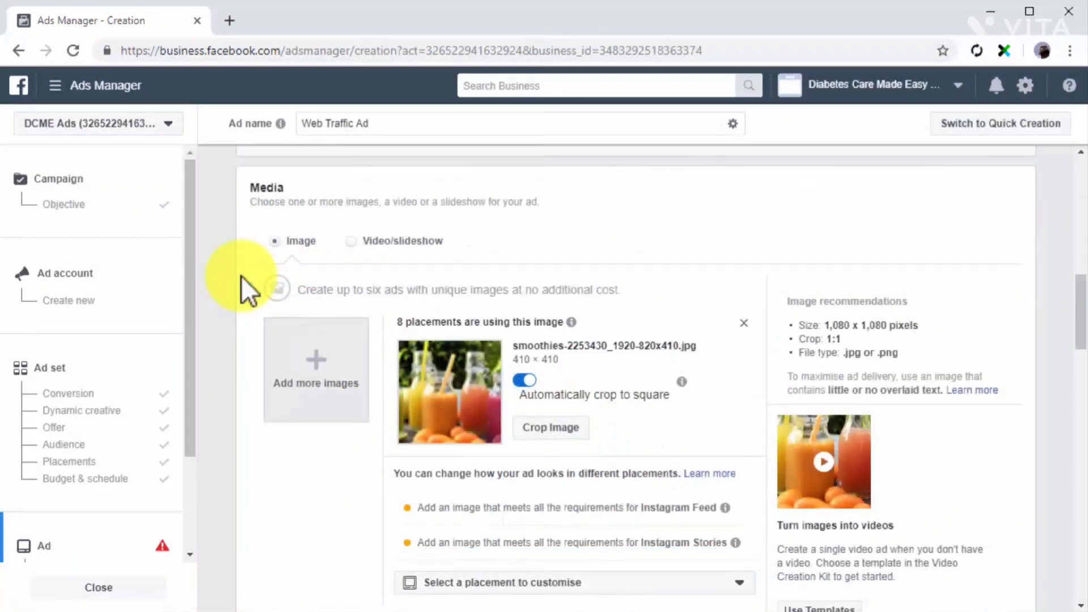
scroll(241, 277, down, 5)
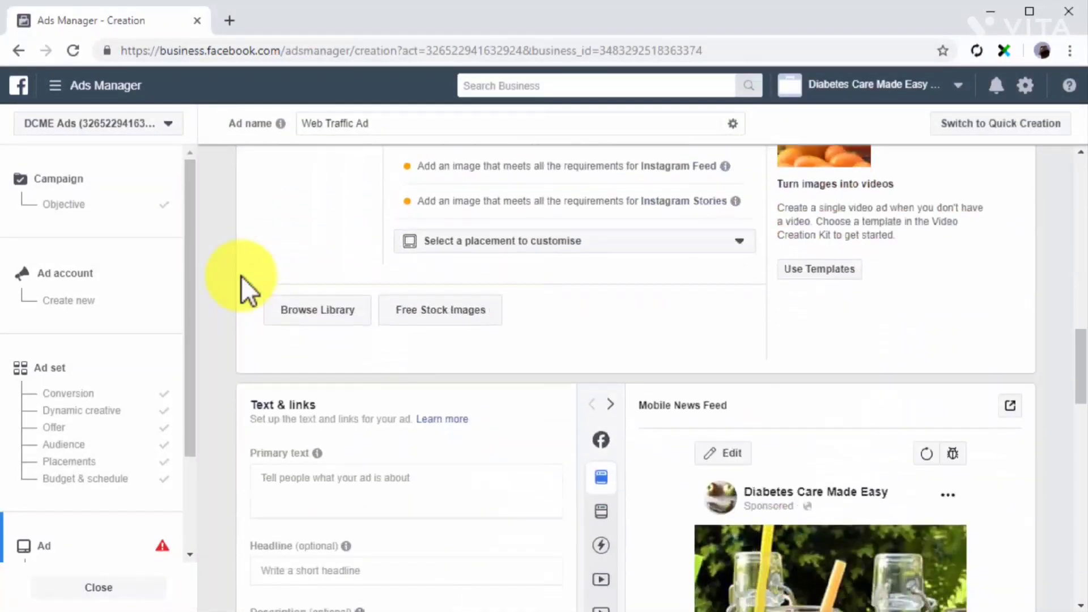
scroll(240, 275, down, 3)
click(300, 305)
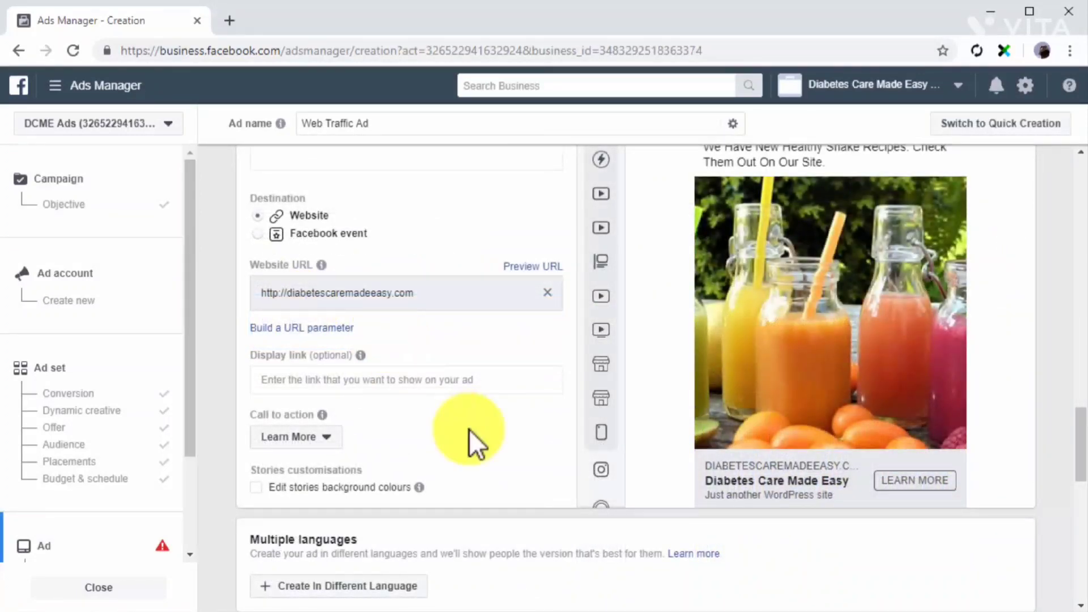
scroll(468, 429, down, 3)
scroll(468, 429, down, 10)
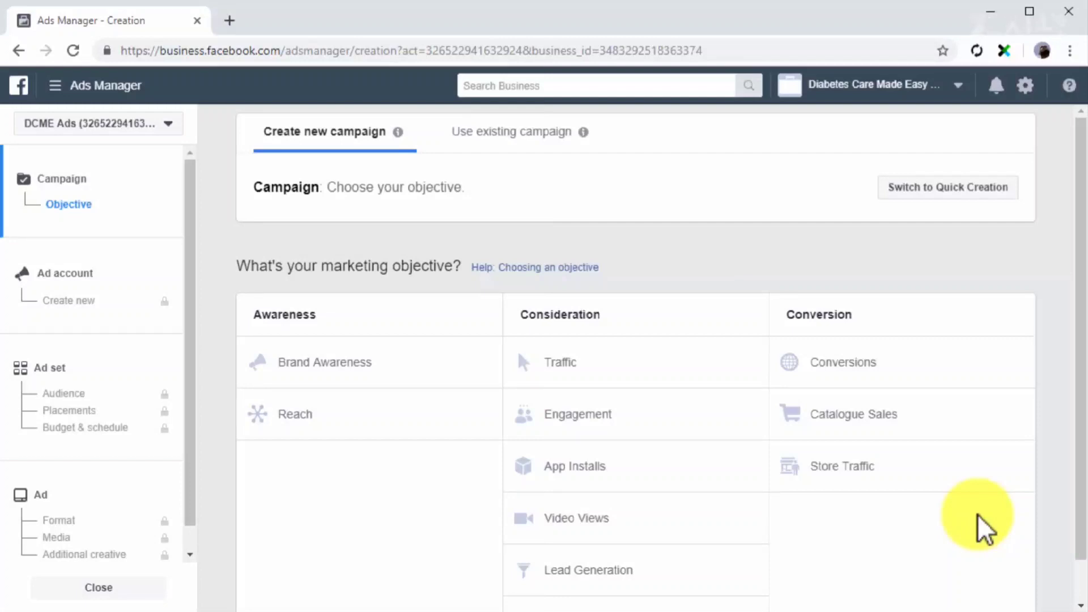
Choose Engagement with Post Engagement as the objective of another new campaign and name its ad set "App Users".
click(652, 422)
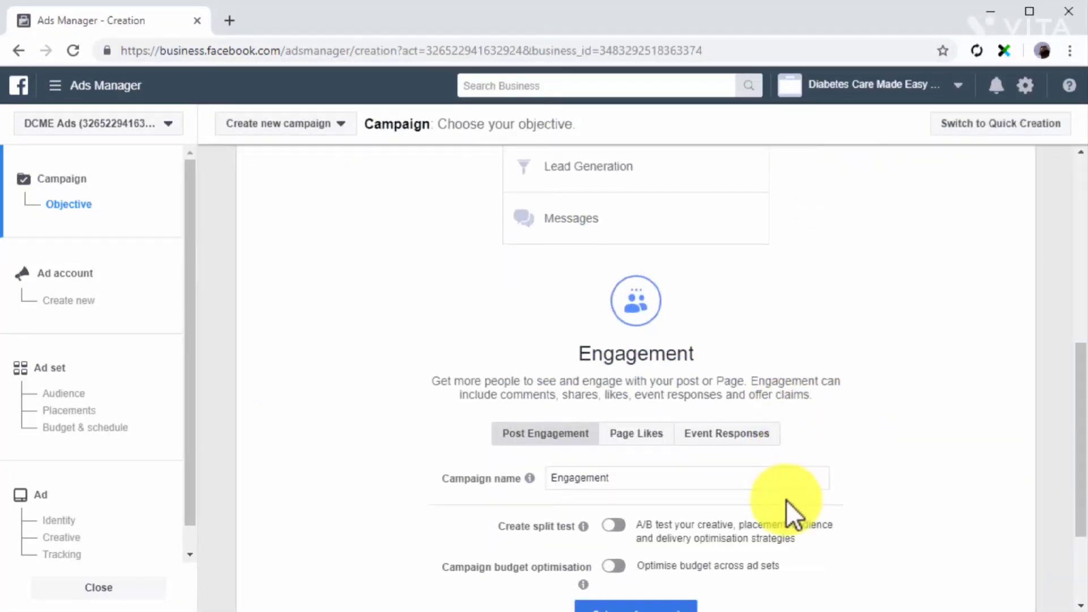
click(151, 376)
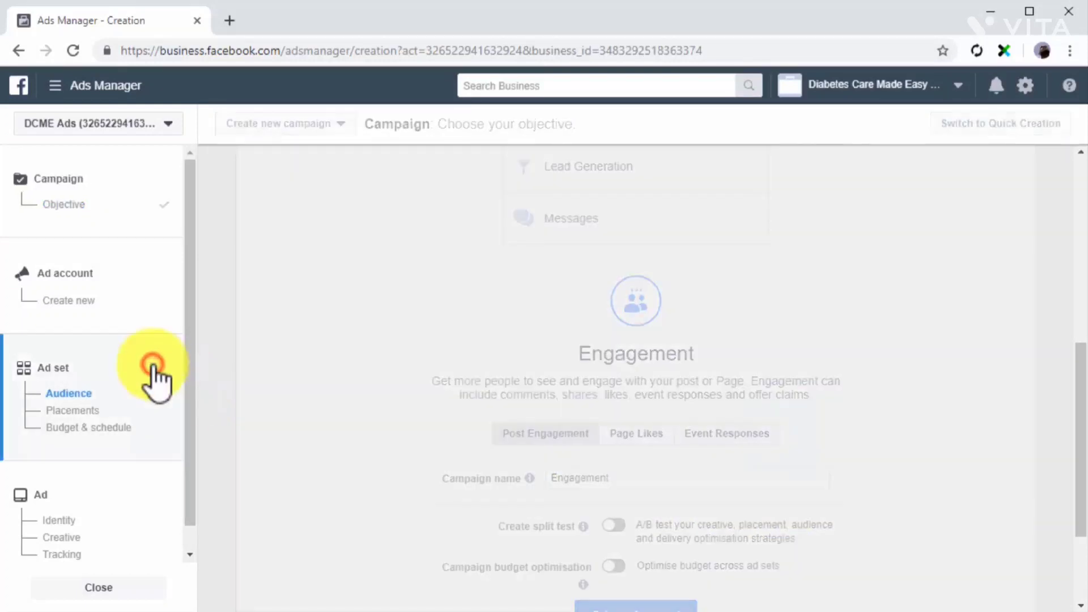
triple_click(417, 147)
text(App Users)
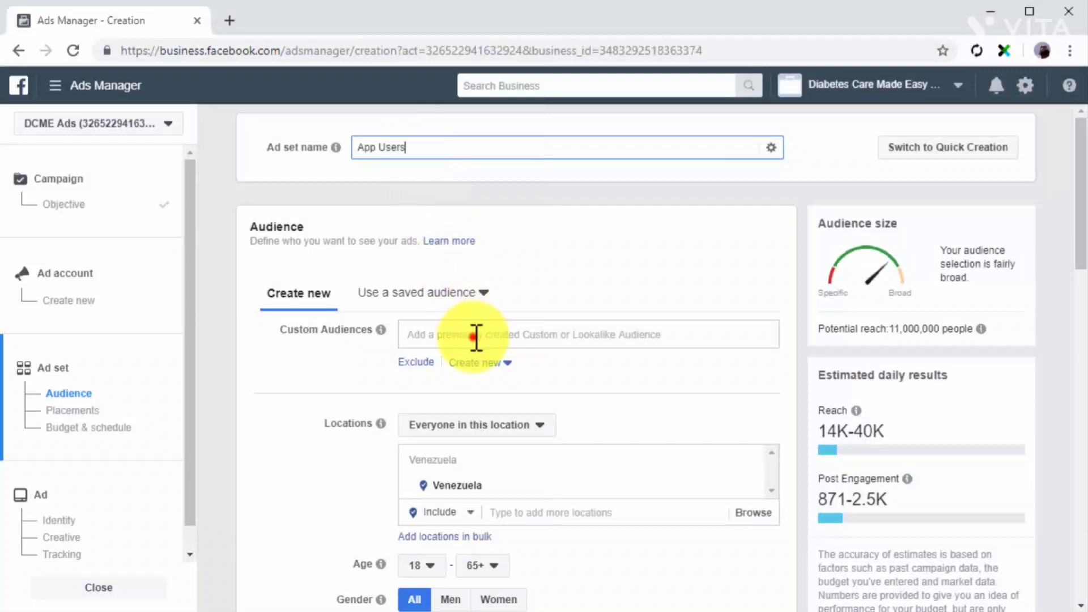
Add the My New App Users custom audience to the App Users ad set and proceed to its ad.
click(476, 335)
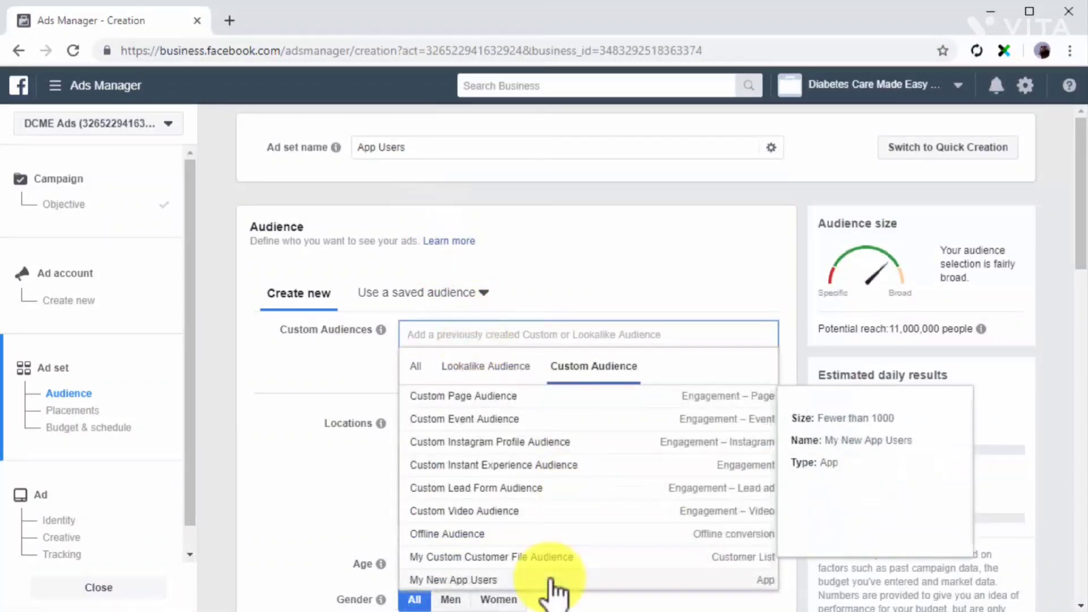
click(553, 583)
click(367, 409)
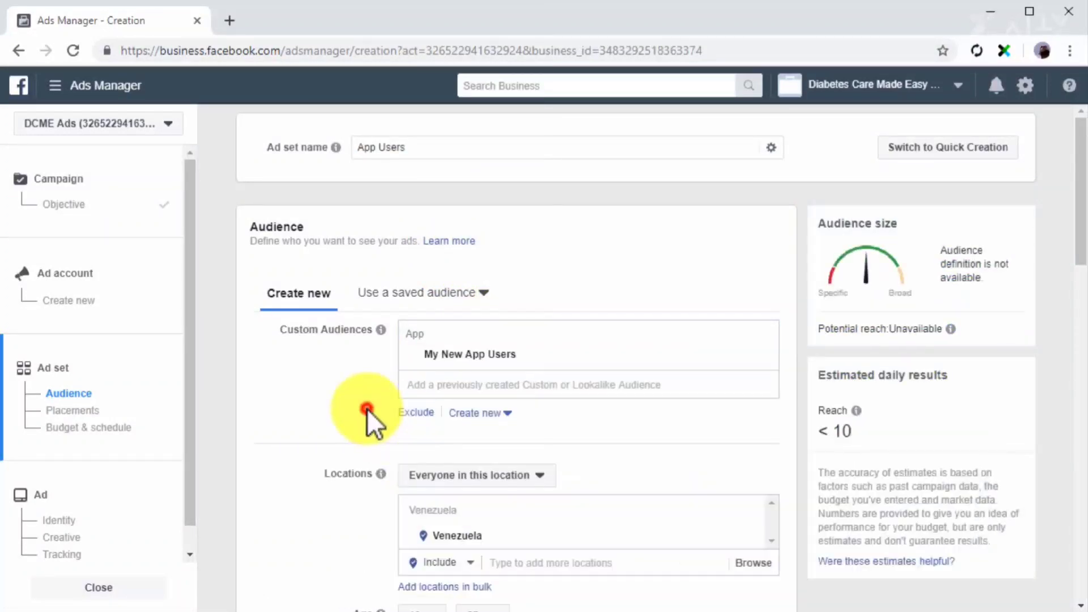
scroll(367, 409, down, 2)
scroll(367, 409, down, 10)
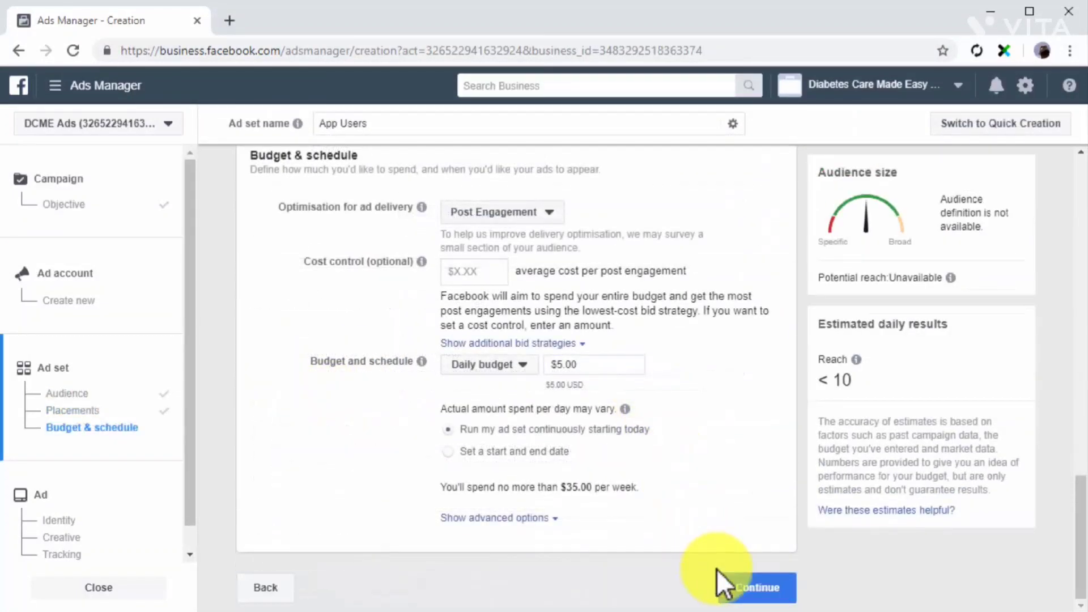
click(744, 581)
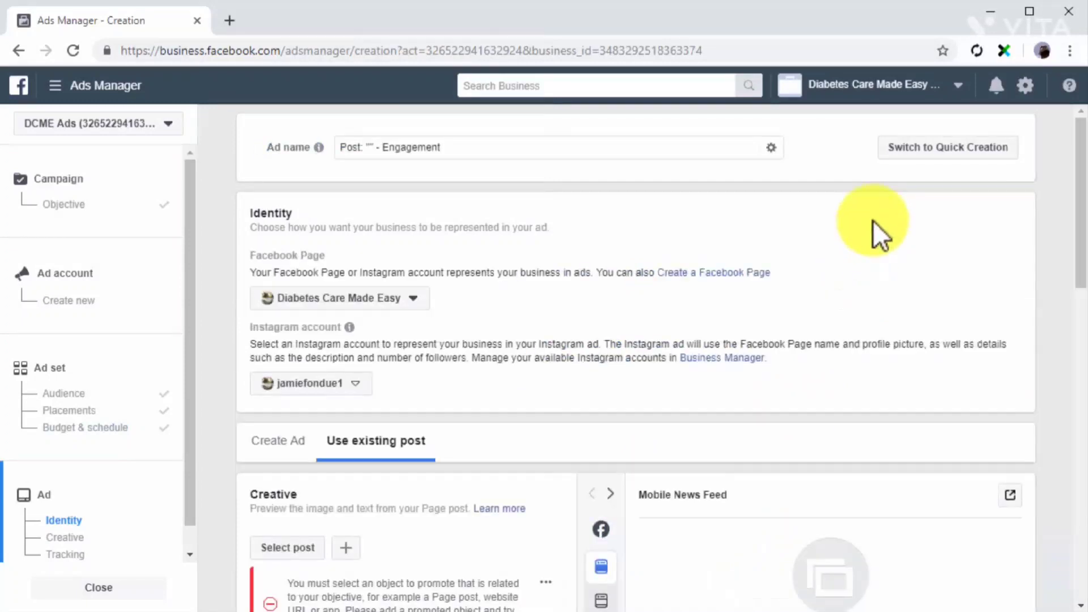
Name the engagement ad "Posts for App Users".
click(547, 153)
key(BackSpace)
key(BackSpace)
key(BackSpace)
key(BackSpace)
key(BackSpace)
key(BackSpace)
key(BackSpace)
key(BackSpace)
key(BackSpace)
key(BackSpace)
key(BackSpace)
key(BackSpace)
key(BackSpace)
key(BackSpace)
key(BackSpace)
key(BackSpace)
key(BackSpace)
text(s for App Users)
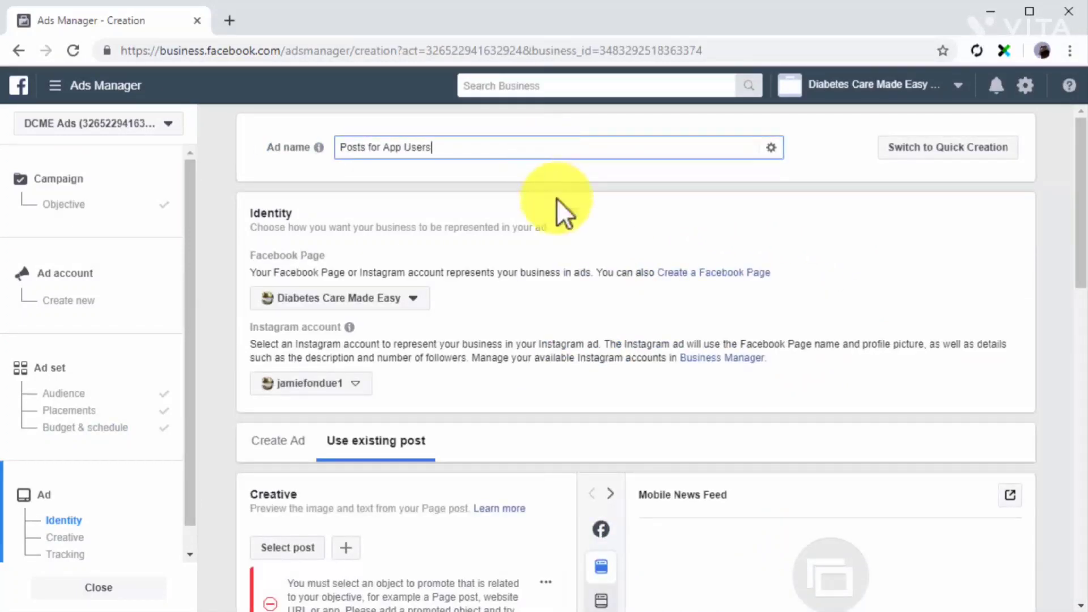
Use the existing Facebook Page post "Staying Healthy, Just Made Easier" as the ad's creative and review its preview and tracking settings.
scroll(570, 295, down, 2)
scroll(571, 299, down, 2)
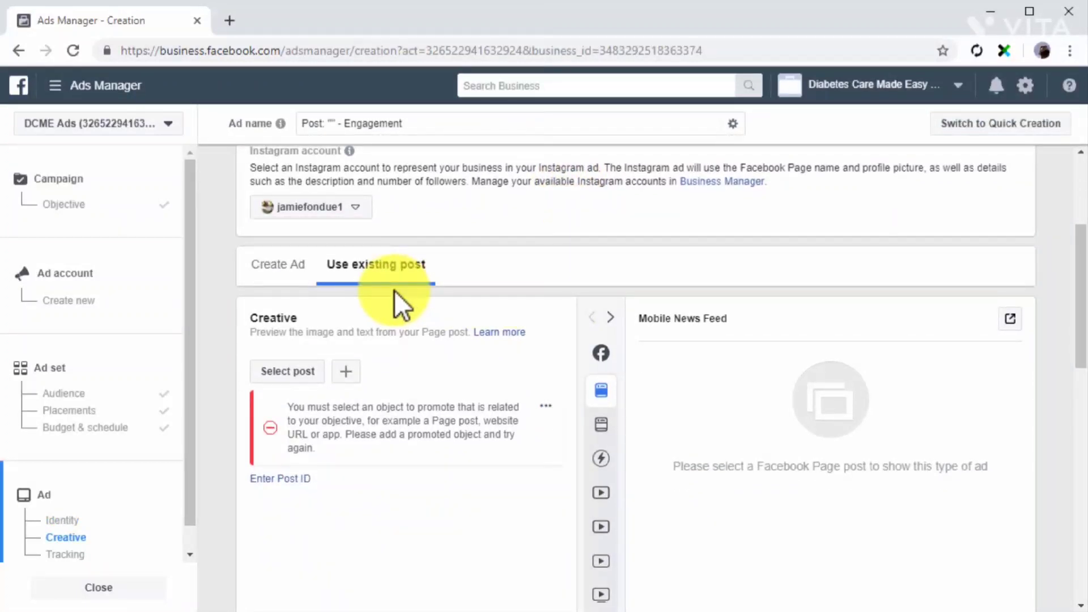
click(300, 373)
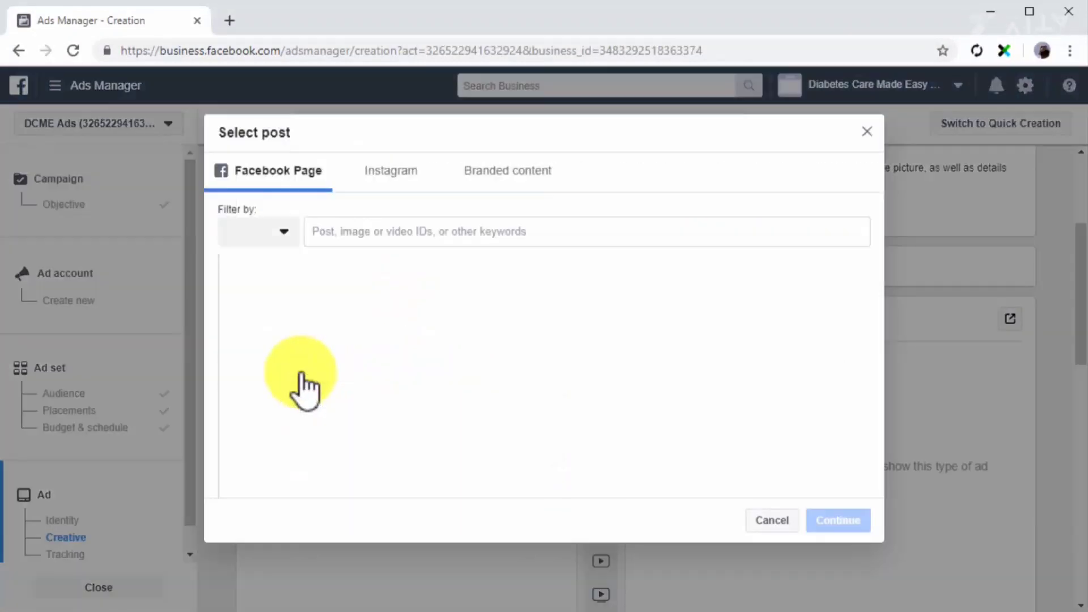
scroll(302, 368, down, 1)
click(327, 404)
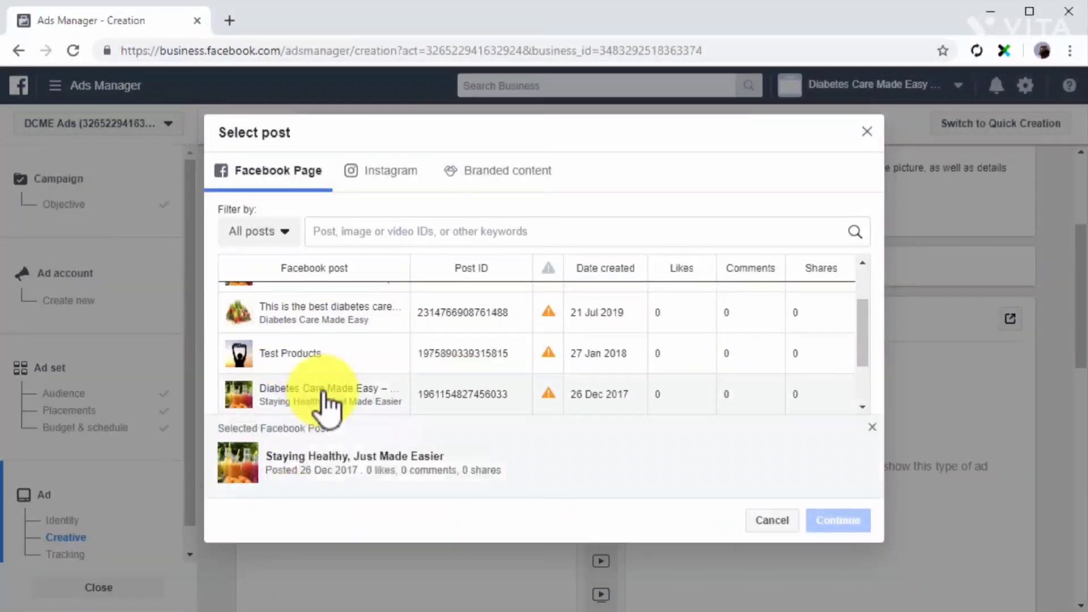
click(816, 522)
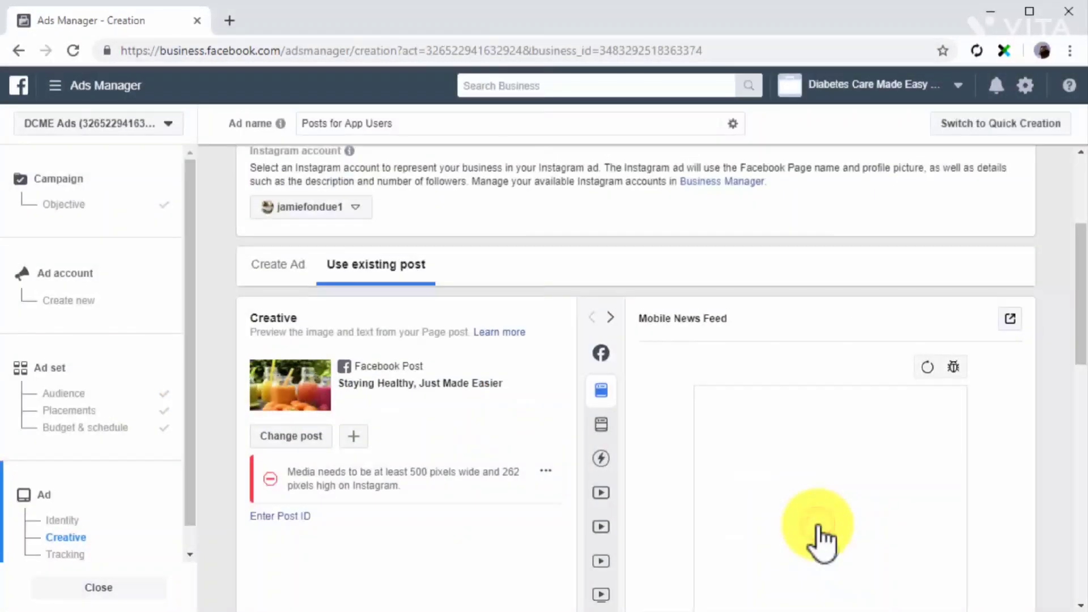
scroll(661, 508, down, 1)
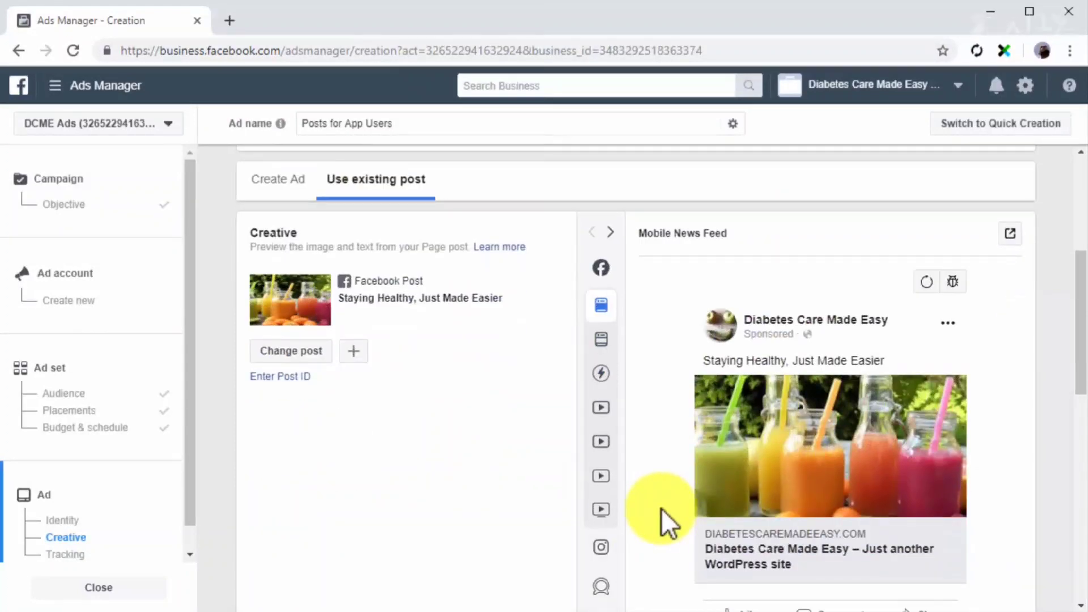
scroll(661, 508, down, 5)
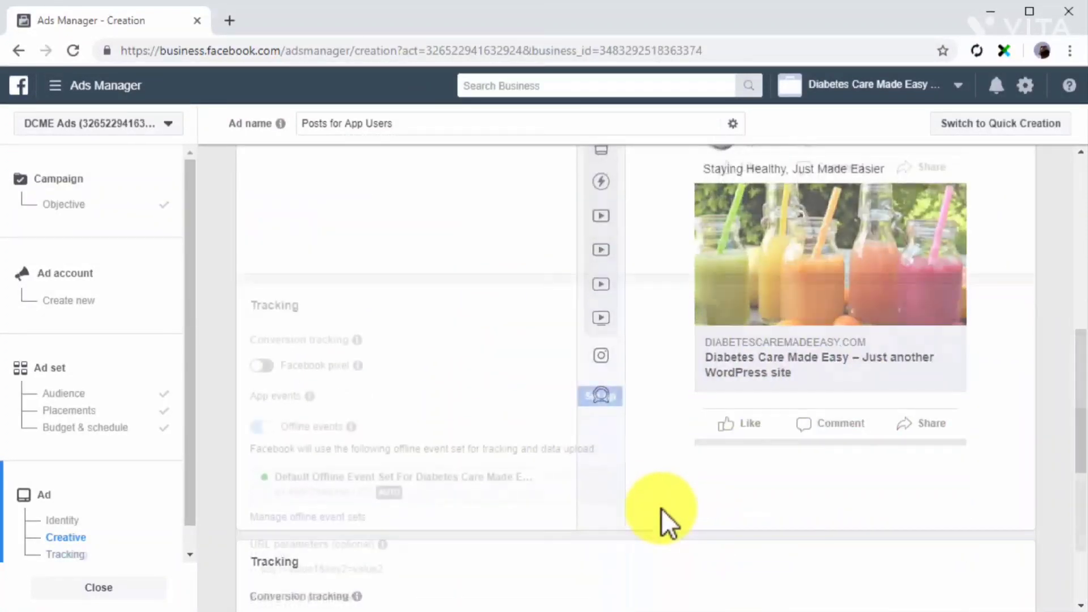
scroll(661, 509, down, 5)
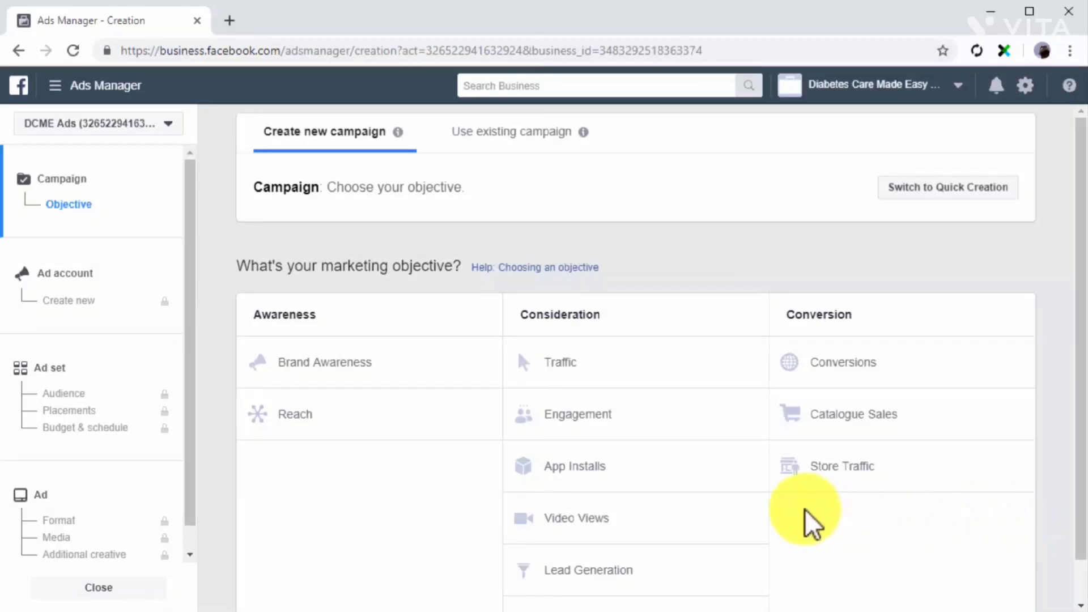
Choose Traffic as the objective of another new campaign and name its ad set "Customers To Website".
click(695, 366)
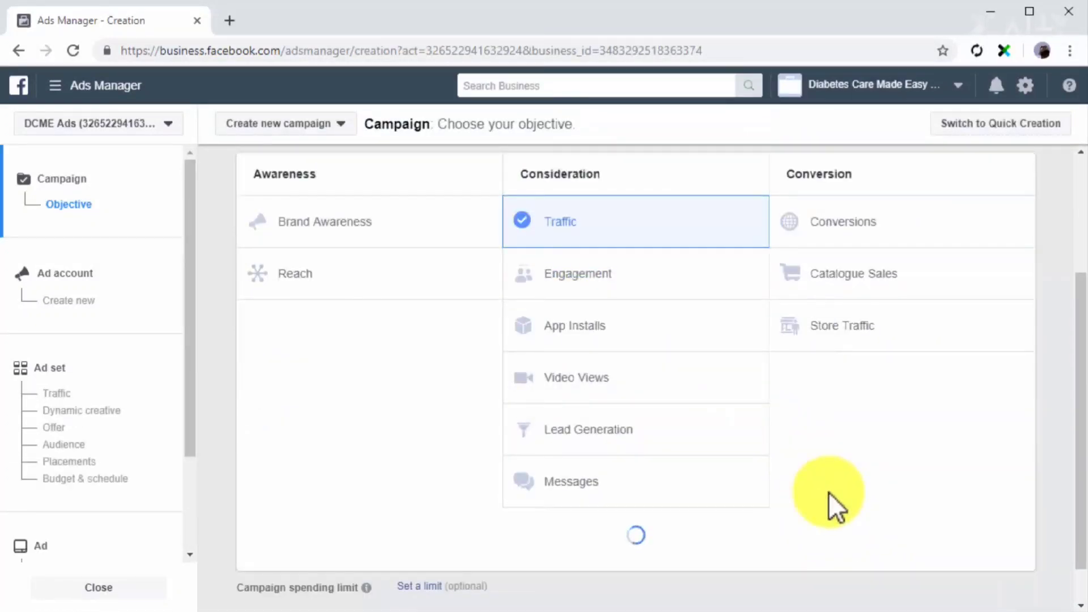
scroll(828, 492, down, 6)
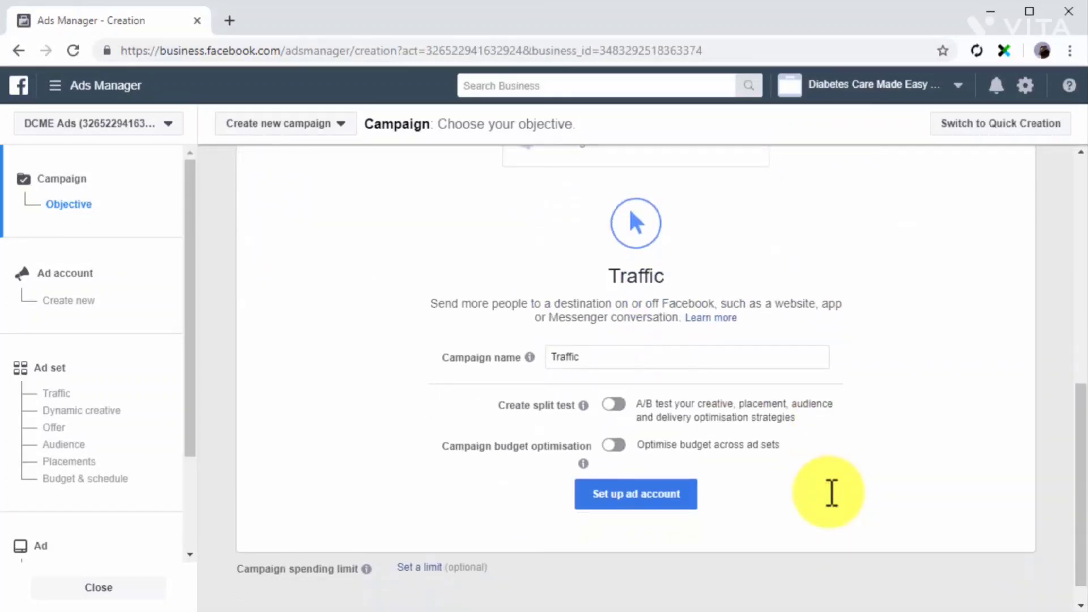
click(142, 379)
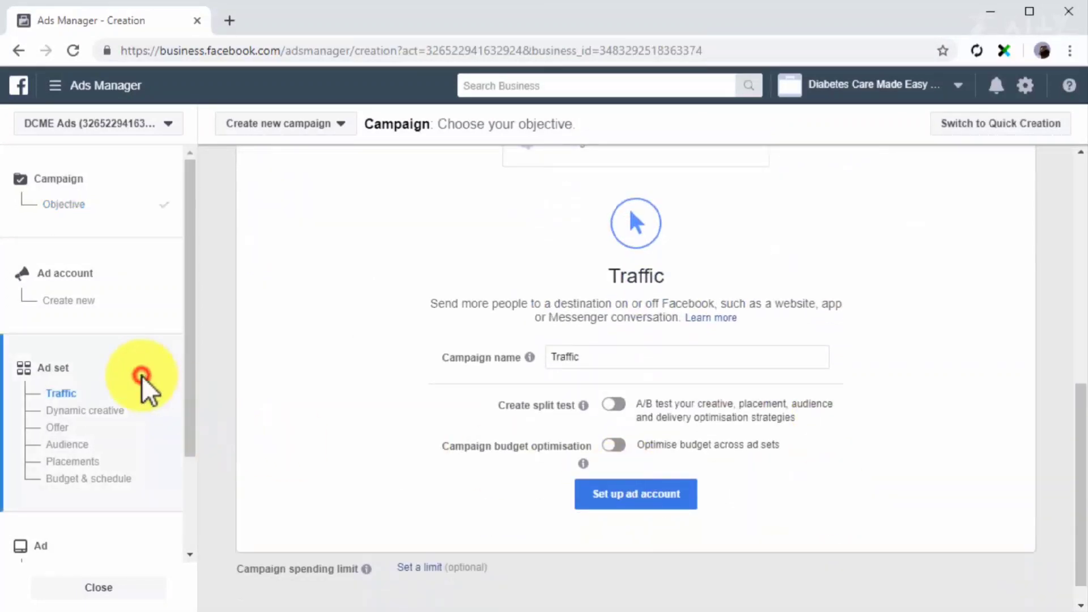
click(464, 136)
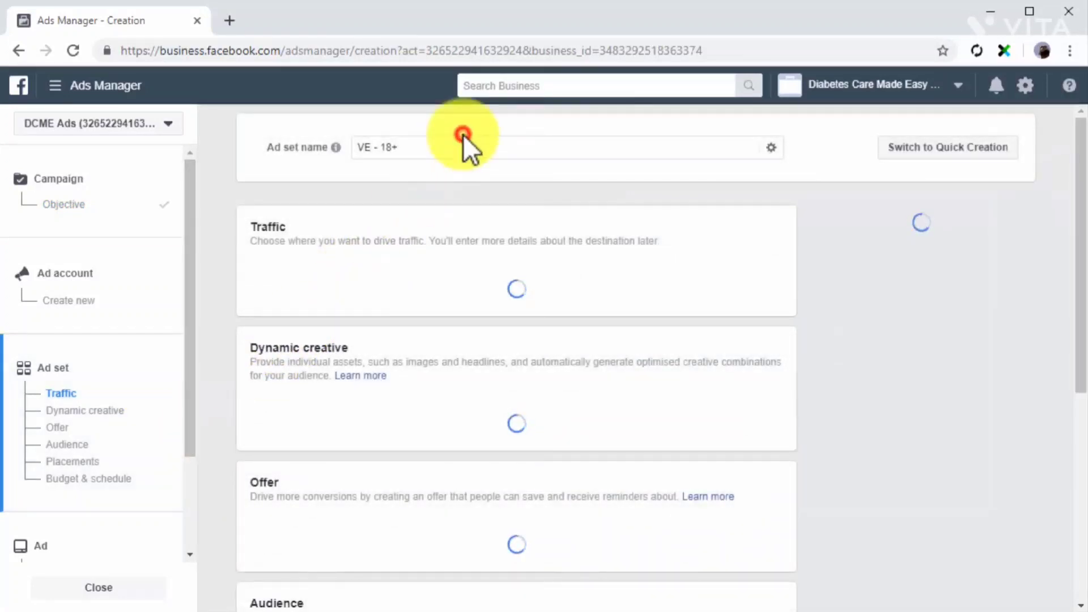
click(458, 148)
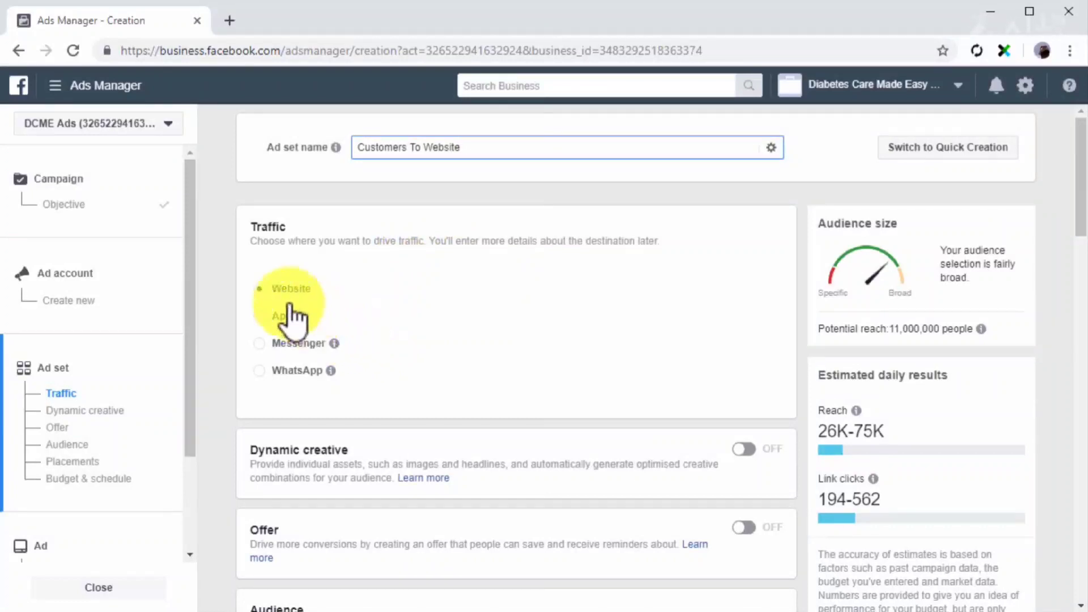
Direct the ad set's traffic to the website and add My Custom Customer File Audience as its custom audience.
click(258, 293)
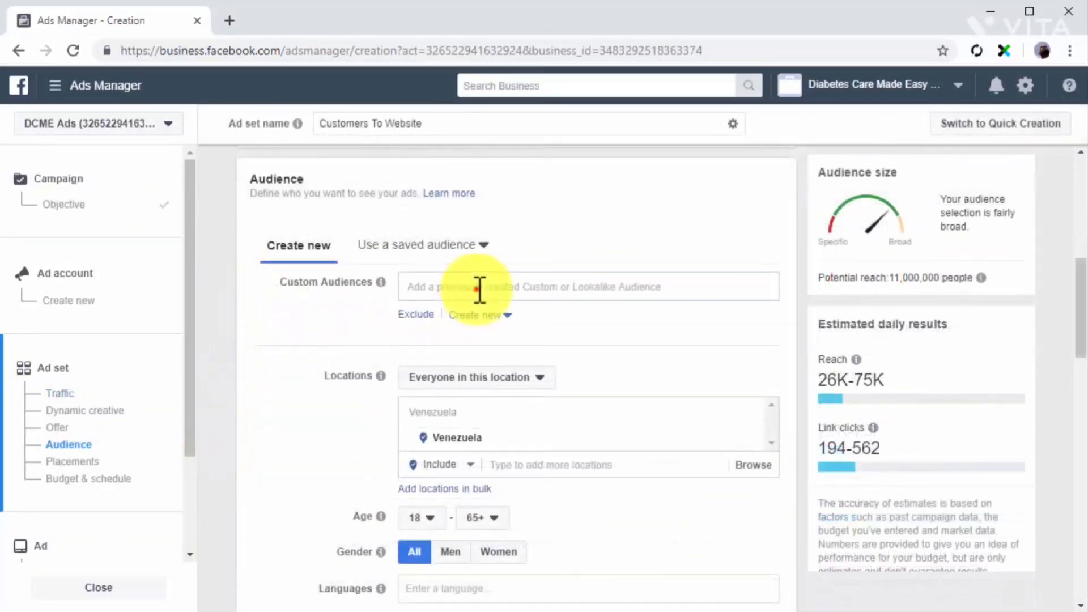
click(480, 289)
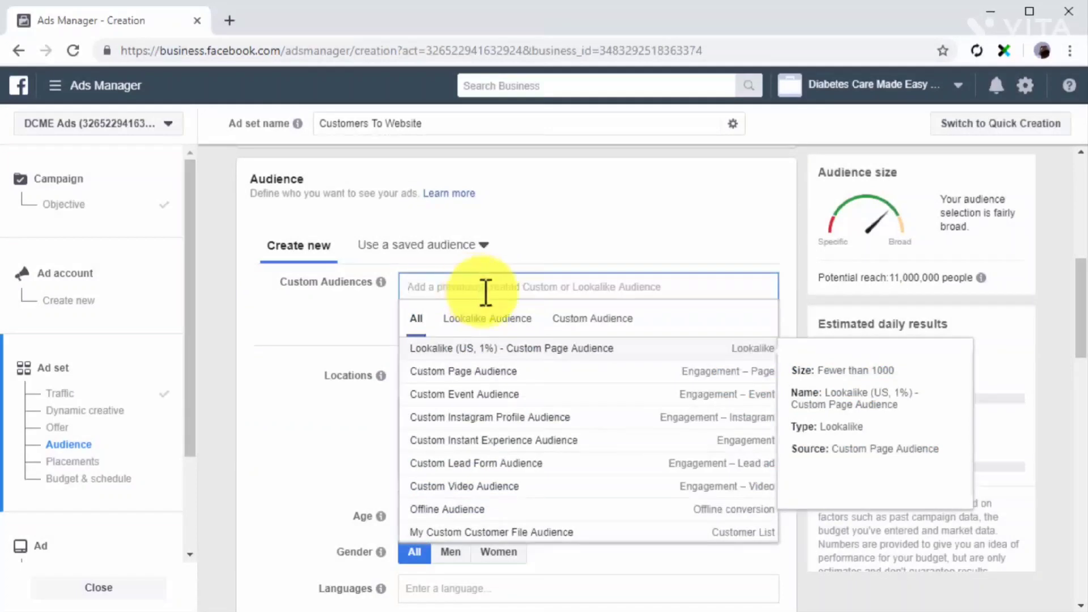
click(573, 320)
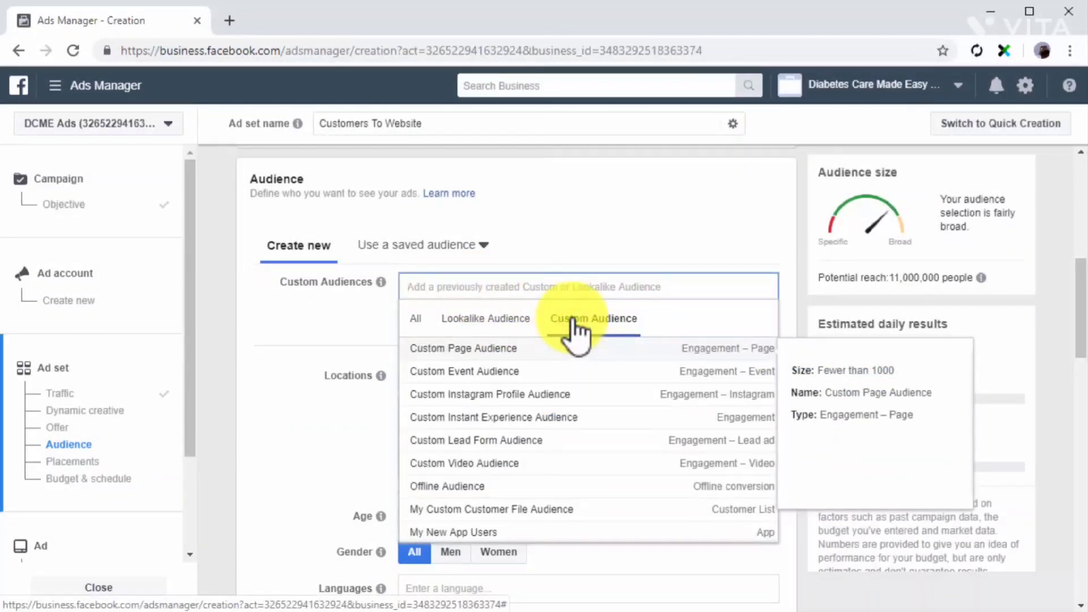
click(541, 503)
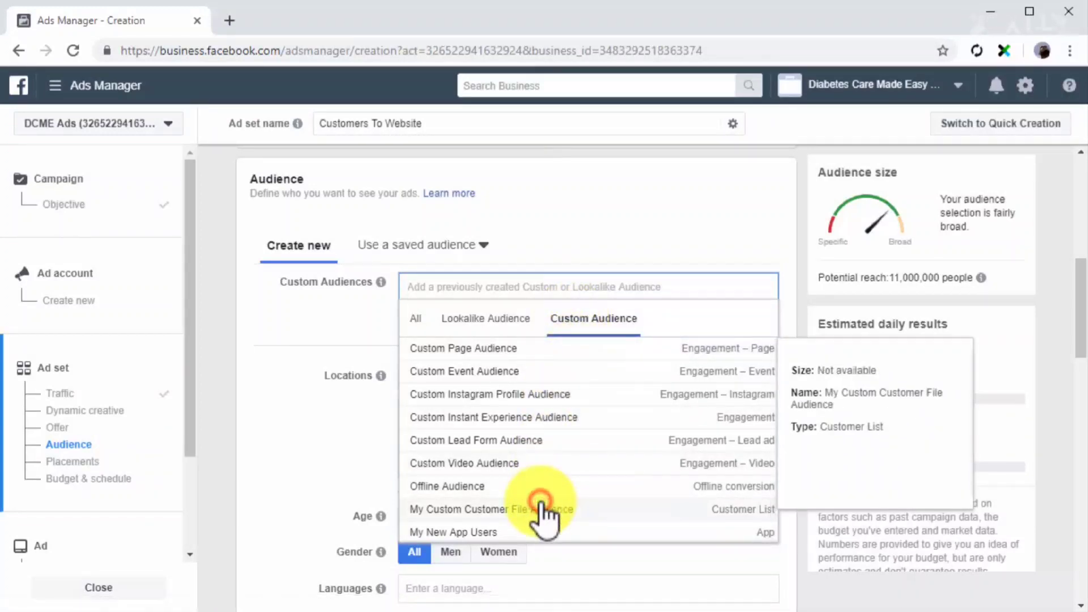
Keep the ad set's remaining targeting, placements and daily budget as they are, and name its ad "Customers To Website Ad".
click(348, 366)
scroll(348, 366, down, 3)
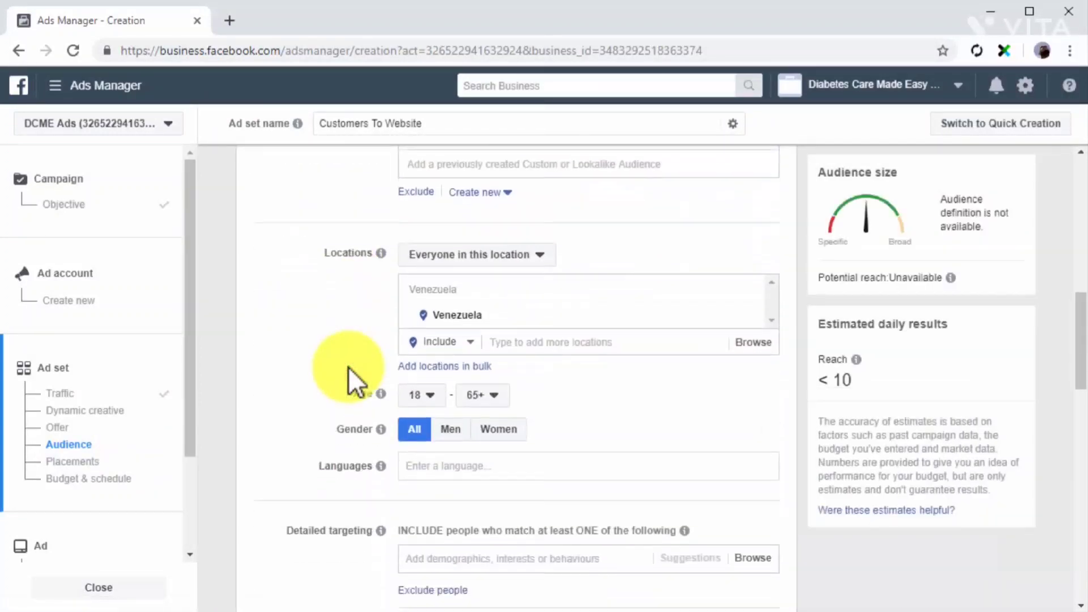
scroll(348, 366, down, 12)
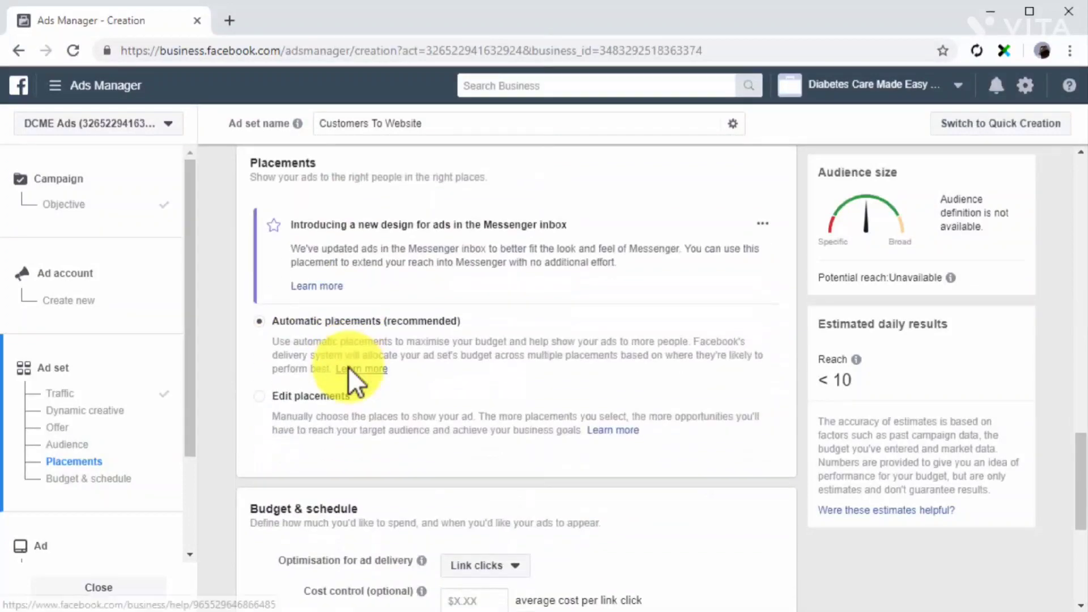
scroll(348, 366, down, 5)
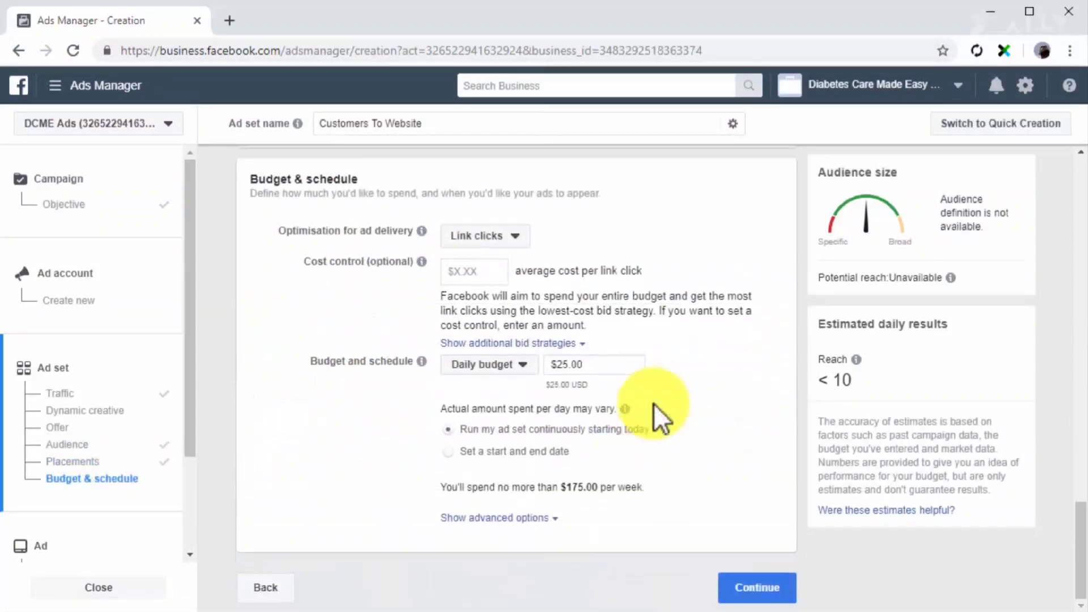
click(754, 587)
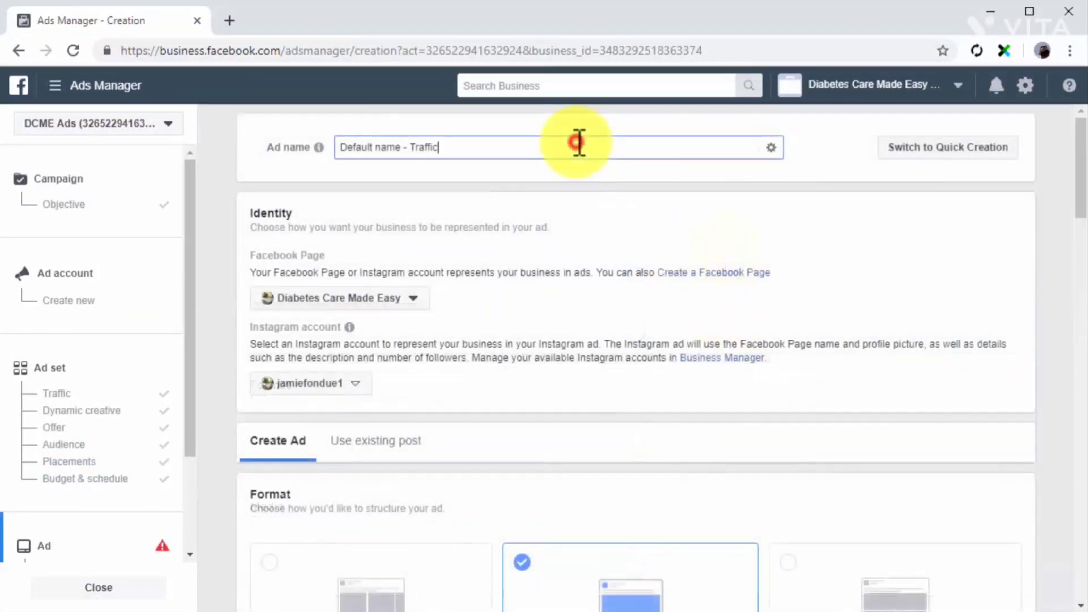
text(Customers To Website Ad)
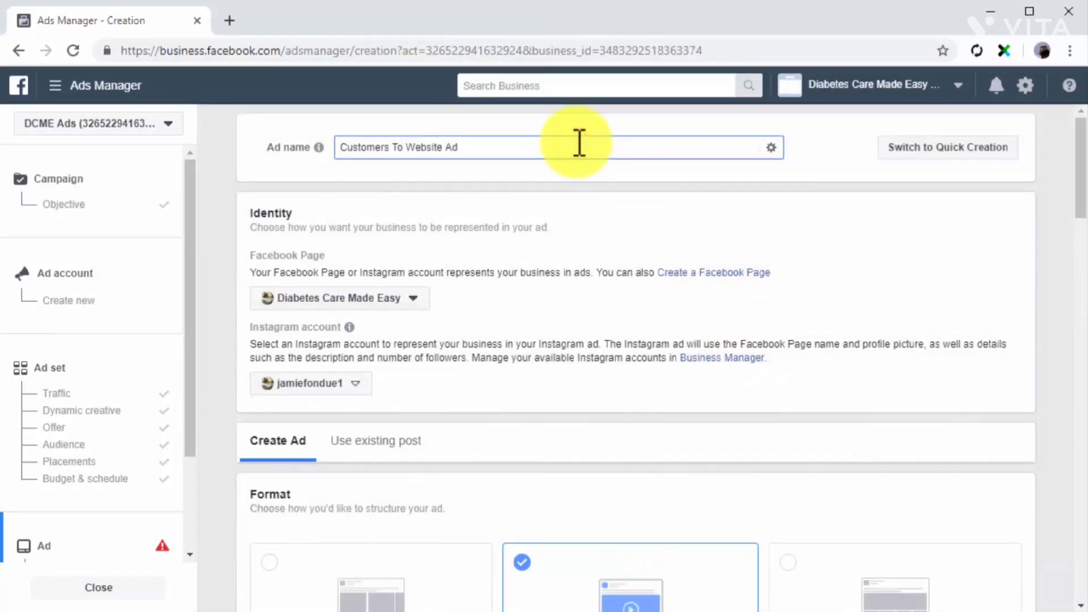
Use the existing Facebook Page post "5 Diabetes Care Practices People Are Ignoring" as the traffic ad's creative.
scroll(457, 369, down, 1)
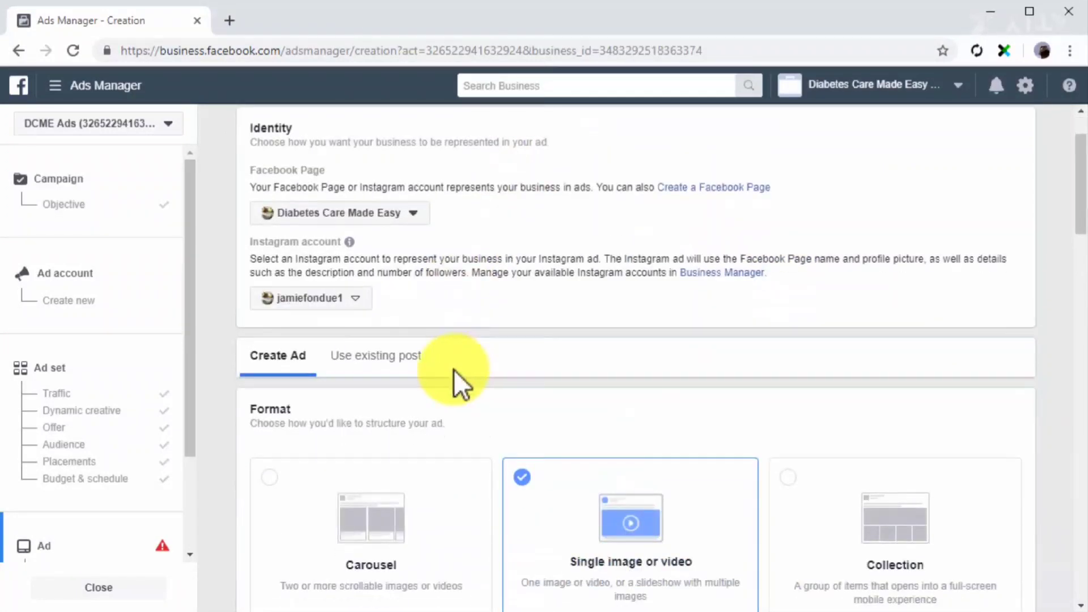
click(399, 364)
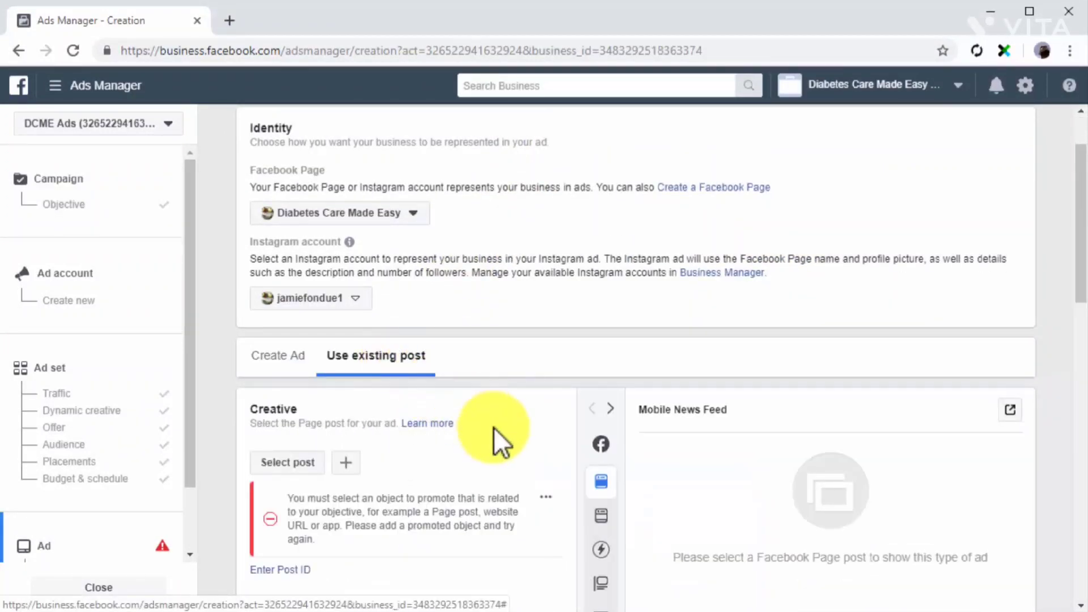
click(304, 462)
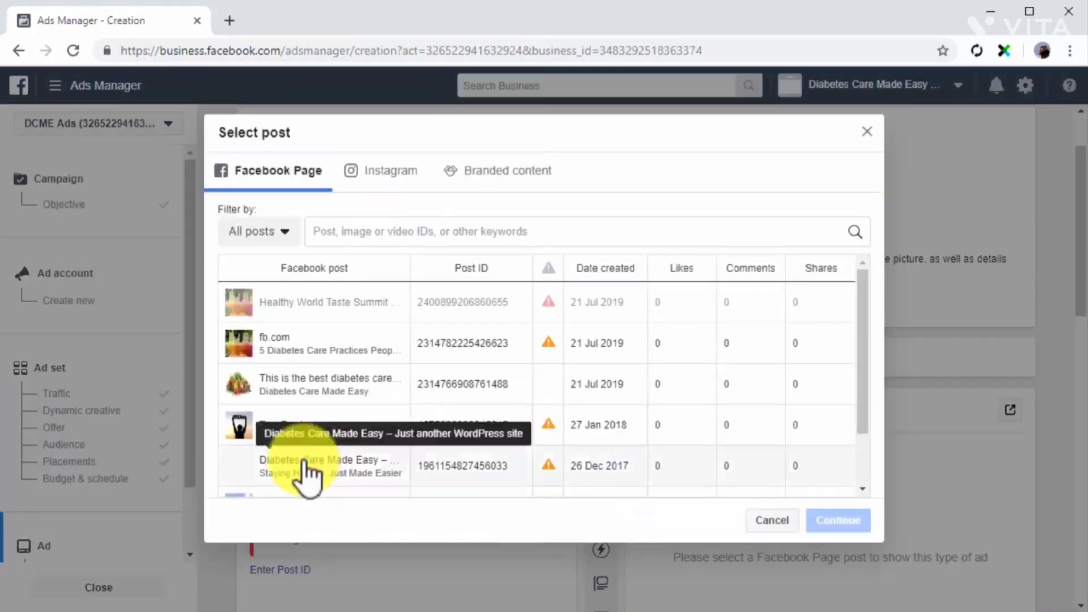
click(308, 355)
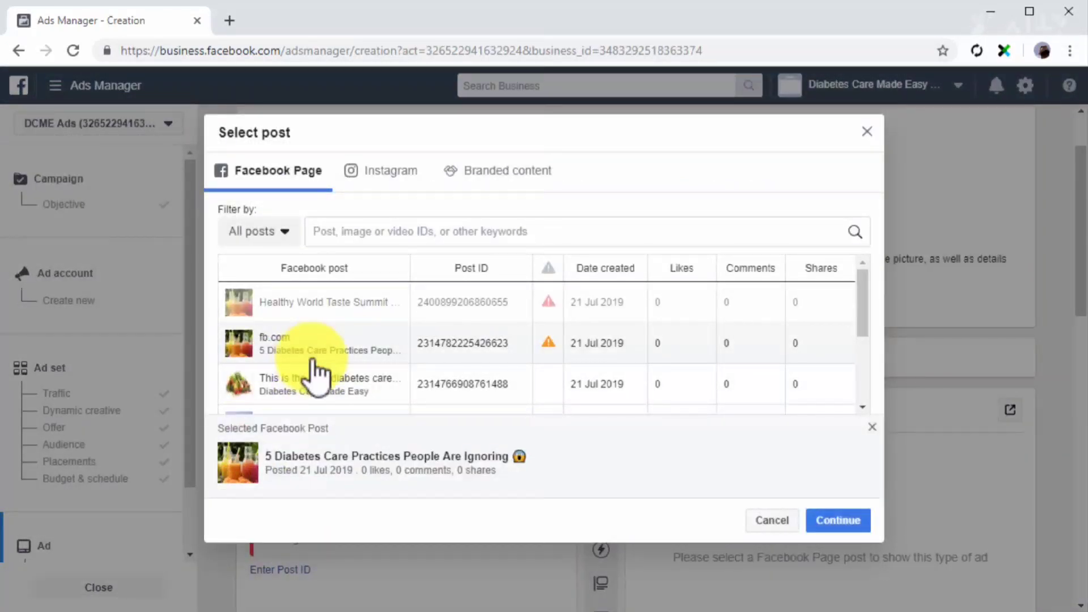
click(827, 520)
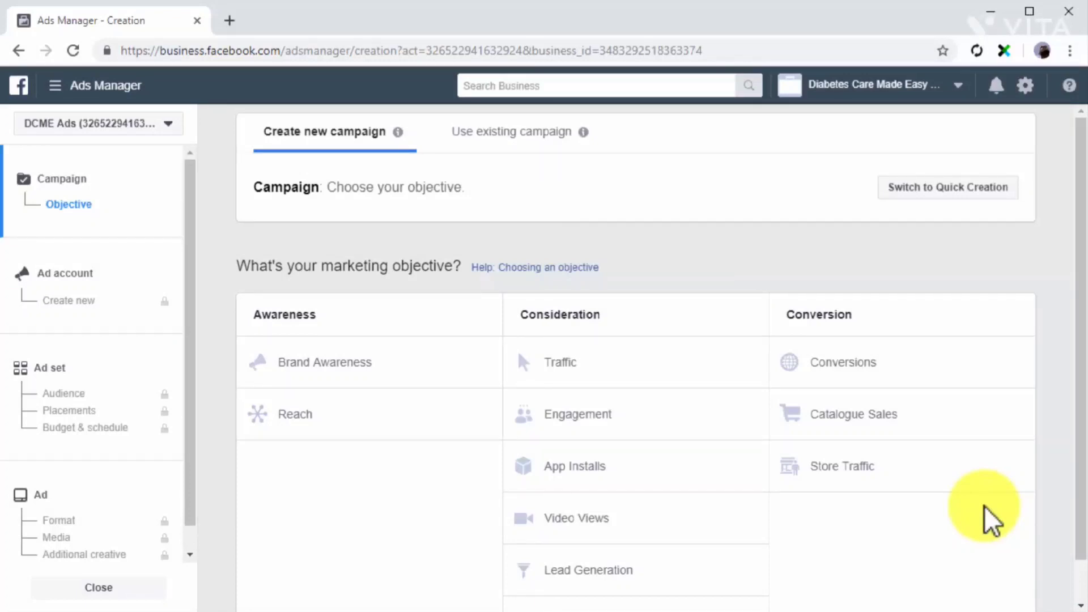
Choose Brand Awareness as the objective of another new campaign and name its ad set "Ad for Offline Users".
click(351, 374)
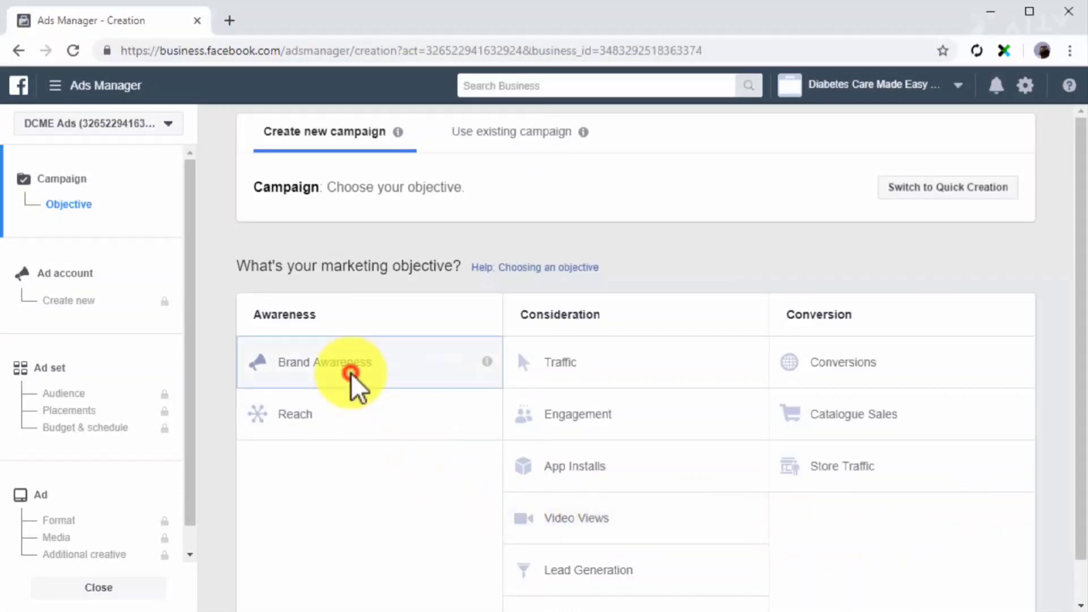
scroll(426, 498, down, 1)
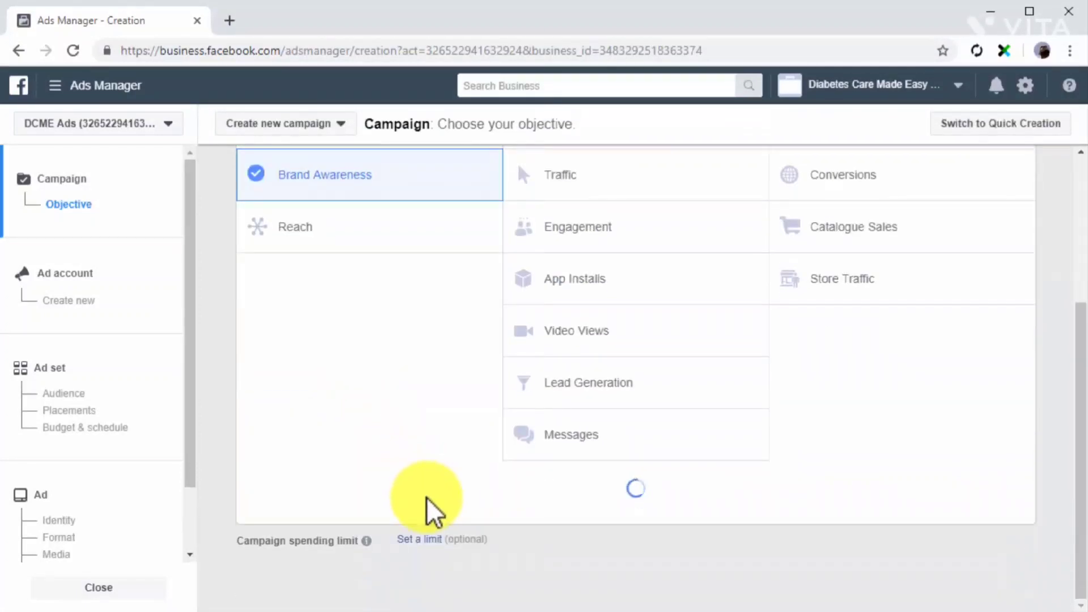
scroll(426, 497, down, 4)
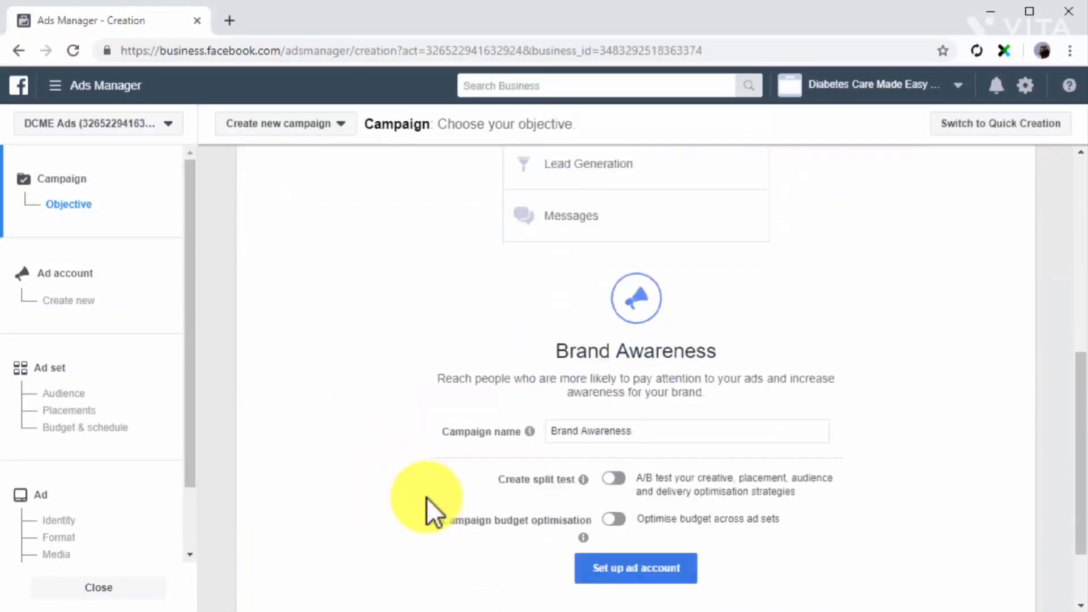
click(131, 352)
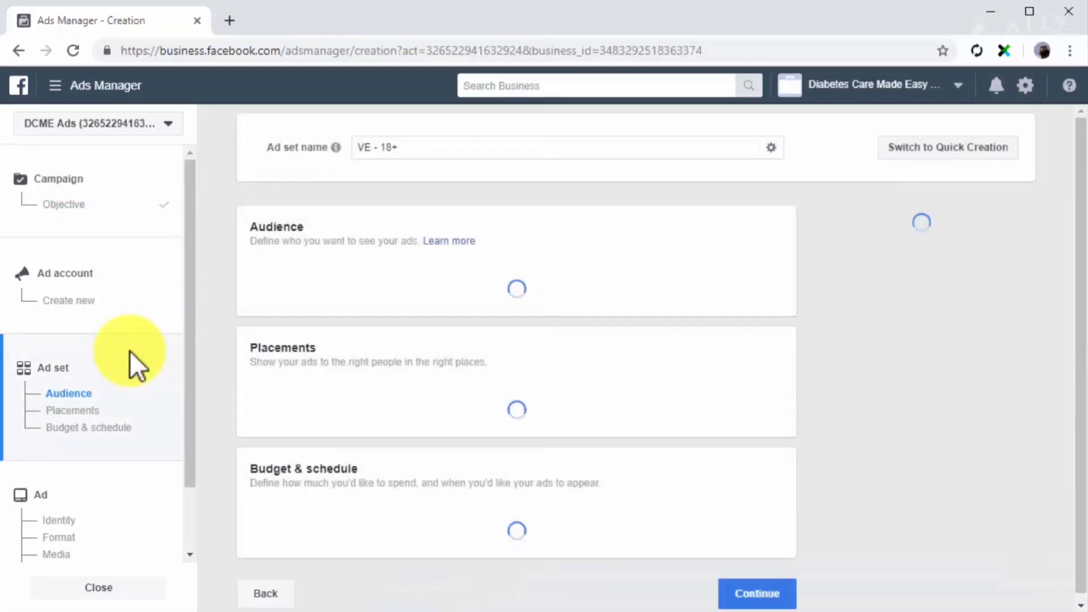
triple_click(470, 158)
text(Ad for Offline Users)
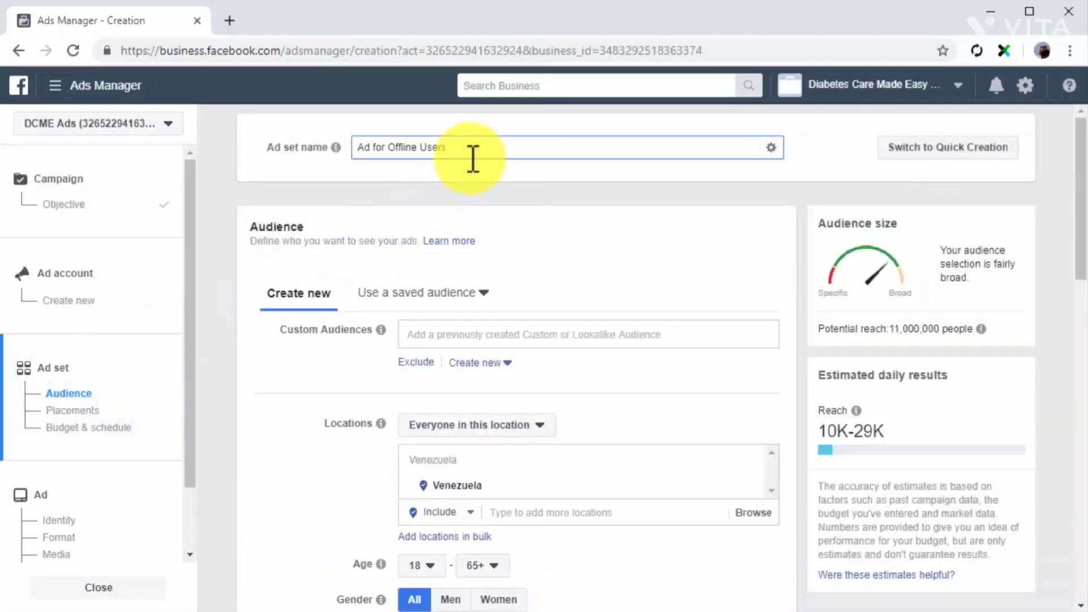
Add Offline Audience as the custom audience of the brand awareness ad set.
click(528, 334)
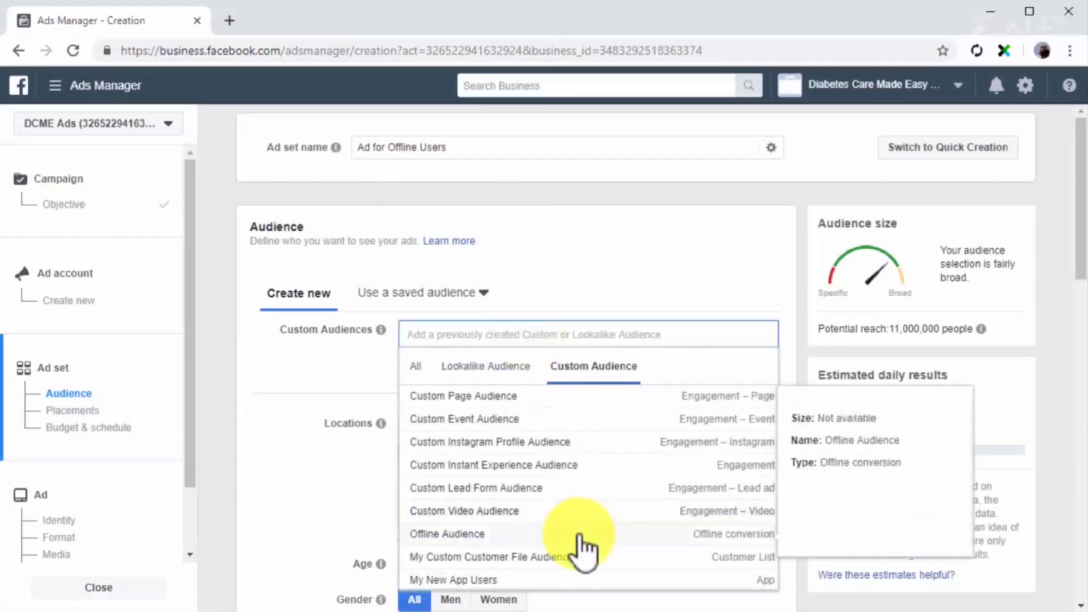
click(578, 539)
click(328, 396)
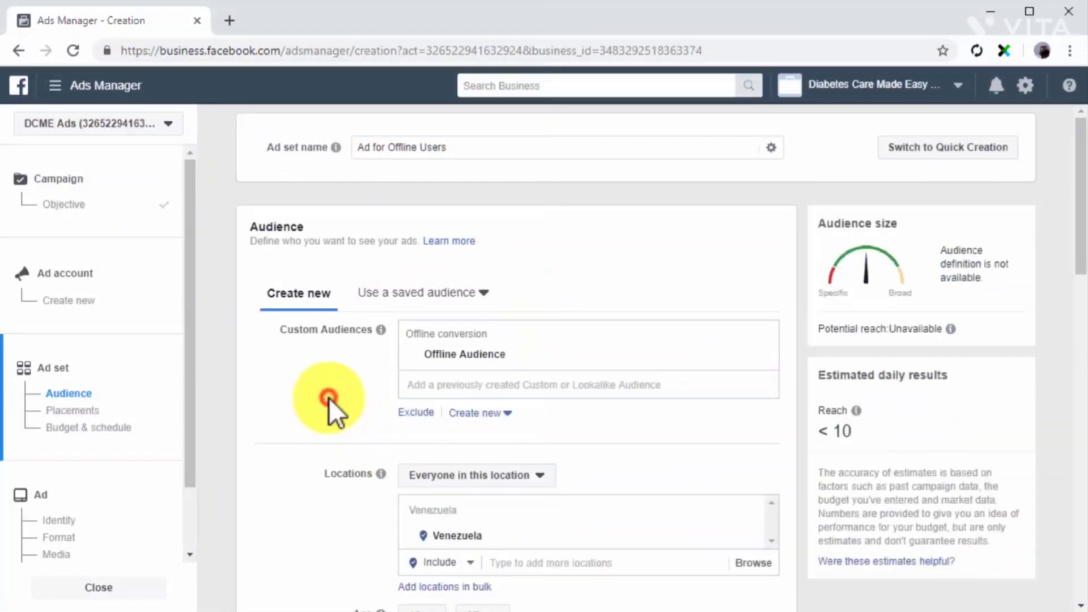
Keep the ad set's placements, budget and schedule as they are, and name its ad "Ad for Offline Users".
scroll(330, 397, down, 10)
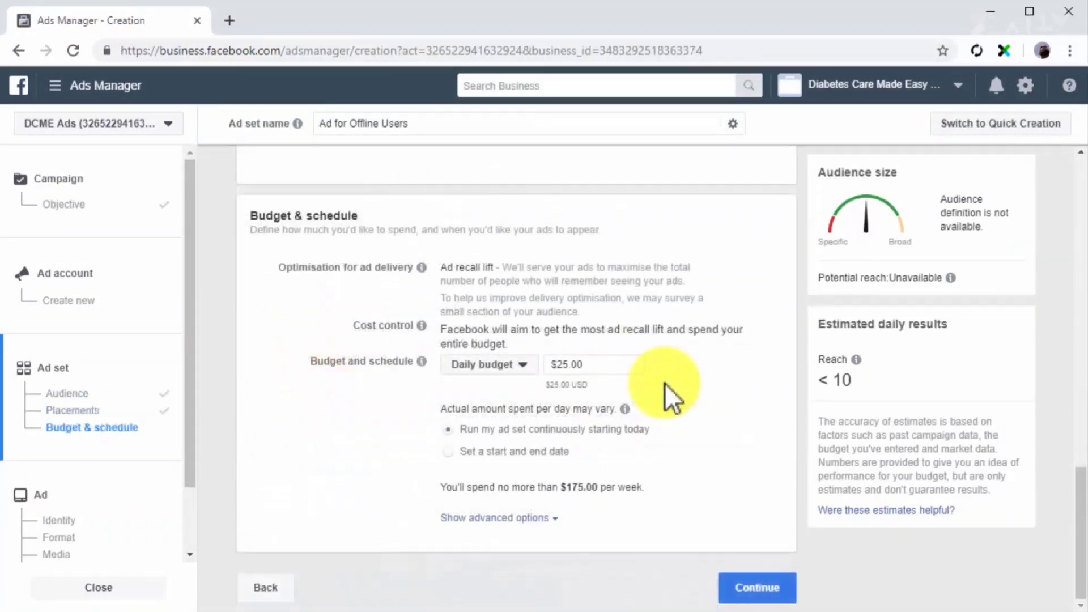
click(759, 588)
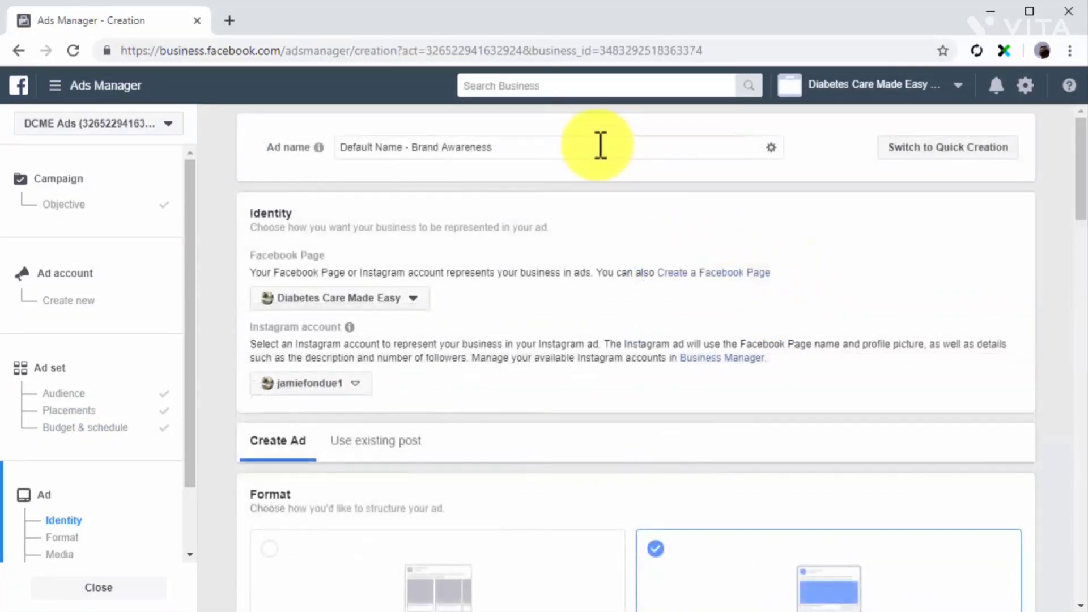
triple_click(598, 147)
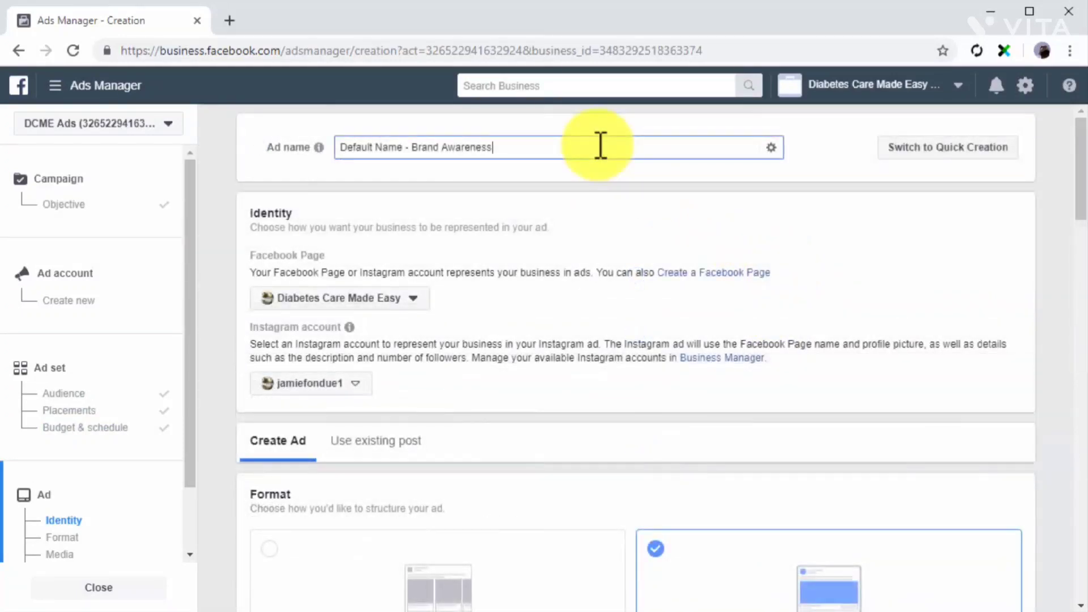
text(Ad for Offline Users)
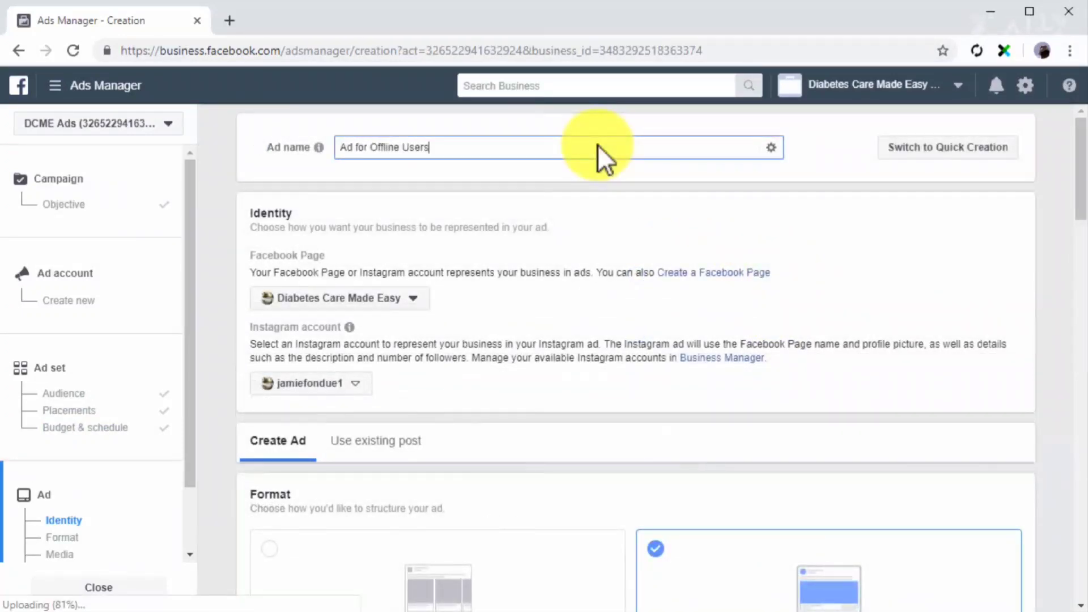
Use the existing Facebook Page video post "Diabetes Care Made Easy" as the ad's creative and review its preview and tracking settings.
scroll(570, 328, down, 2)
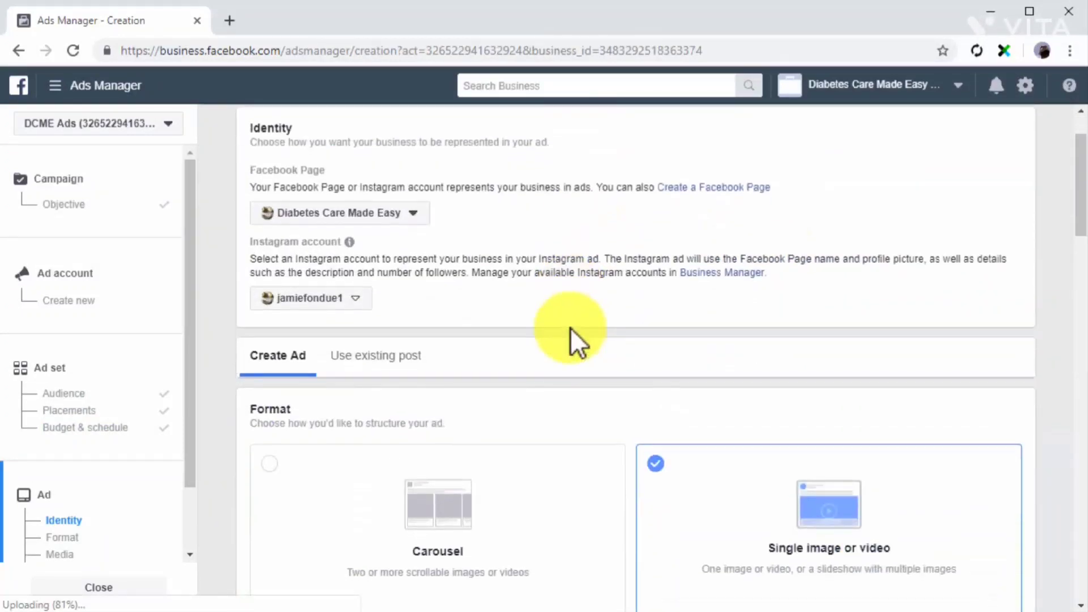
click(424, 356)
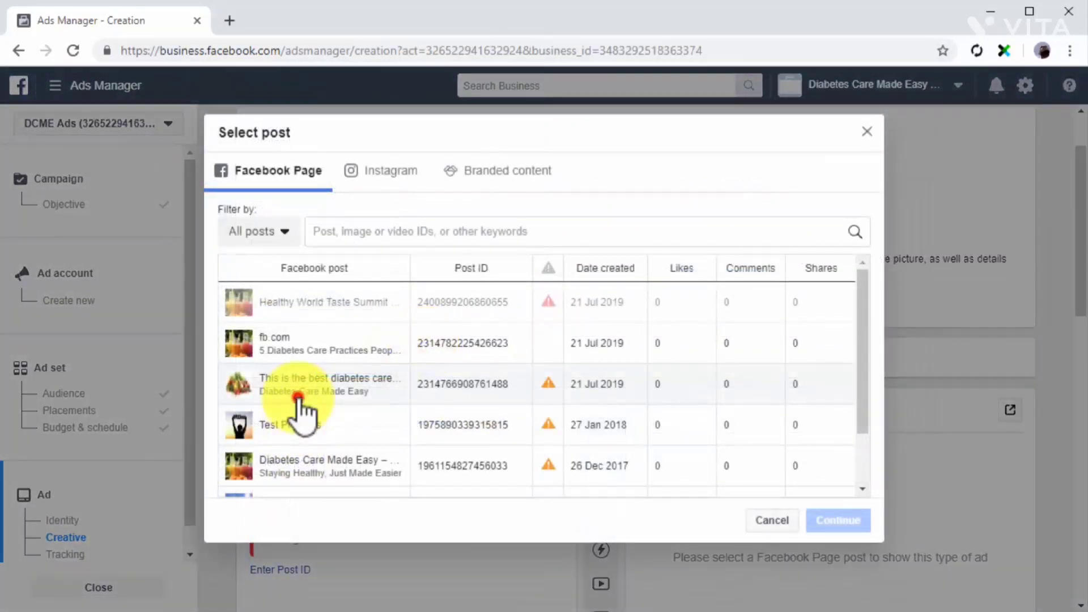
click(292, 397)
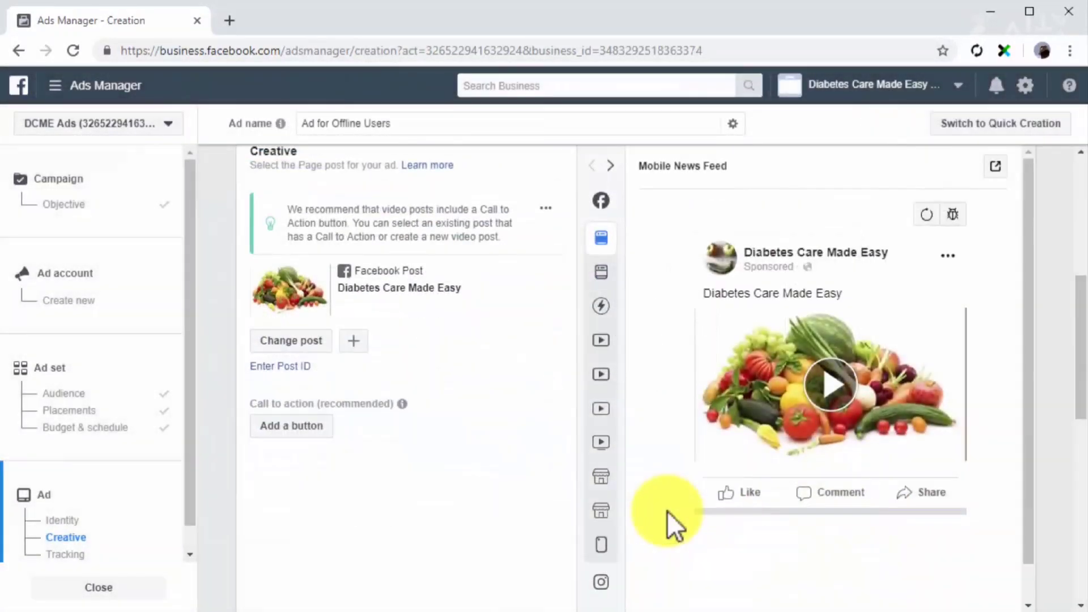
scroll(667, 511, down, 2)
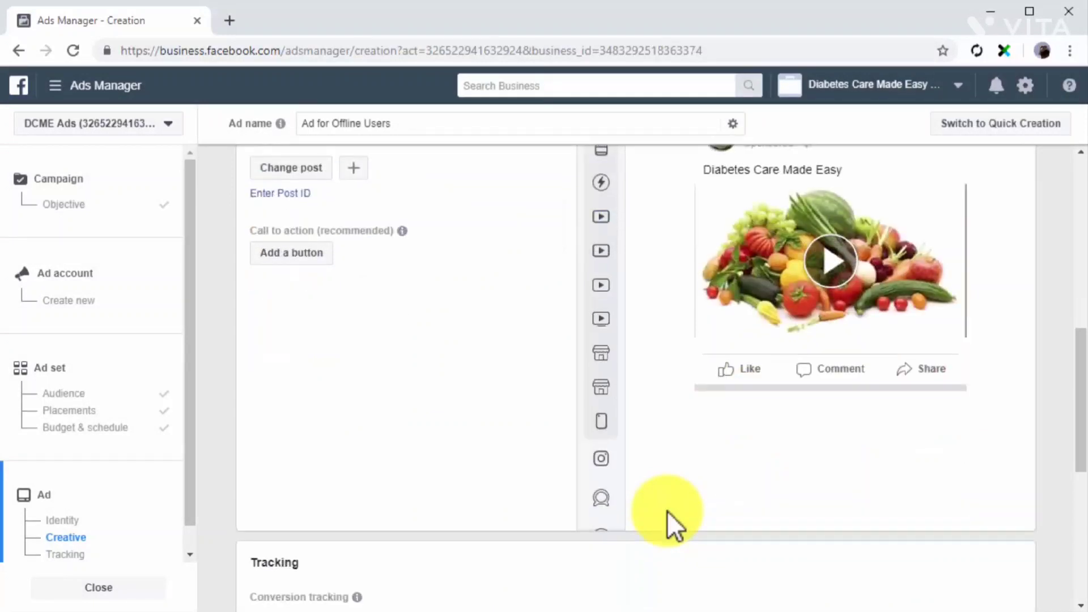
scroll(668, 511, down, 7)
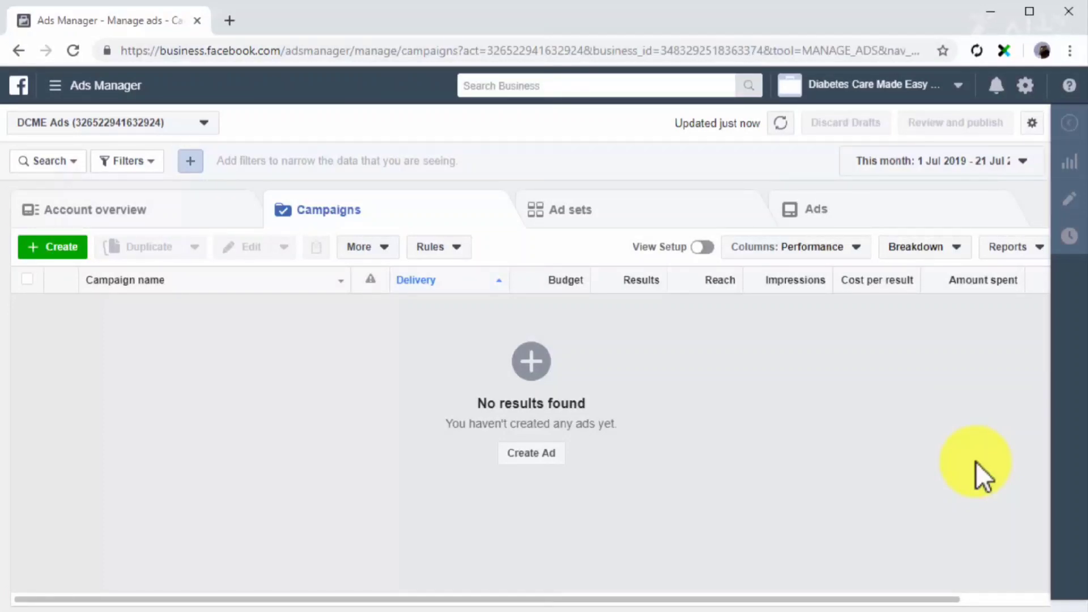
Start a saved audience in the account's Audiences library and name it "New Saved Audience".
click(88, 89)
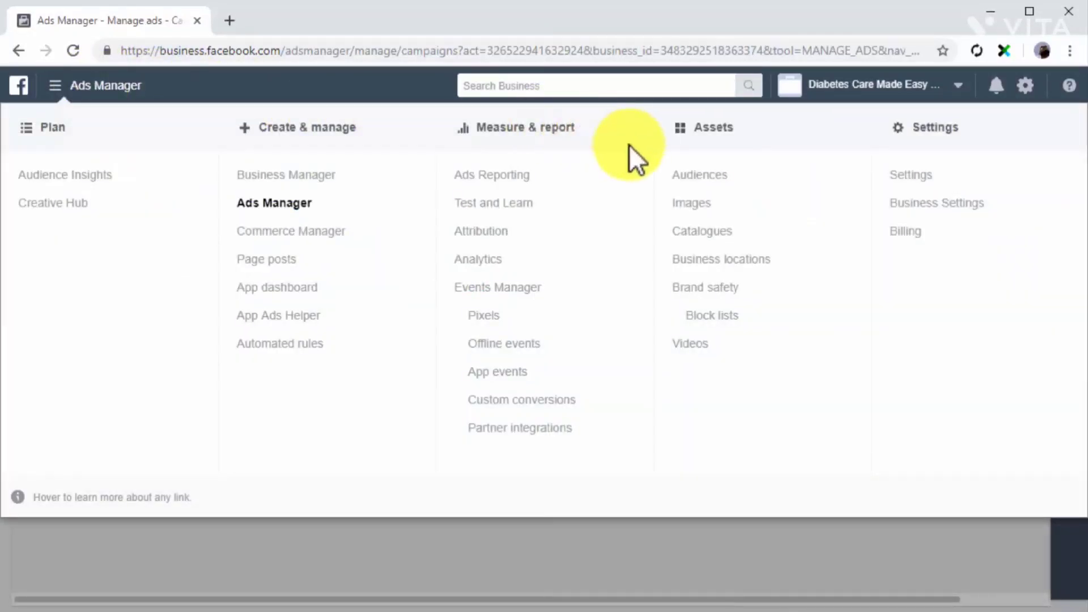
click(689, 171)
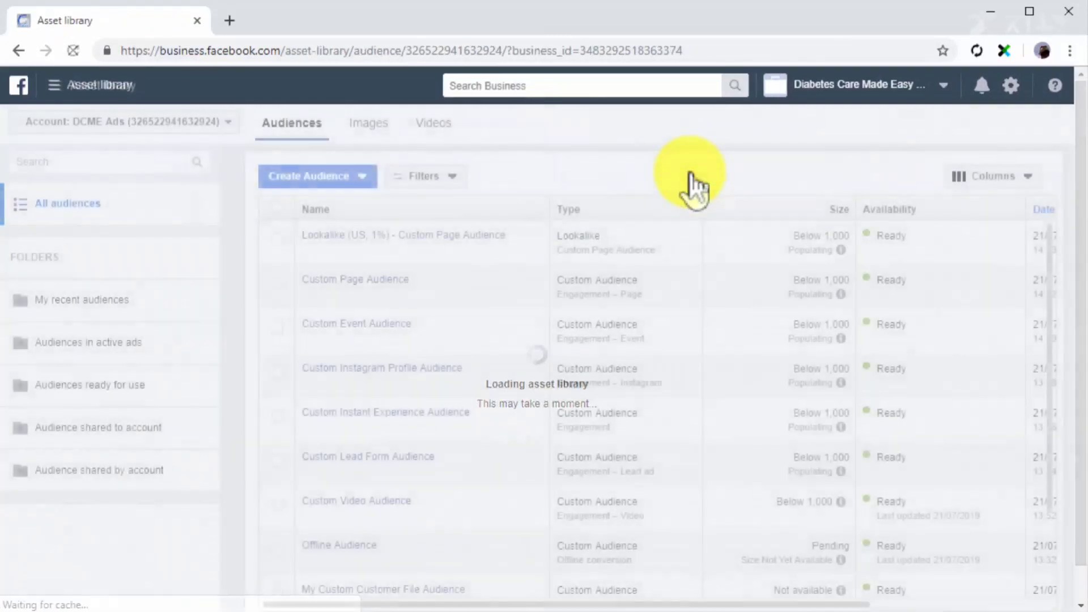
click(367, 179)
click(344, 266)
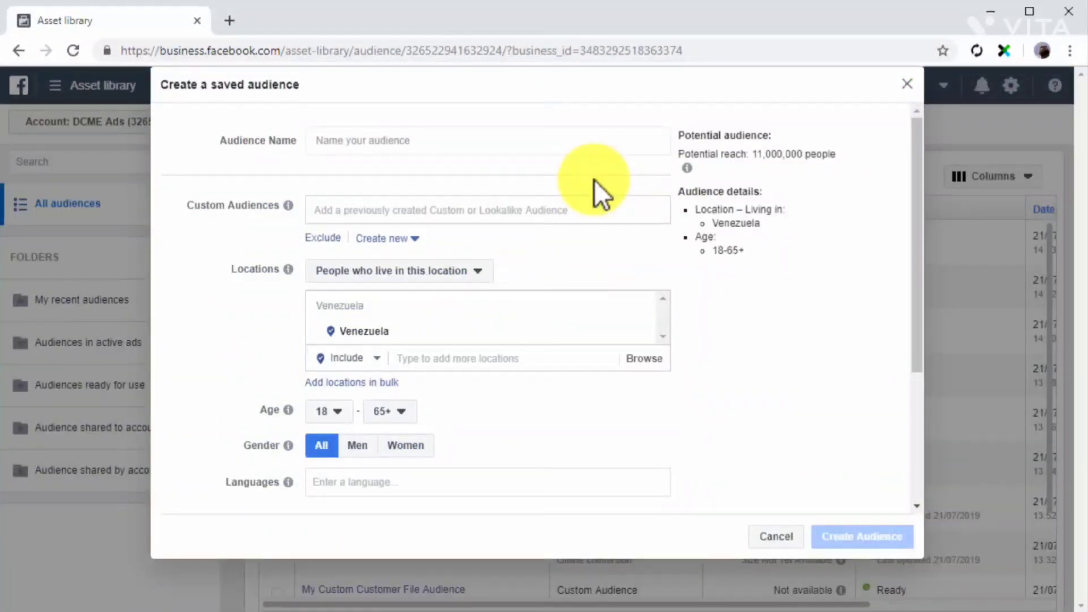
click(546, 140)
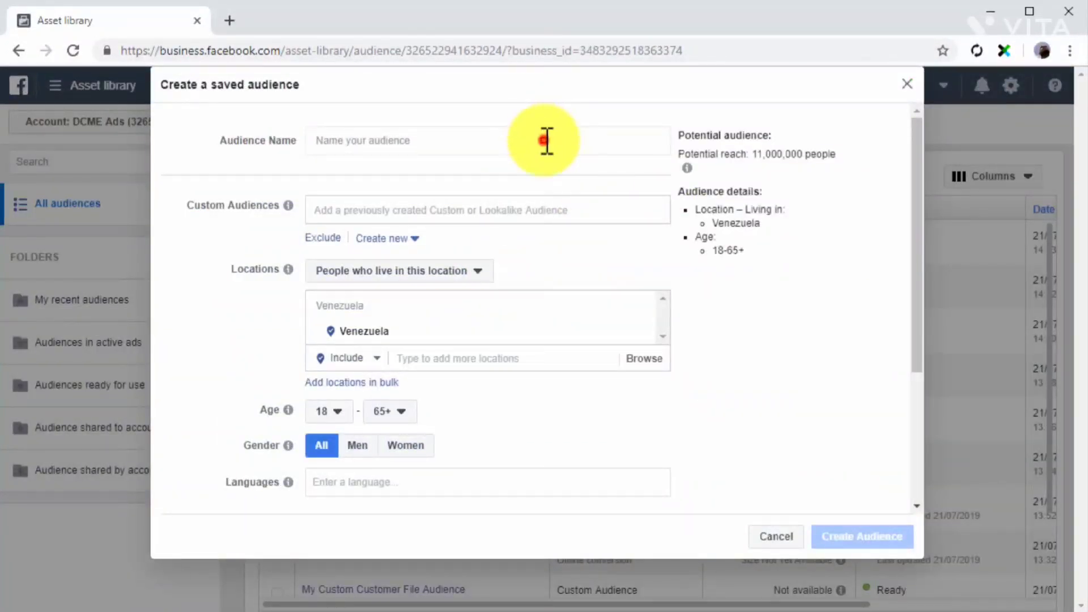
text(New Saved Audience)
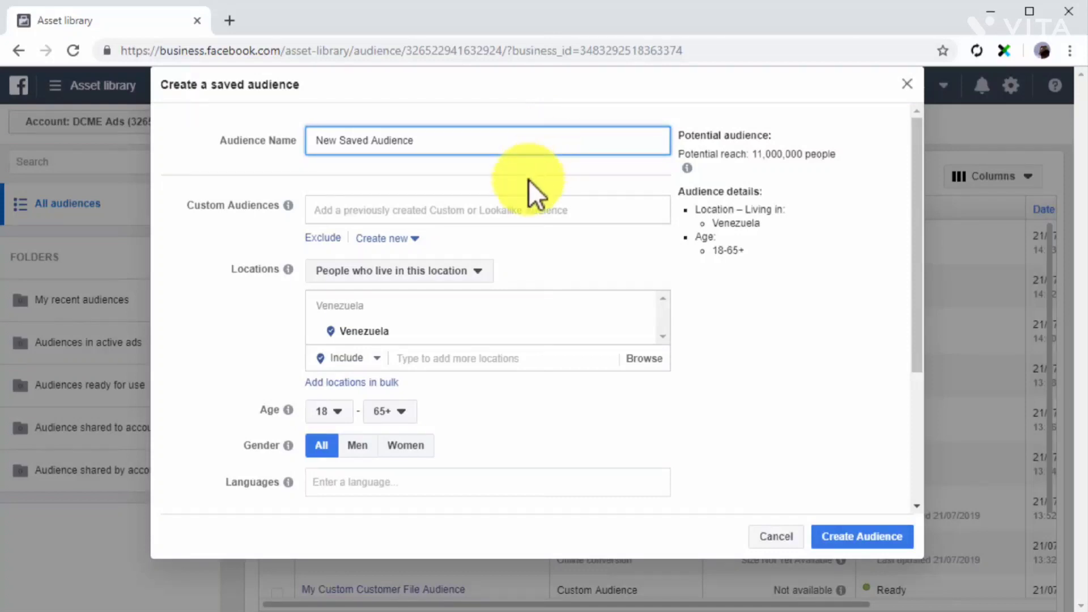
Review the custom and lookalike audiences on offer, and target people who live in the chosen location.
click(517, 214)
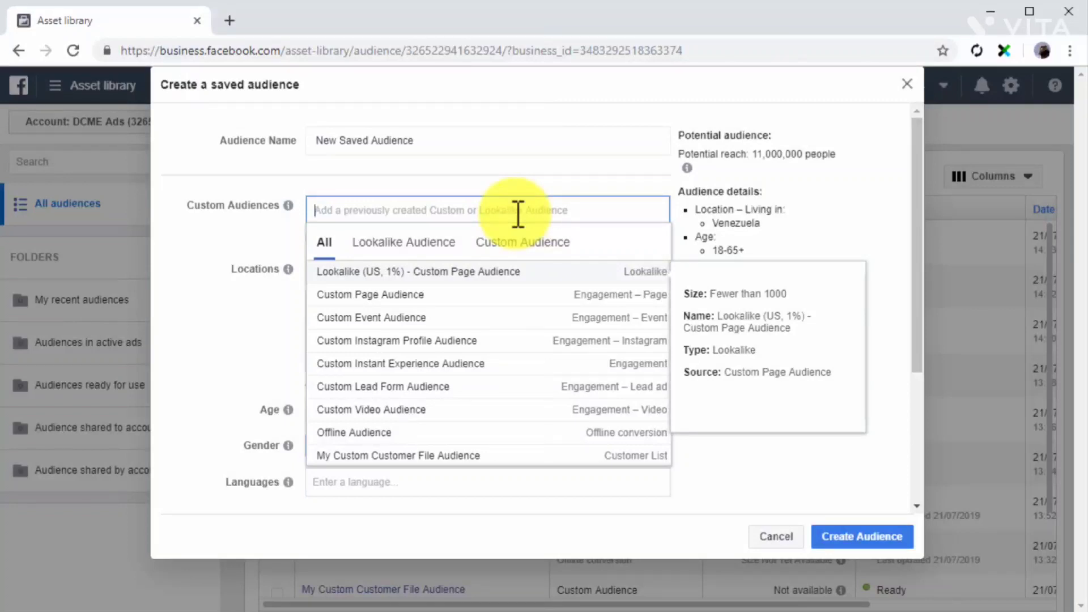
click(252, 244)
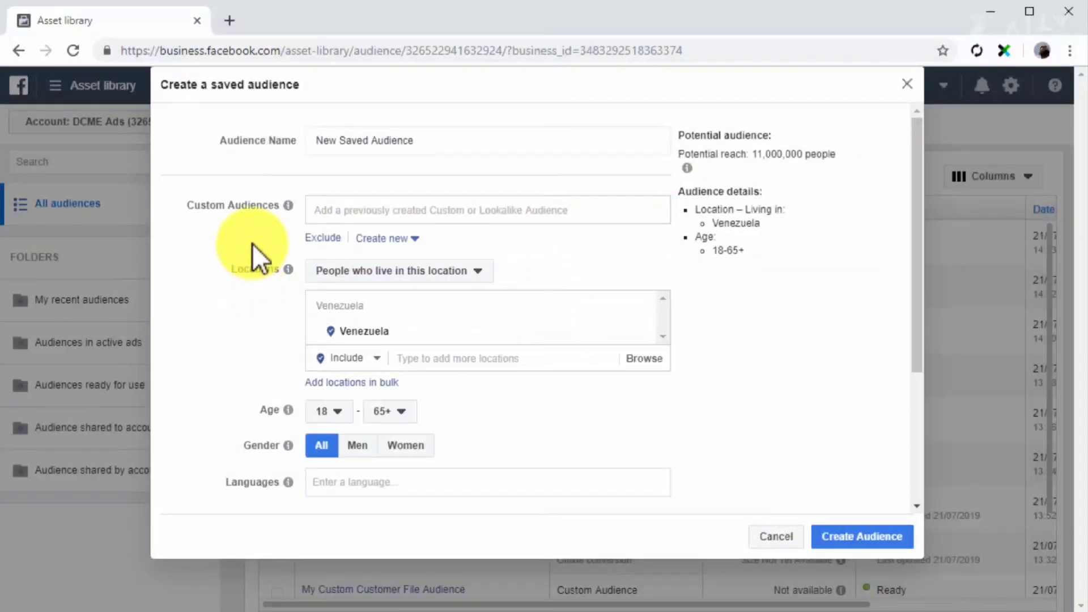
click(479, 270)
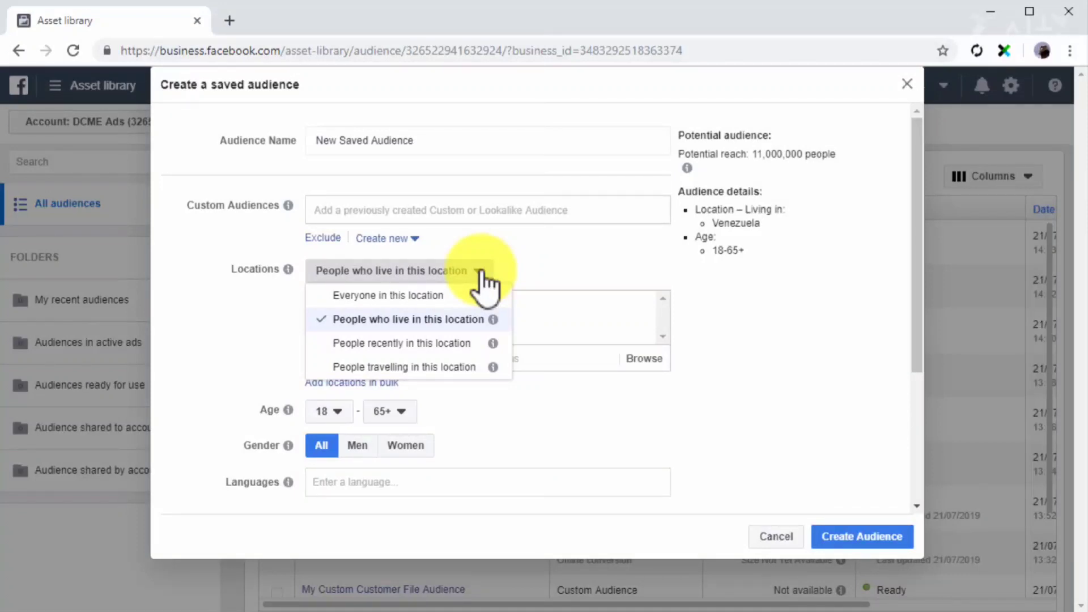
click(464, 318)
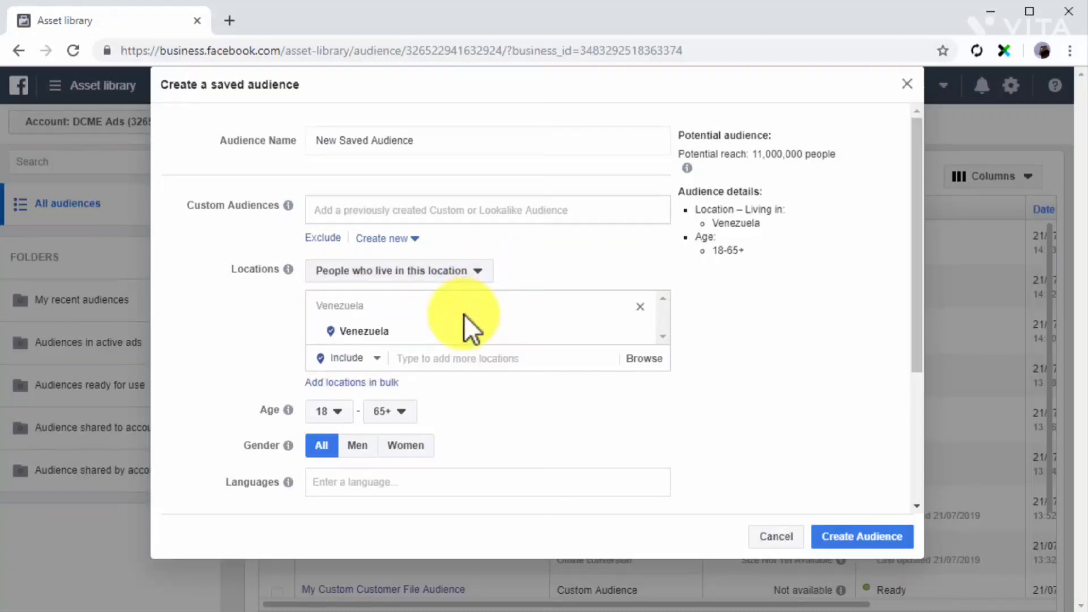
Replace Venezuela with Canada and Australia as the saved audience's included locations.
click(637, 304)
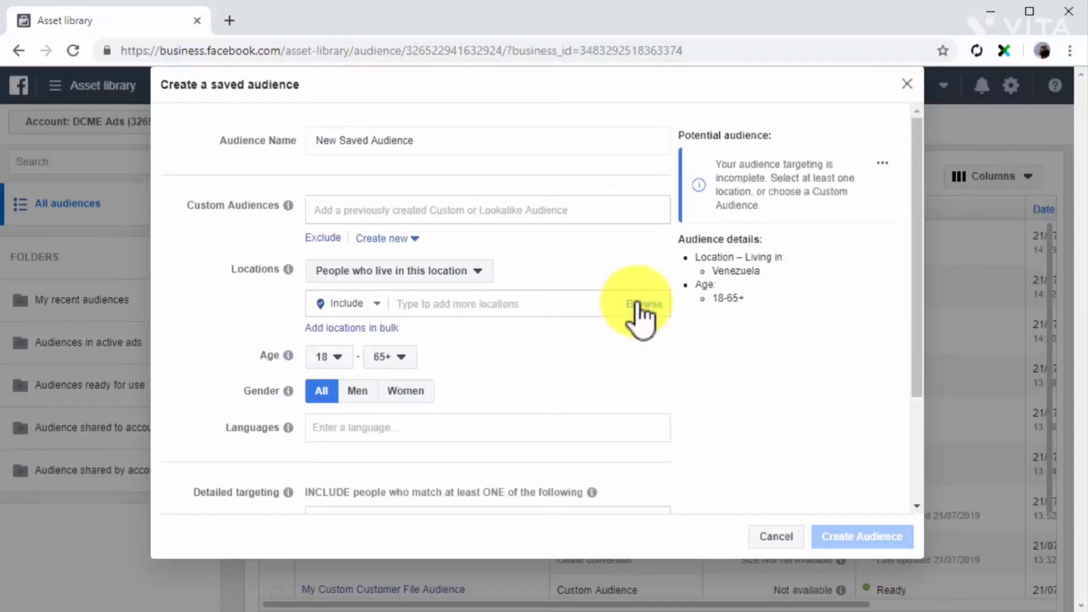
click(562, 304)
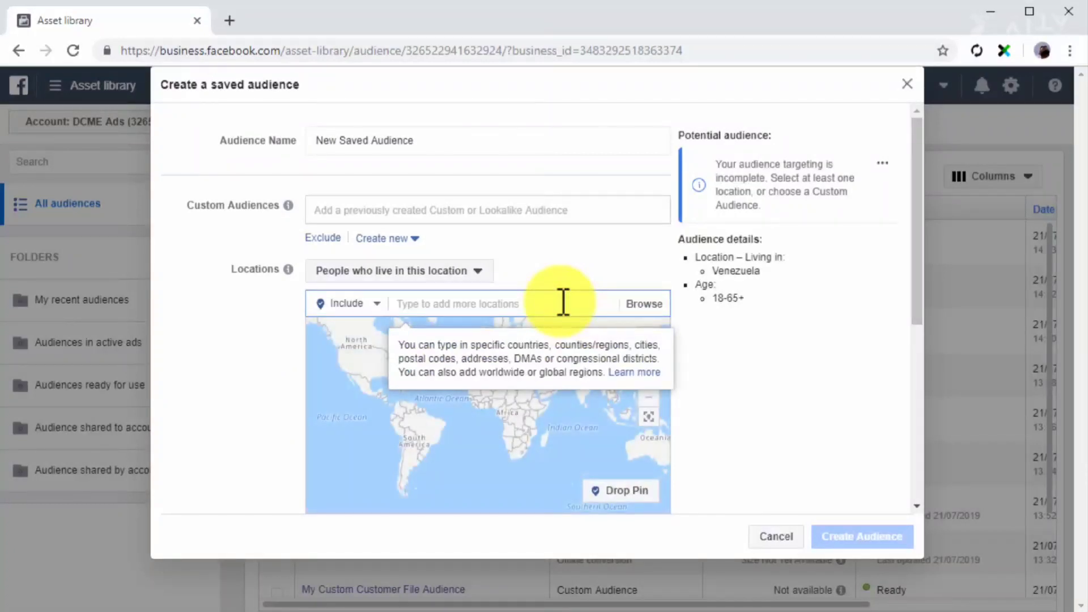
text(canda)
key(BackSpace)
key(BackSpace)
text(ada)
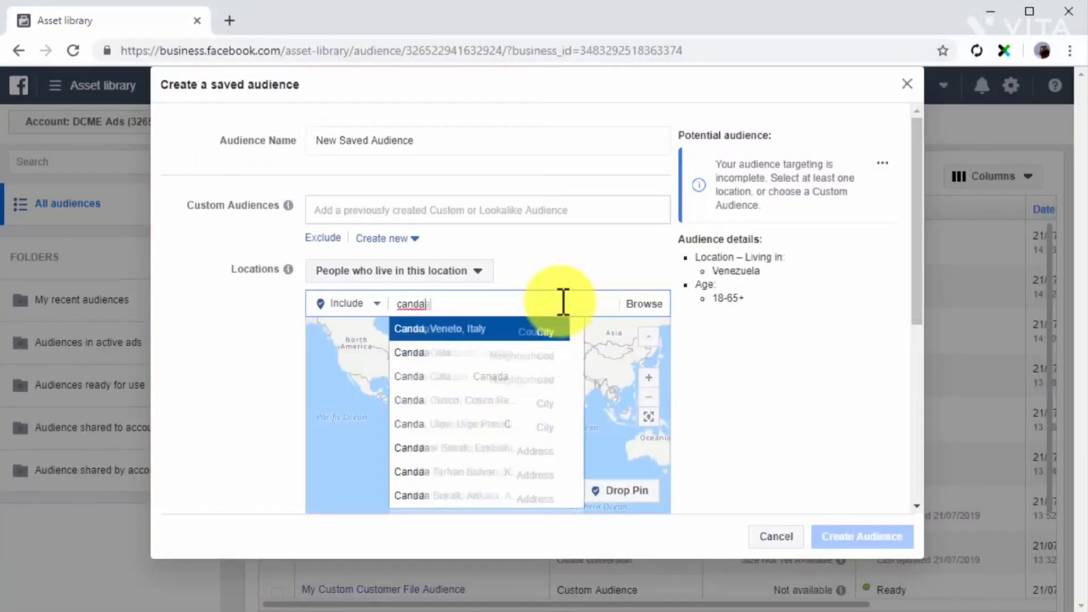
click(546, 329)
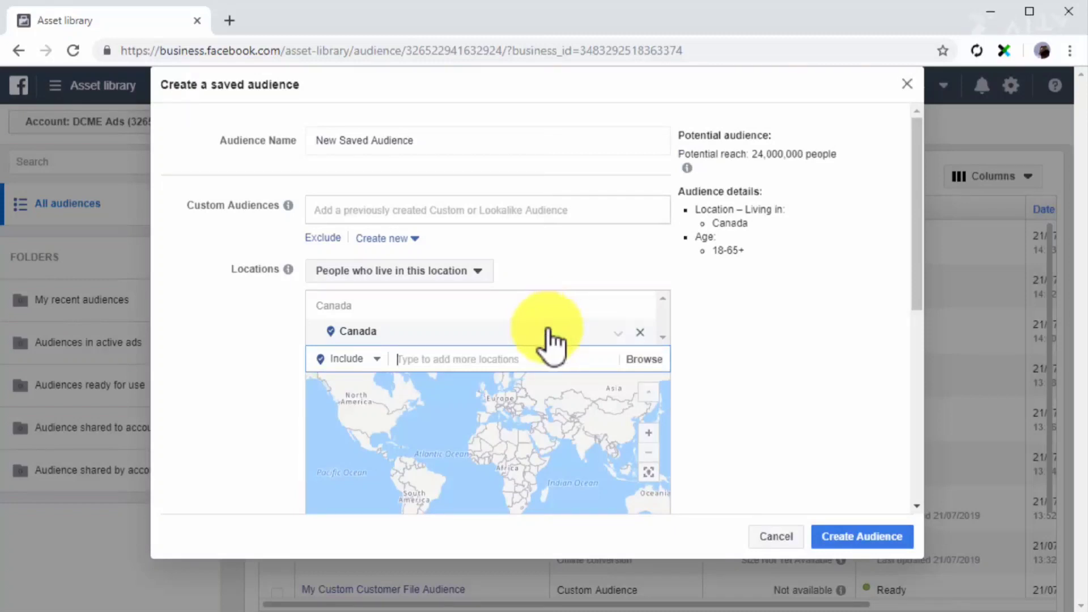
click(564, 361)
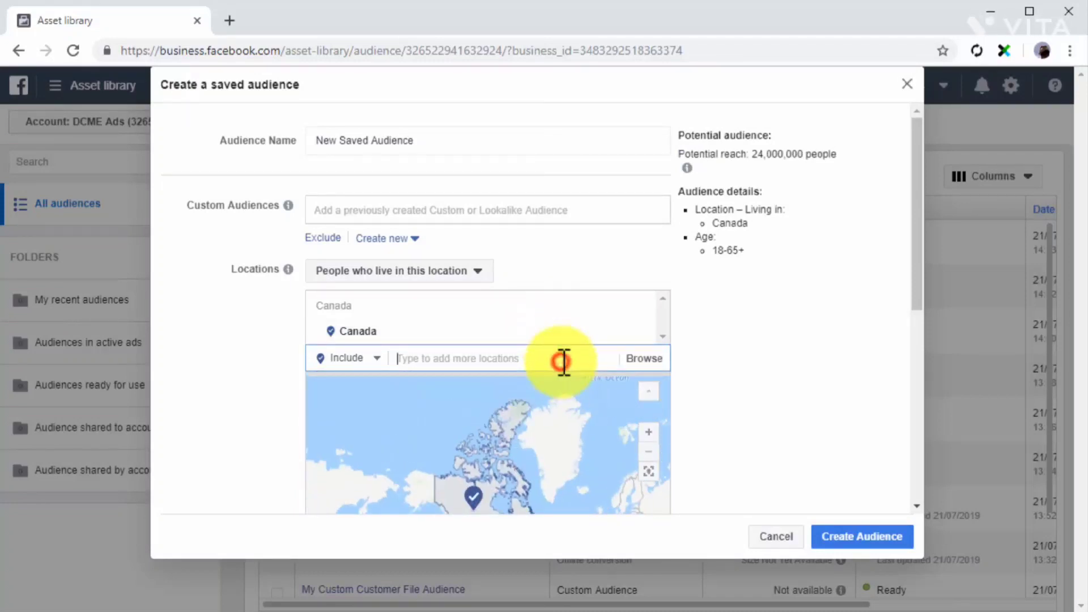
text(australia)
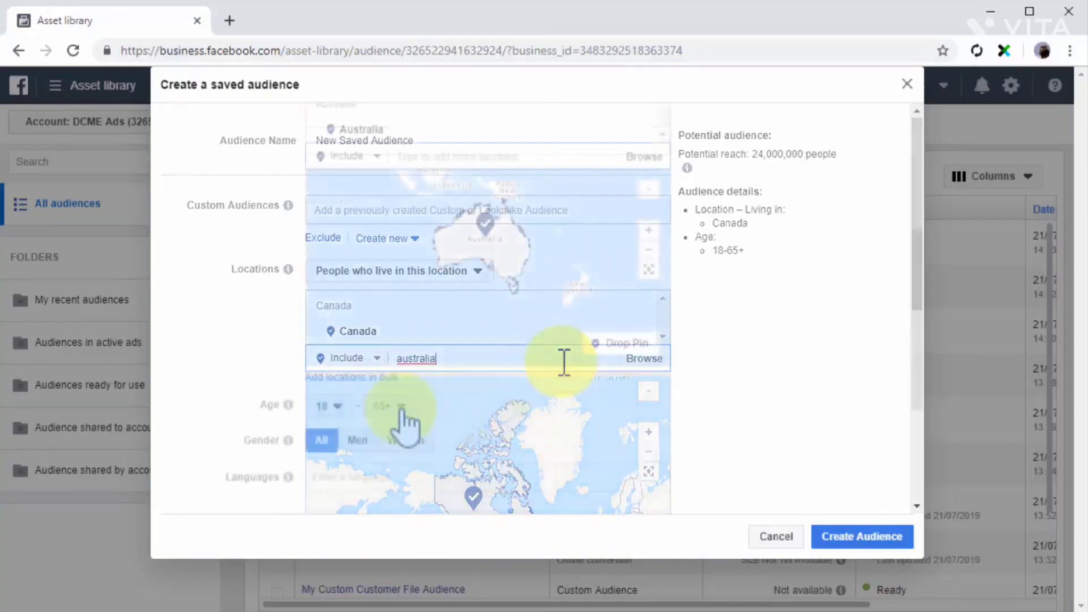
Set the audience's age range to 24–55 and its languages to Spanish, English (All) and Chinese (All).
click(331, 407)
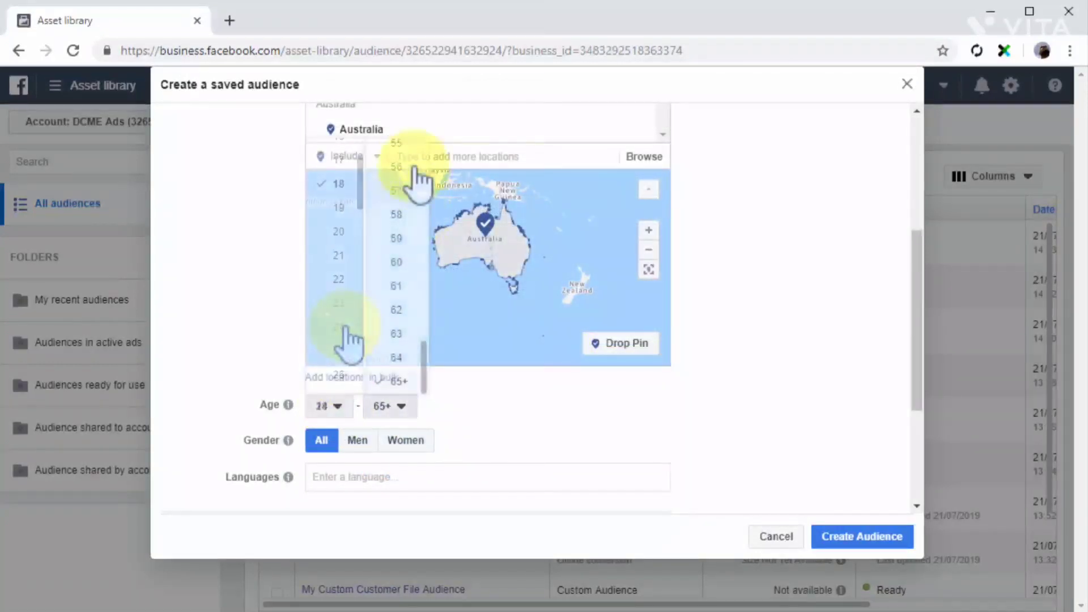
click(414, 139)
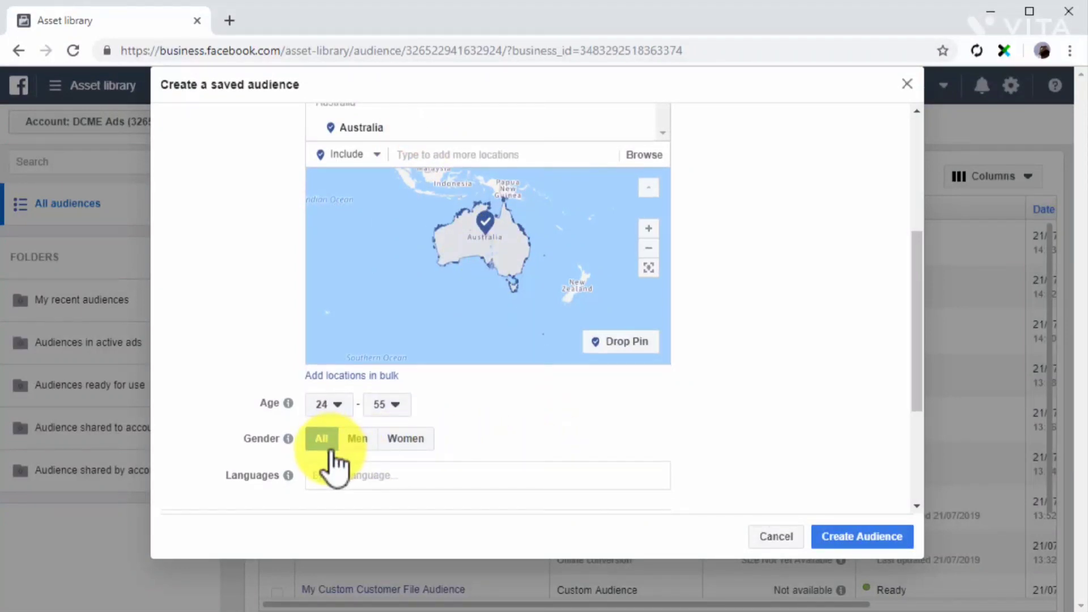
scroll(332, 462, down, 2)
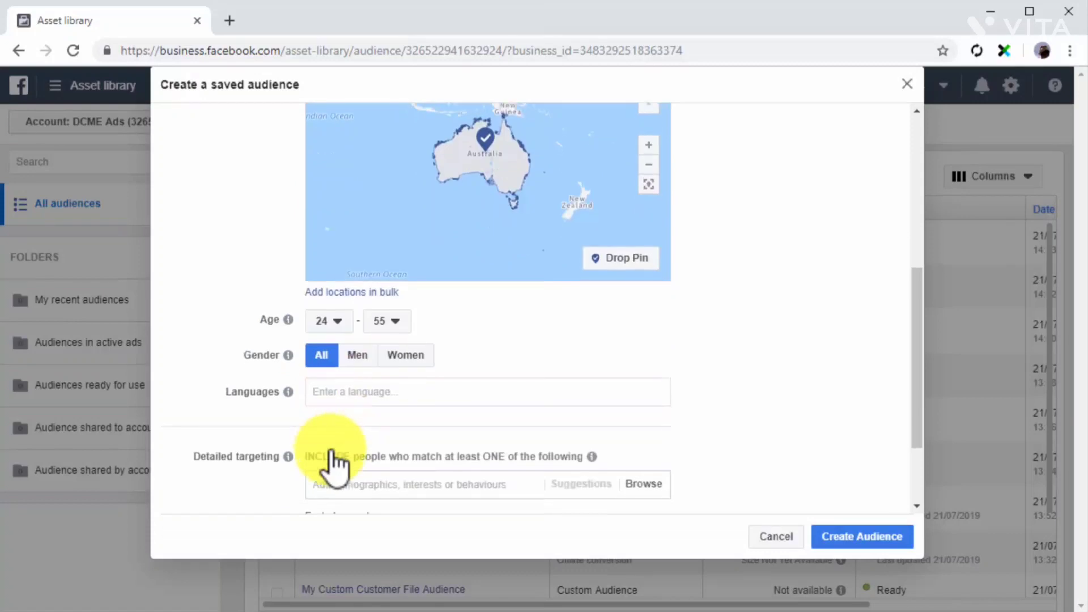
click(386, 395)
text(english)
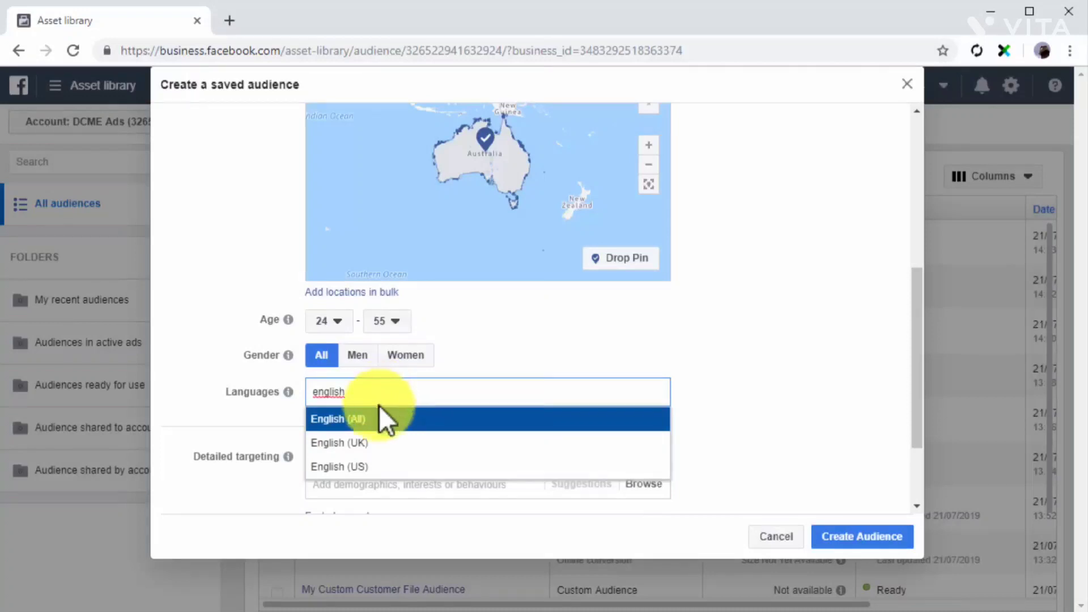
click(372, 419)
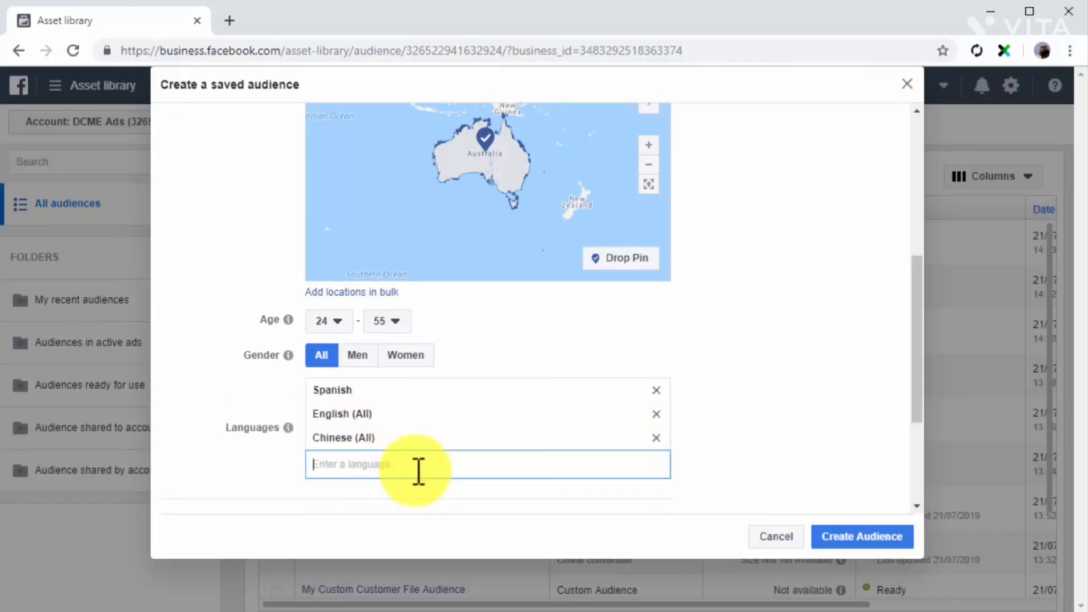
scroll(679, 478, down, 3)
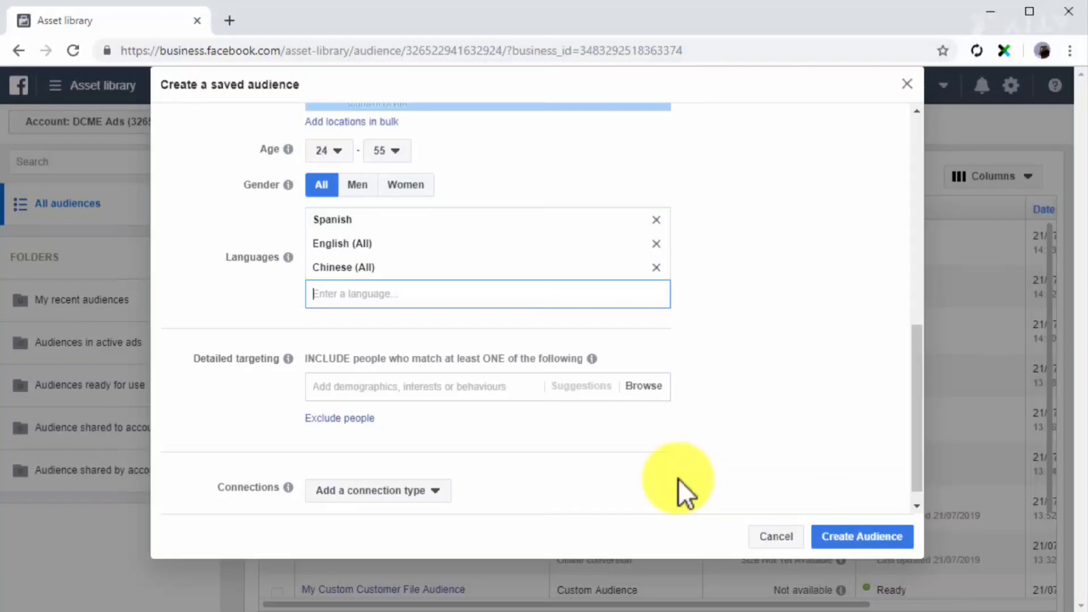
click(464, 387)
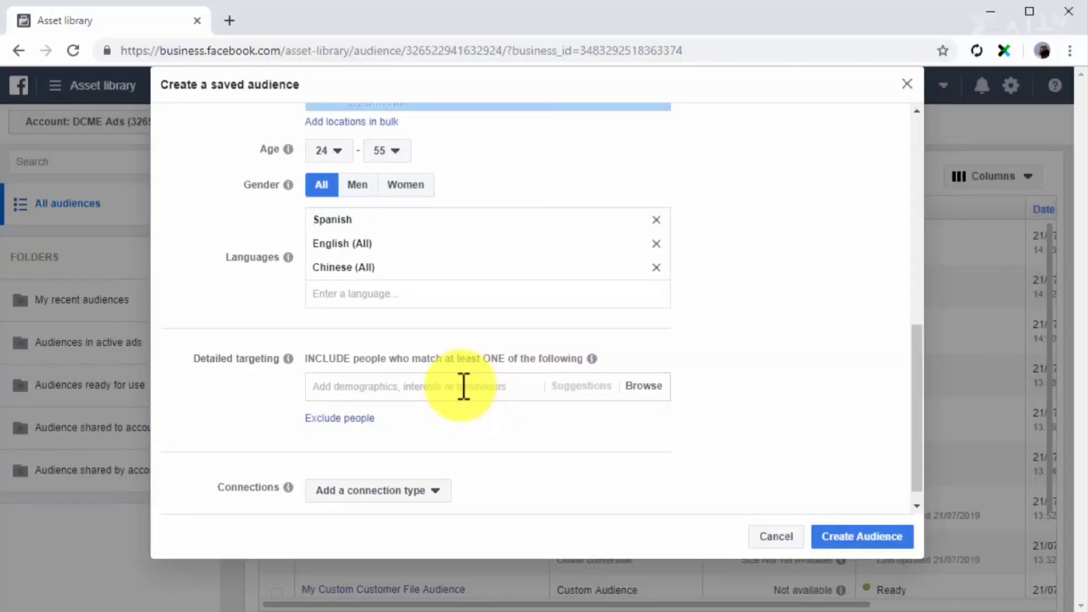
text(health)
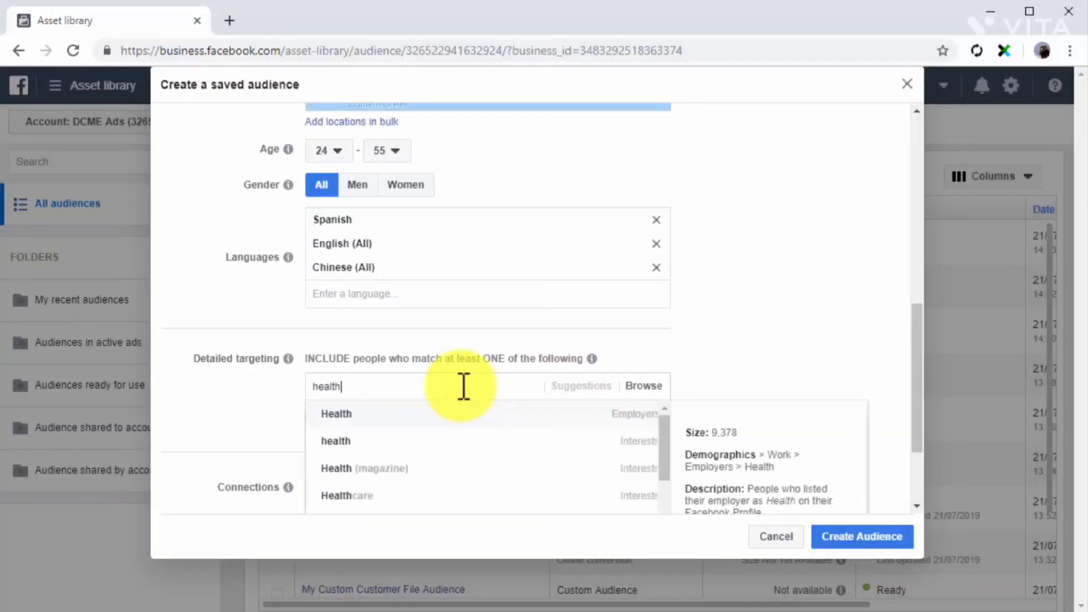
click(451, 414)
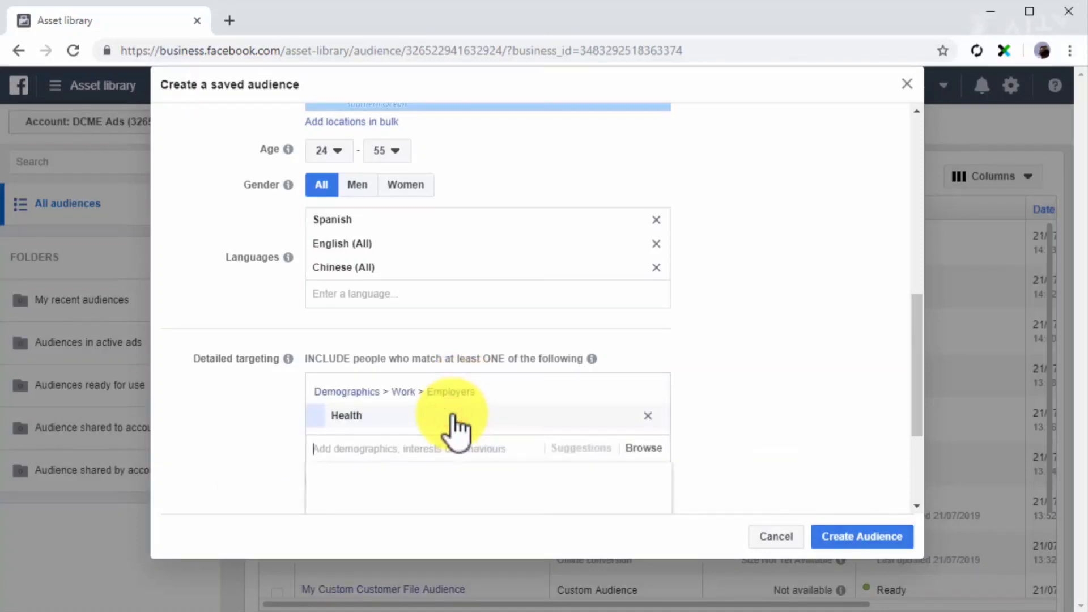
click(647, 416)
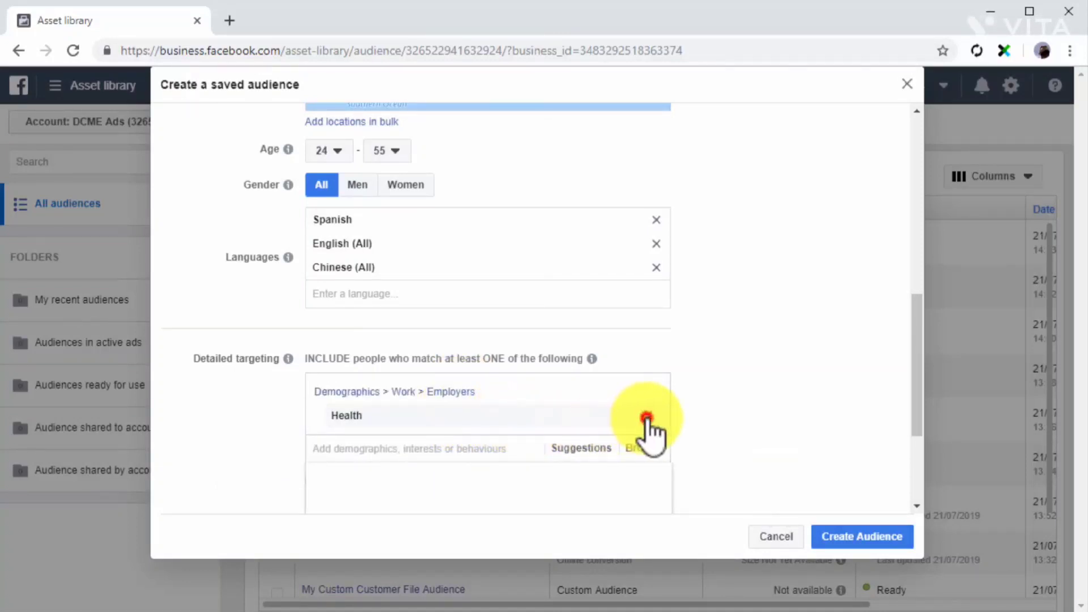
Include the Healthcare interest in the detailed targeting and review the targeting categories that can be browsed.
text(health)
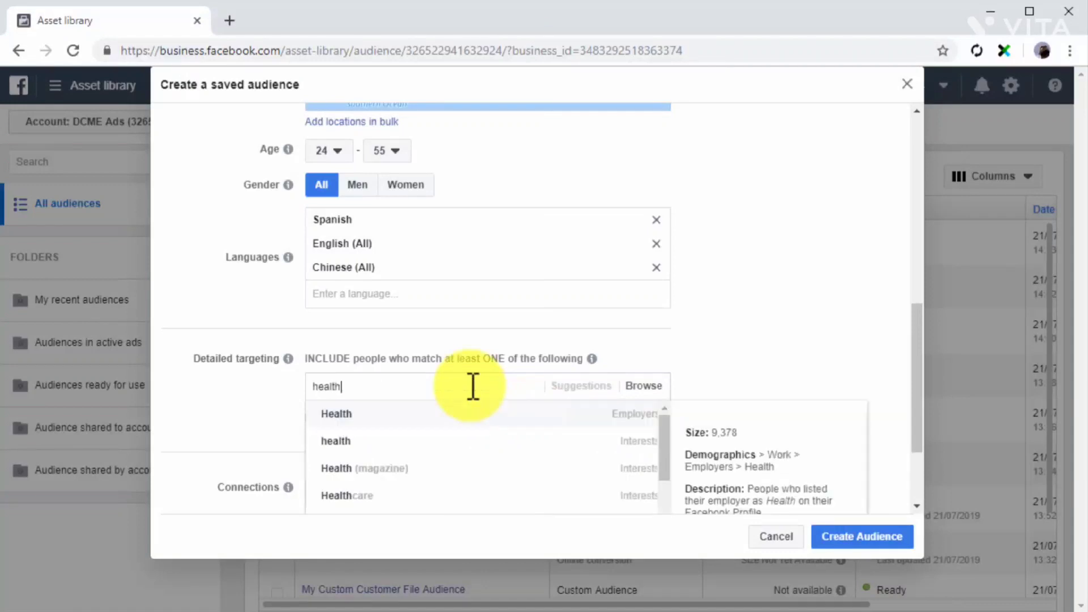
click(467, 491)
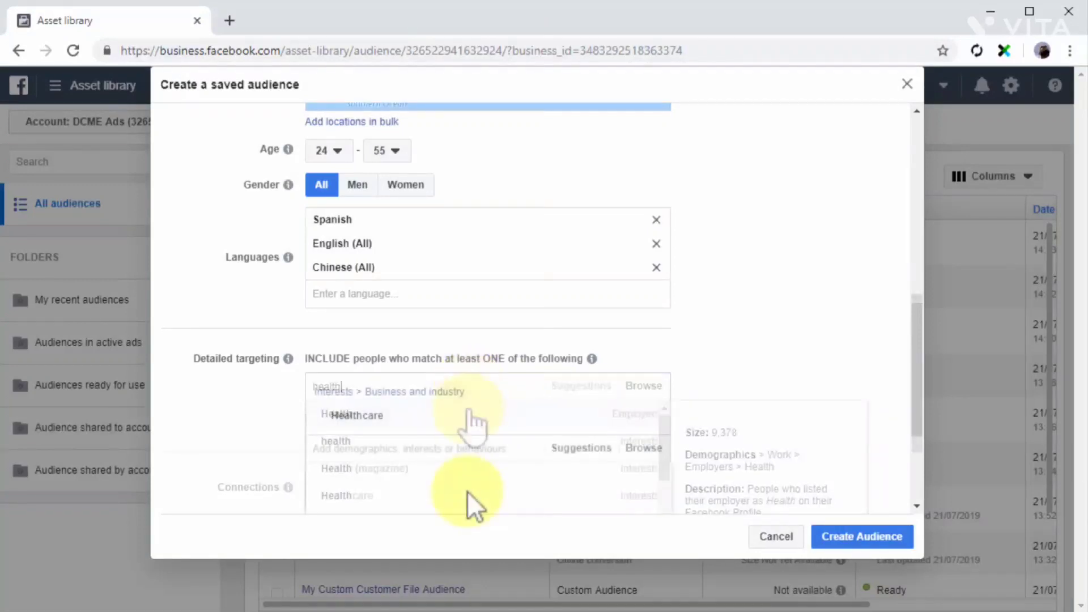
click(640, 449)
scroll(716, 449, down, 1)
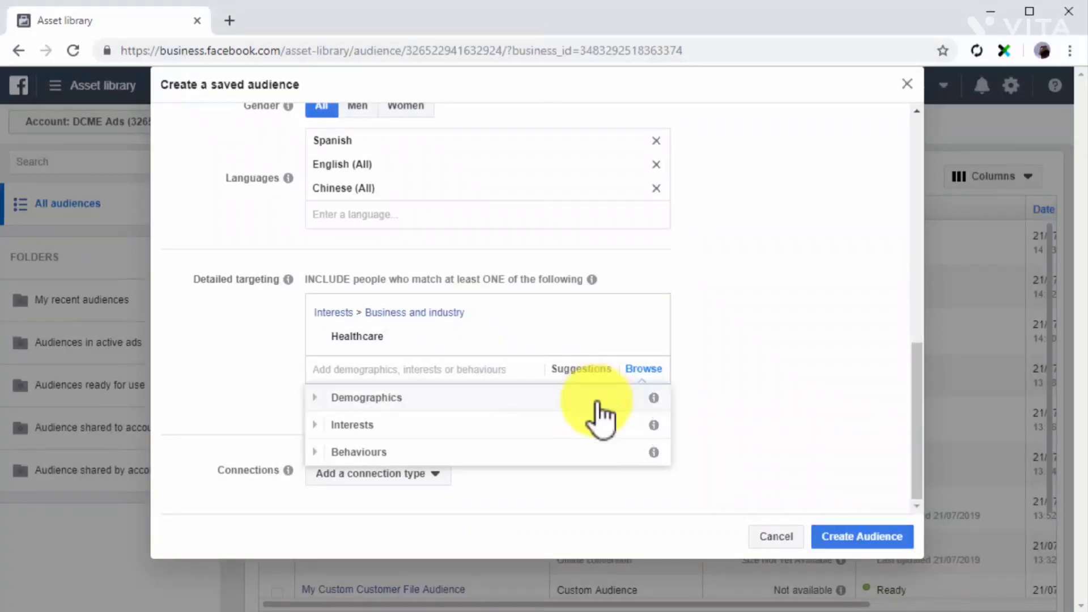
click(638, 477)
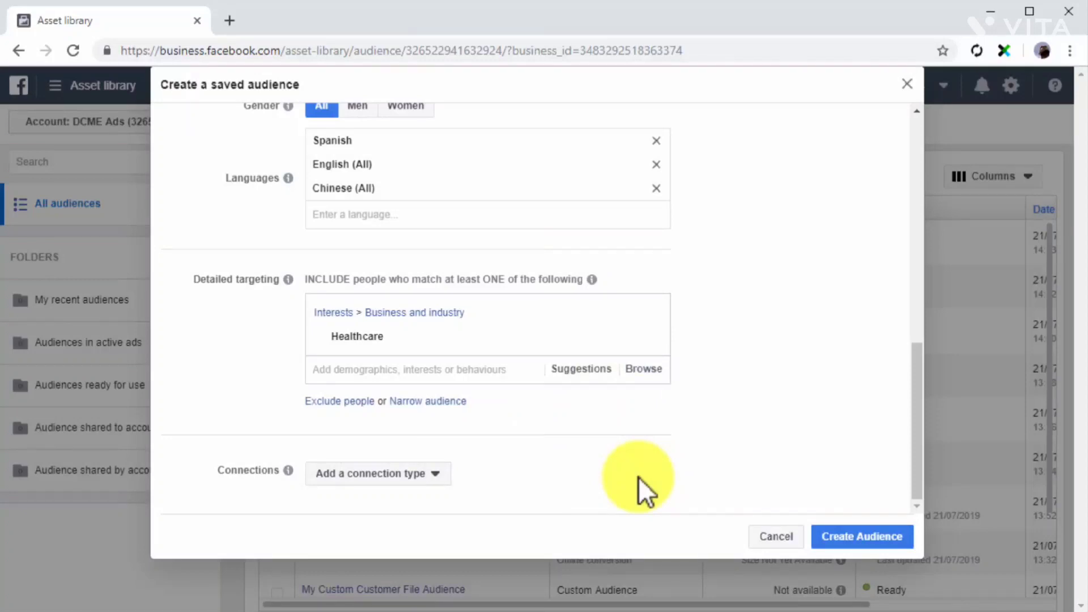
Add the Facebook Pages connection for friends of people who like your Page, and create the saved audience.
click(425, 476)
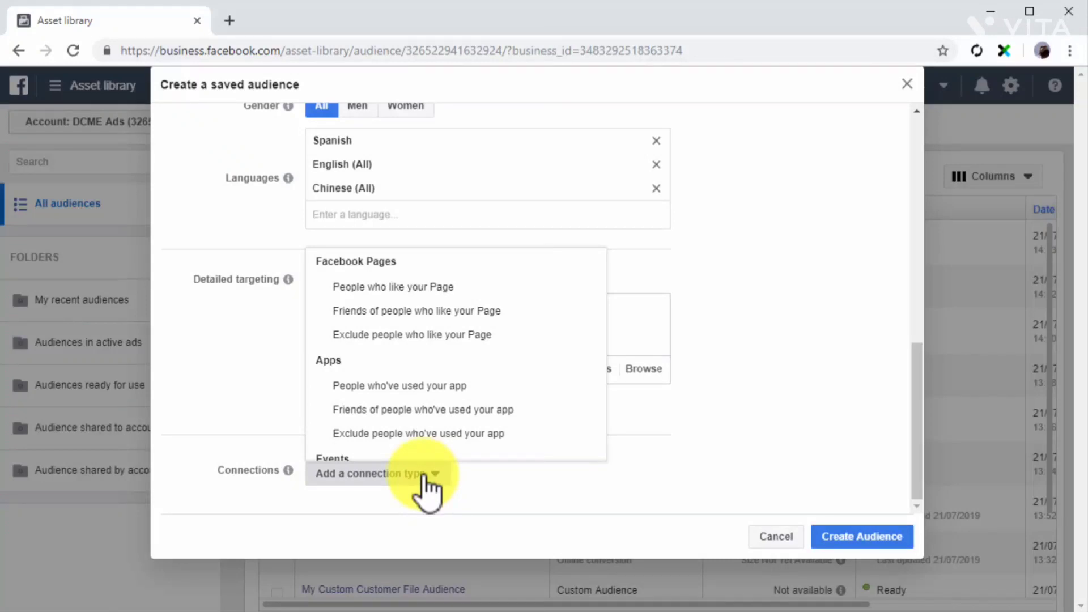
scroll(507, 404, down, 2)
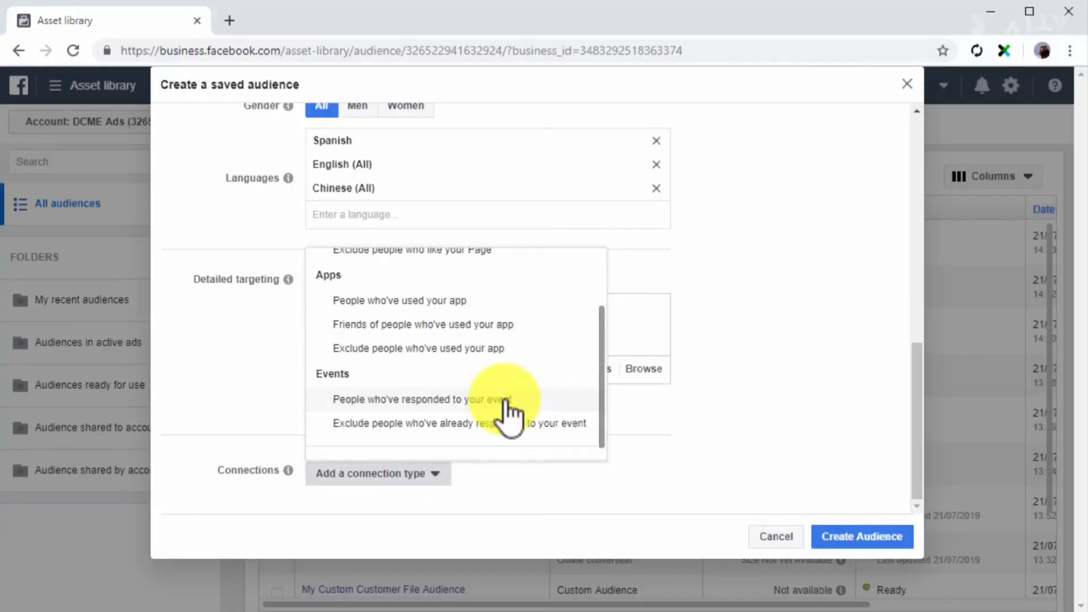
scroll(507, 404, up, 2)
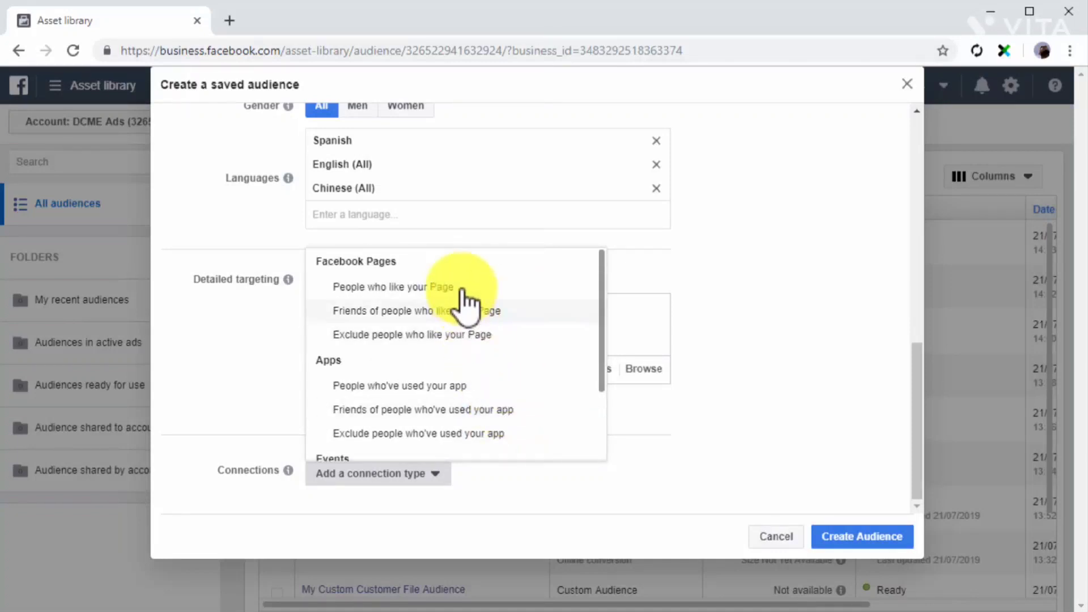
click(490, 306)
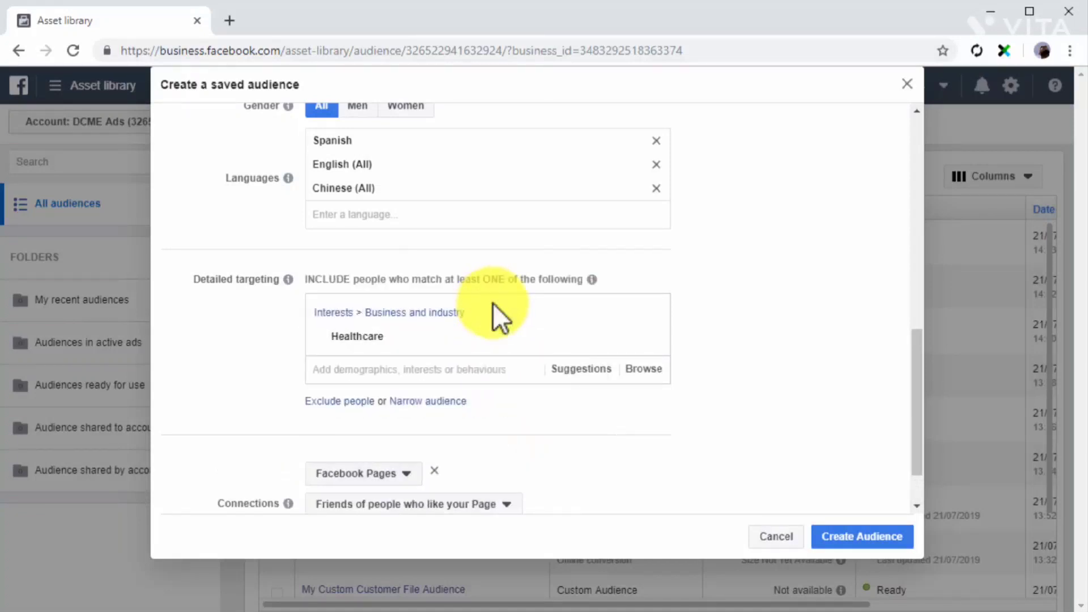
scroll(860, 504, down, 2)
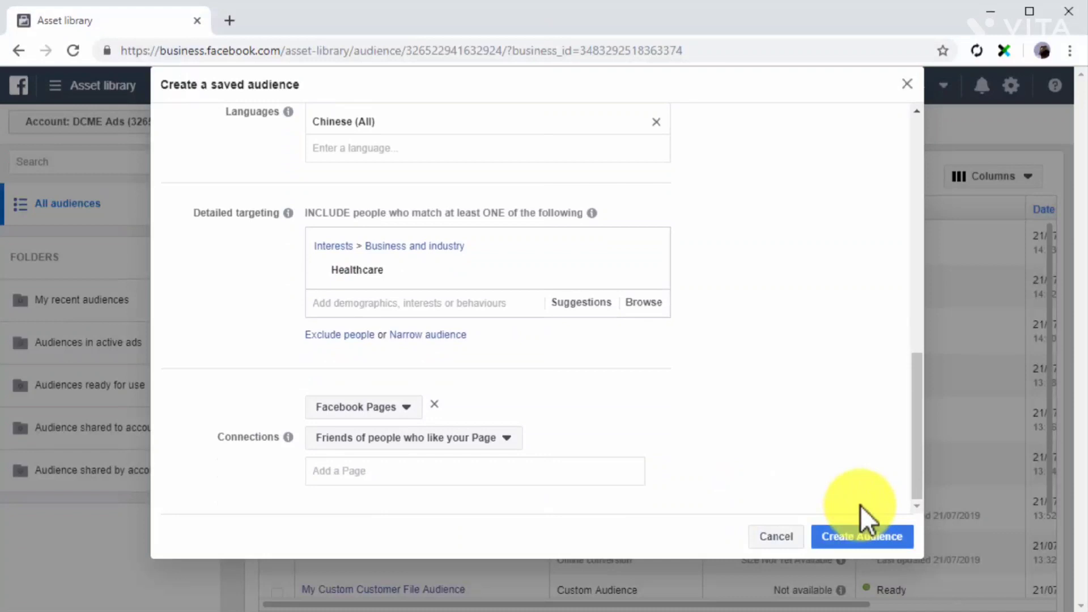
click(861, 537)
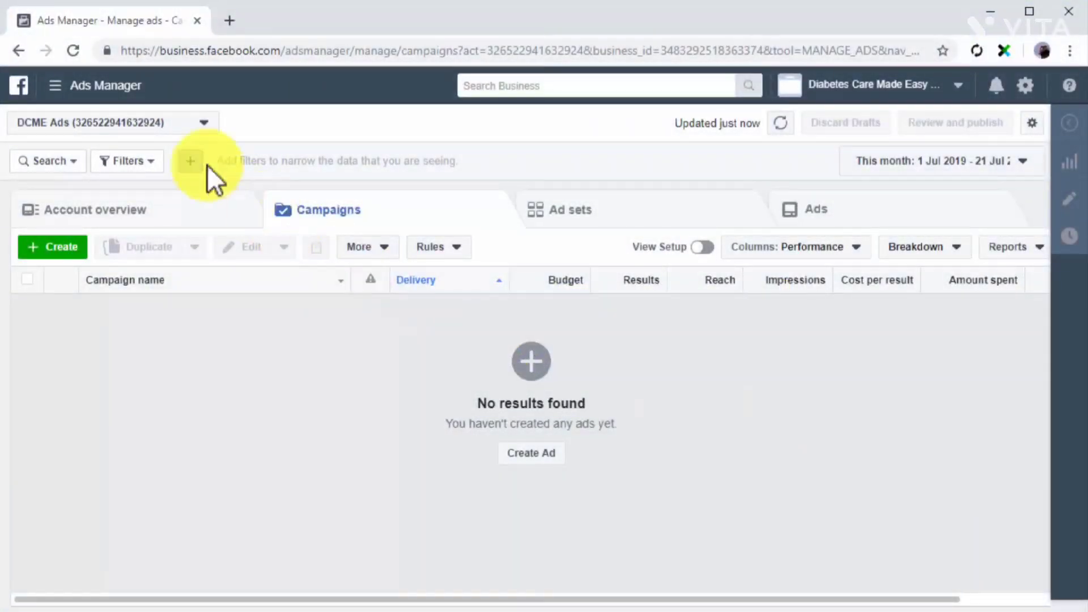
Open the account's Audiences library from Ads Manager and start a lookalike audience.
click(130, 95)
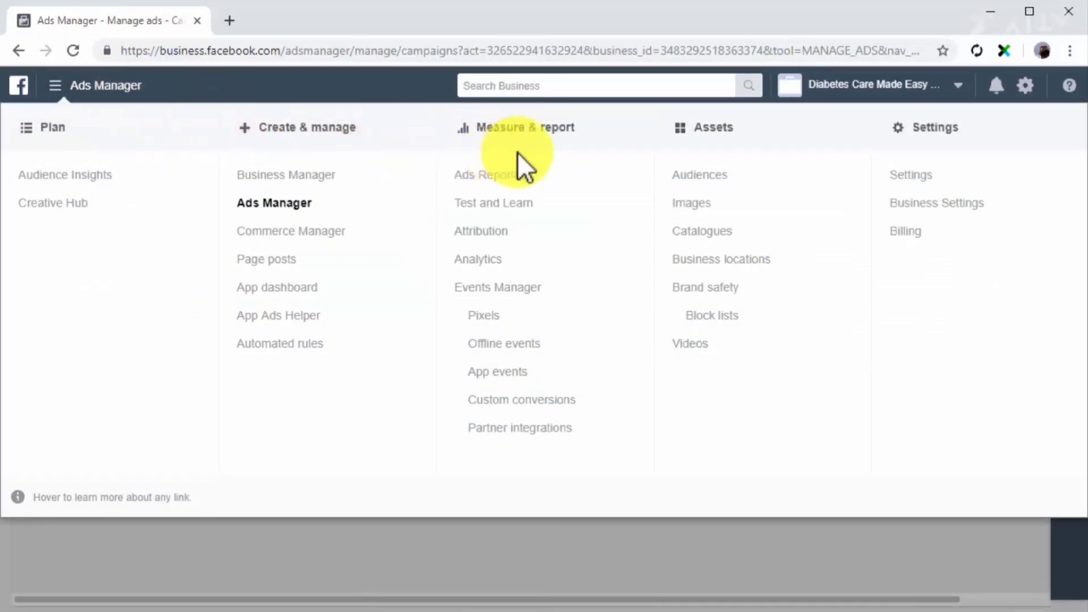
click(712, 176)
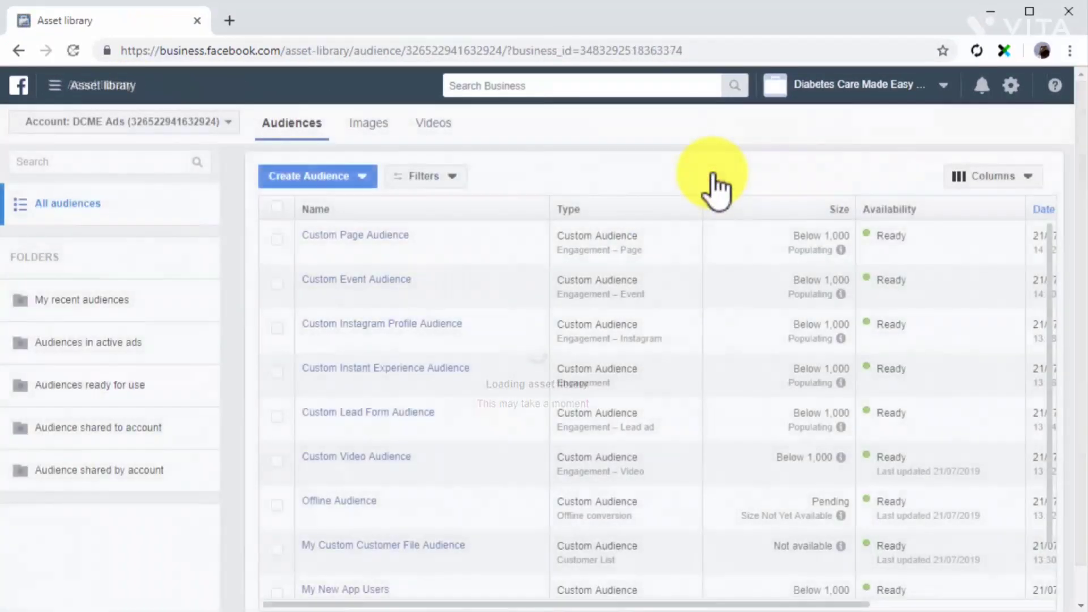
click(369, 176)
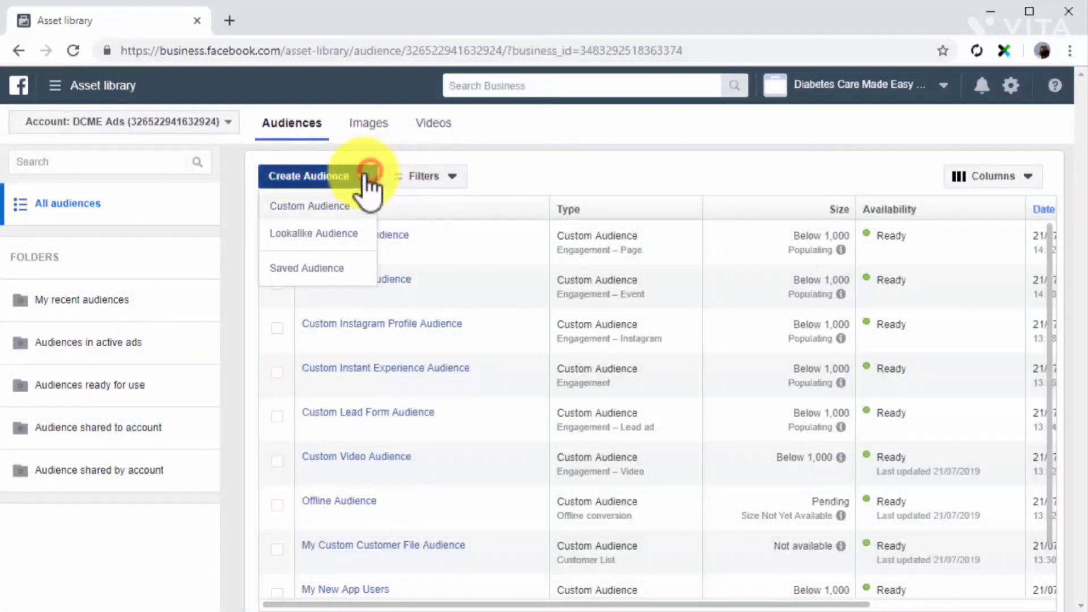
click(336, 223)
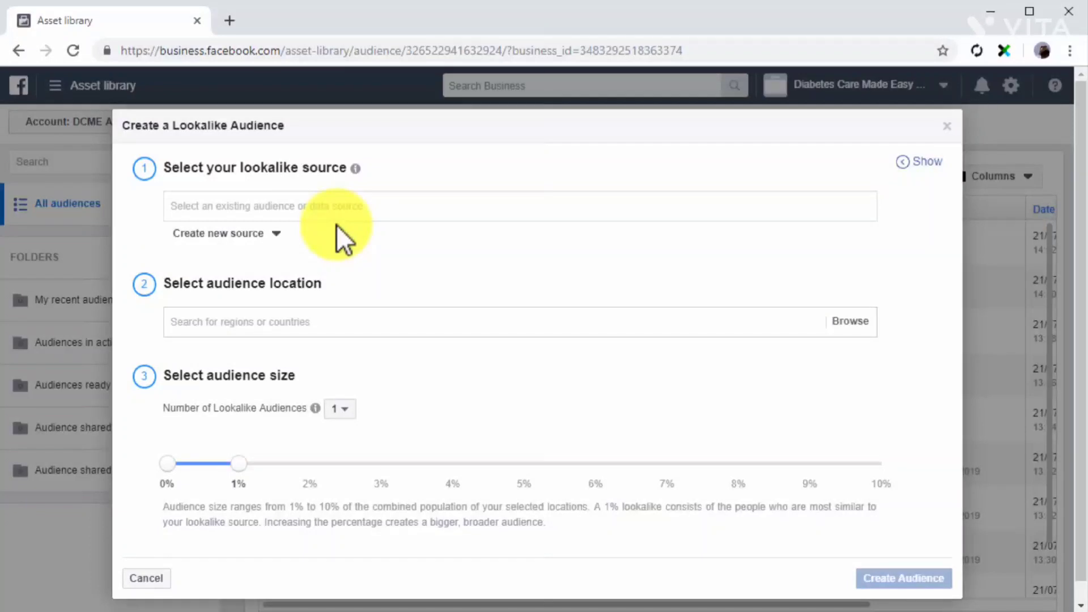
Choose the existing Custom Page Audience from the non-value-based sources as the lookalike source.
click(361, 212)
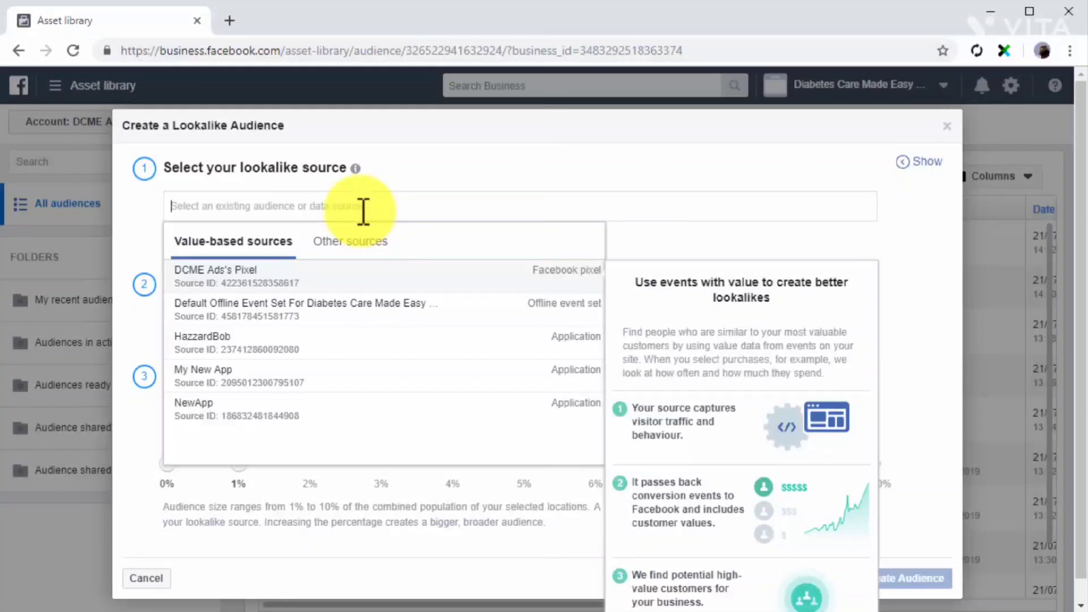
click(362, 241)
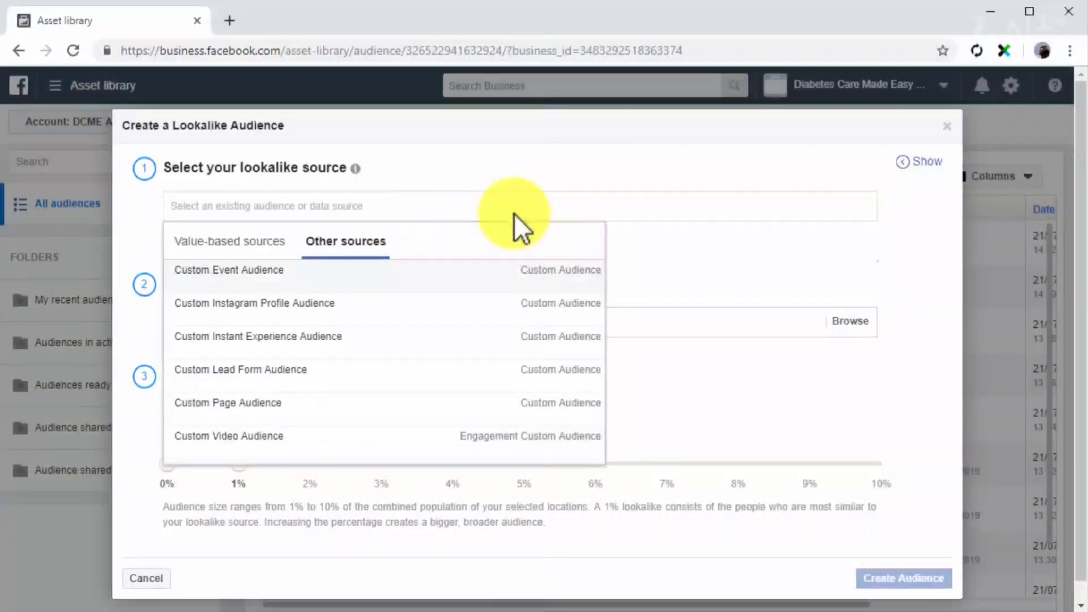
click(618, 246)
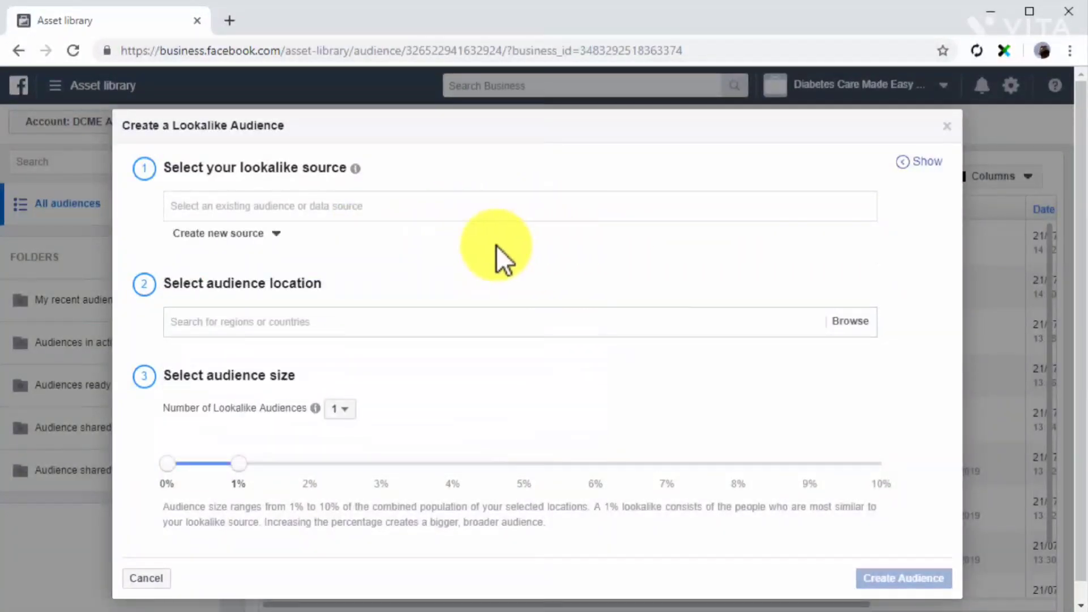
click(281, 243)
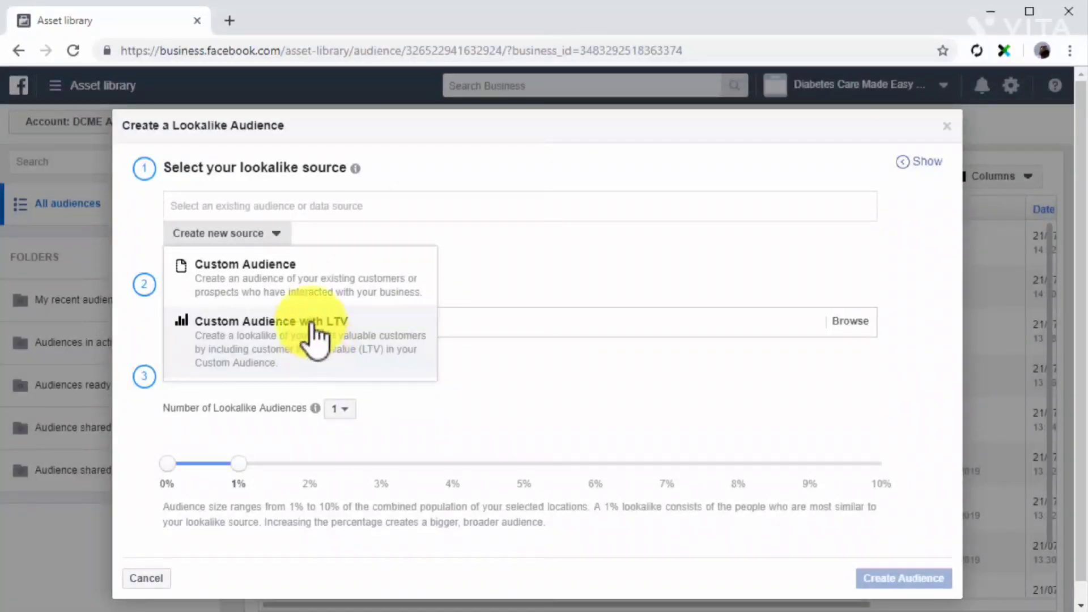
click(279, 238)
click(307, 200)
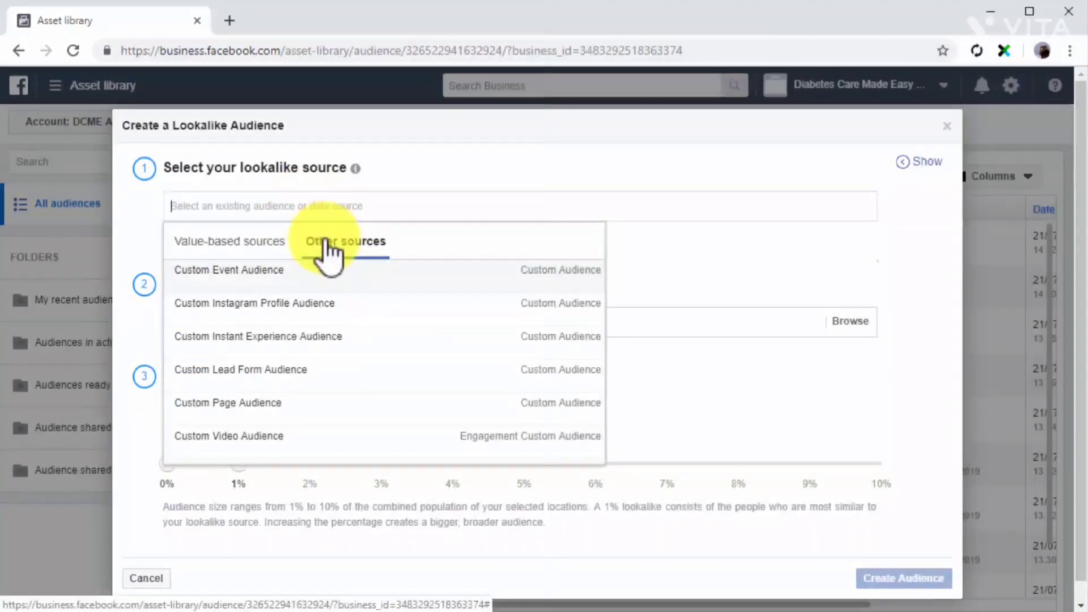
click(316, 403)
mouse_move(317, 405)
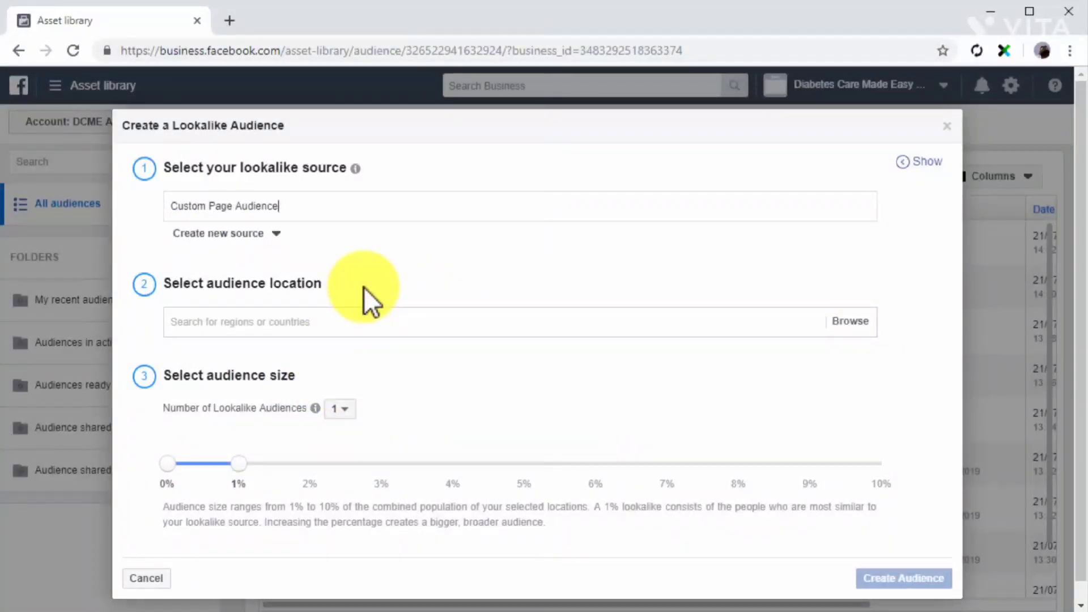
Set the lookalike audience's location to United States.
click(376, 324)
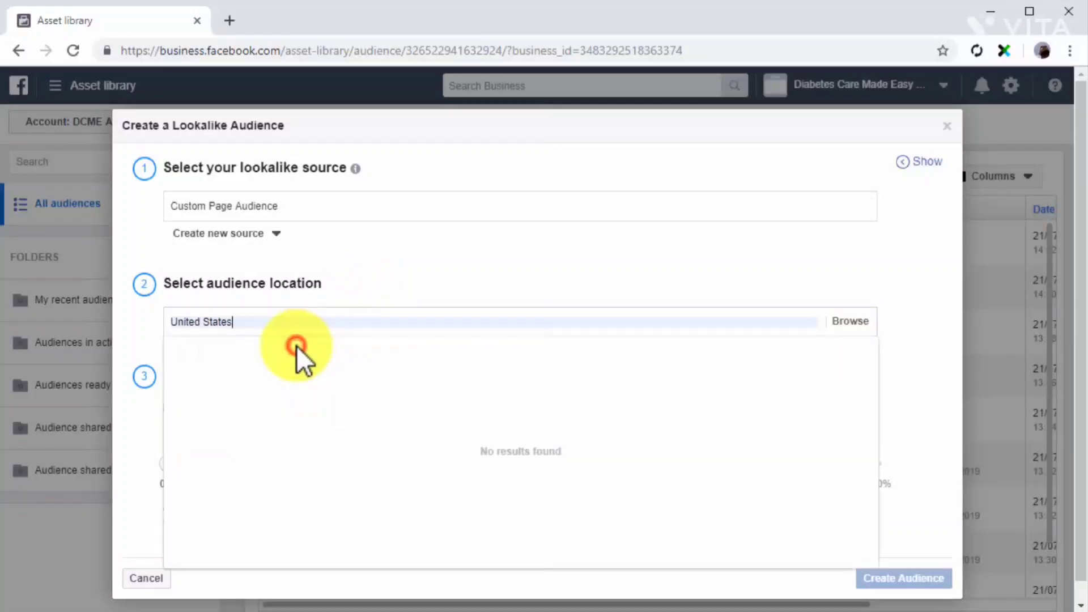
click(297, 347)
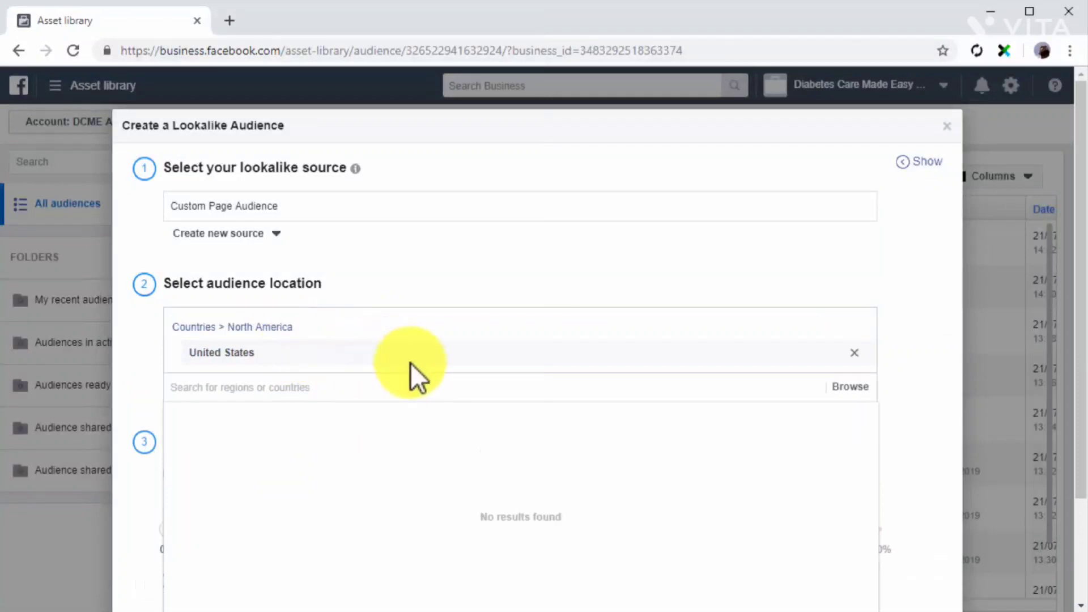
click(899, 403)
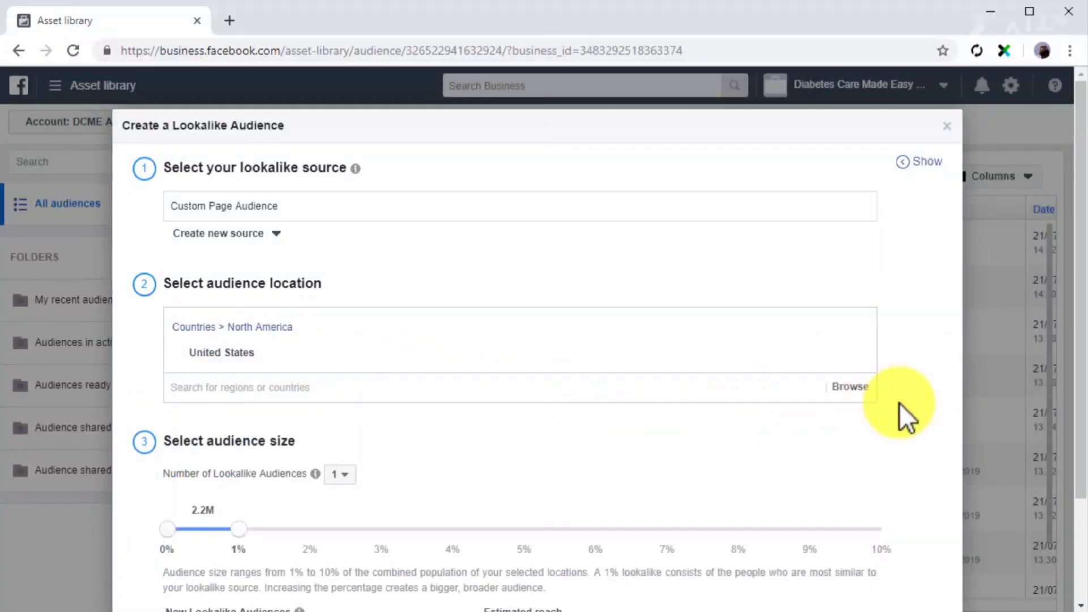
Try splitting the lookalike into 5 audiences and extending the last percentage range to 8%.
scroll(899, 402, down, 3)
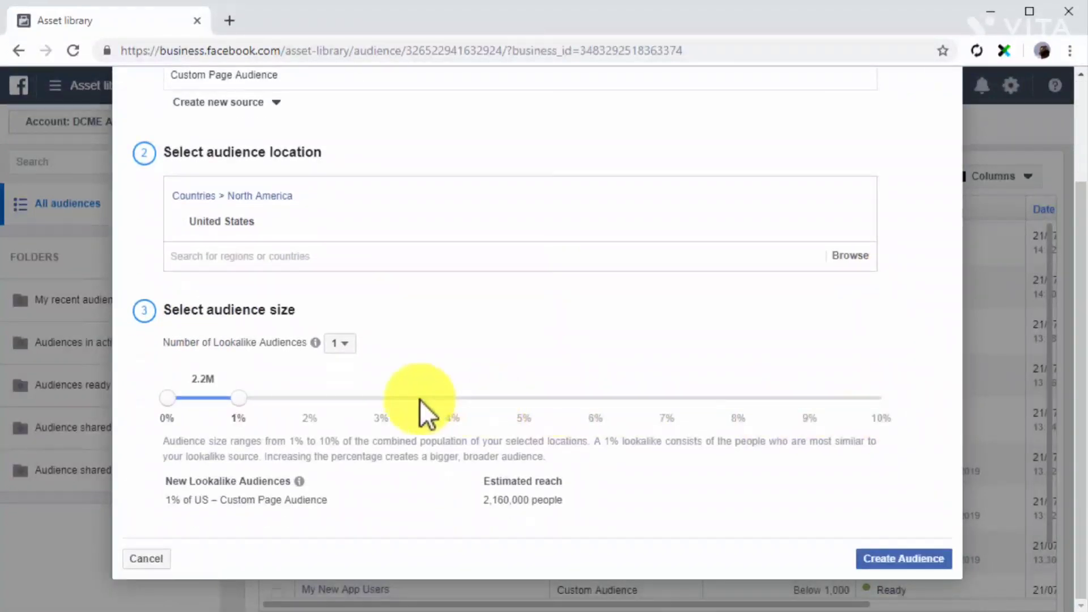
click(340, 344)
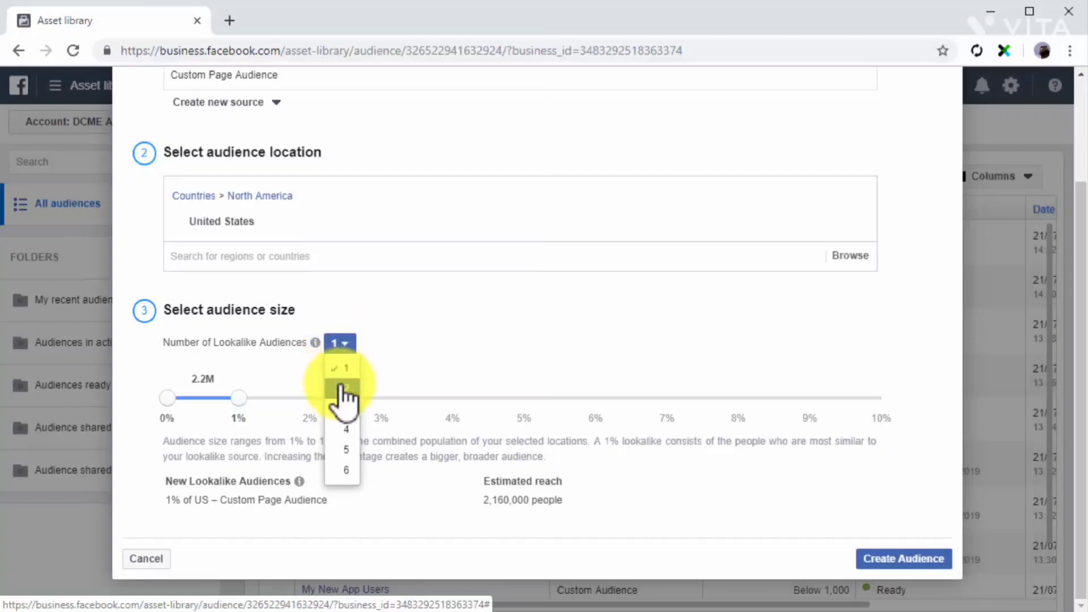
click(341, 447)
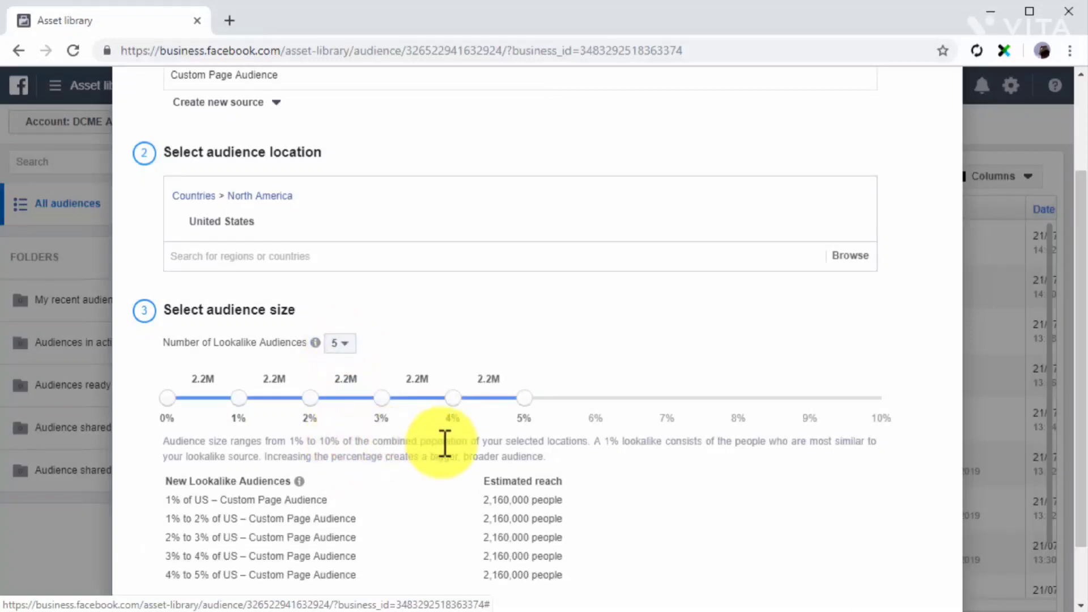
scroll(588, 449, down, 1)
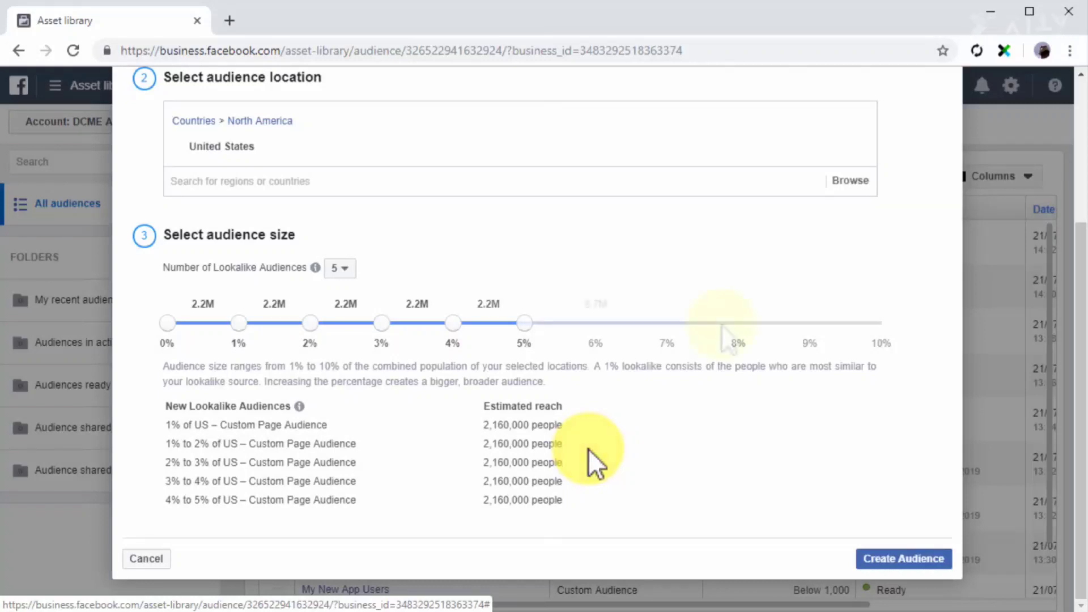
drag(731, 322, 498, 325)
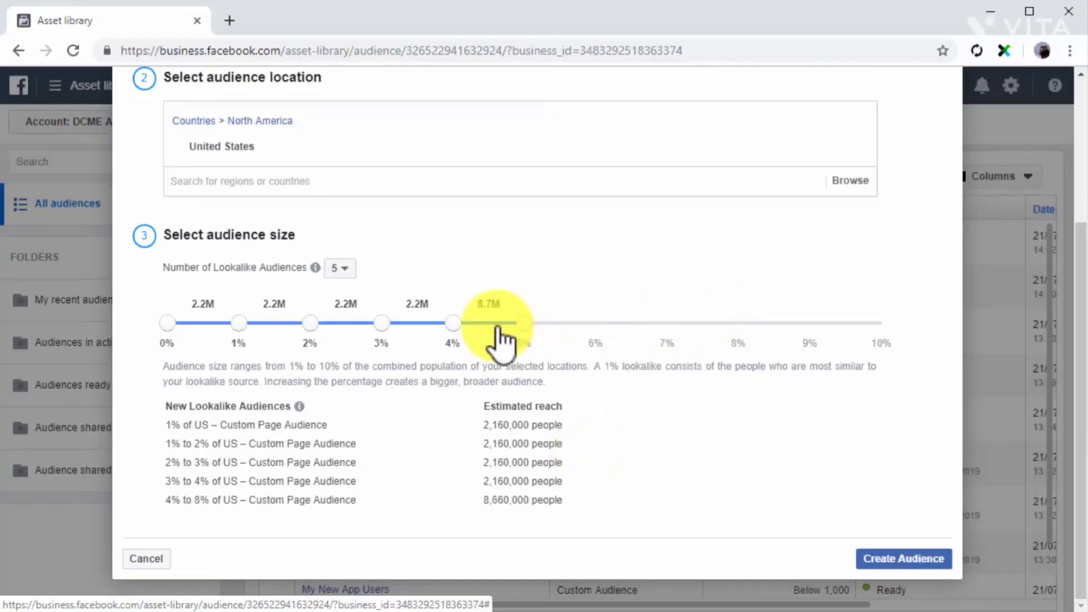
Set the number of lookalike audiences to 1 and create the 1% United States lookalike.
click(340, 267)
click(339, 293)
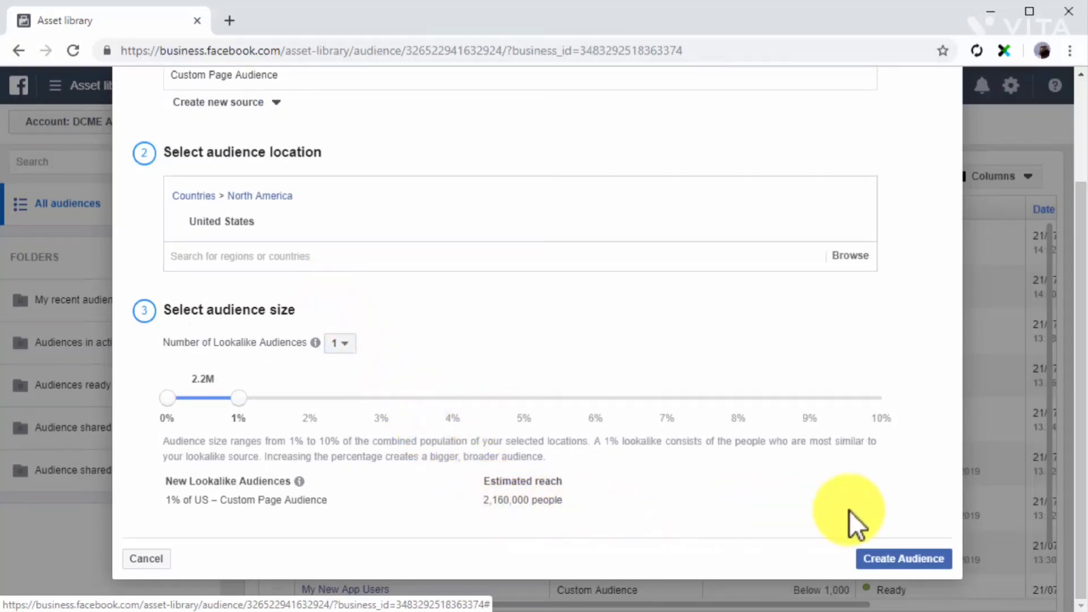
click(889, 557)
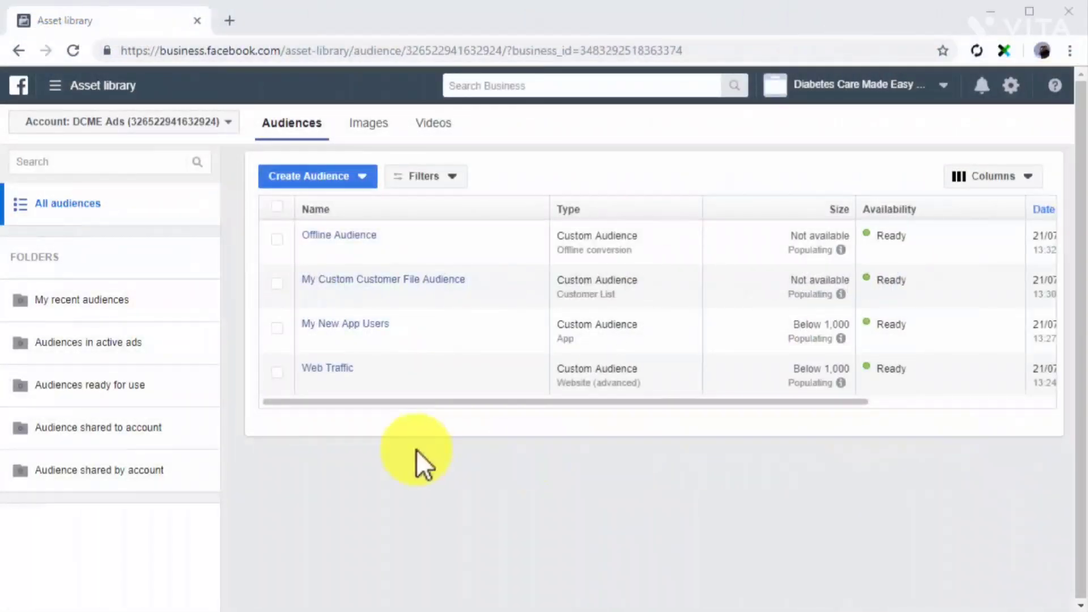
Start a custom audience from the Video source for people who have watched at least 75% of your video.
click(298, 176)
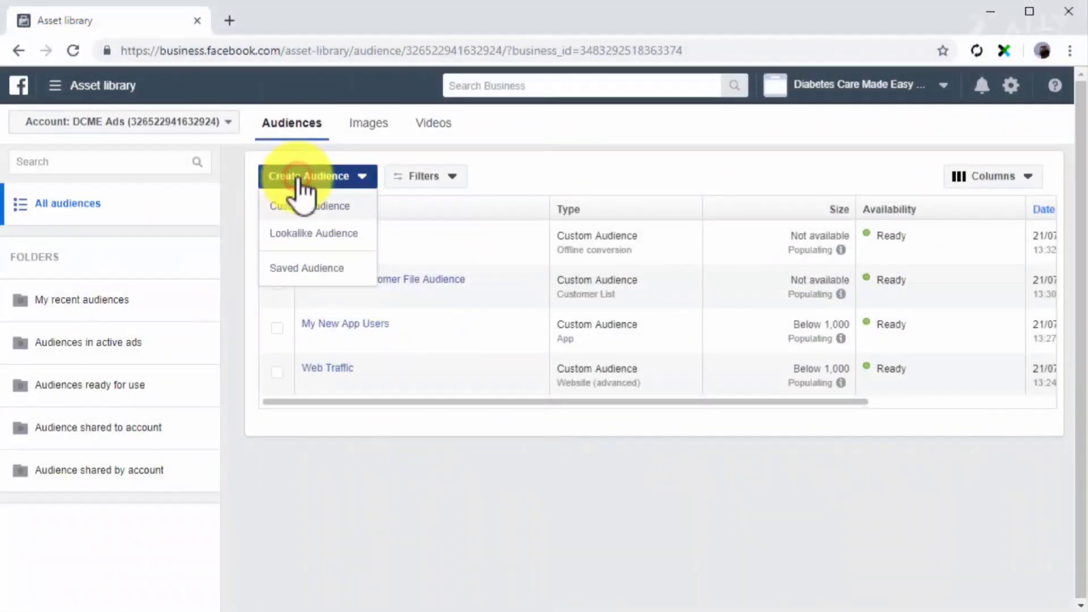
click(311, 211)
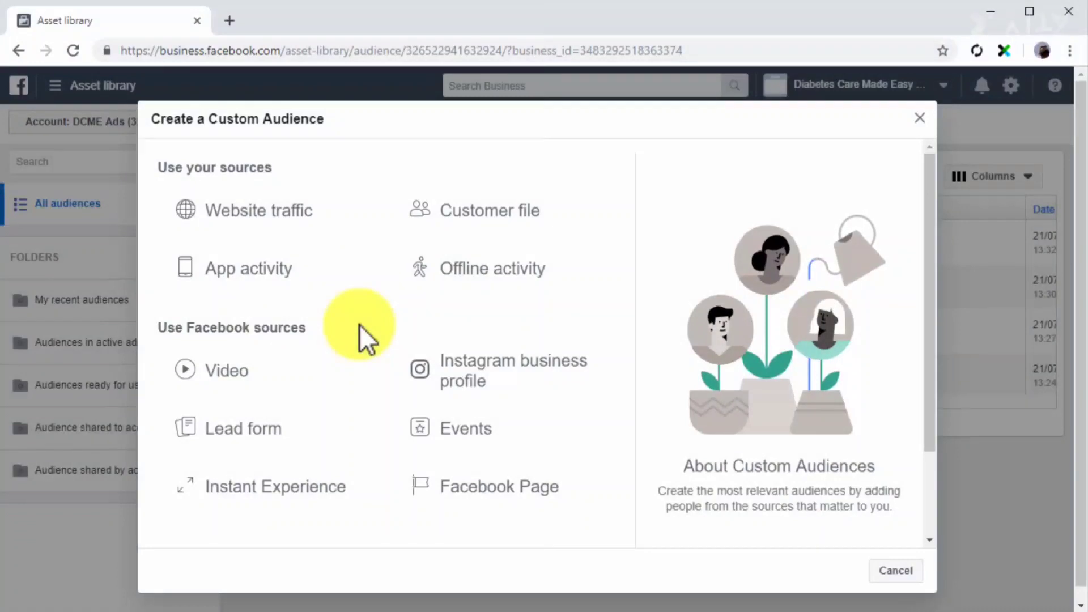
click(359, 375)
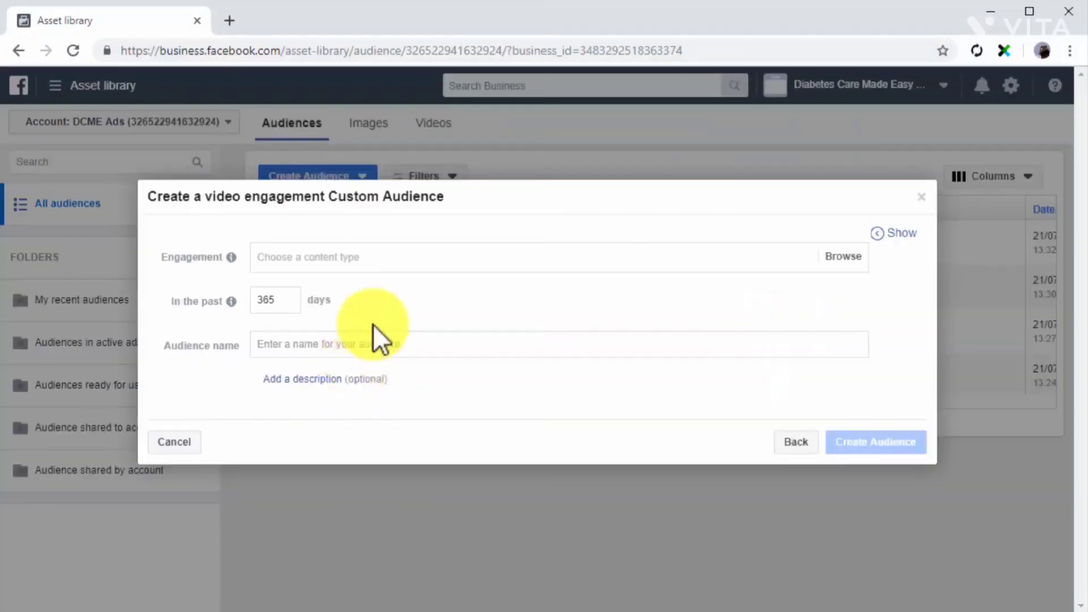
click(417, 259)
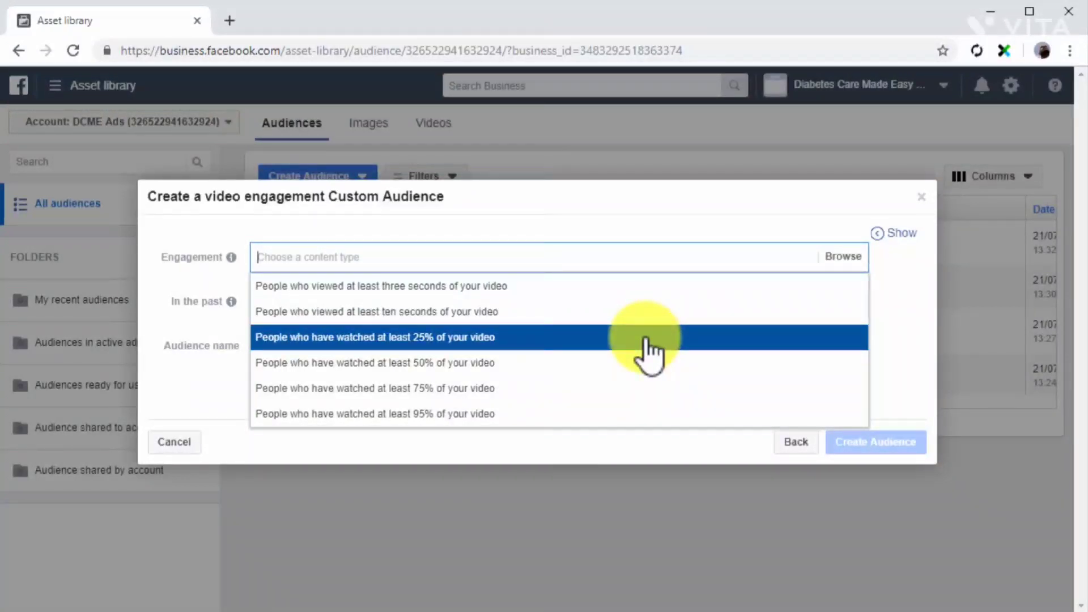
click(644, 387)
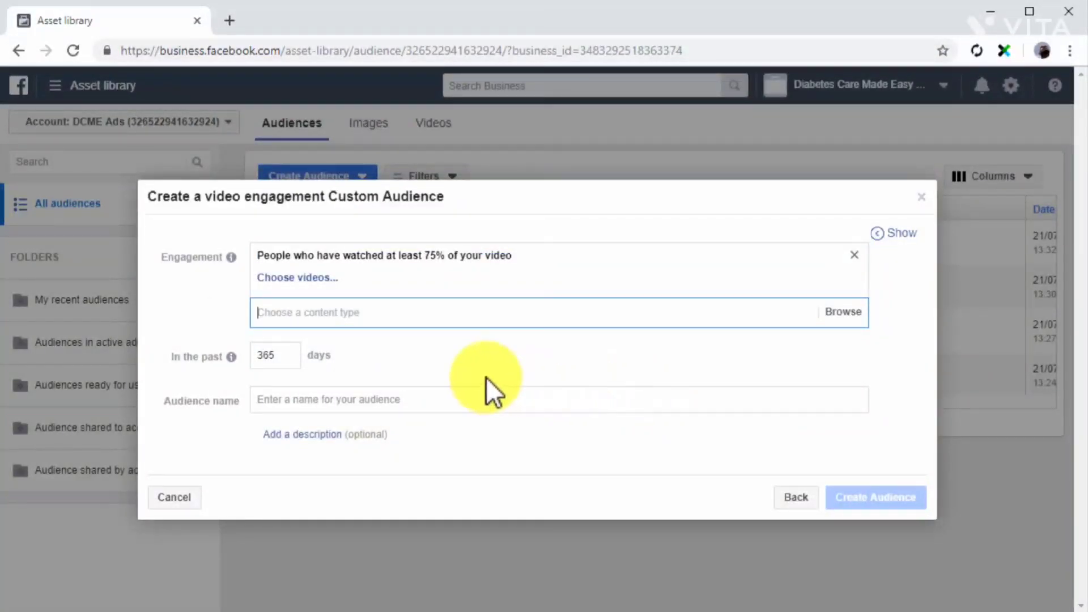
Select the Diabetes Care Made Easy Page's diabetes care tip video for the engagement criterion and check the other content types.
click(305, 278)
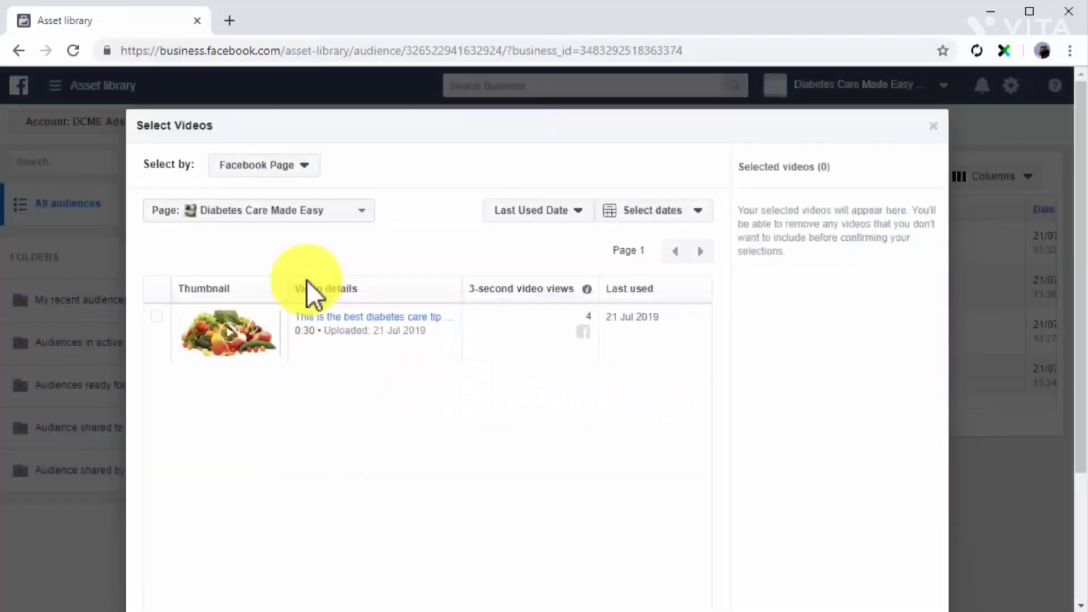
click(157, 317)
scroll(368, 339, down, 3)
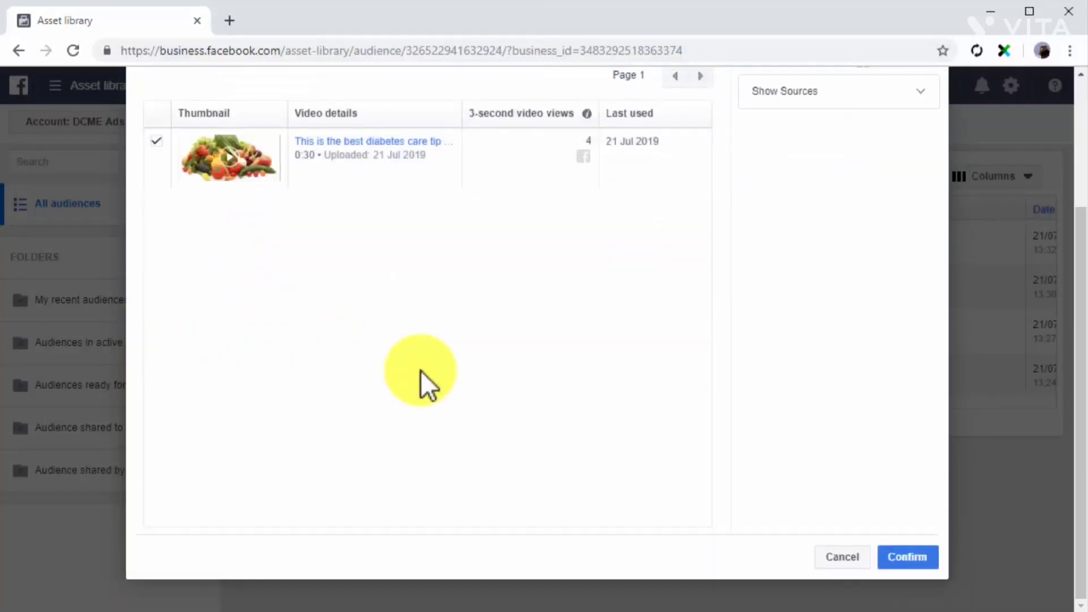
click(901, 546)
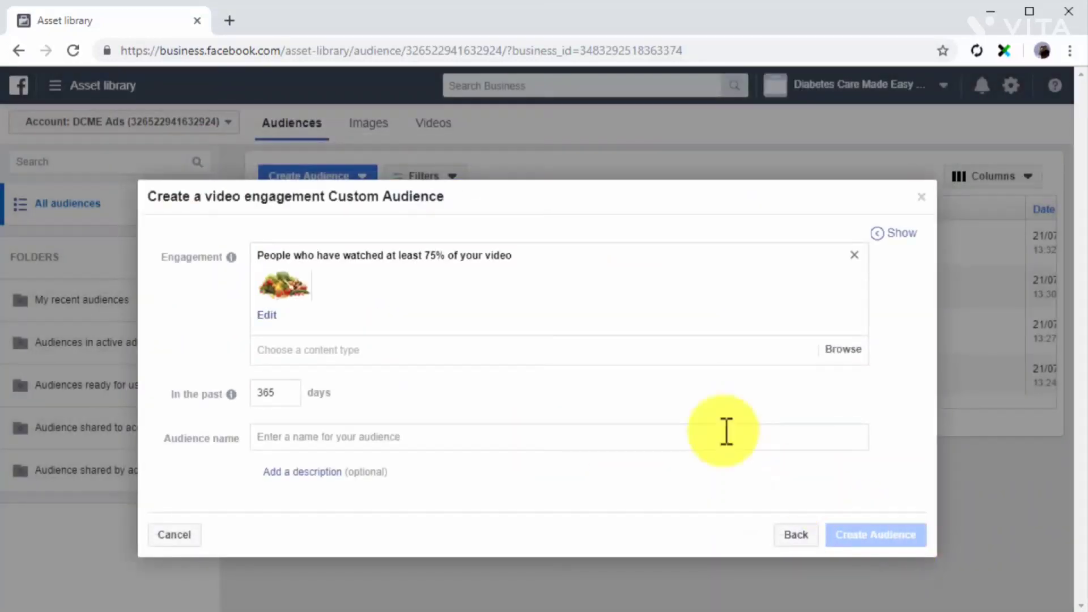
click(604, 356)
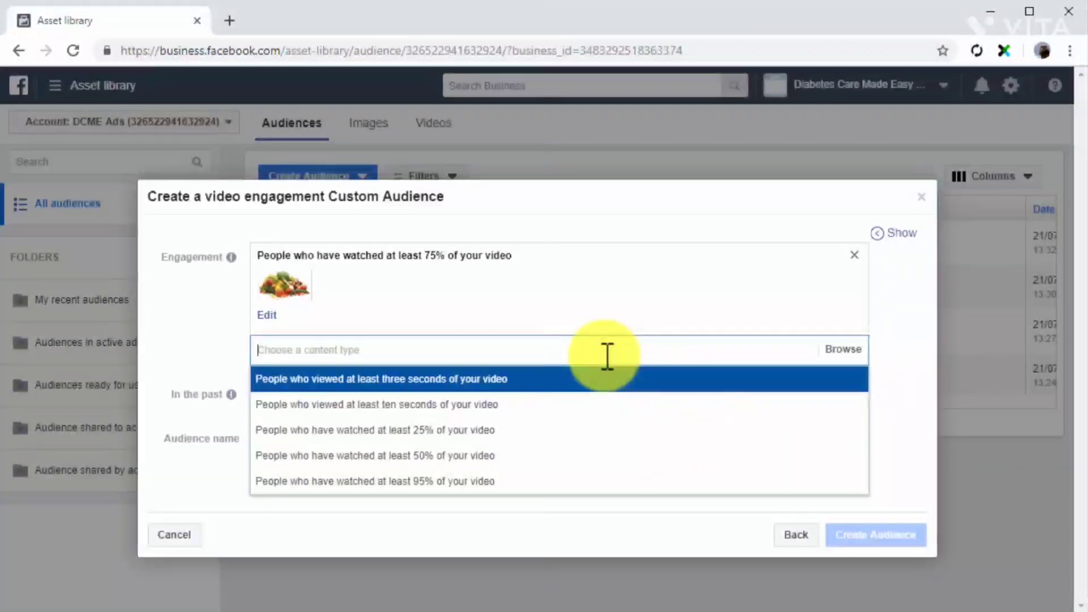
click(869, 356)
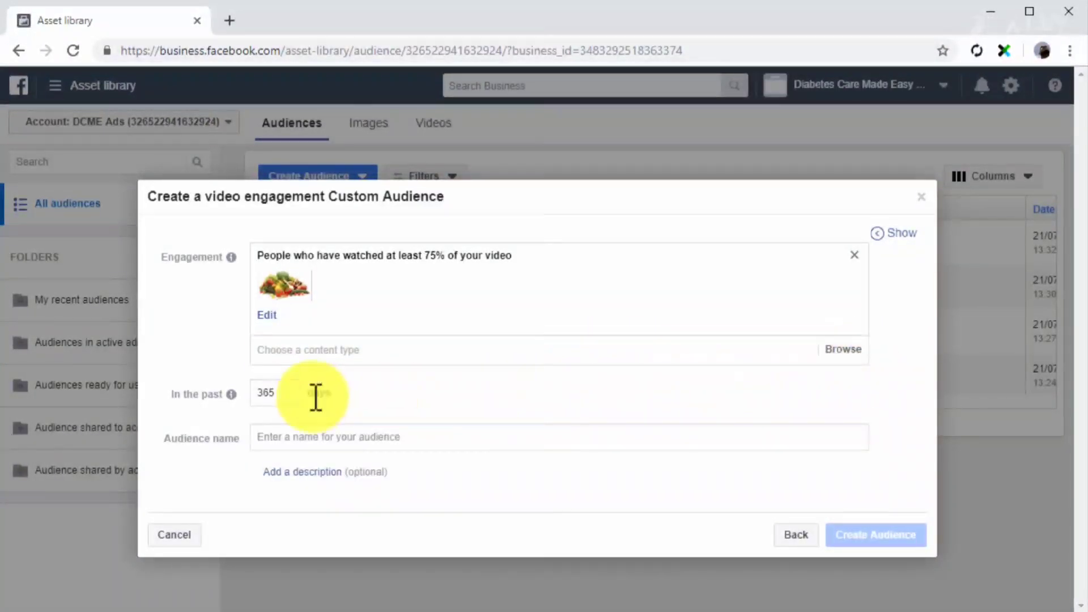
Set the video engagement period to 20 days, name the audience Custom Video Audience, and create it.
click(294, 395)
text(20)
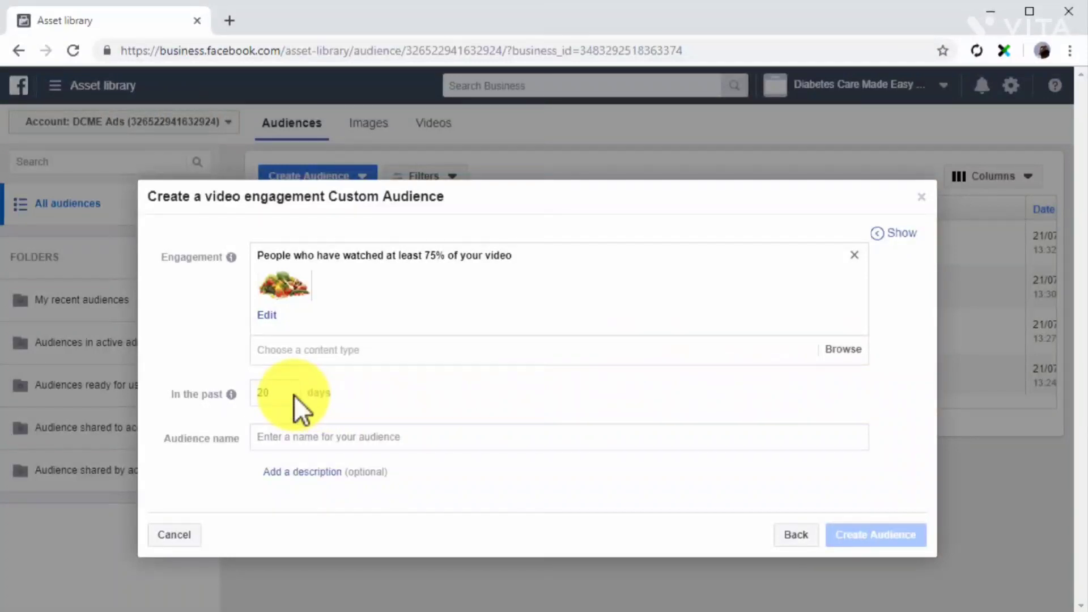
click(303, 435)
text(Custom Video Audience)
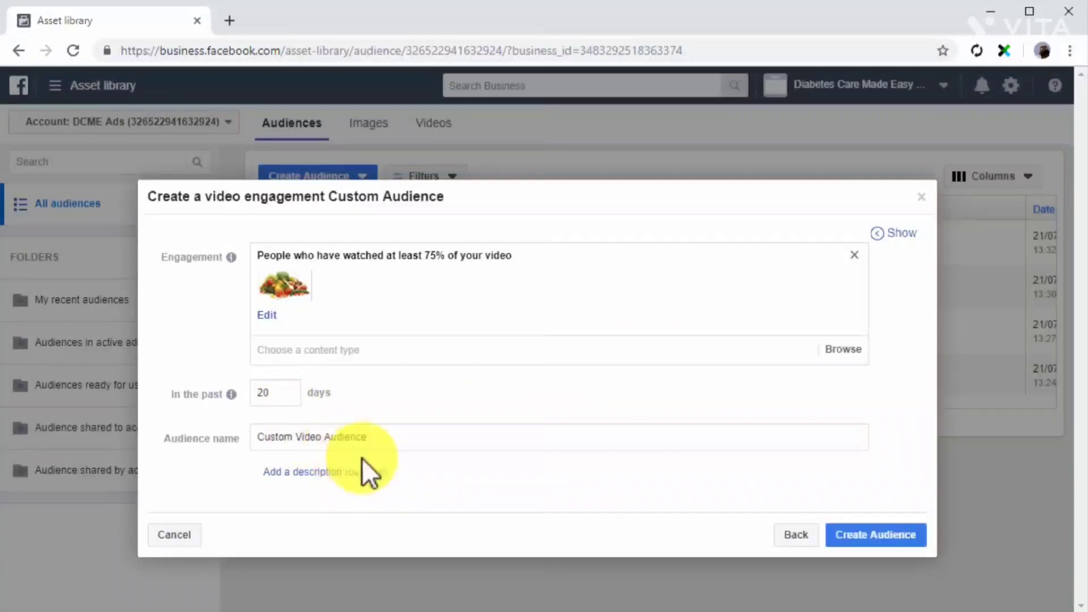
click(865, 534)
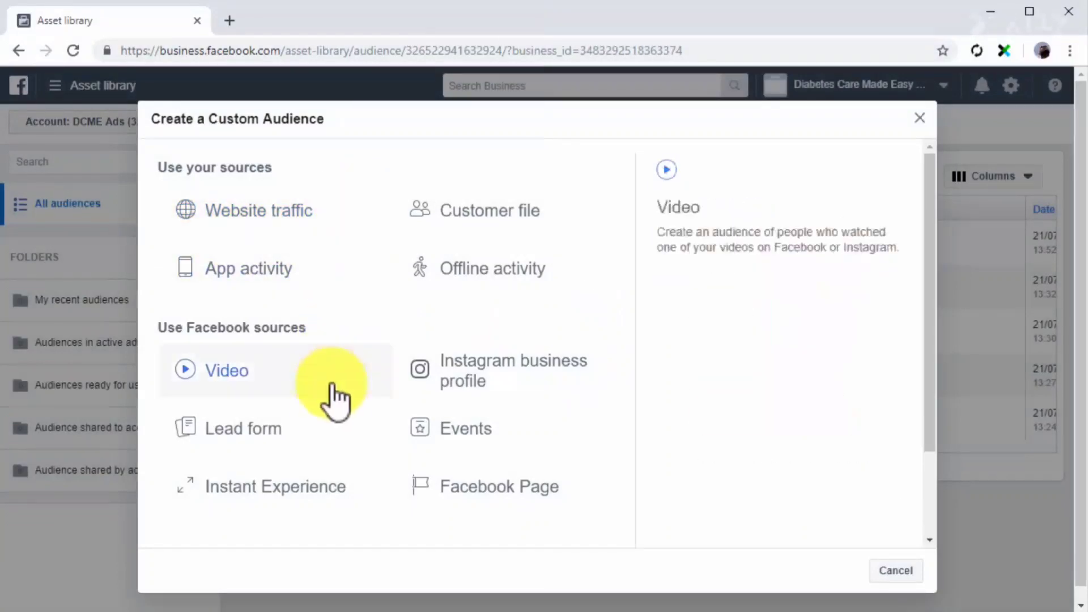
Start a lead form custom audience of people who opened but didn't submit the Diabetes Care Made Easy Page's form in the past 20 days.
click(329, 426)
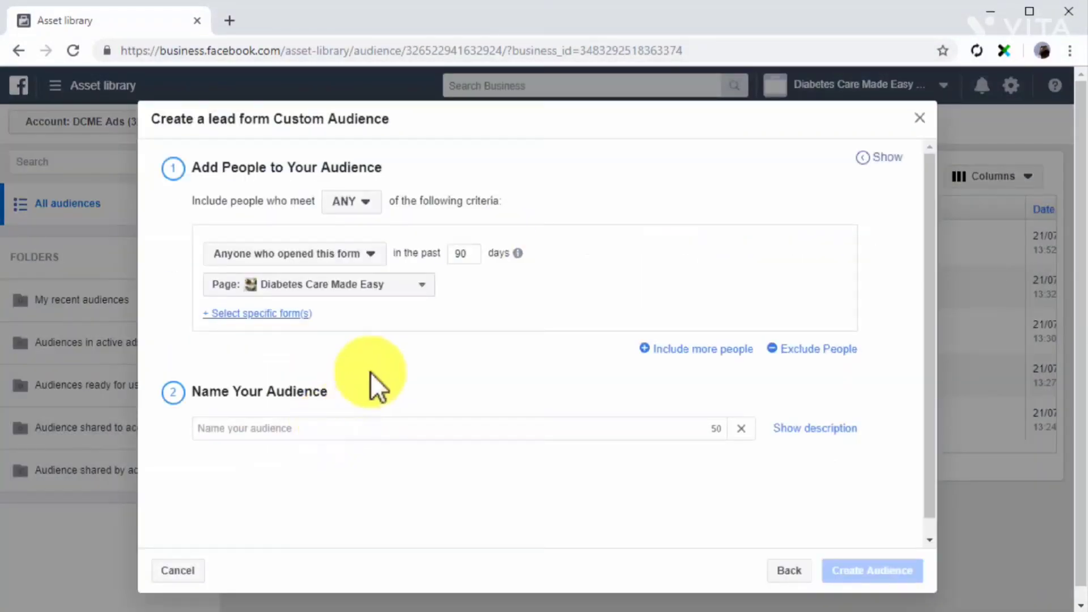
click(371, 204)
click(374, 224)
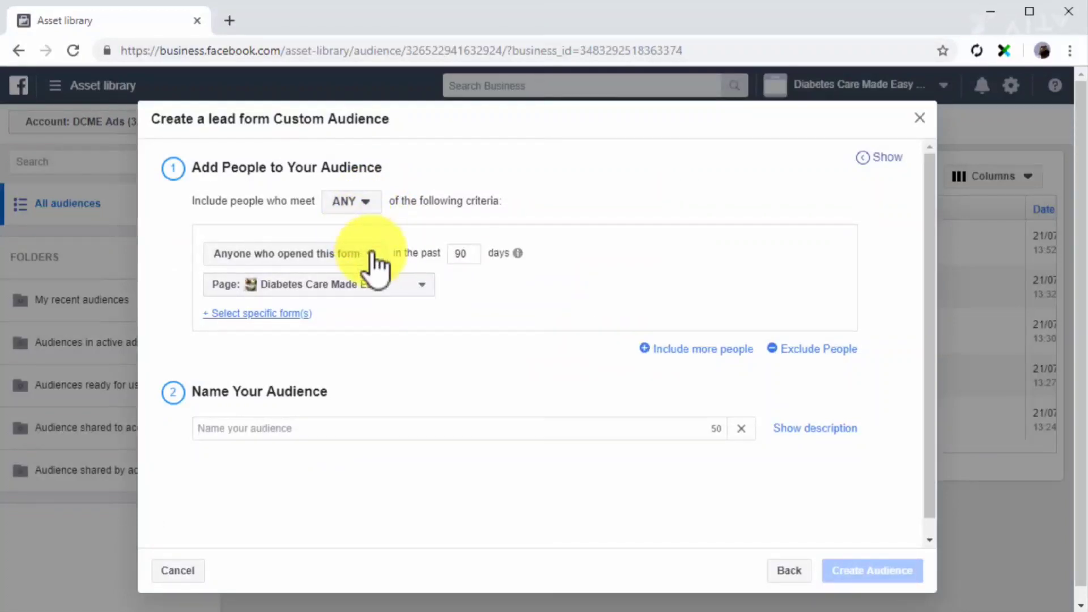
click(371, 255)
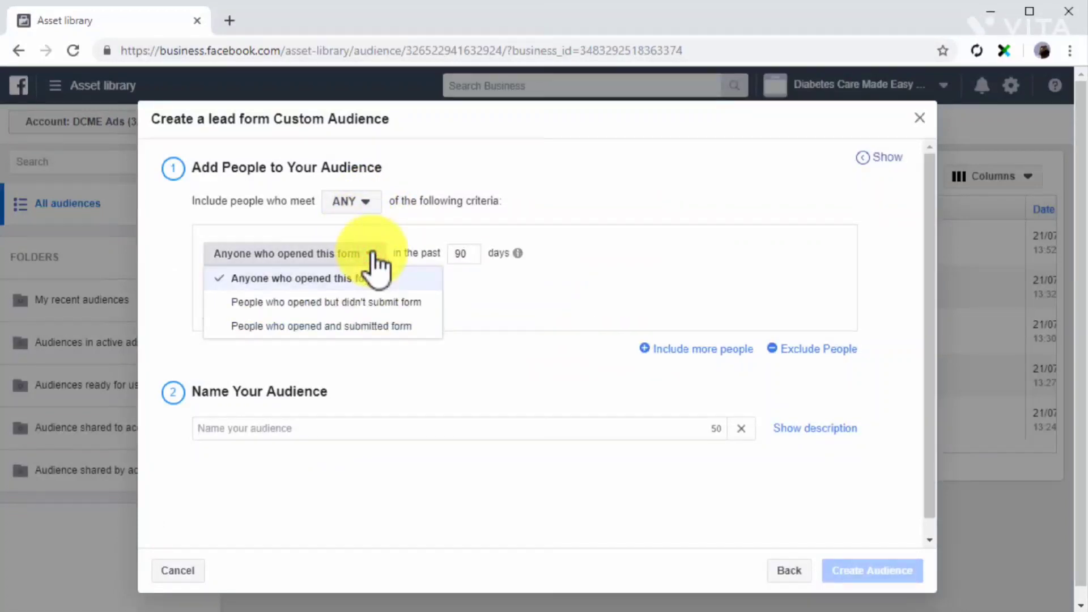
click(379, 302)
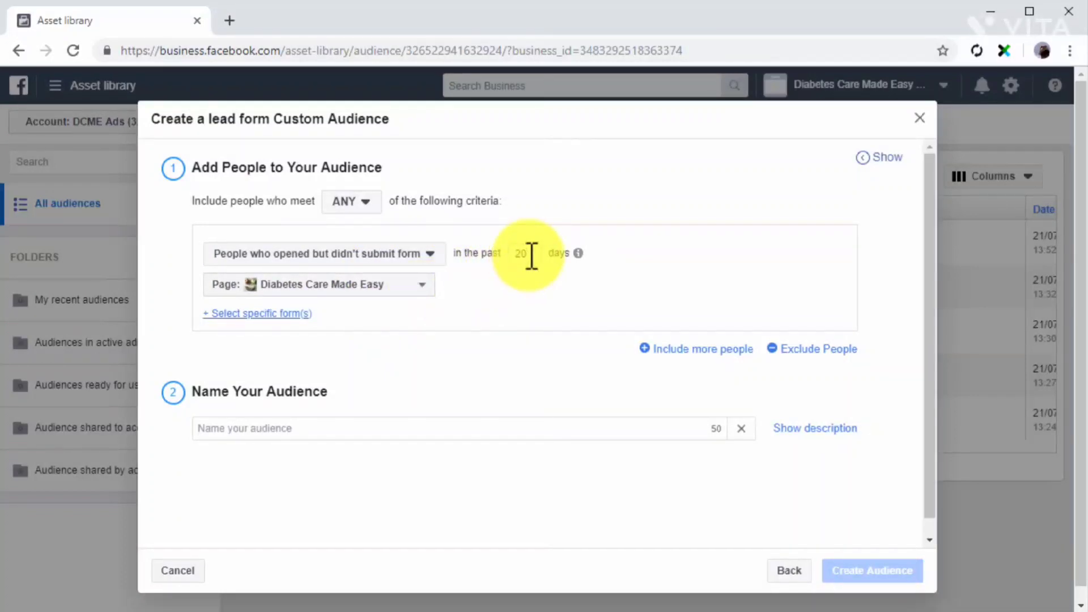
click(424, 287)
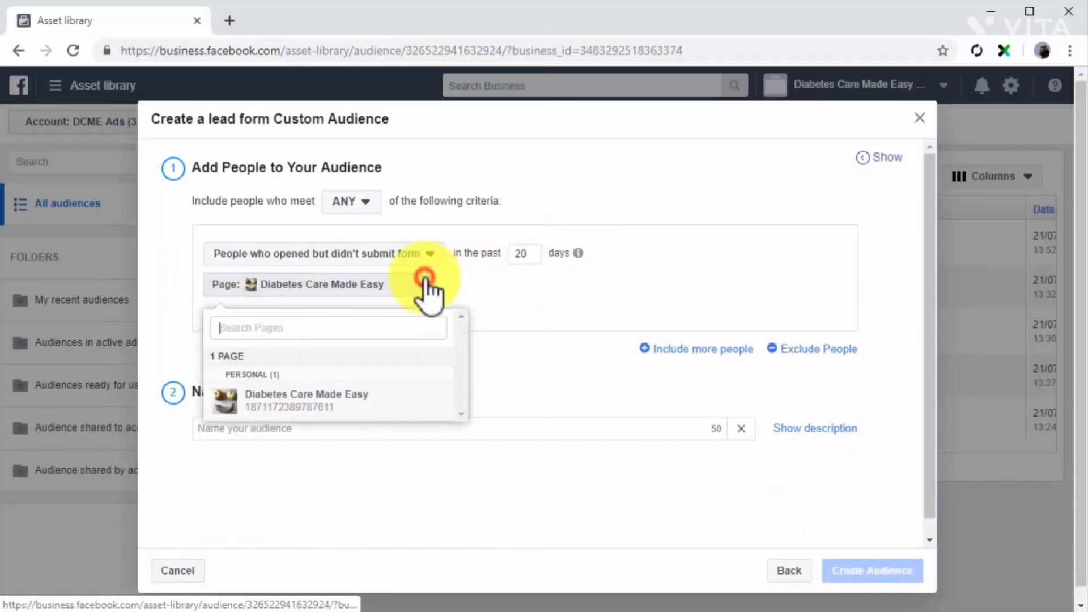
click(426, 403)
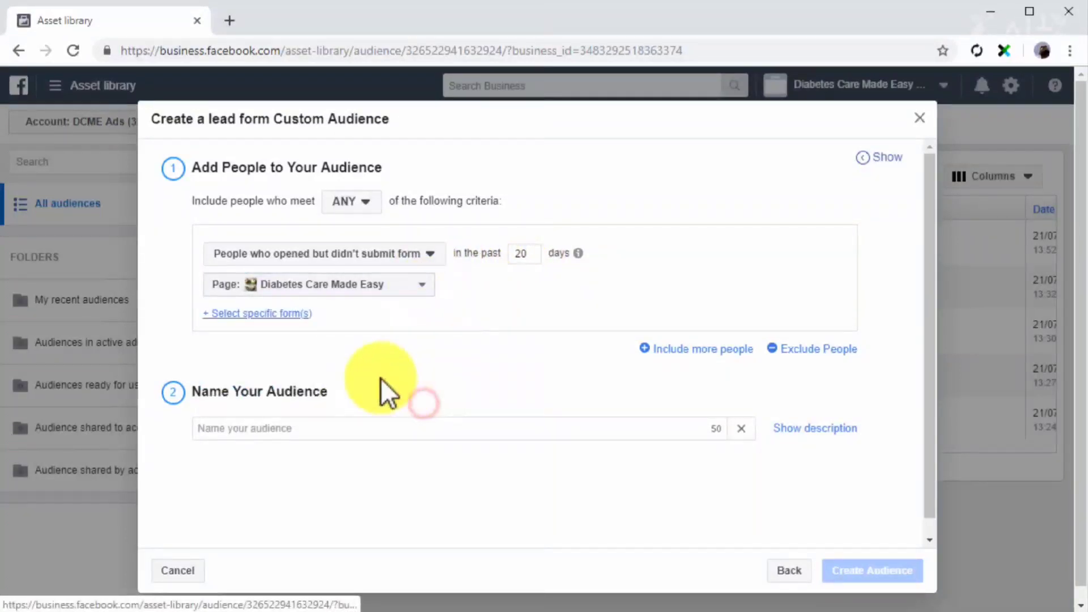
Limit the audience to the lead form Untitled form 21/07/2019, name it Custom Lead Form Audience, and create it.
click(286, 314)
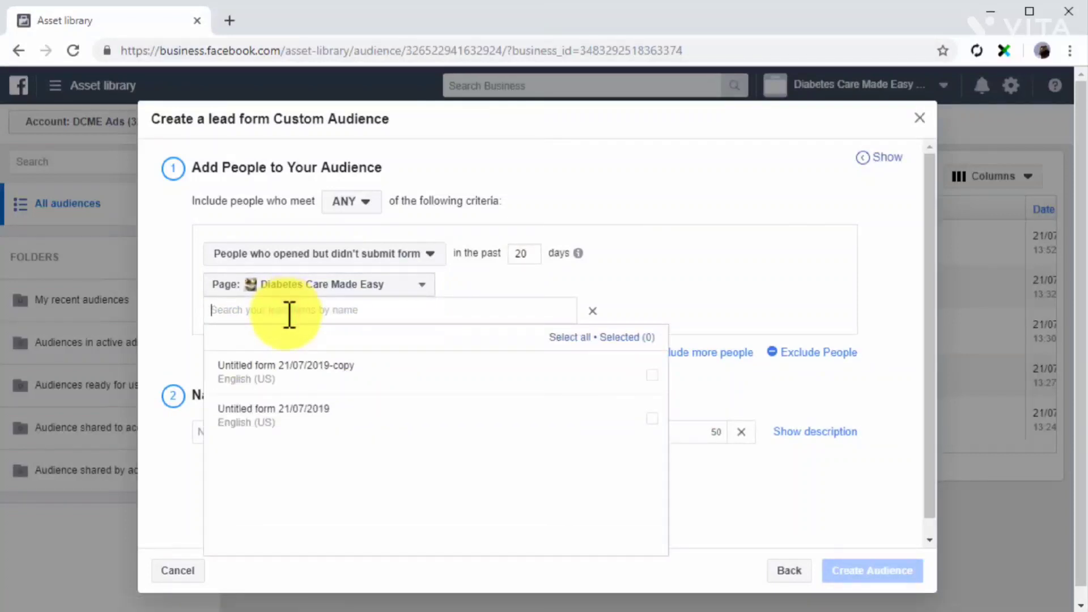
click(313, 421)
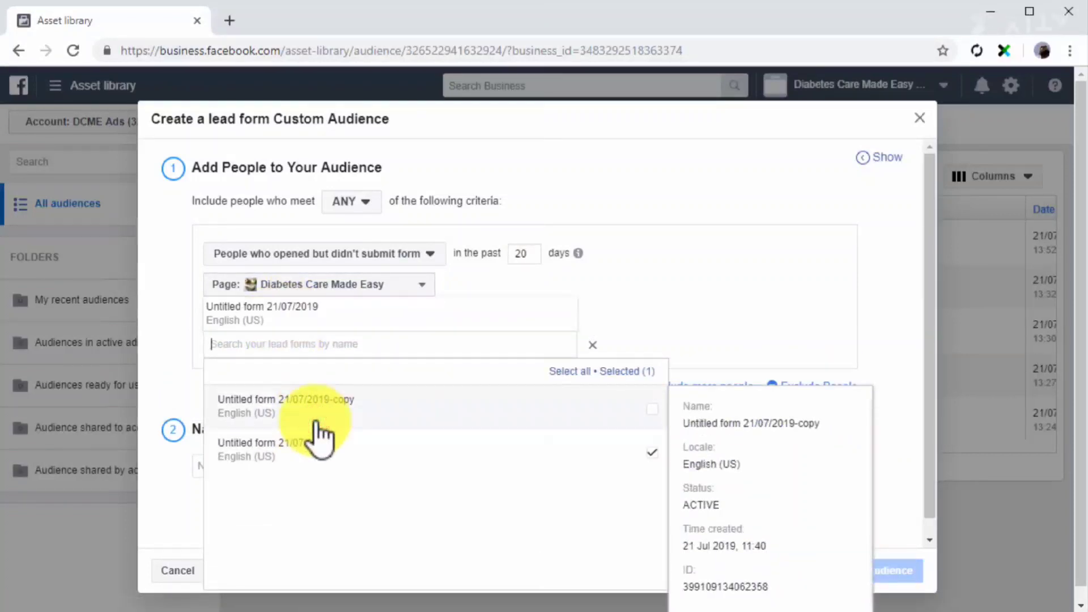
click(886, 423)
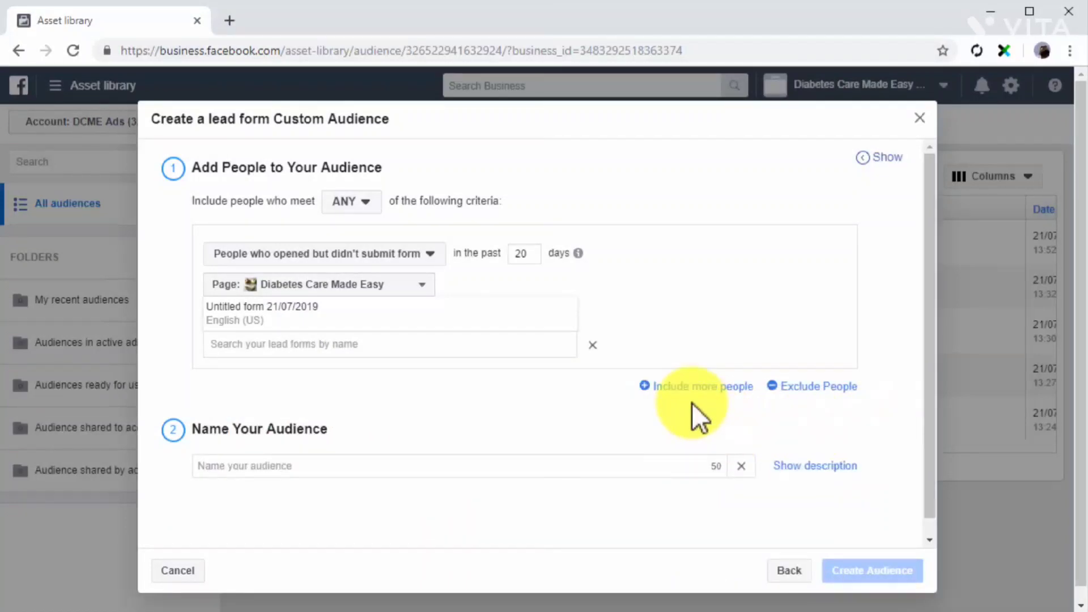
click(625, 462)
text(Custom Lead Form Audience)
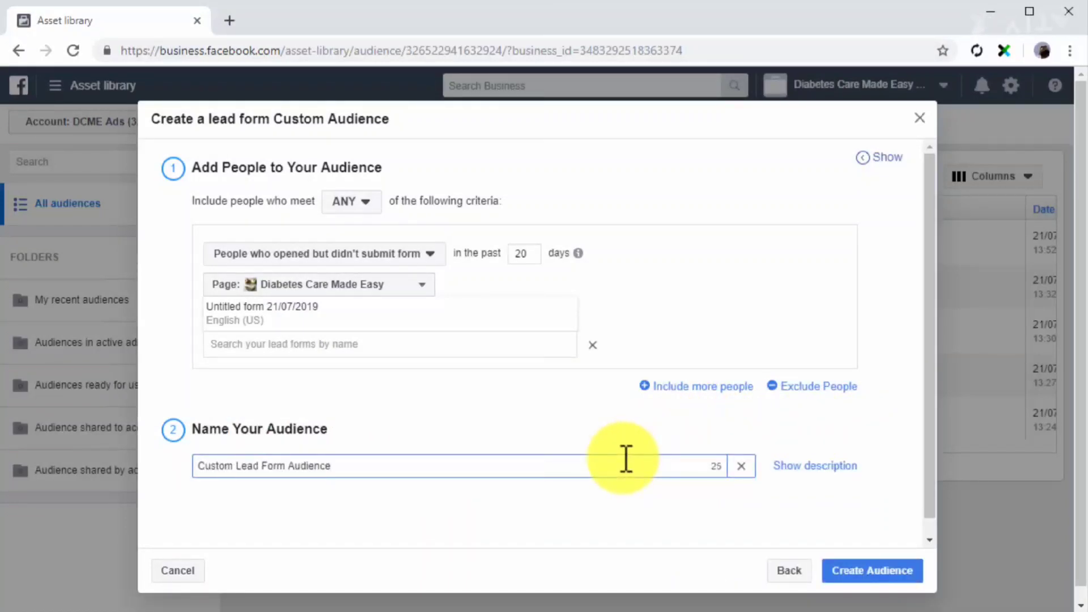
click(871, 569)
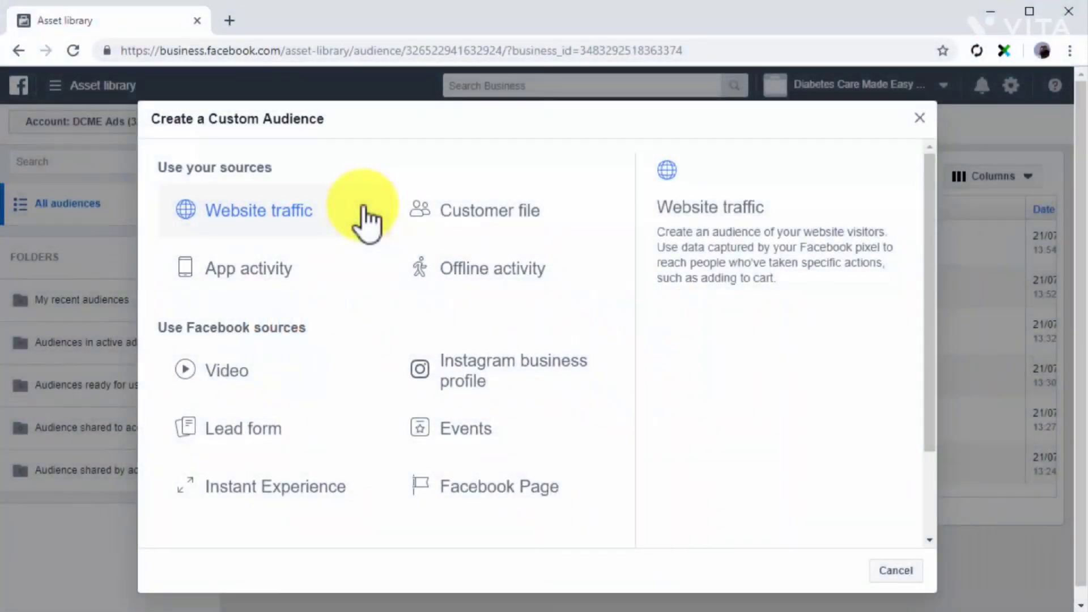
Start an Instant Experience custom audience meeting ANY criteria, for people who clicked any links in the Instant Experience in the past 20 days.
click(335, 477)
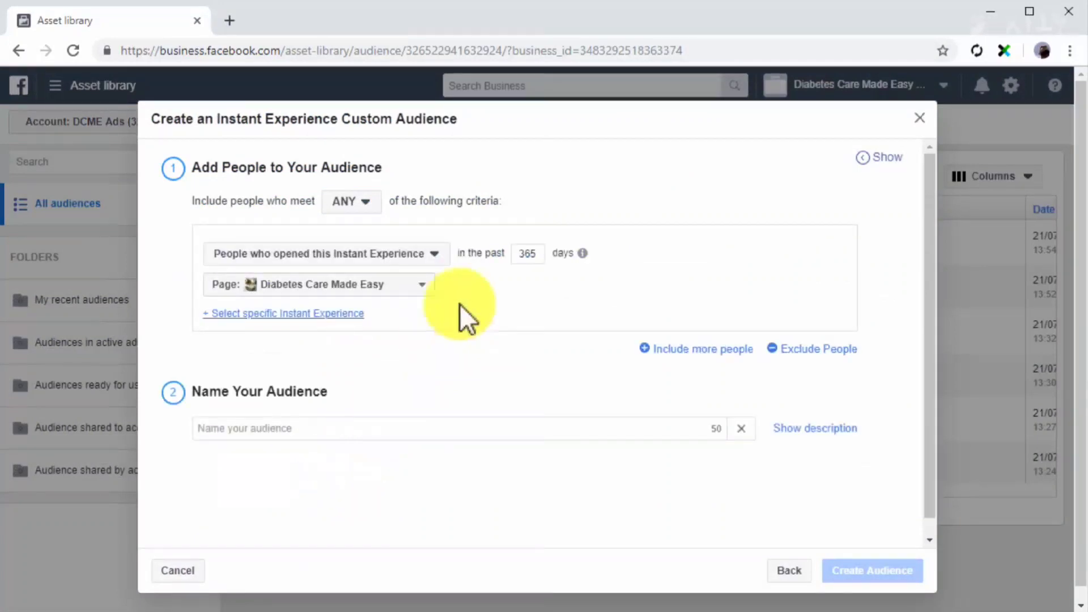
click(371, 200)
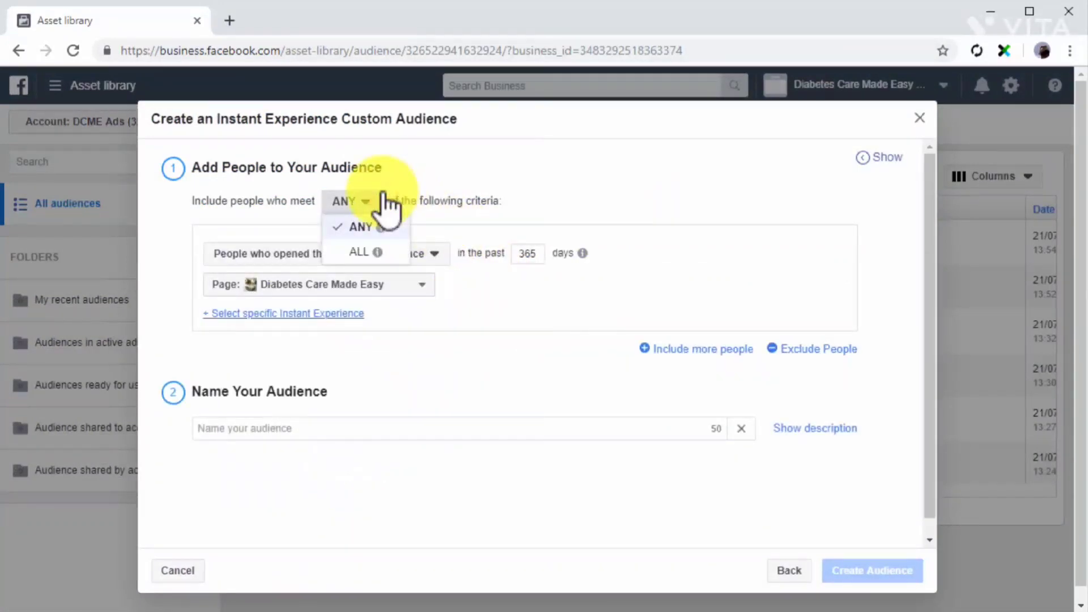
click(358, 228)
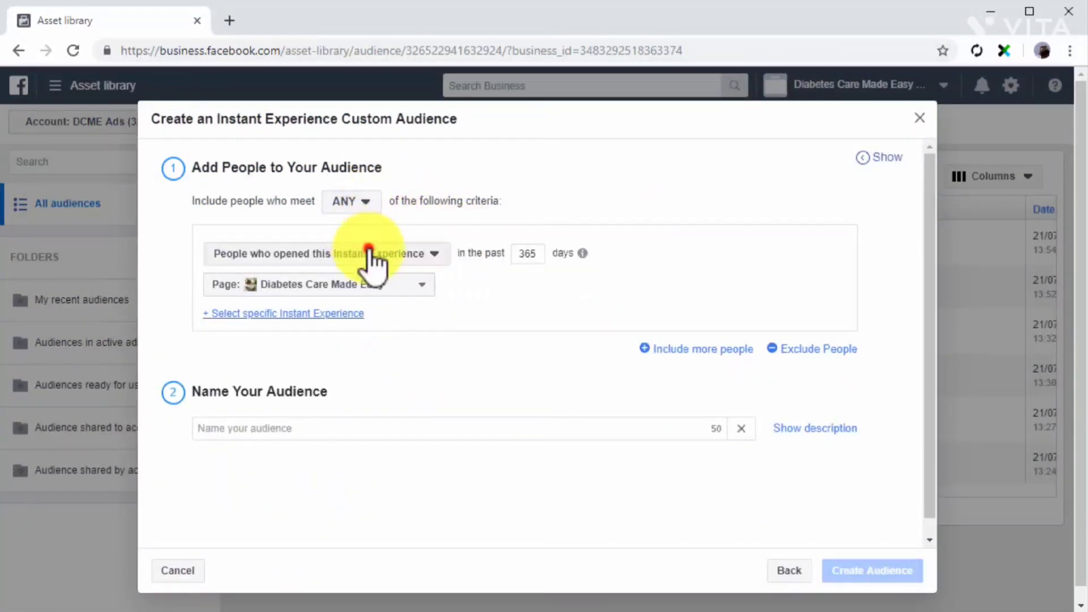
click(368, 252)
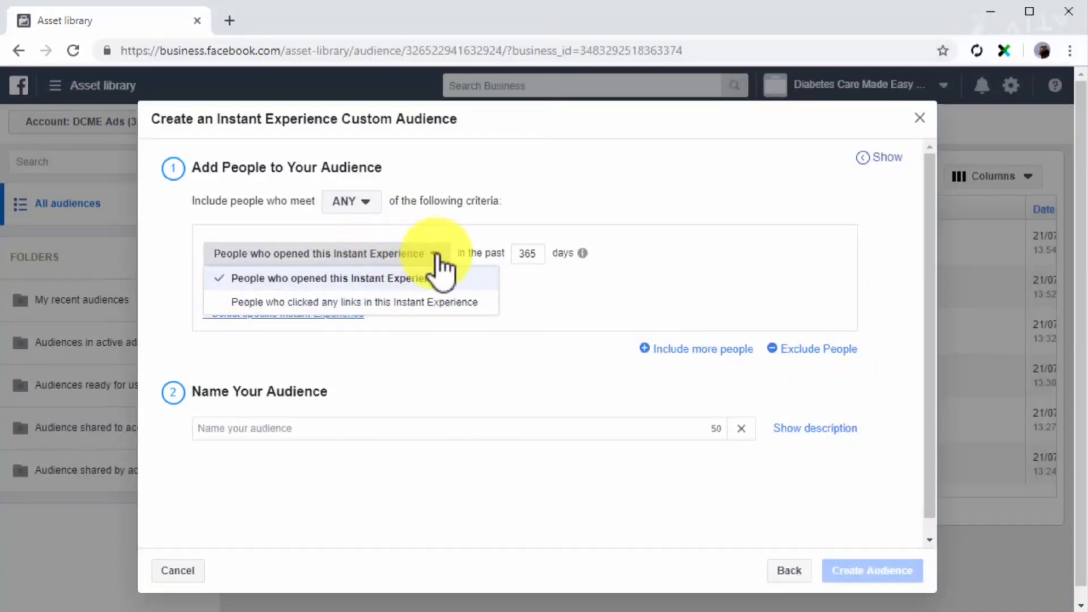
click(452, 303)
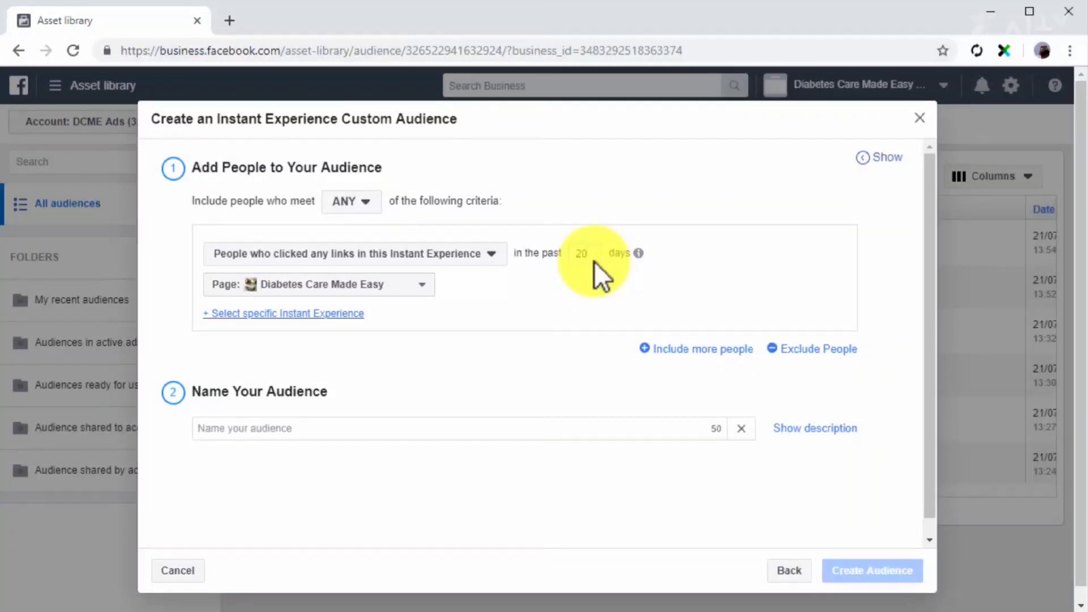
Choose the Diabetes Care Made Easy Page and its first listed Untitled Instant Experience as the audience source.
click(410, 290)
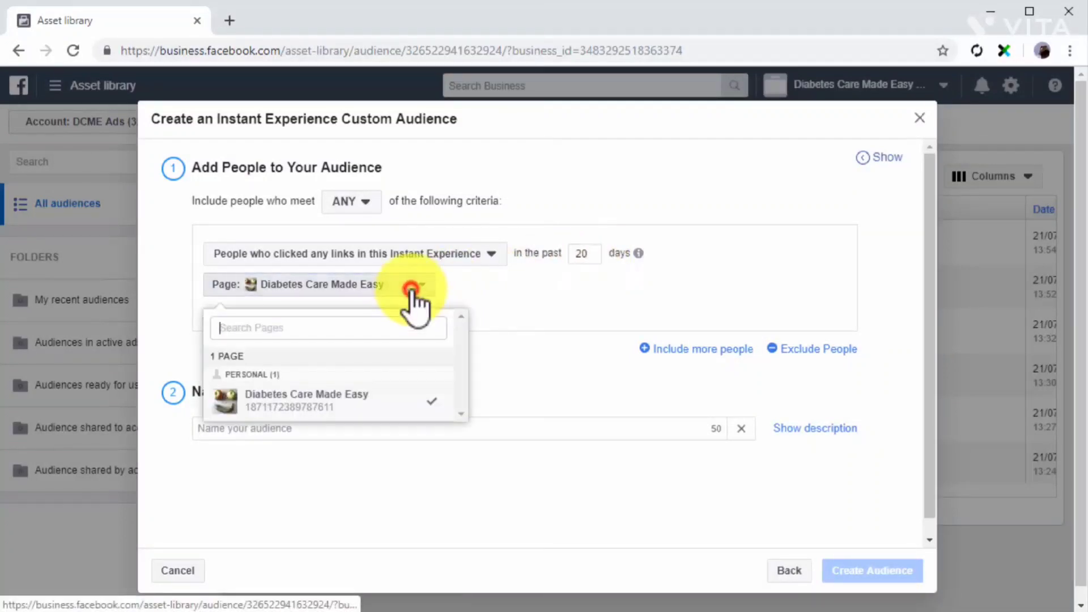
click(356, 403)
click(315, 319)
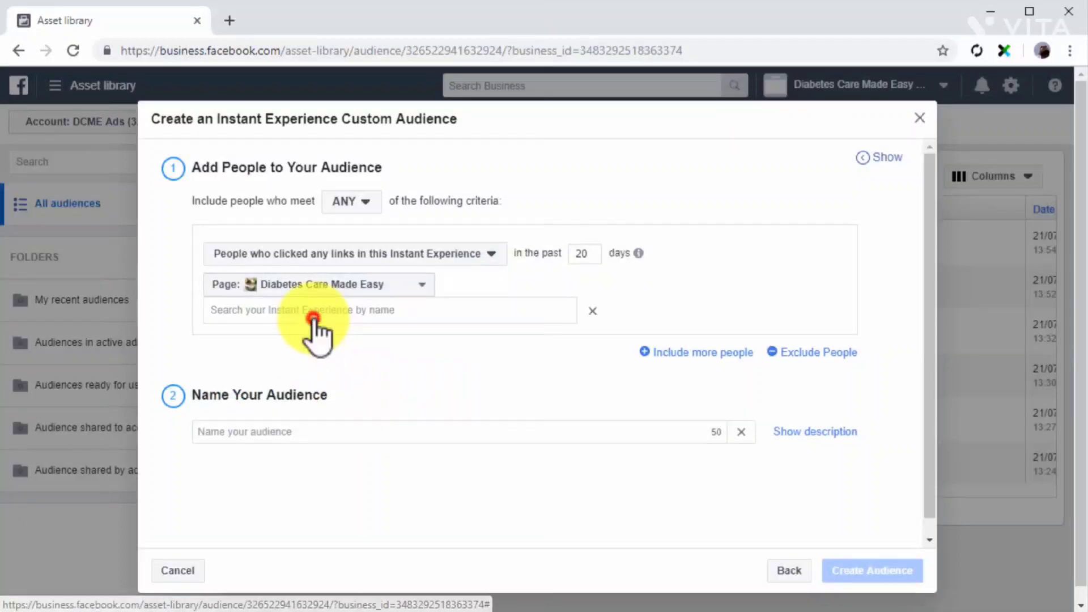
click(318, 313)
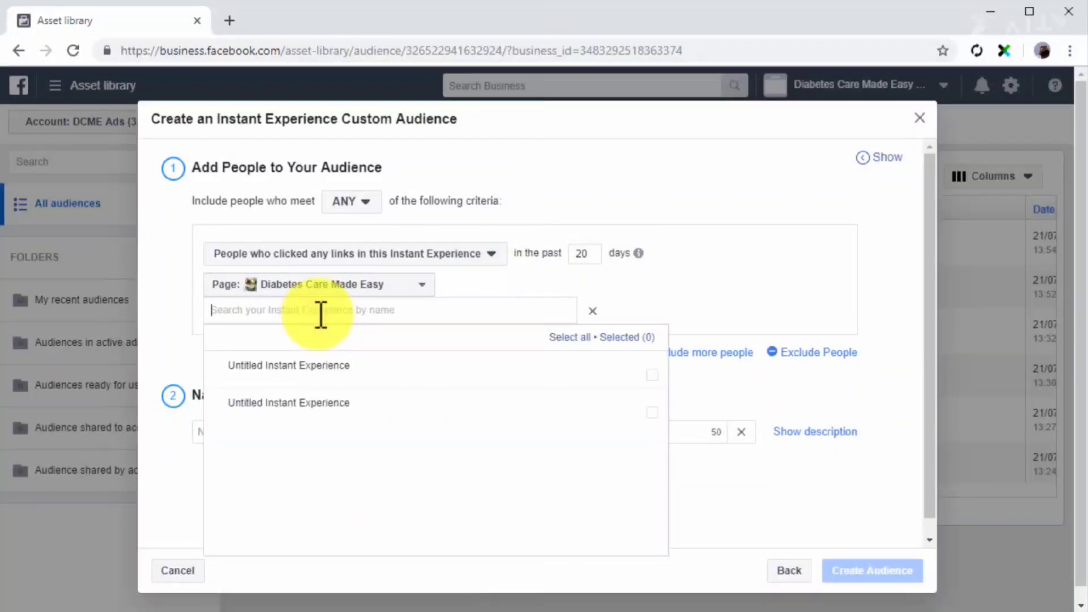
click(334, 378)
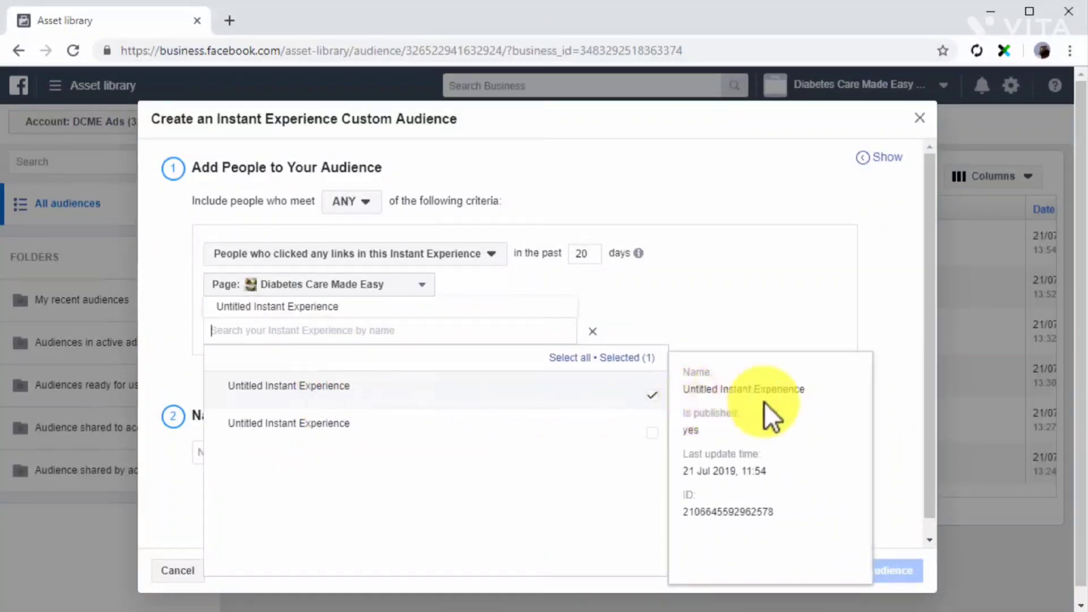
click(893, 403)
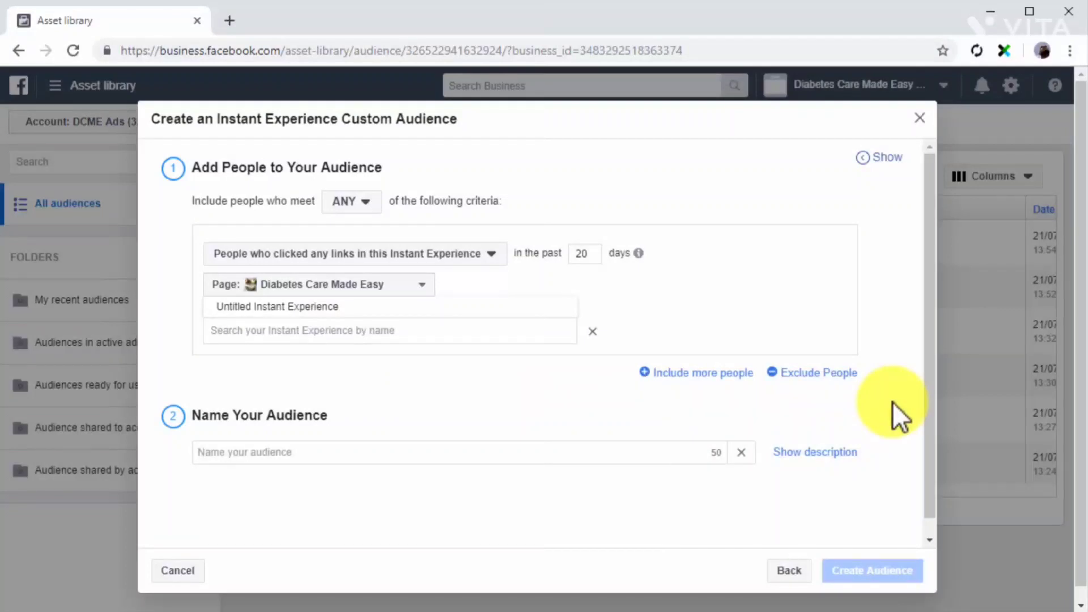
Name the audience Custom Instant Experience Audience and create it.
click(613, 452)
text(Custom Instant Experience Audience)
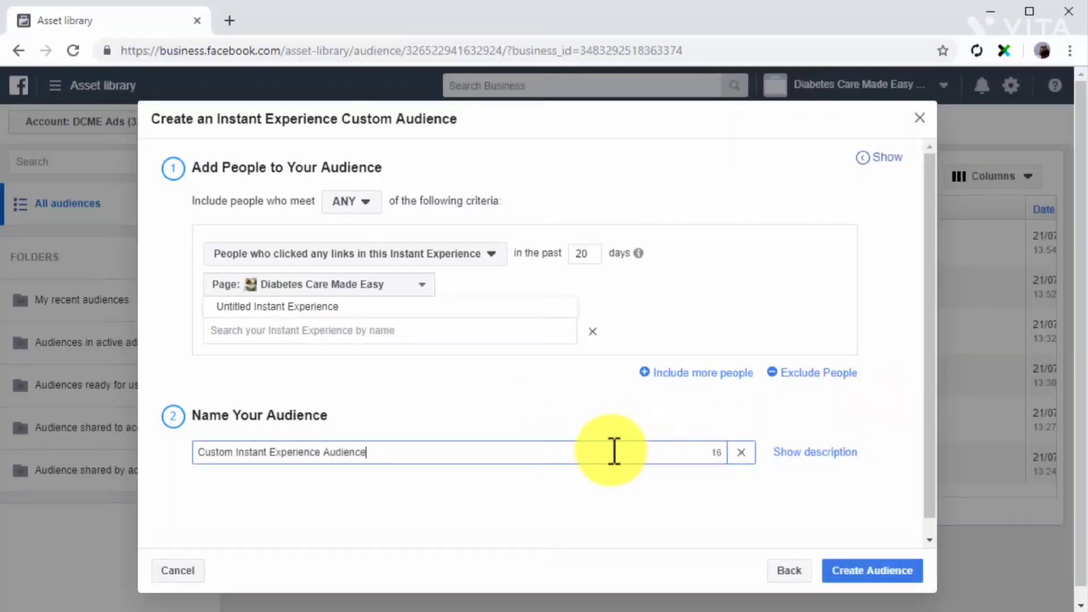
click(864, 568)
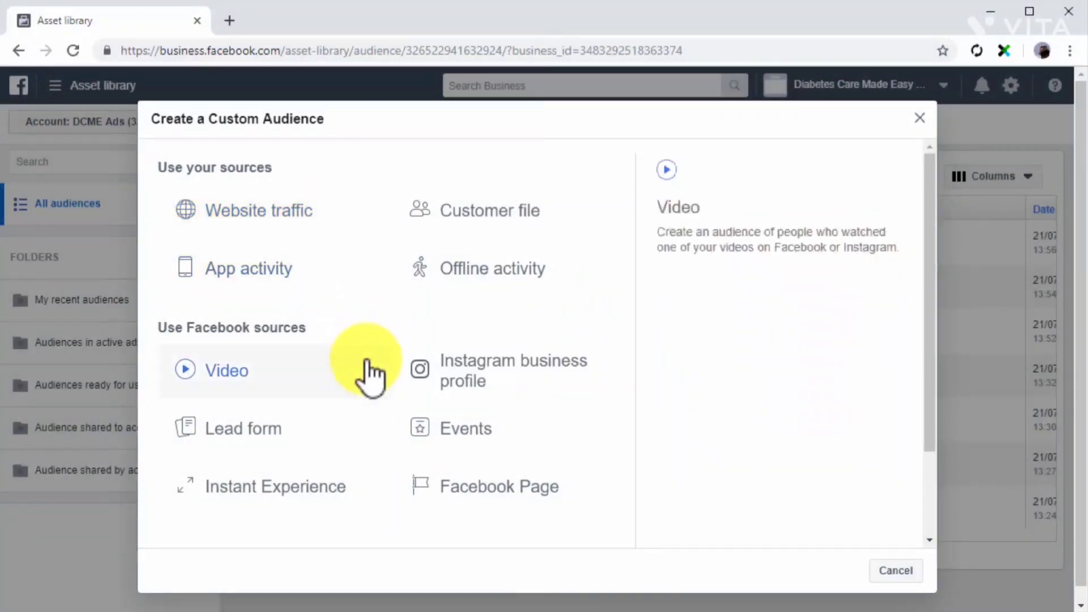
Start an Instagram business profile custom audience of people who engaged with any post or ad in the past 10 days, meeting ANY criteria.
click(543, 379)
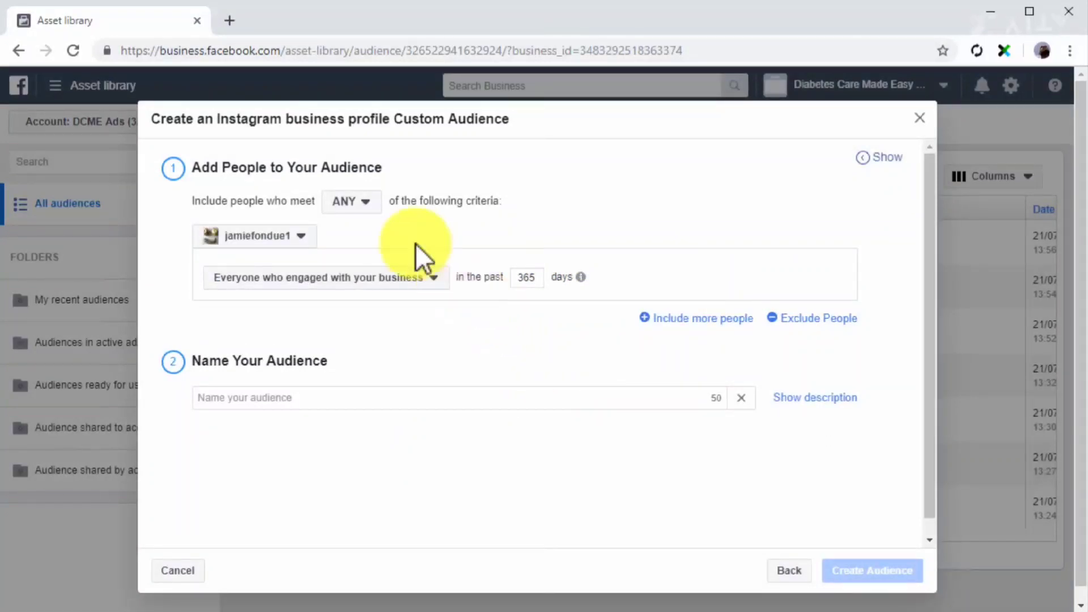
click(370, 201)
click(359, 227)
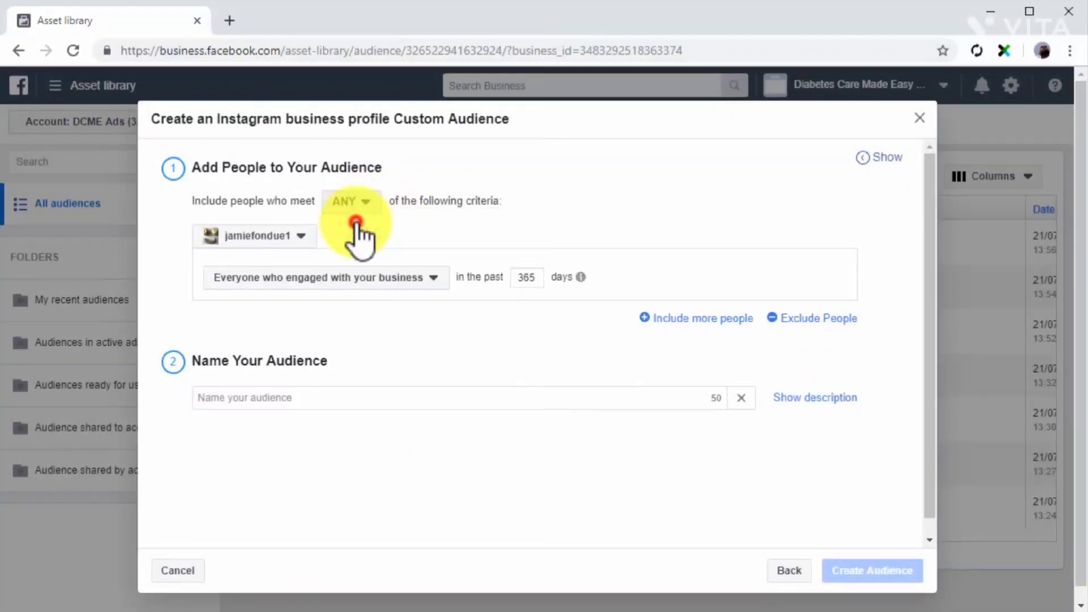
click(310, 241)
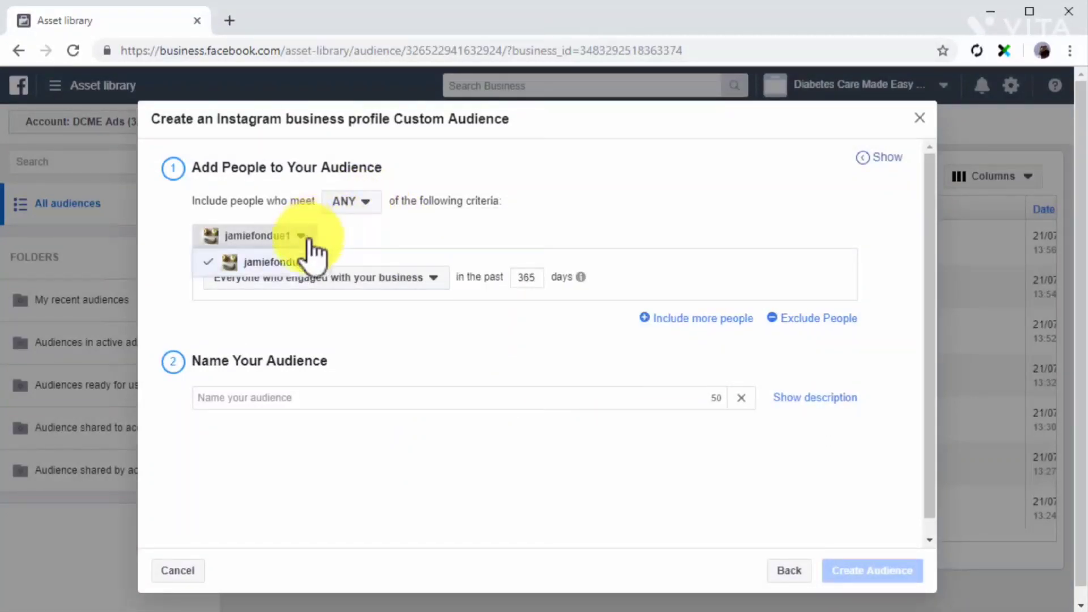
click(309, 256)
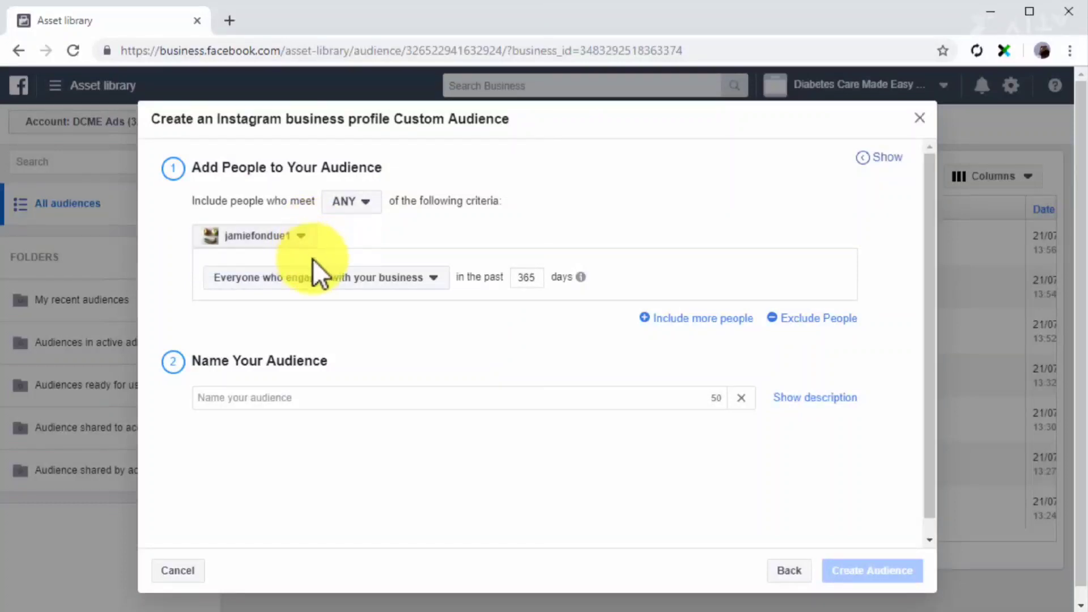
click(429, 277)
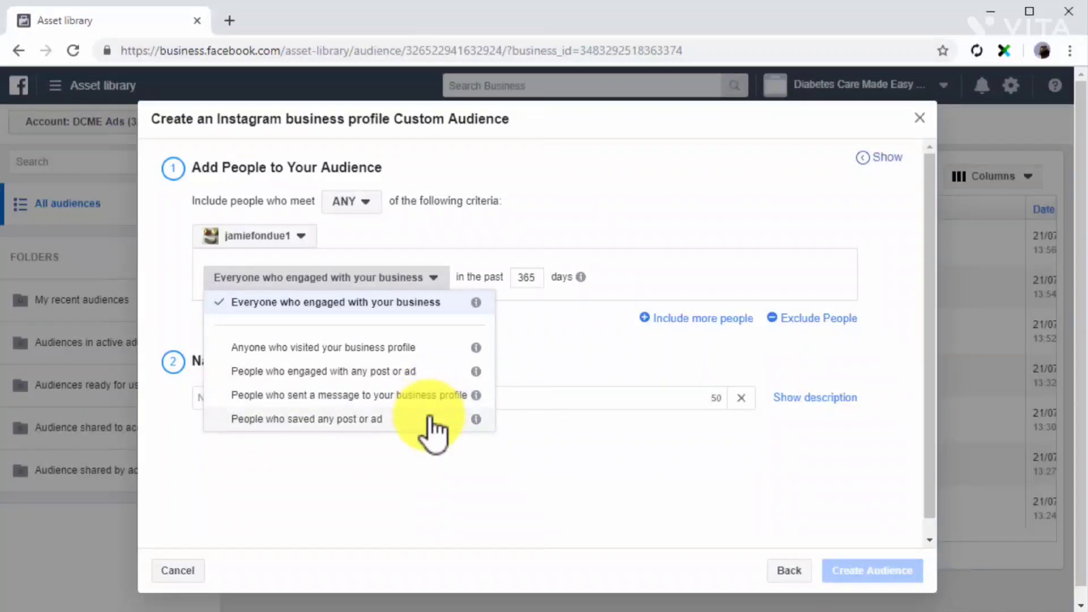
click(430, 371)
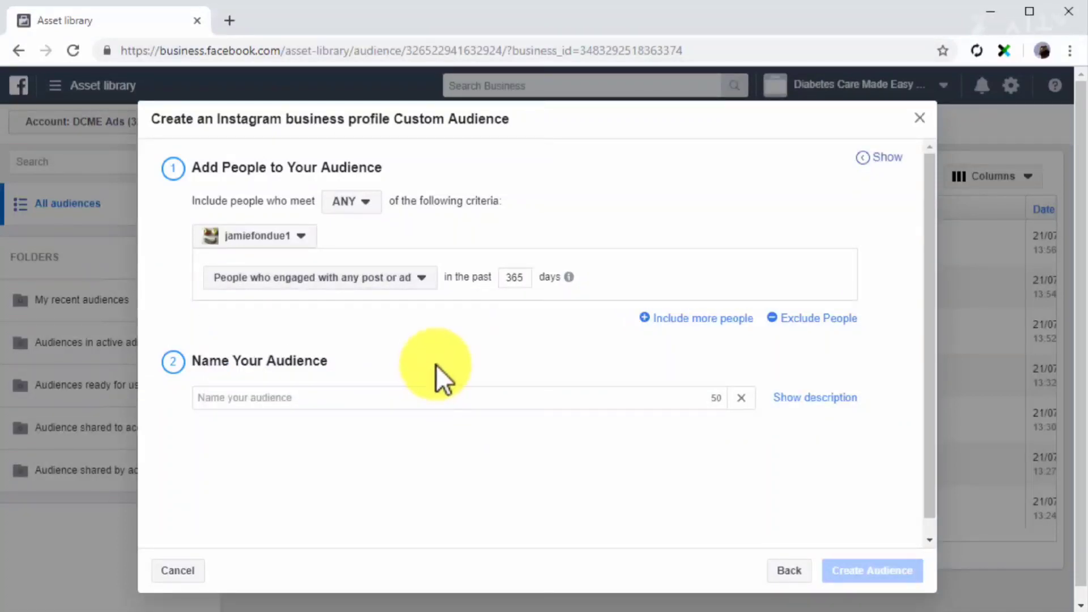
double_click(524, 277)
text(10)
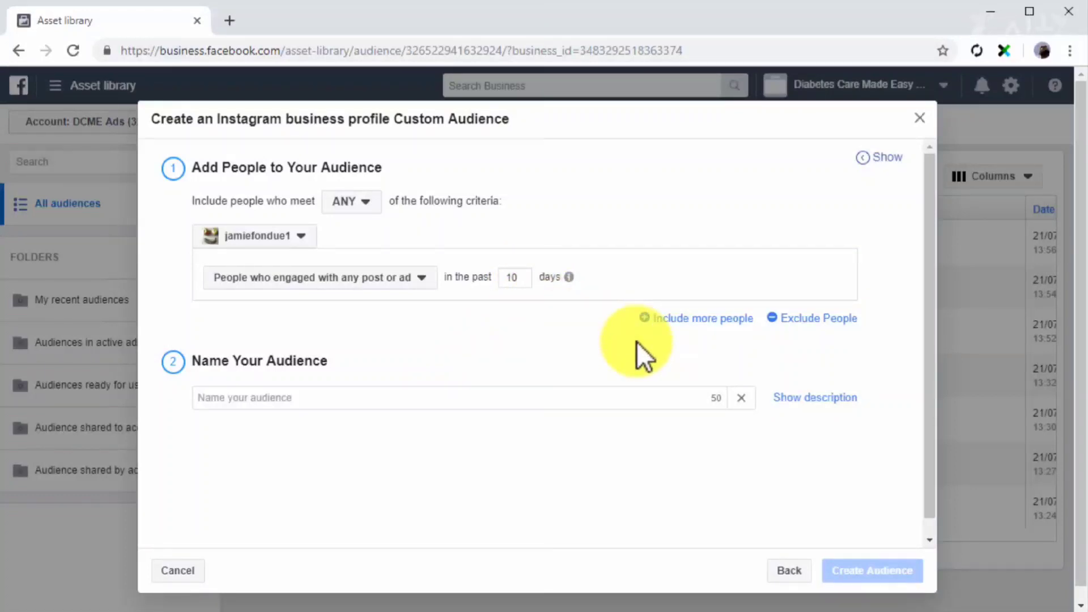
Name the audience Custom Instagram Profile Audience and create it.
click(558, 398)
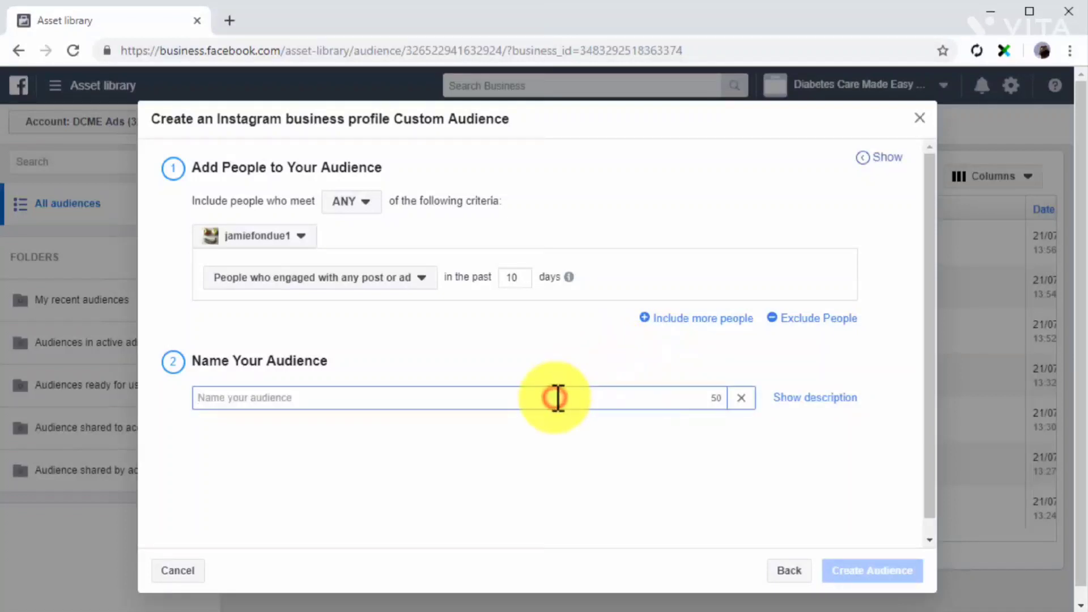
text(Custom Instagram Profile Audience)
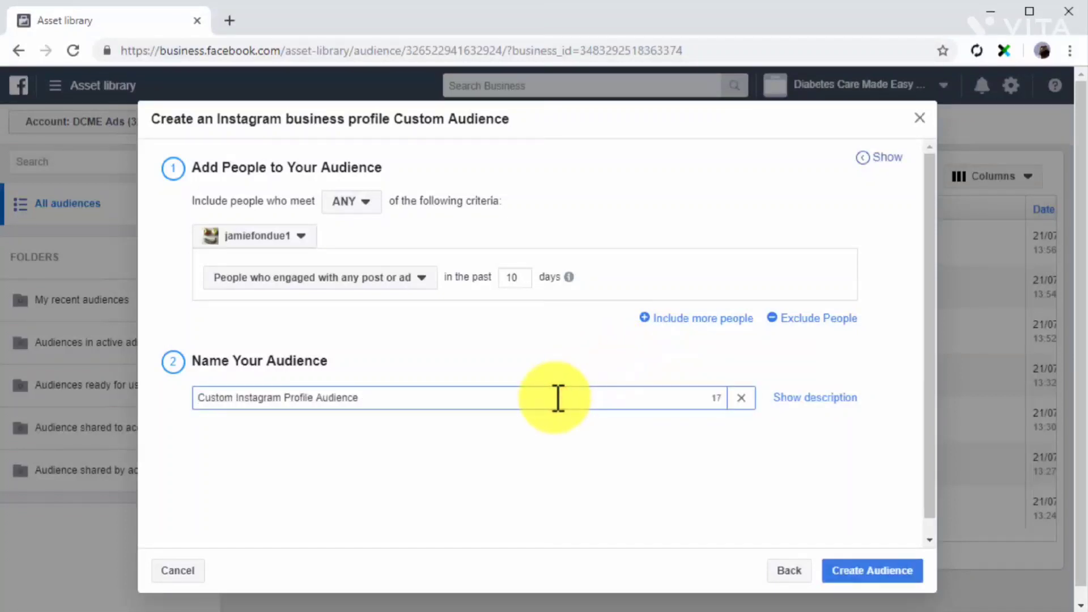
click(849, 570)
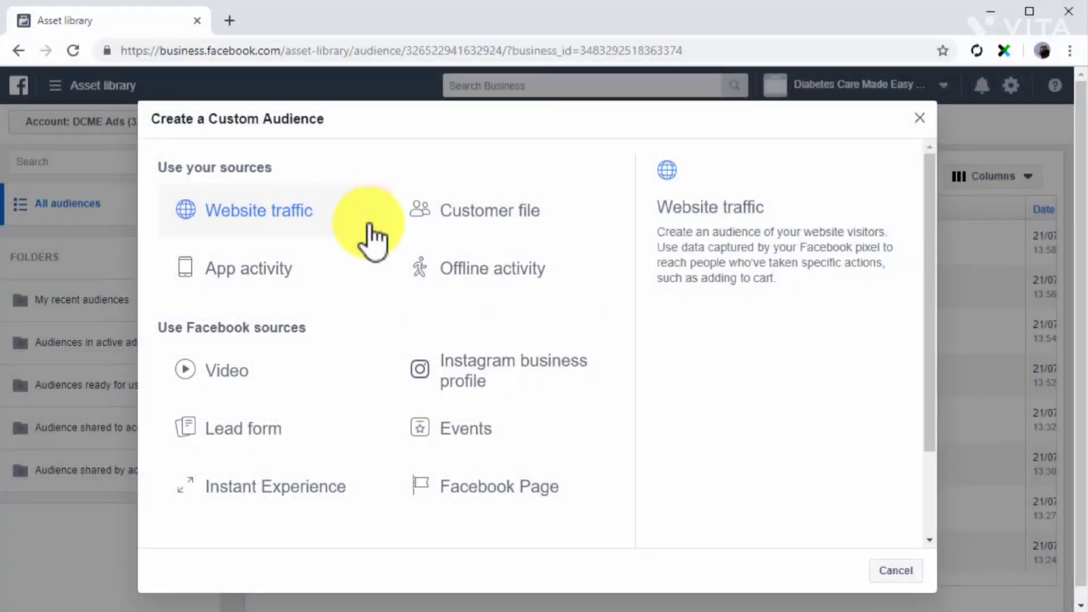
Start an event custom audience meeting ANY criteria, for people who have visited the event page.
click(457, 436)
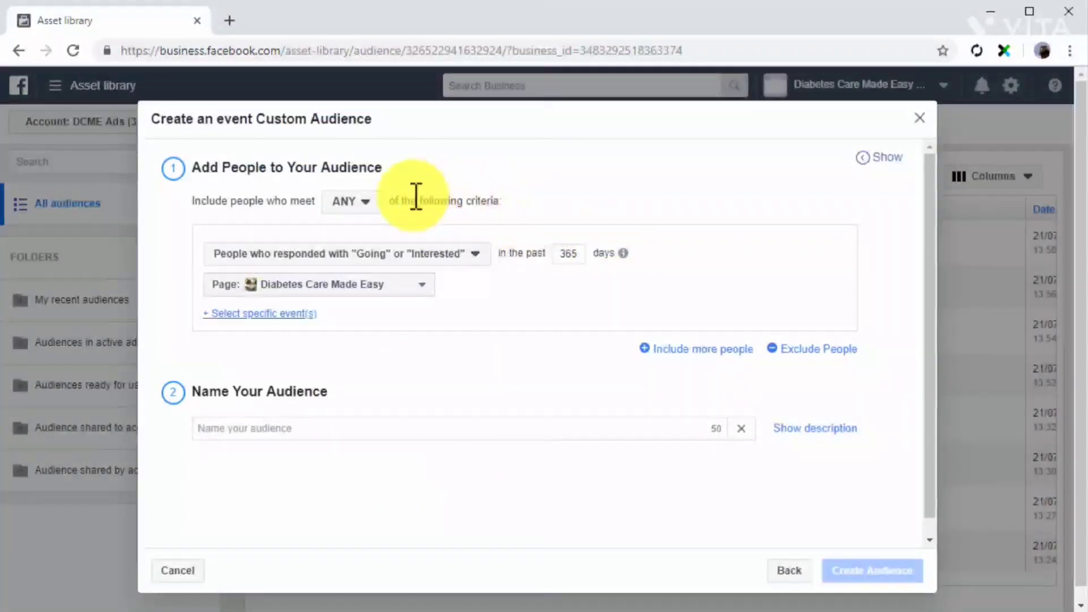
click(366, 204)
click(362, 221)
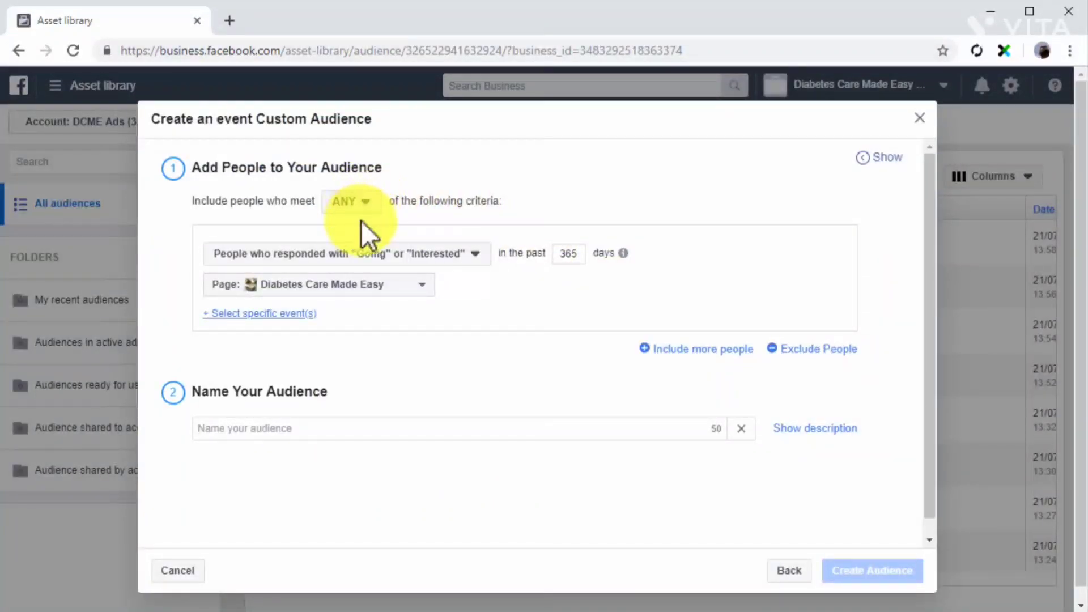
click(476, 261)
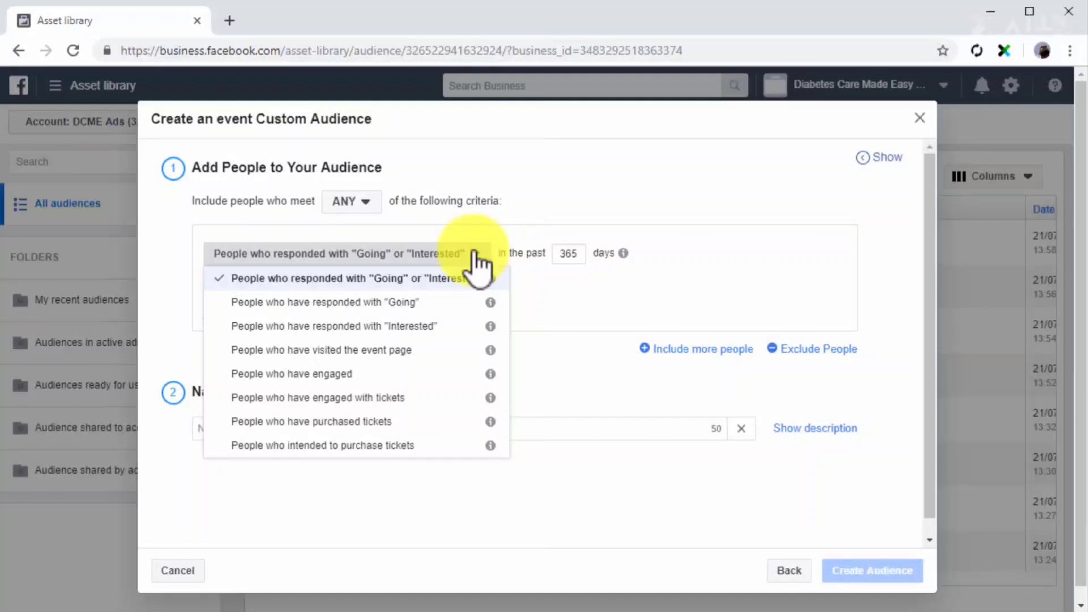
click(449, 350)
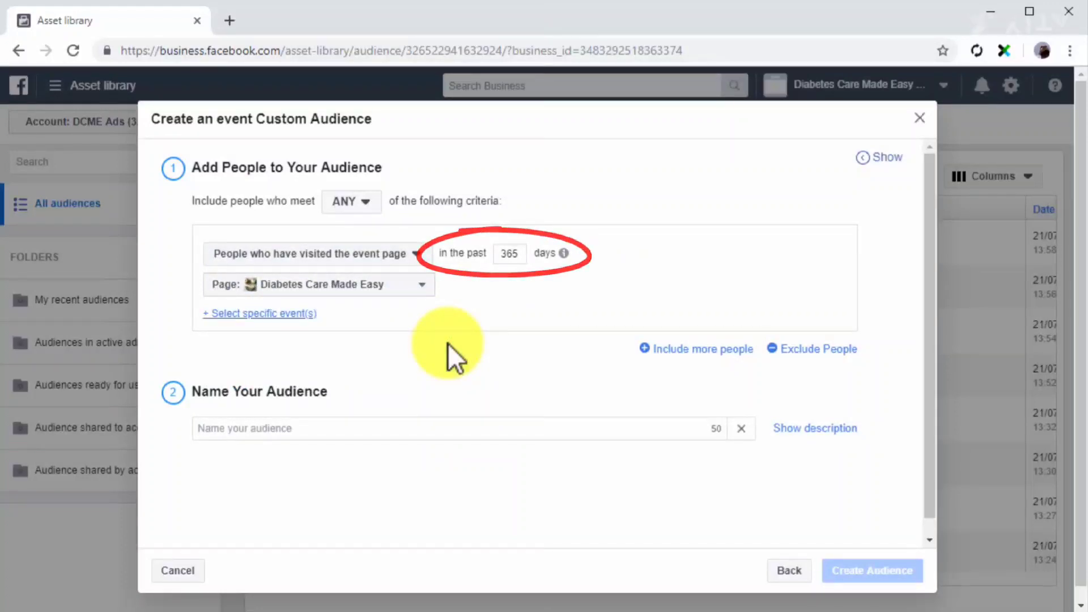
Choose the Diabetes Care Made Easy Page and its Healthy World Taste Summit 2019 event as the audience source.
click(383, 289)
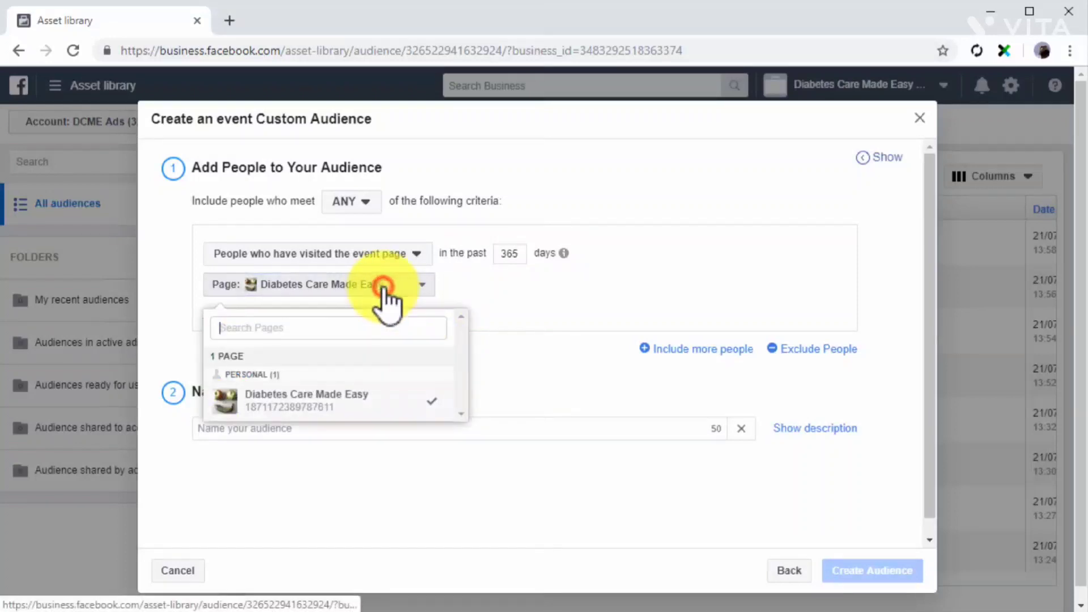
click(324, 400)
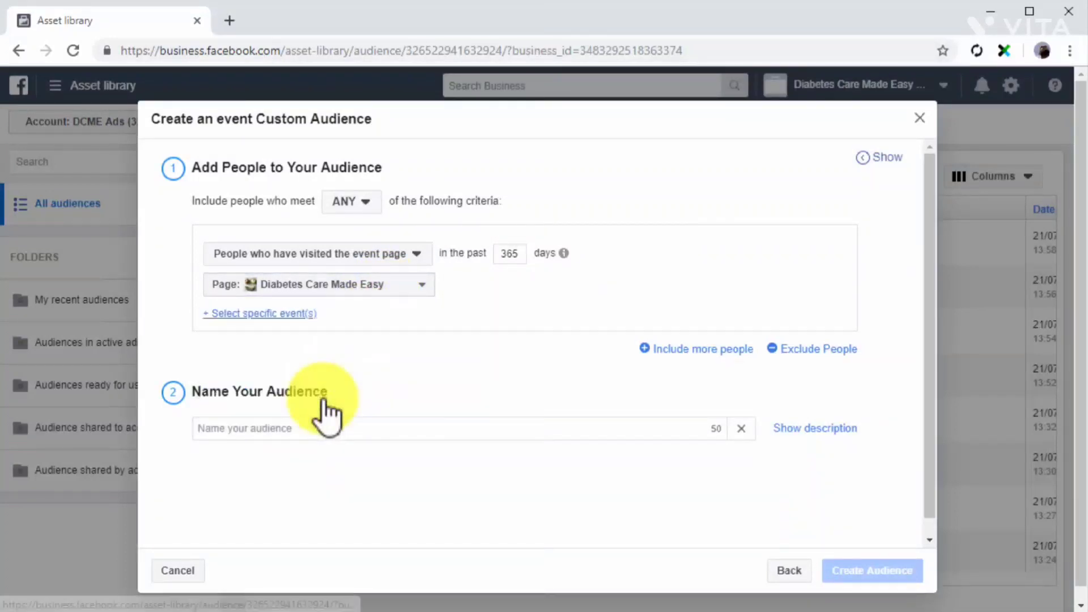
click(287, 314)
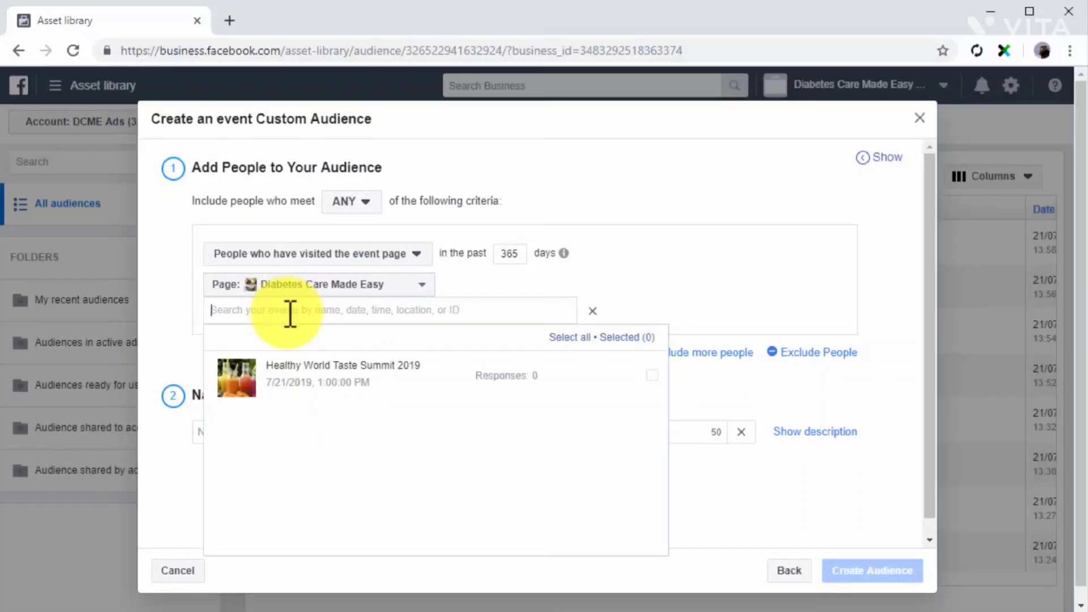
click(318, 377)
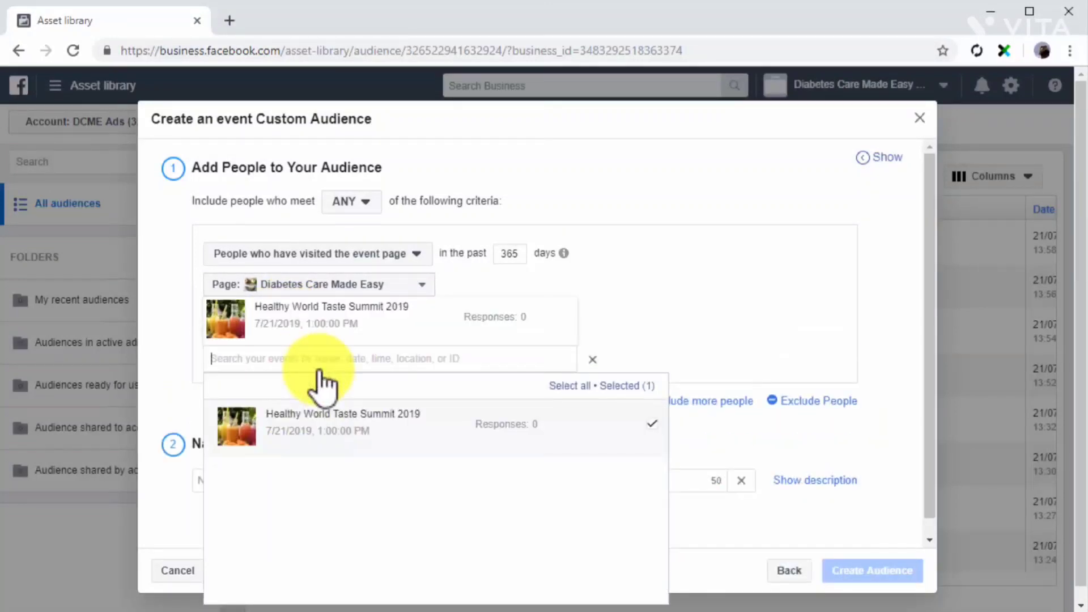
Name the event audience Custom Event Audience and create it.
click(764, 424)
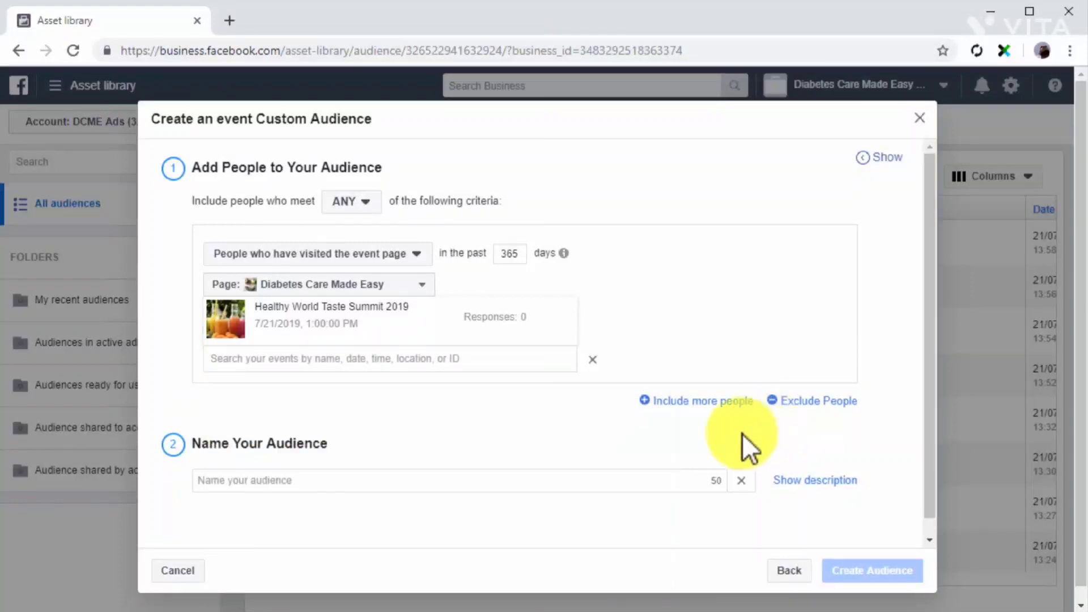
click(664, 491)
text(Custom Event Audience)
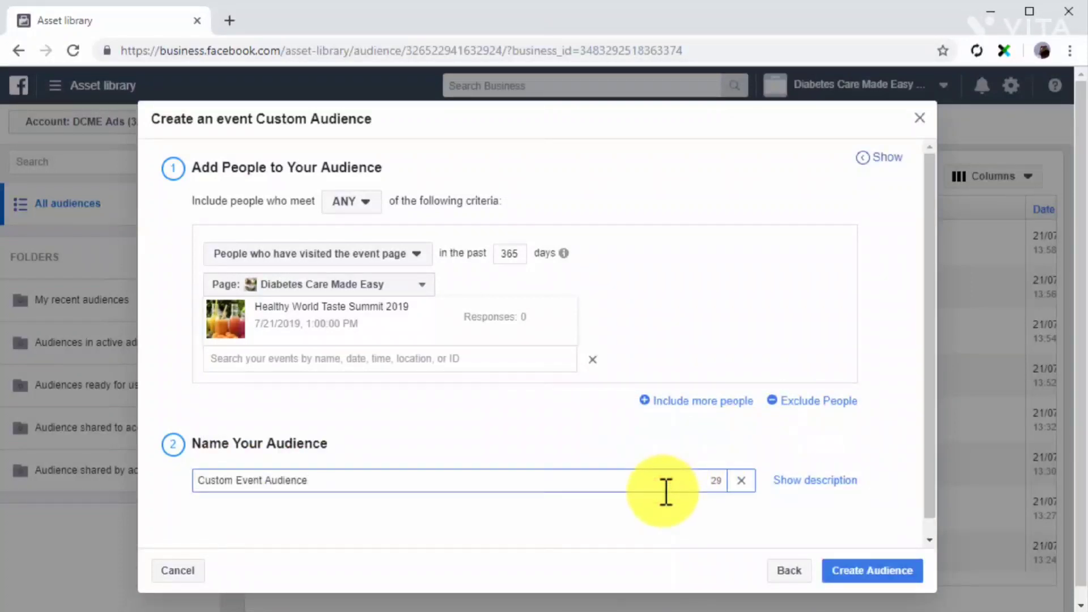
click(847, 573)
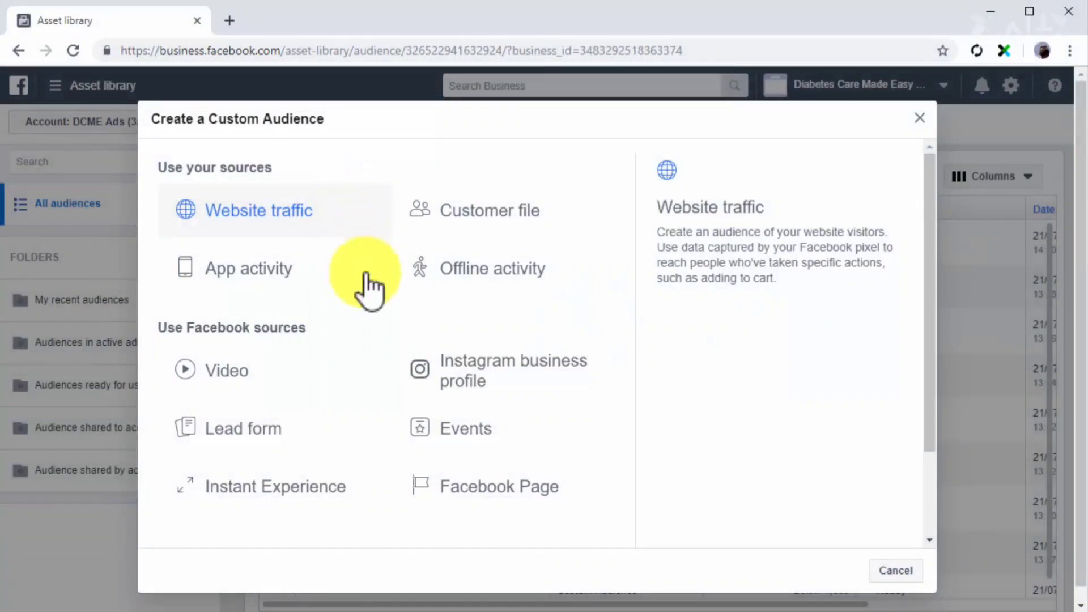
Start a Facebook Page custom audience meeting ANY criteria, with the Diabetes Care Made Easy Page as its source.
click(475, 488)
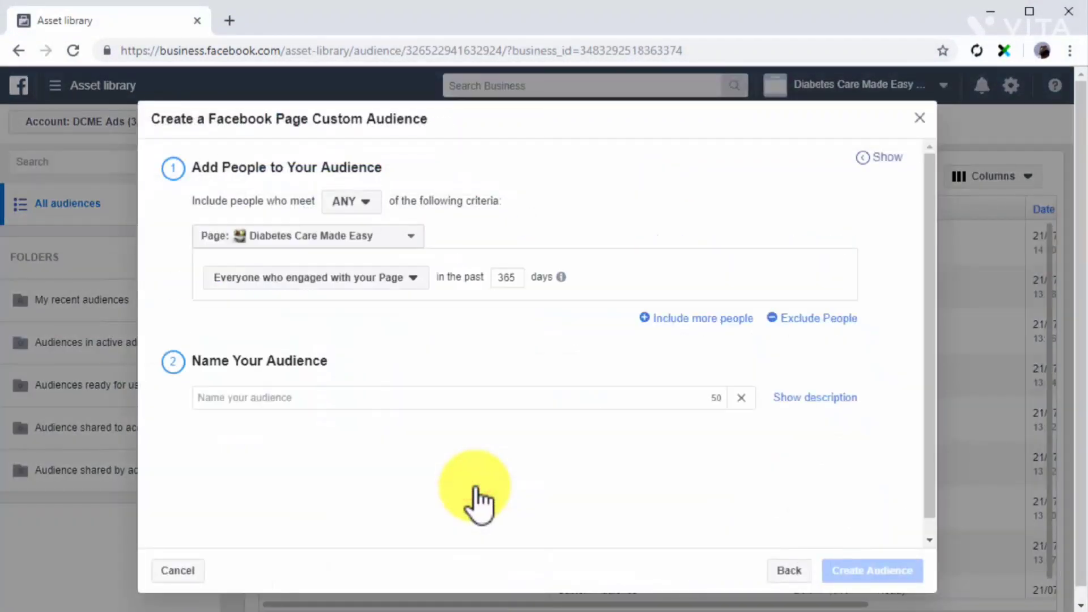
click(368, 202)
click(366, 226)
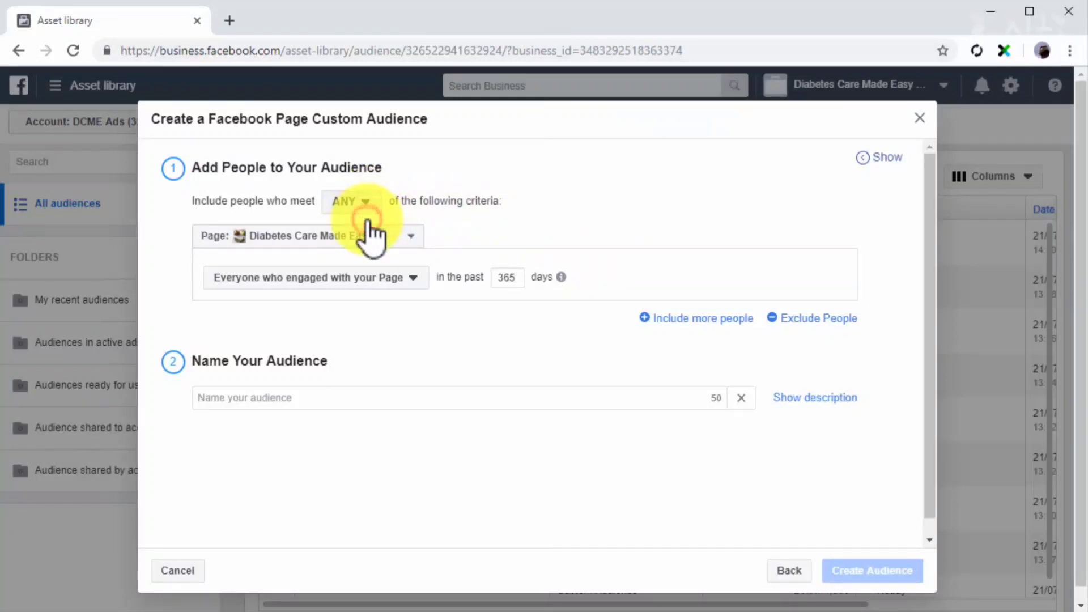
click(414, 237)
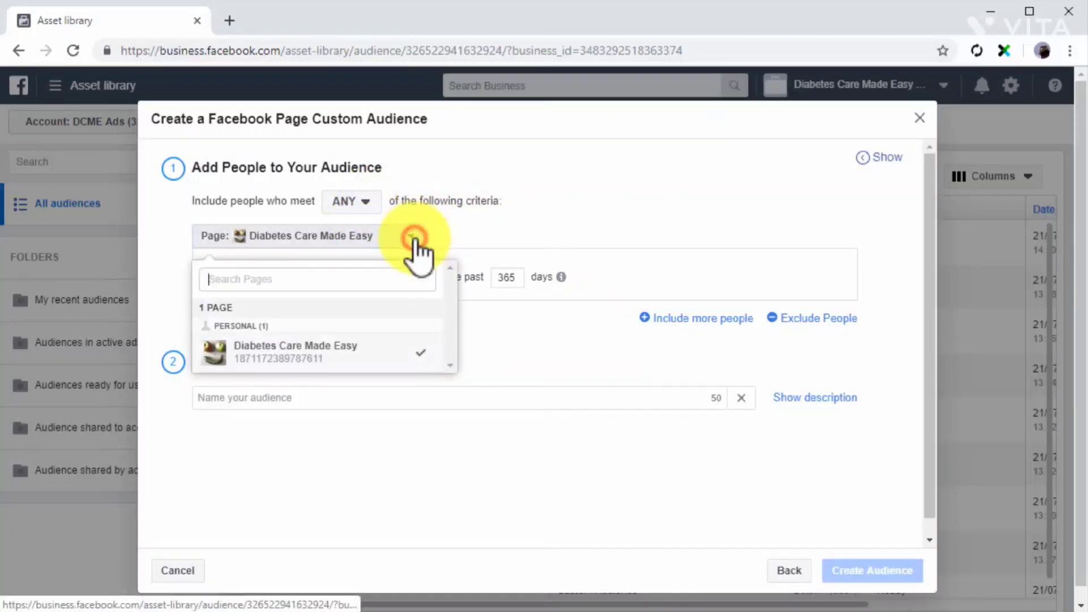
click(373, 348)
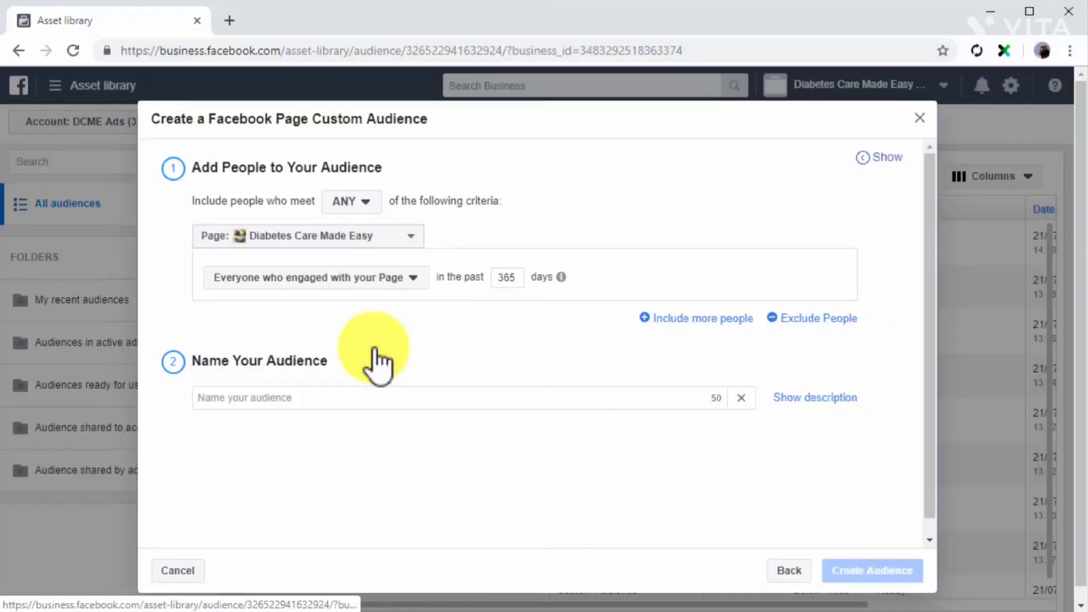
Include anyone who visited the Page in the past 20 days.
click(412, 278)
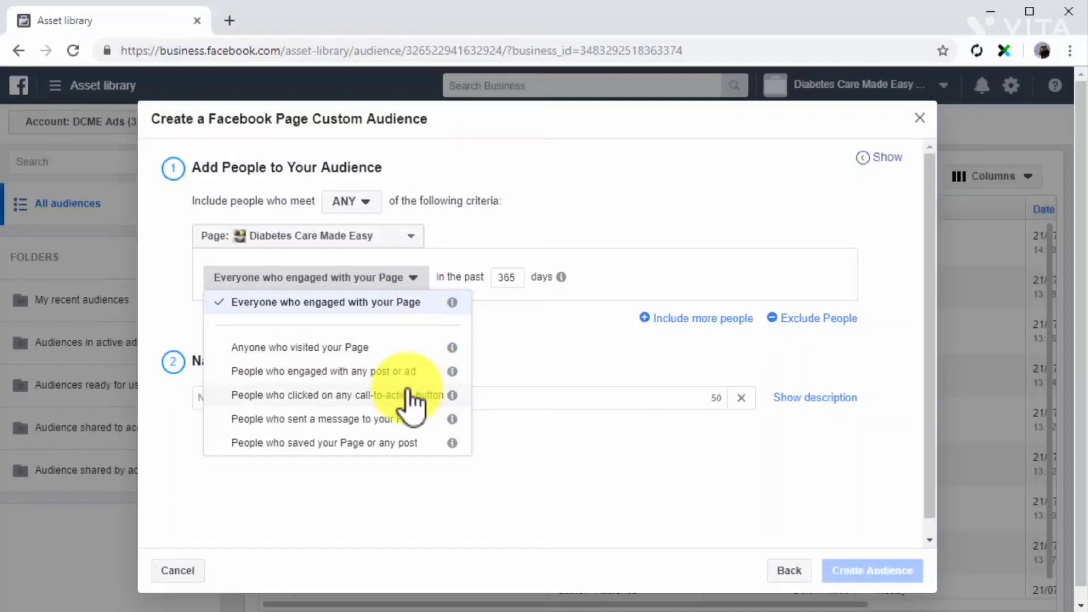
click(408, 351)
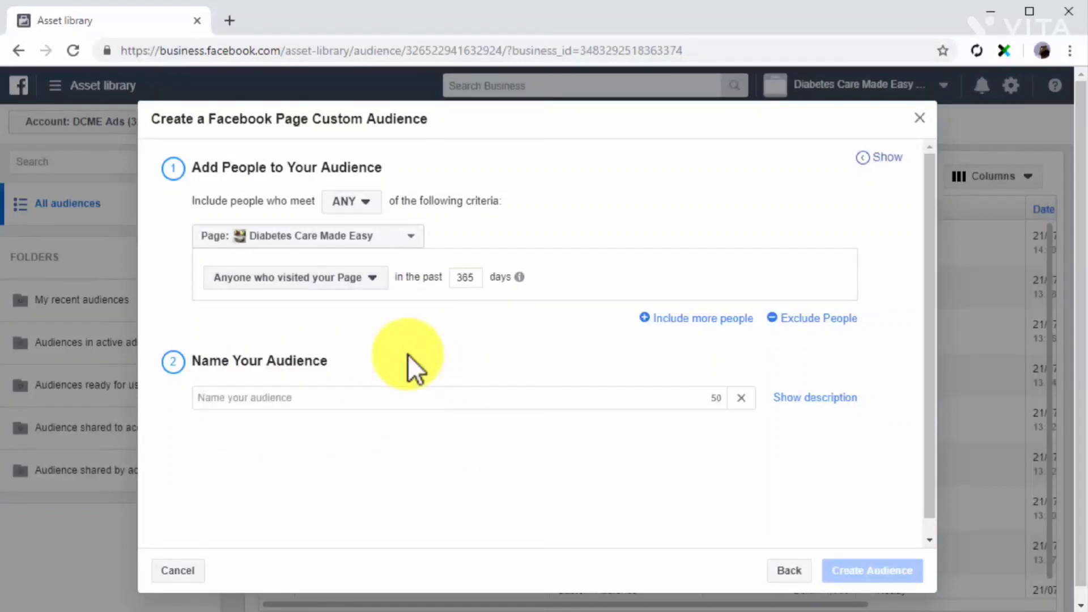
key(BackSpace)
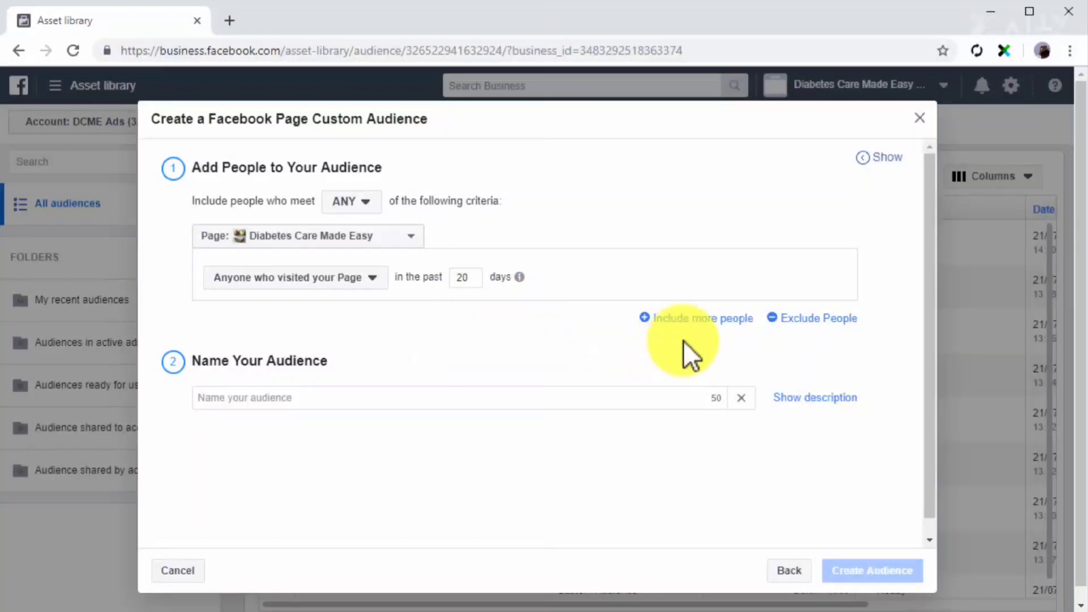
Name the Page audience Custom Page Audience and create it.
click(630, 392)
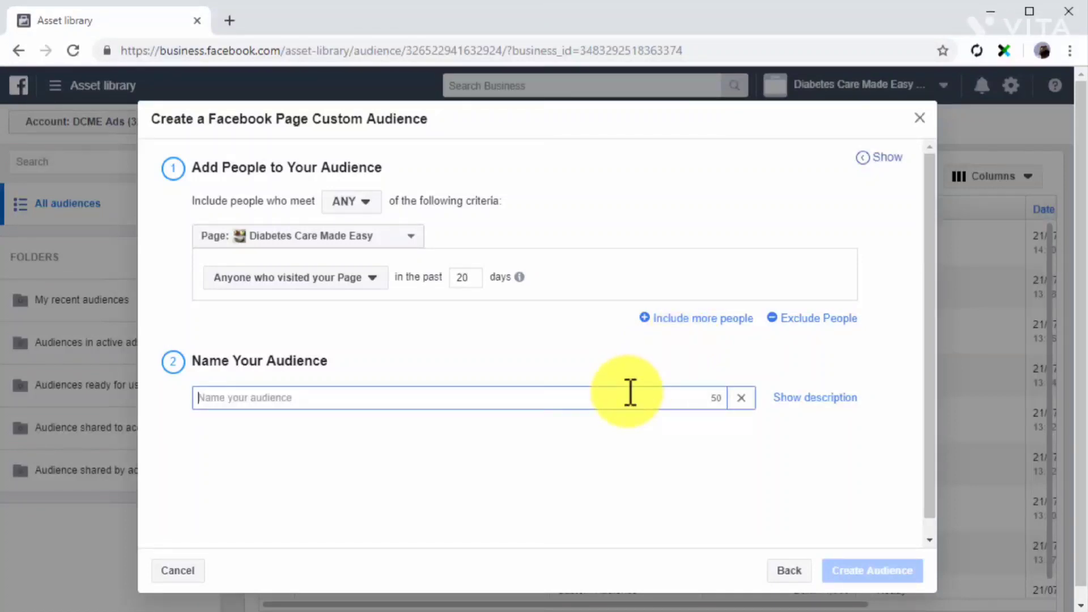
text(Custom Page Audience)
click(883, 571)
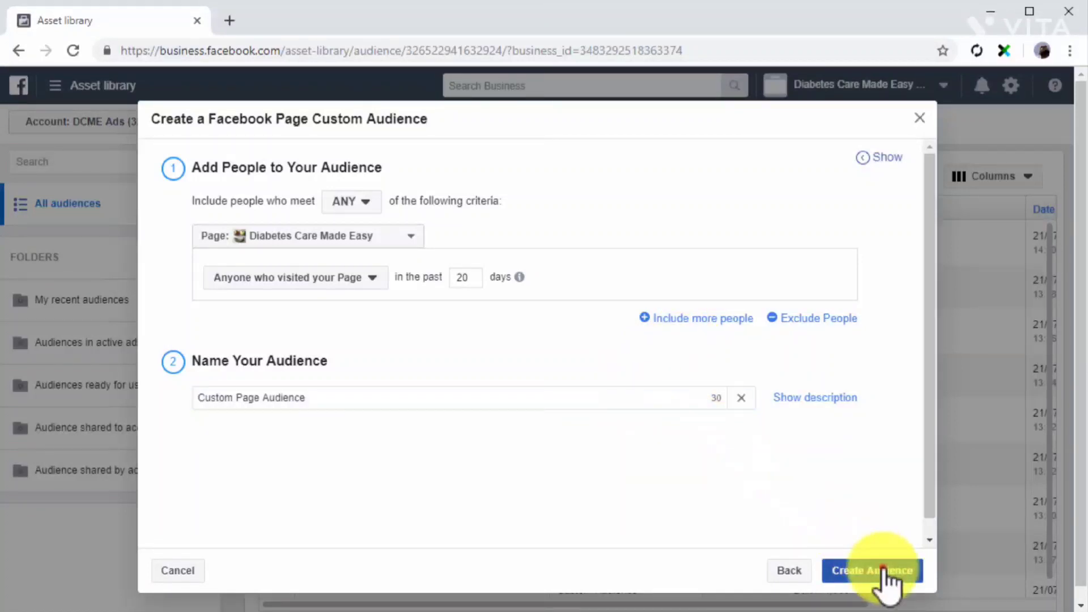
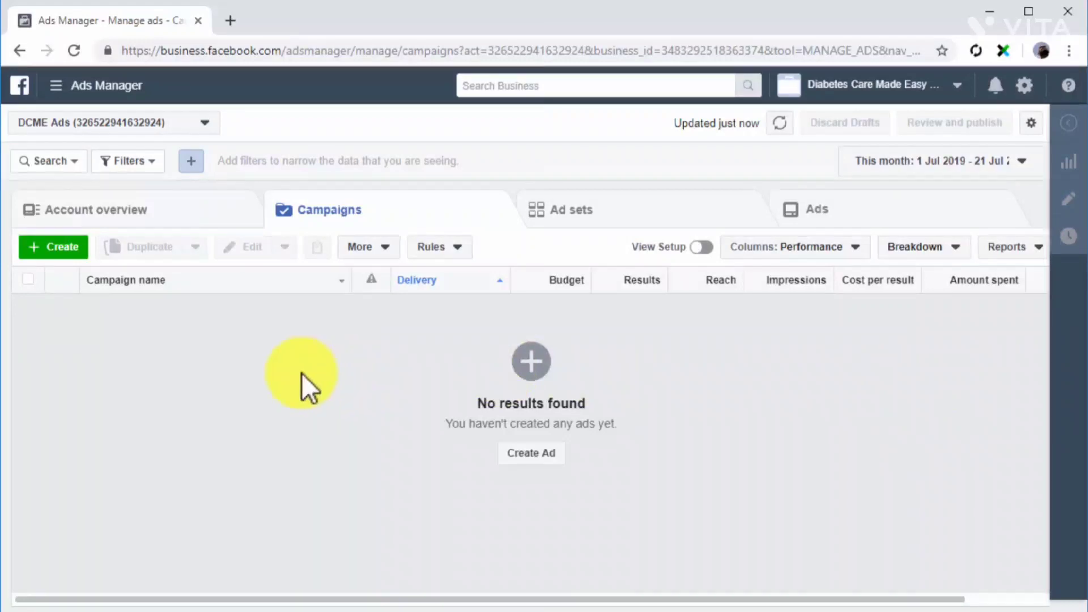
Open the Audiences library and start a custom audience based on website traffic.
click(96, 91)
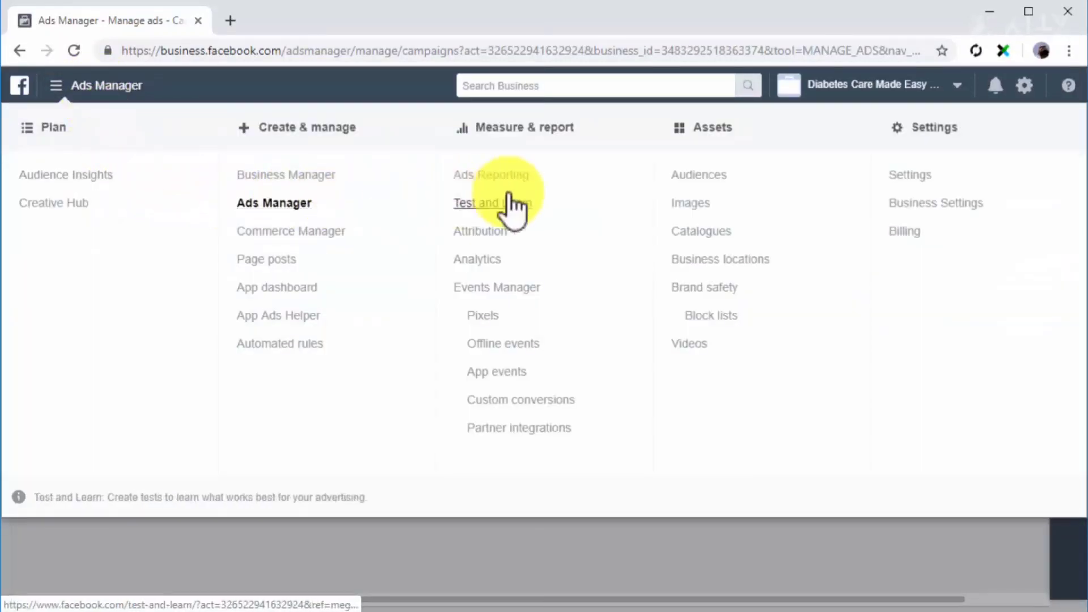
click(682, 180)
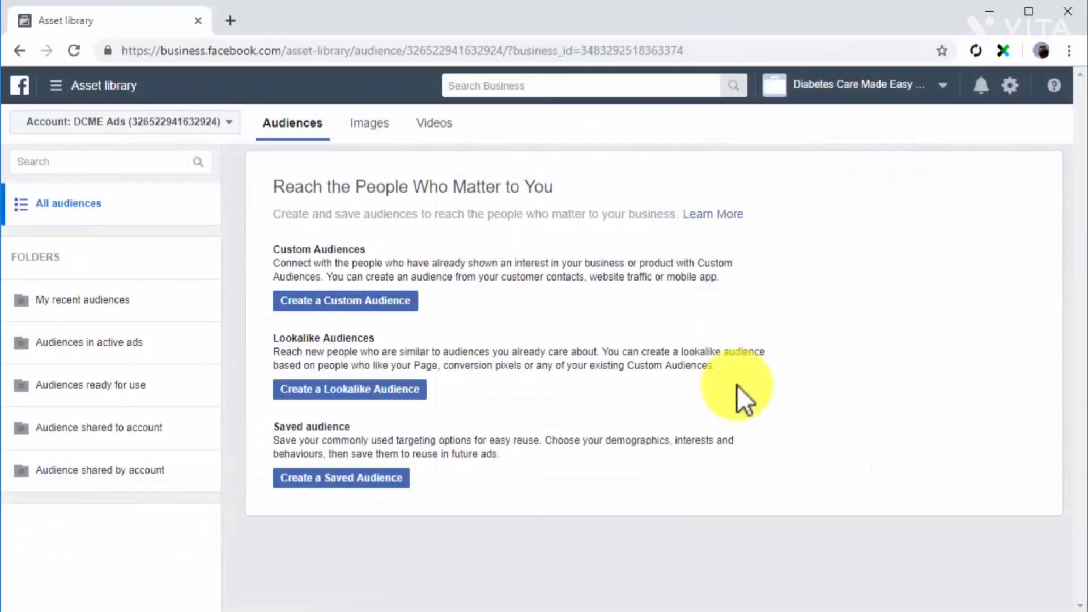
click(396, 300)
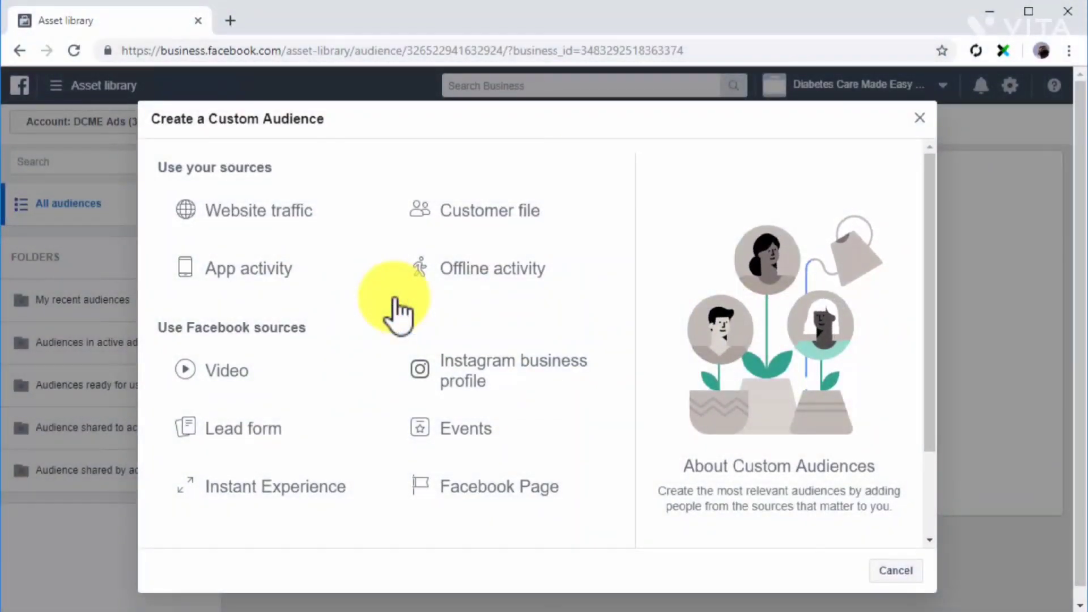
click(316, 214)
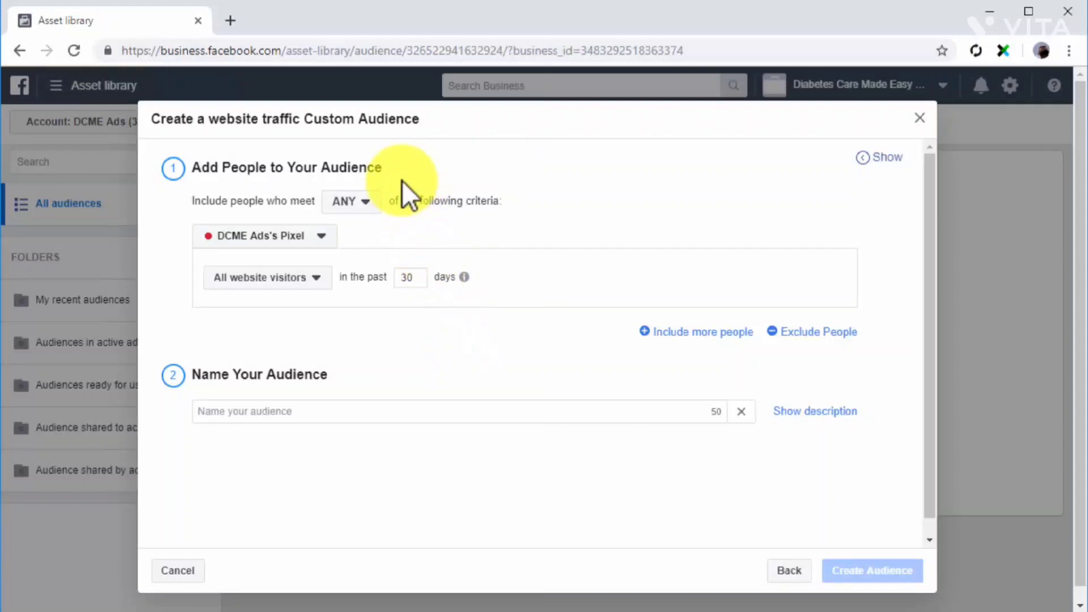
click(373, 199)
mouse_move(384, 229)
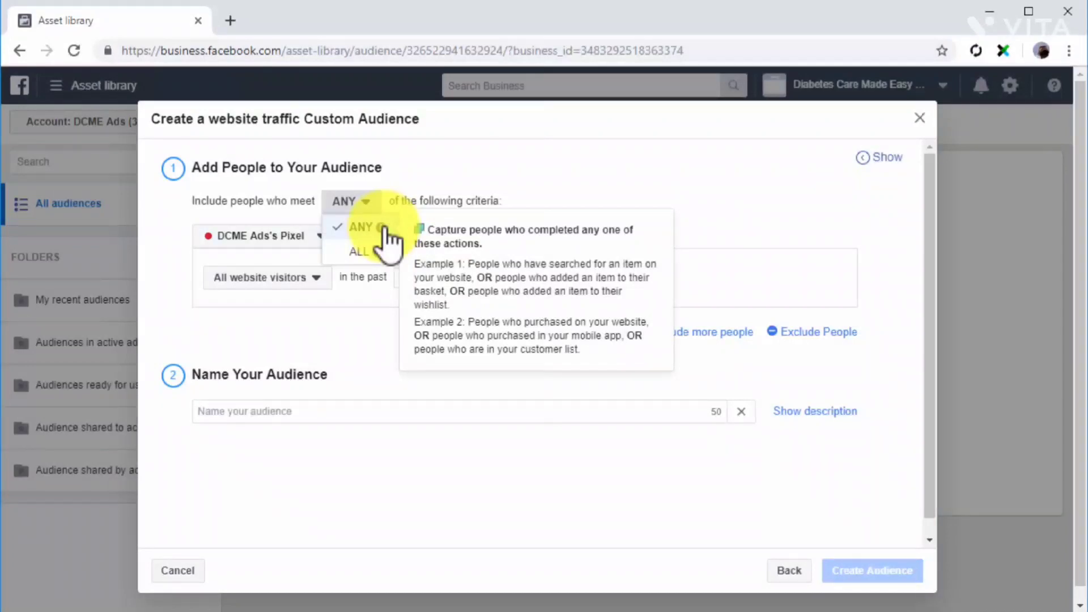
mouse_move(378, 256)
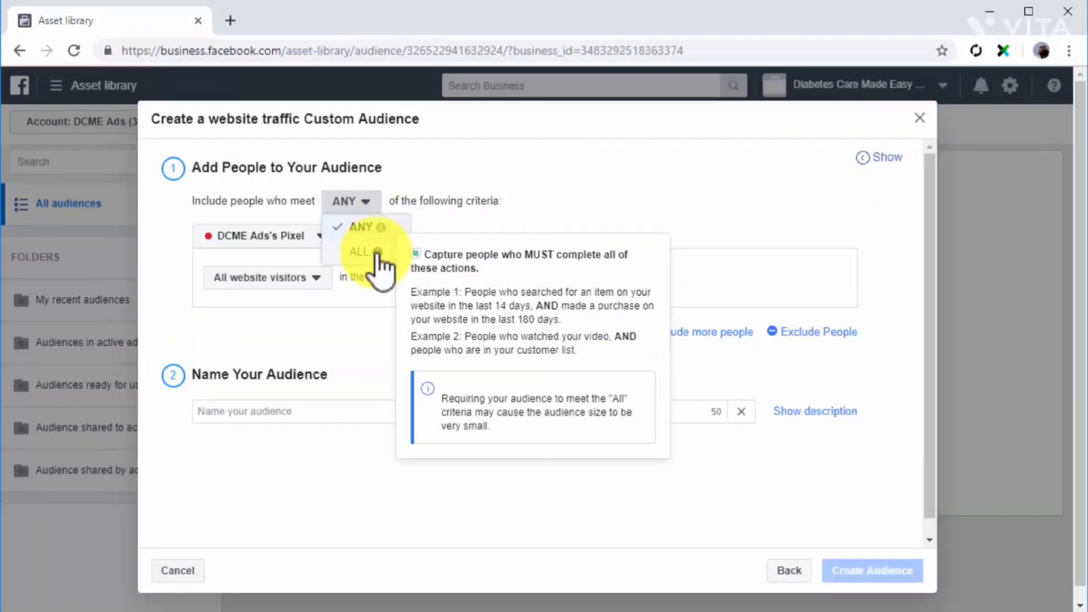
click(364, 232)
click(333, 238)
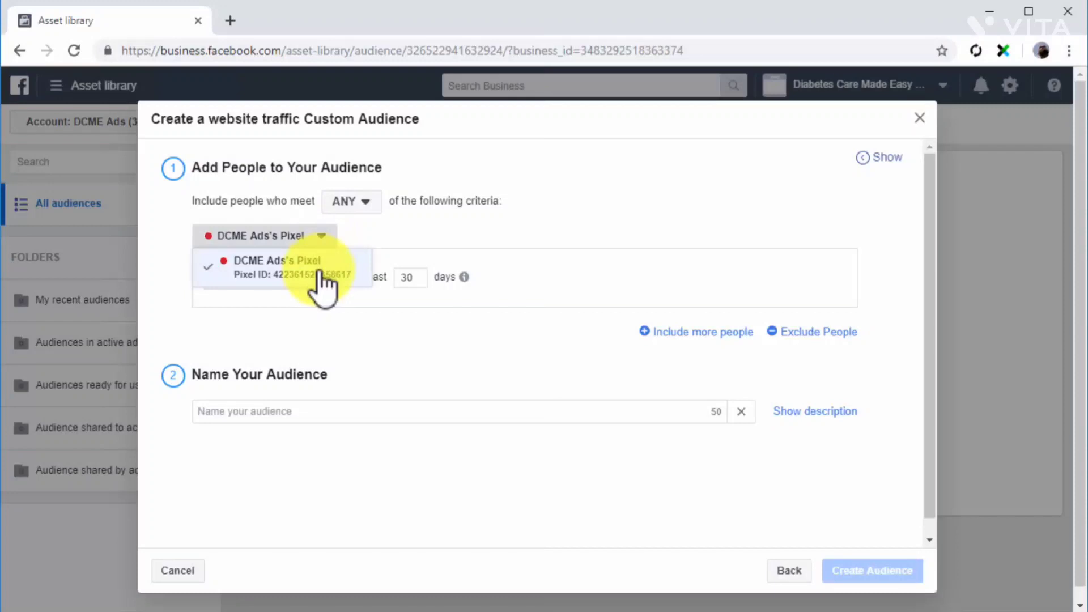
click(319, 270)
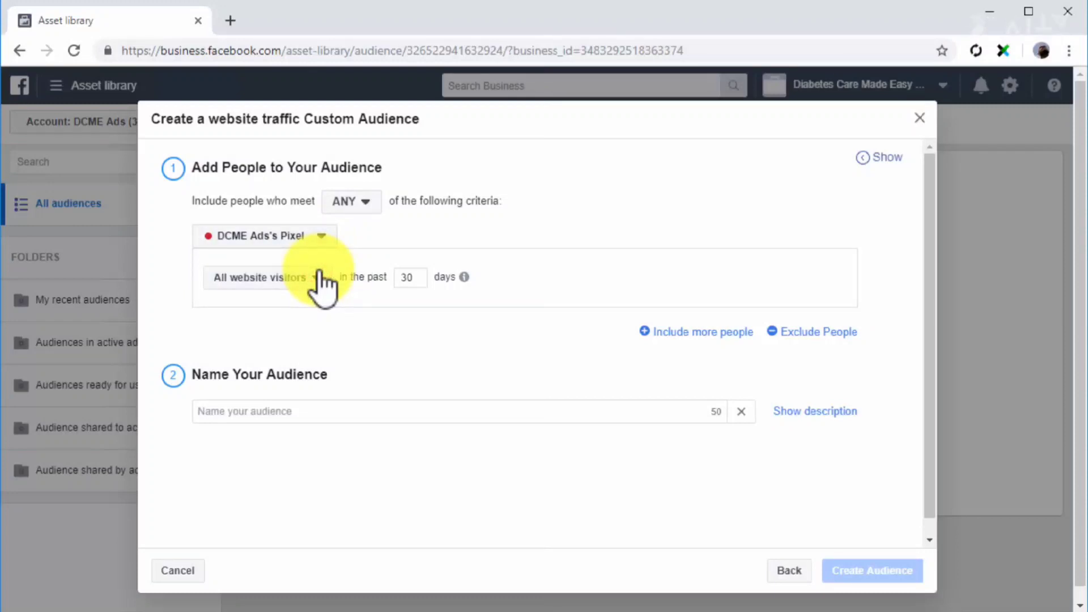
Try the specific web pages and time spent conditions for the pixel, and return to All website visitors.
click(319, 272)
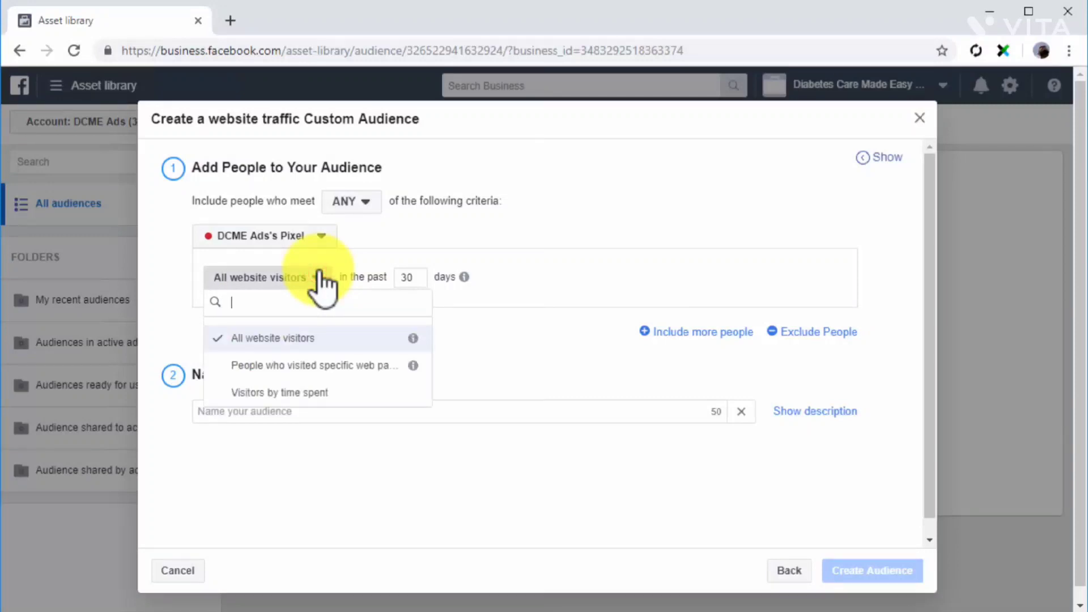
click(375, 366)
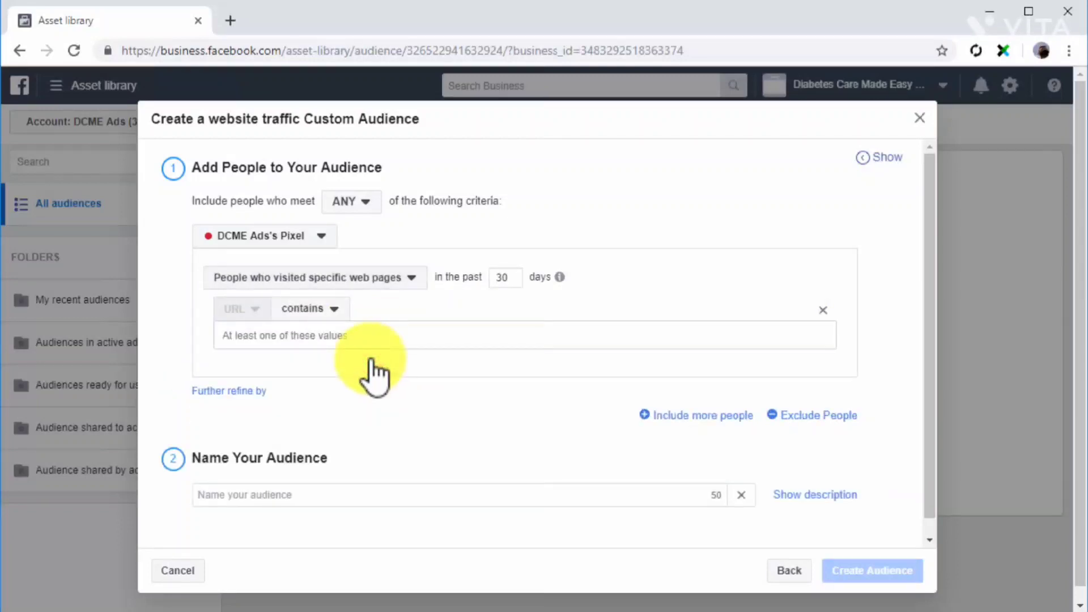
click(347, 336)
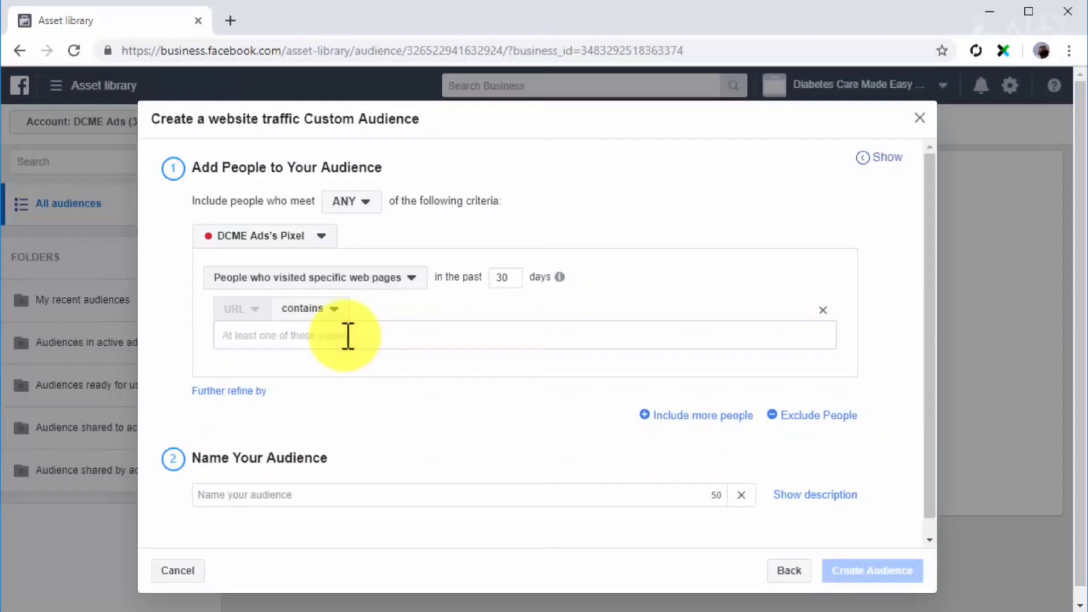
click(376, 283)
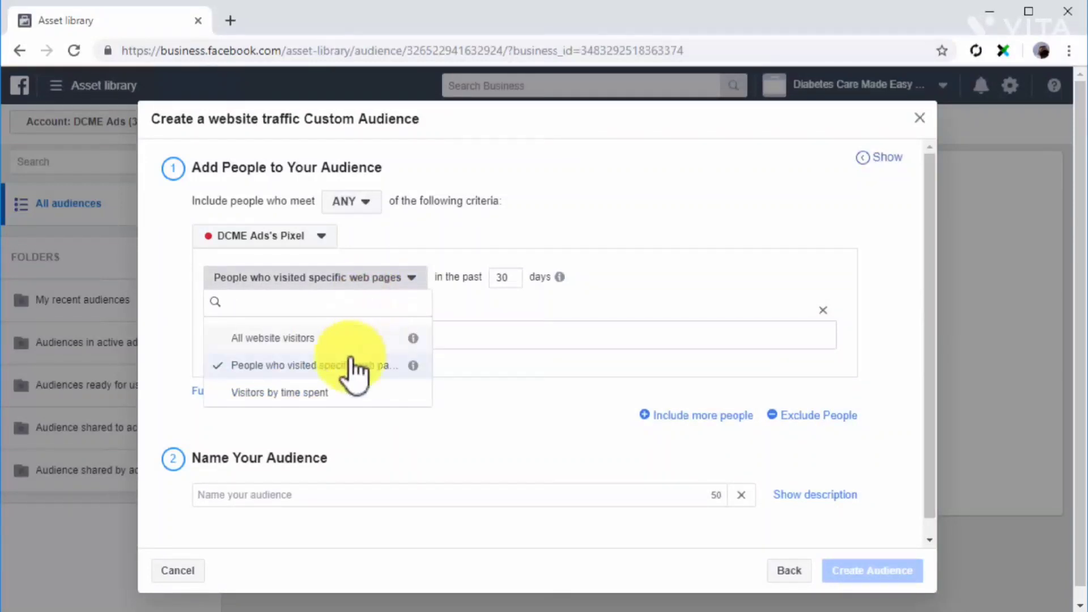
click(333, 391)
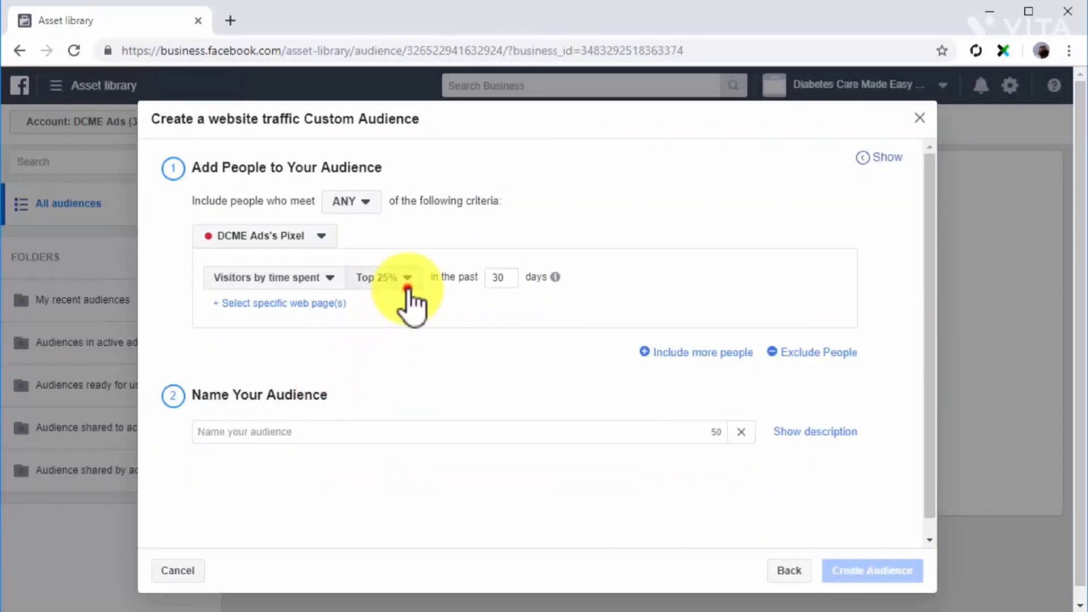
click(407, 279)
click(408, 281)
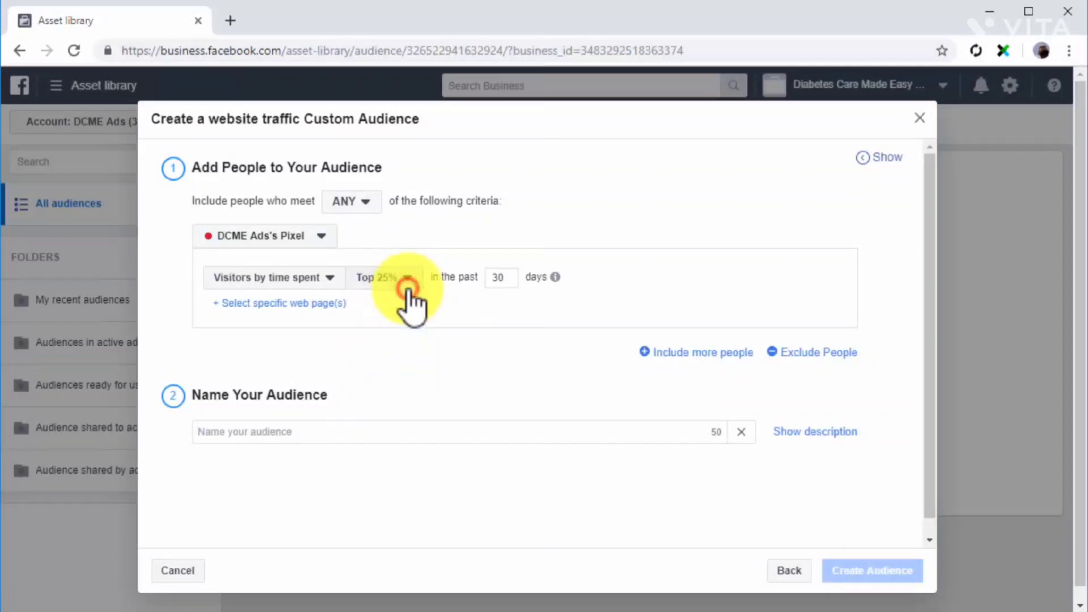
click(323, 286)
click(333, 336)
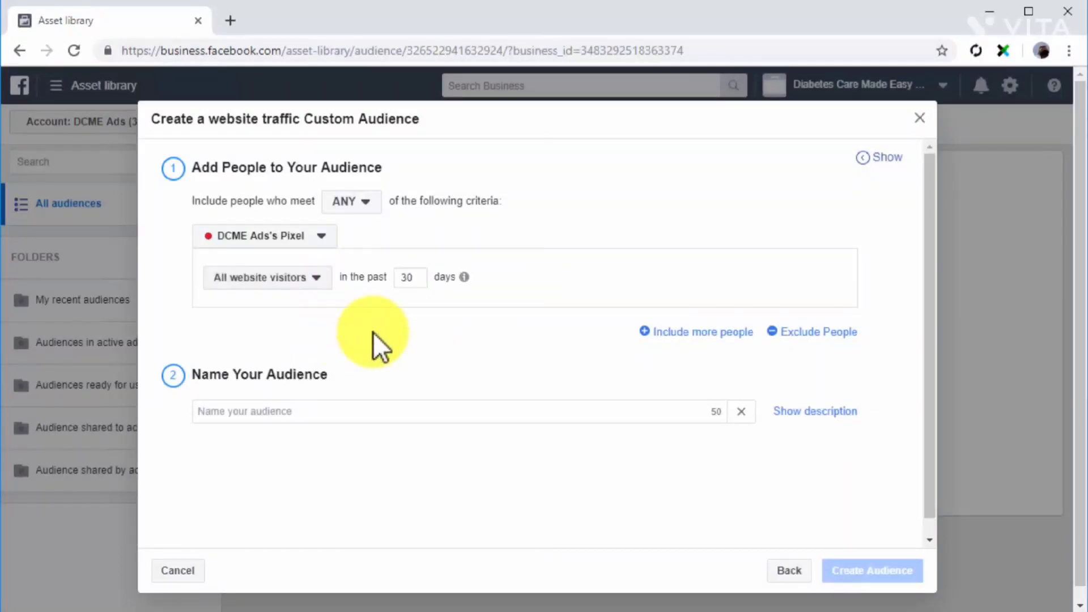
click(664, 332)
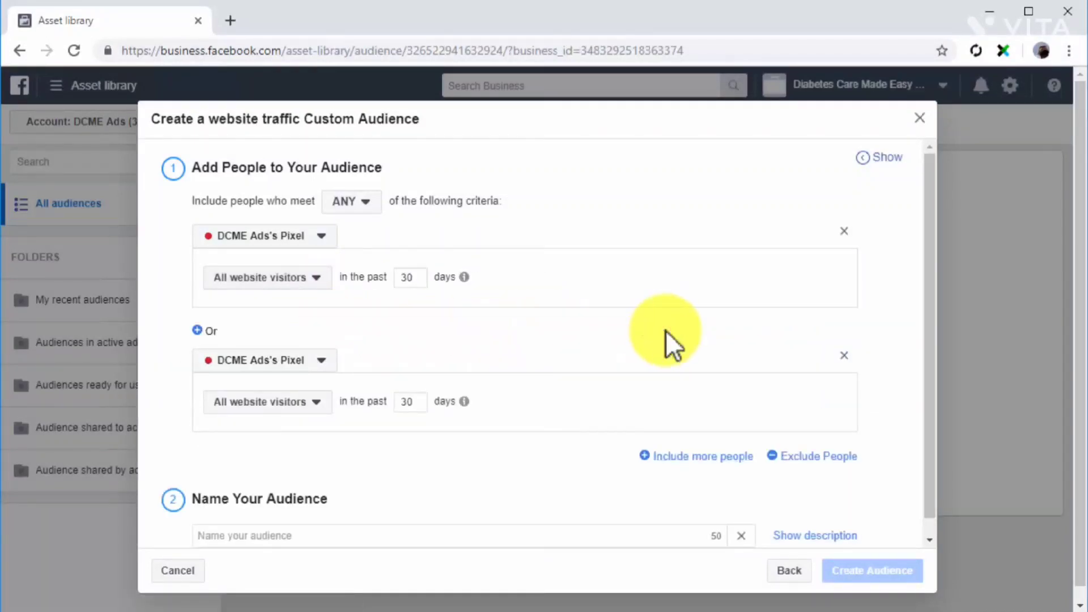
click(308, 402)
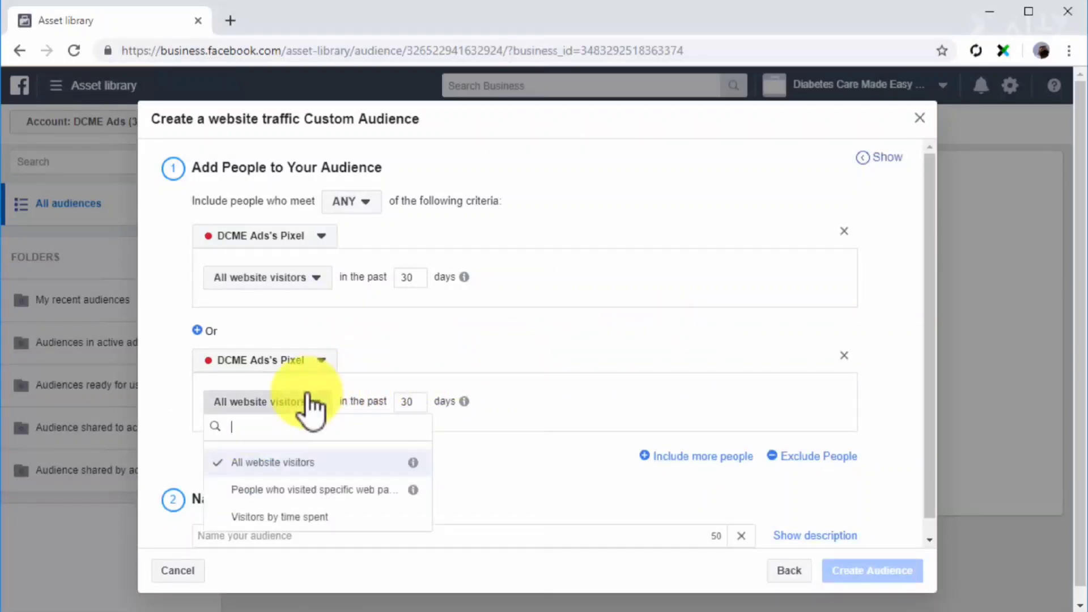
click(267, 515)
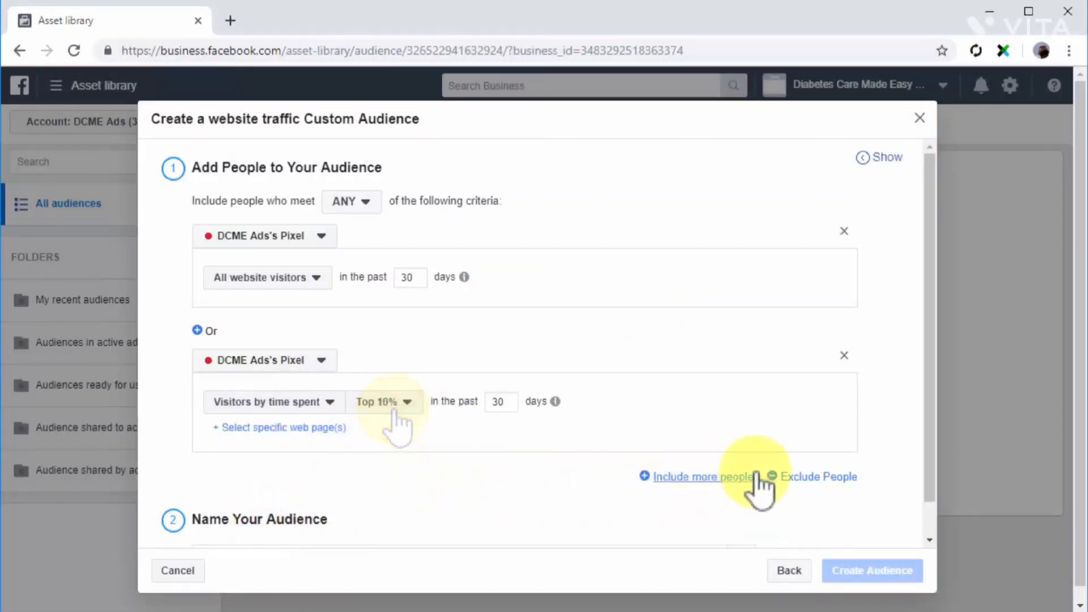
click(785, 476)
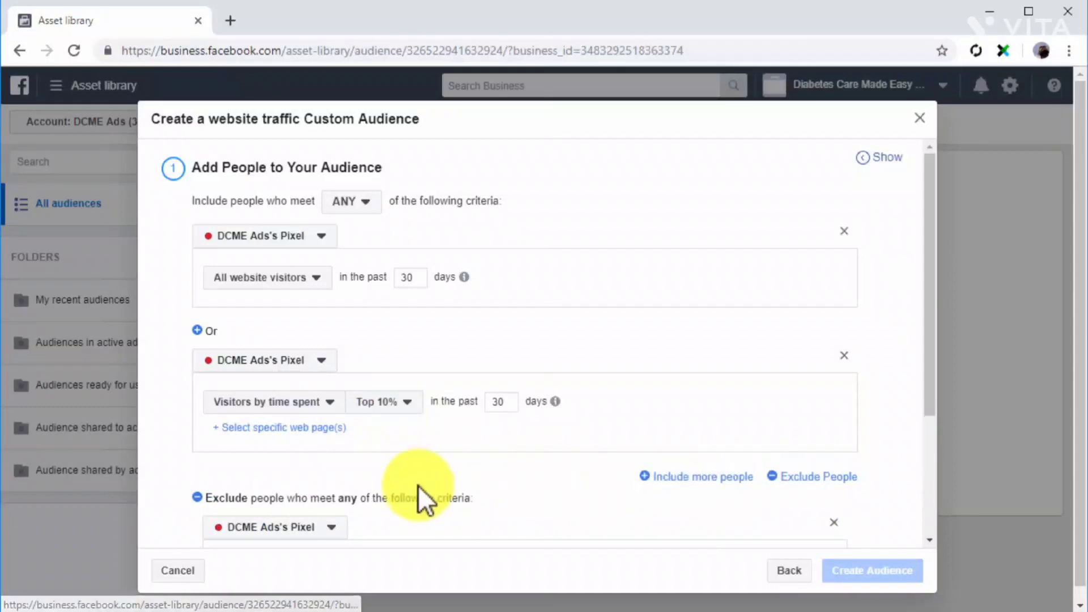
scroll(411, 485, down, 2)
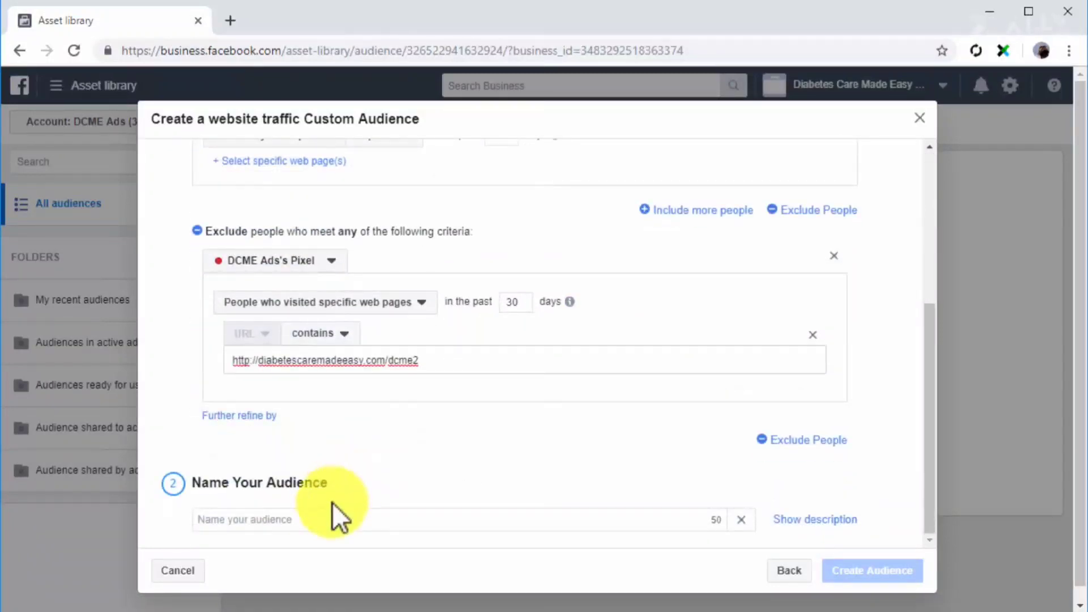
Name the website audience Web Traffic and create it.
click(325, 527)
text(Web Traffic)
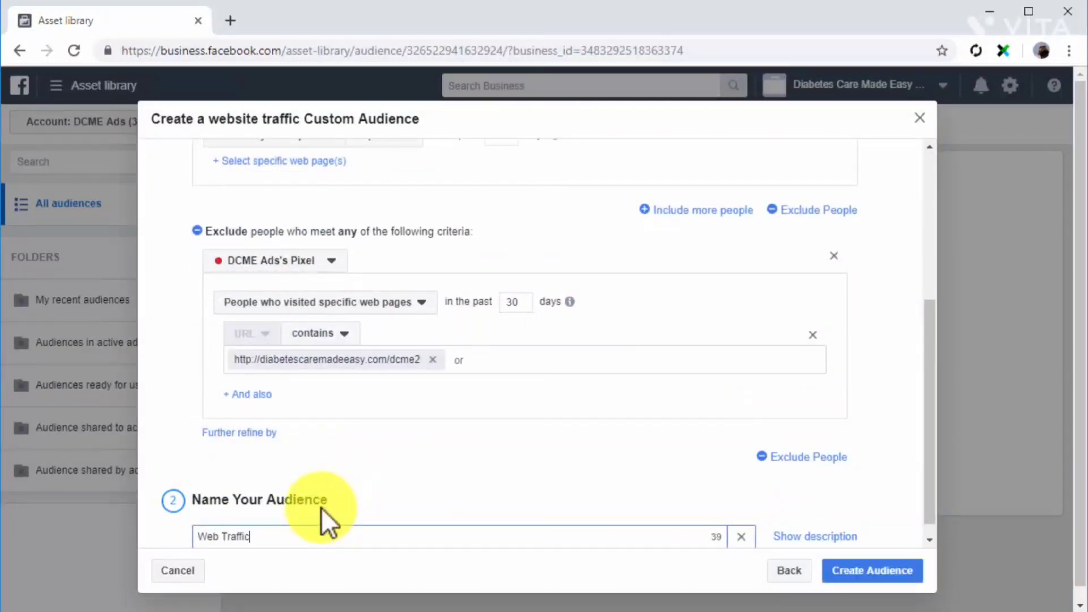
click(835, 568)
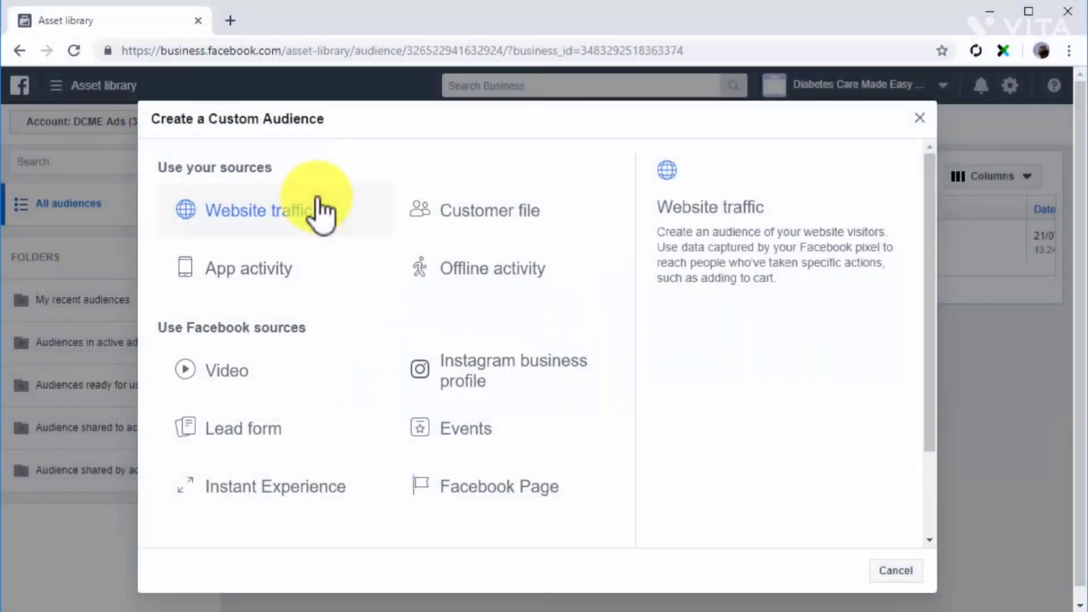
Start an app activity custom audience meeting ANY criteria, with My New App as its source.
click(323, 286)
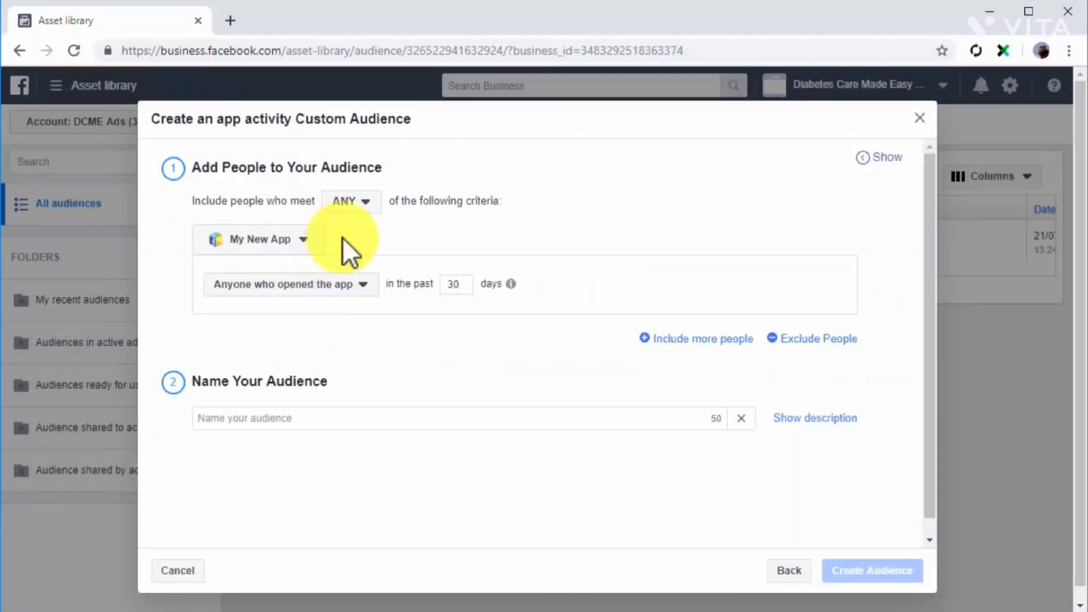
click(348, 202)
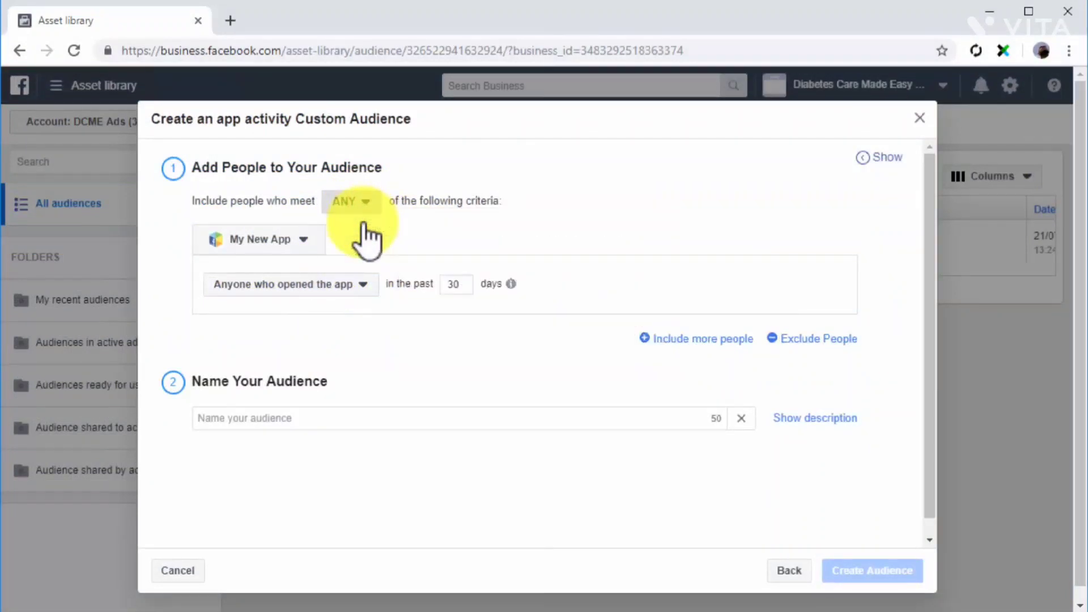
click(310, 241)
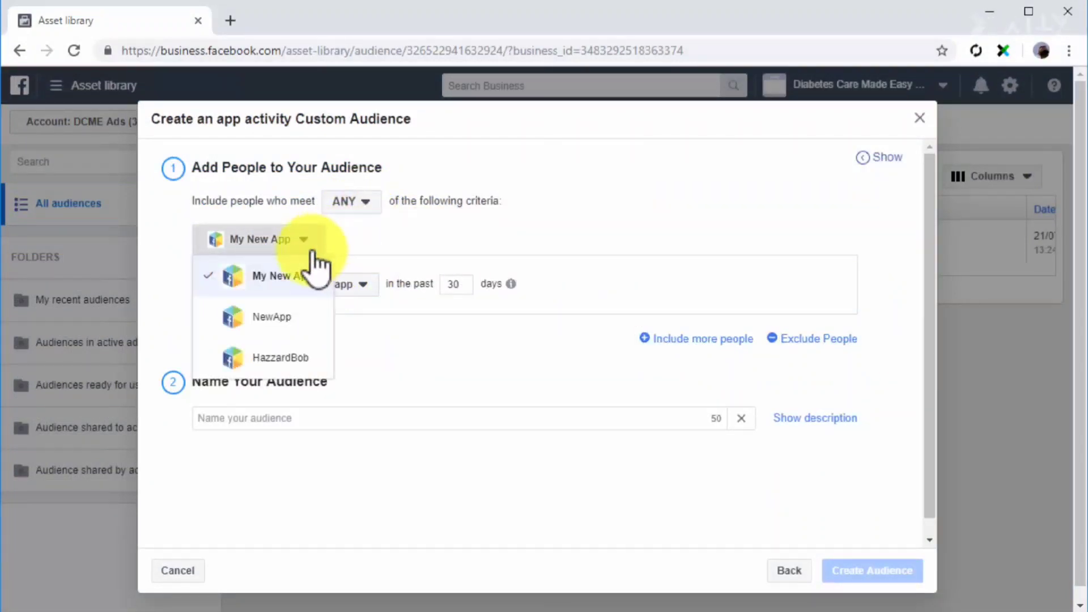
click(293, 280)
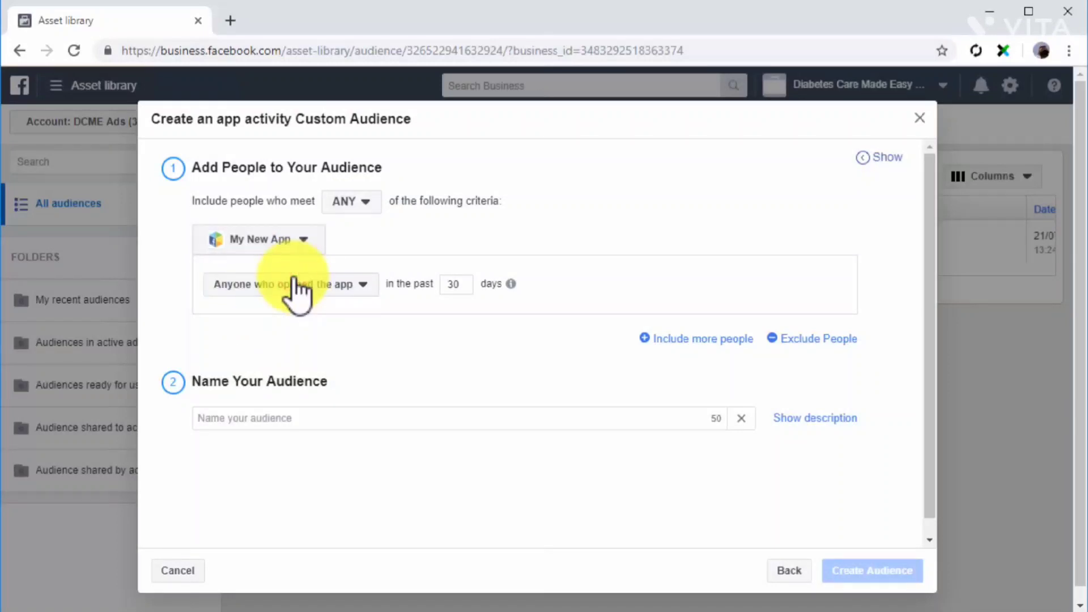
Try the Most active users and Users by purchase amount conditions, and return to Anyone who opened the app.
click(368, 286)
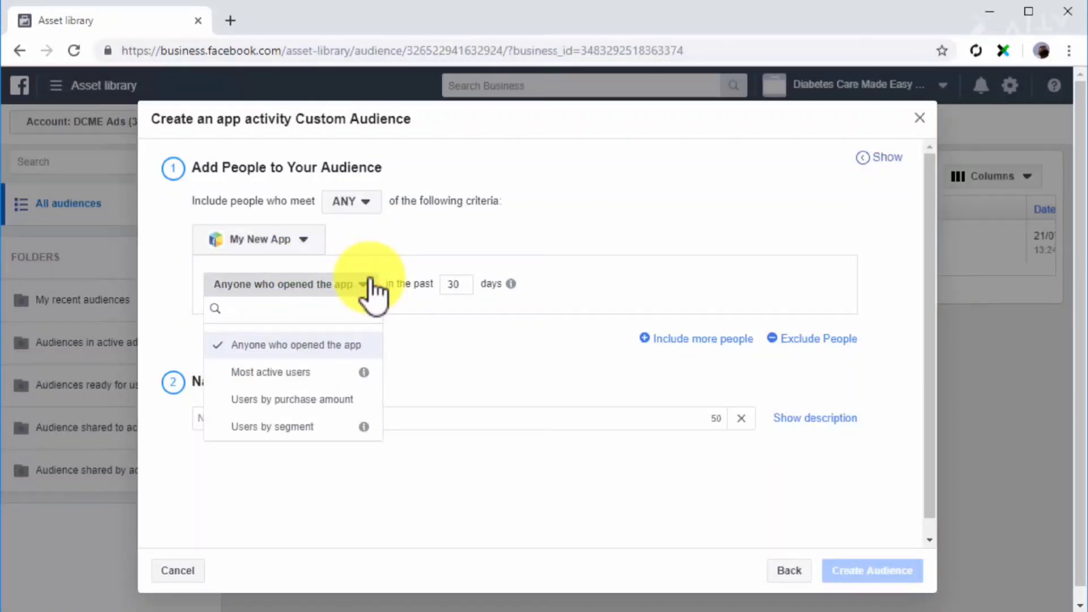
click(339, 375)
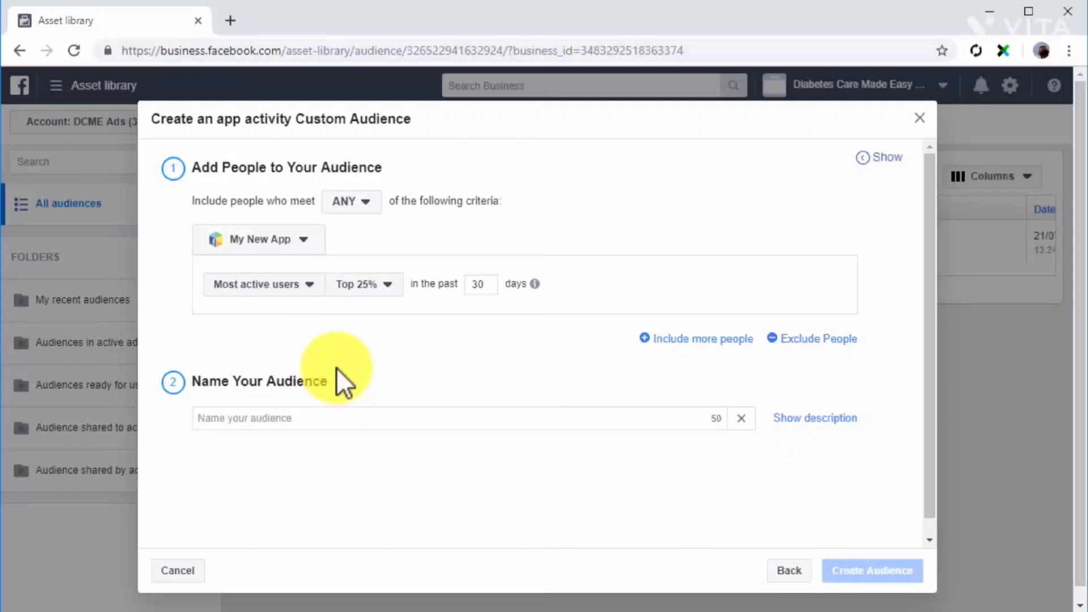
click(318, 284)
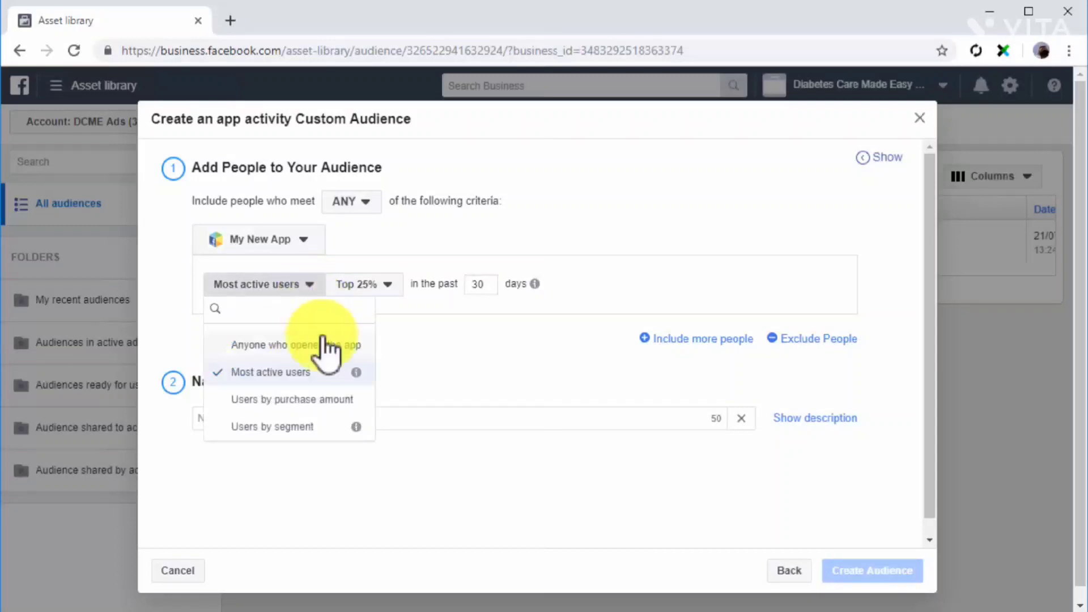
click(337, 399)
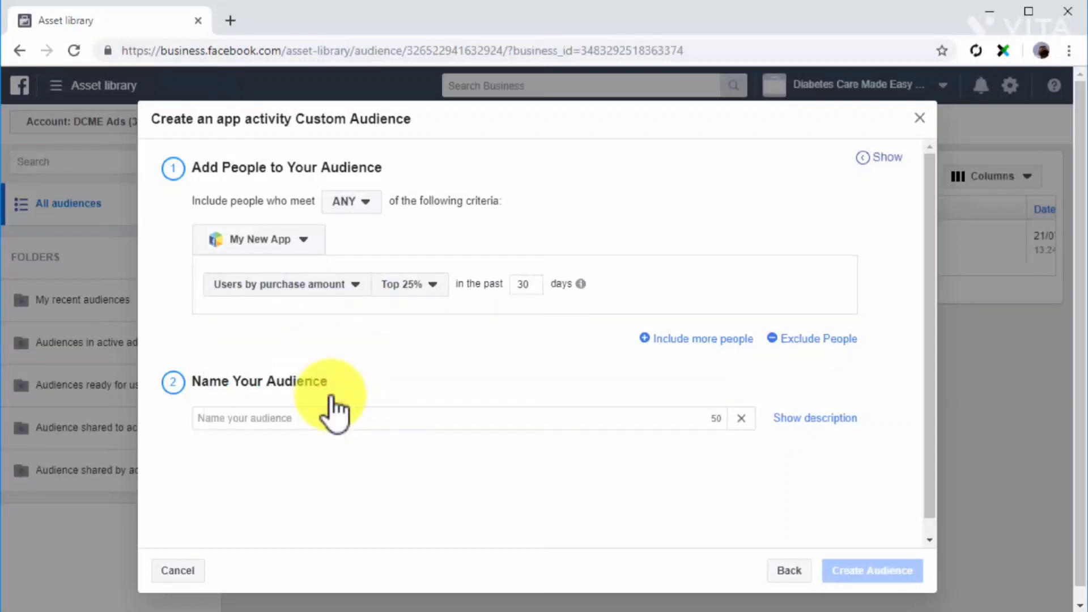
click(310, 285)
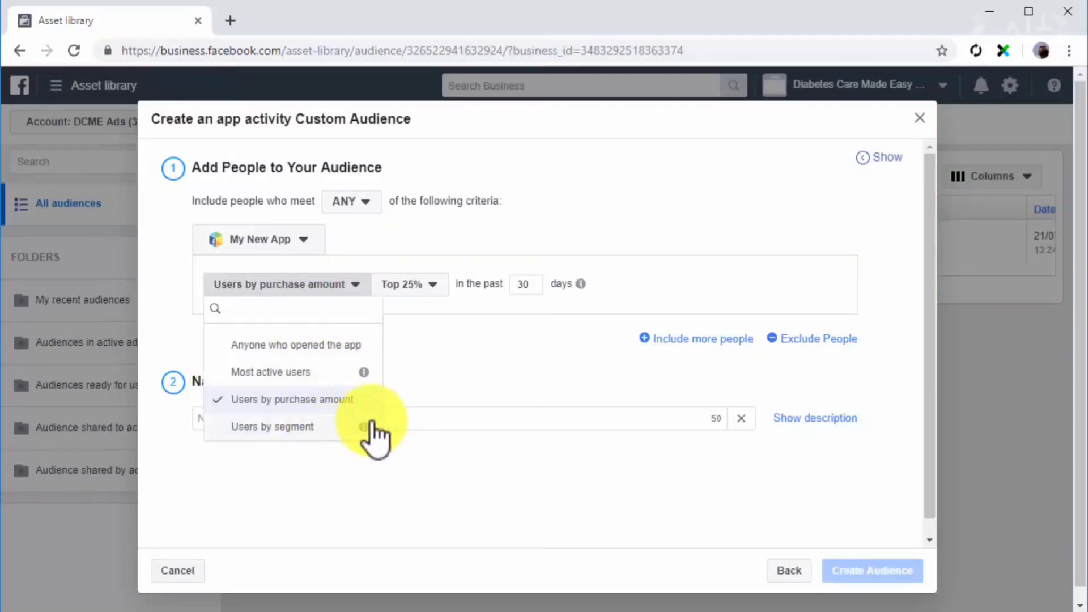
mouse_move(362, 424)
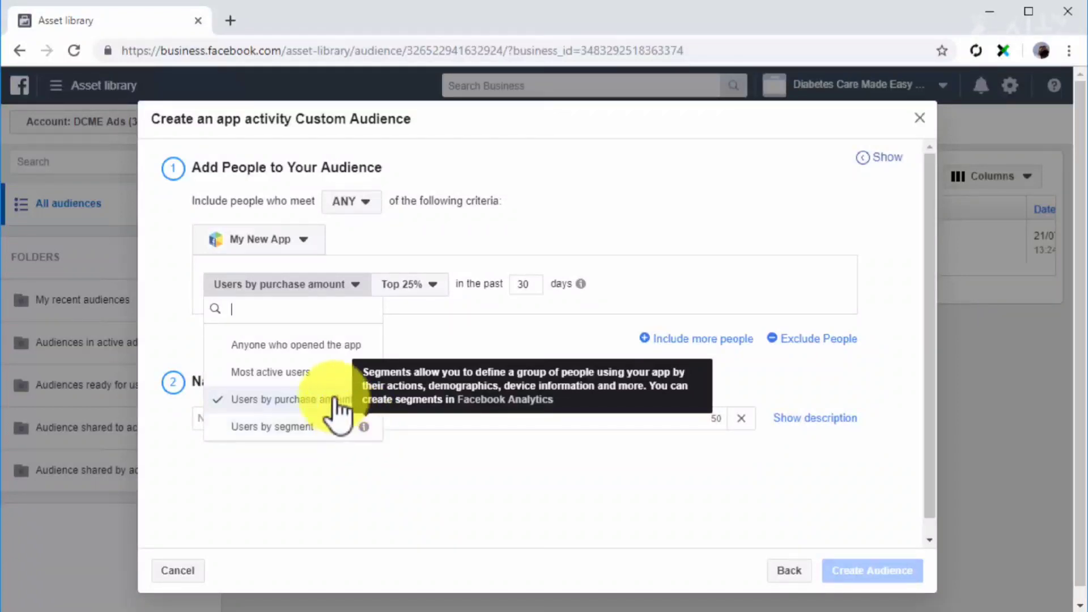
click(296, 345)
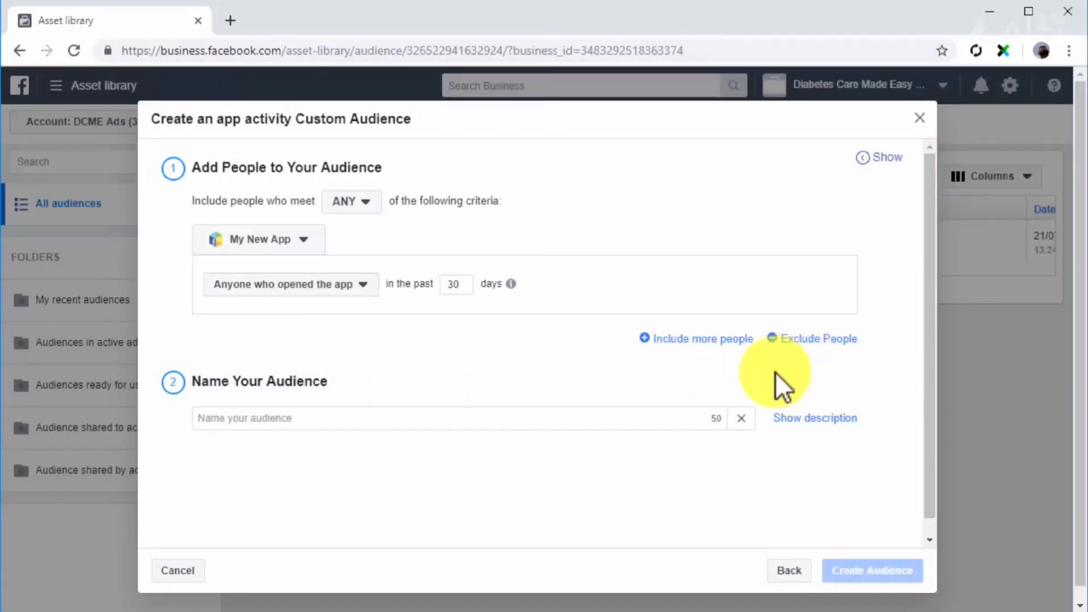
Name the app audience My New App Users and create it.
click(649, 418)
text(My New App Users)
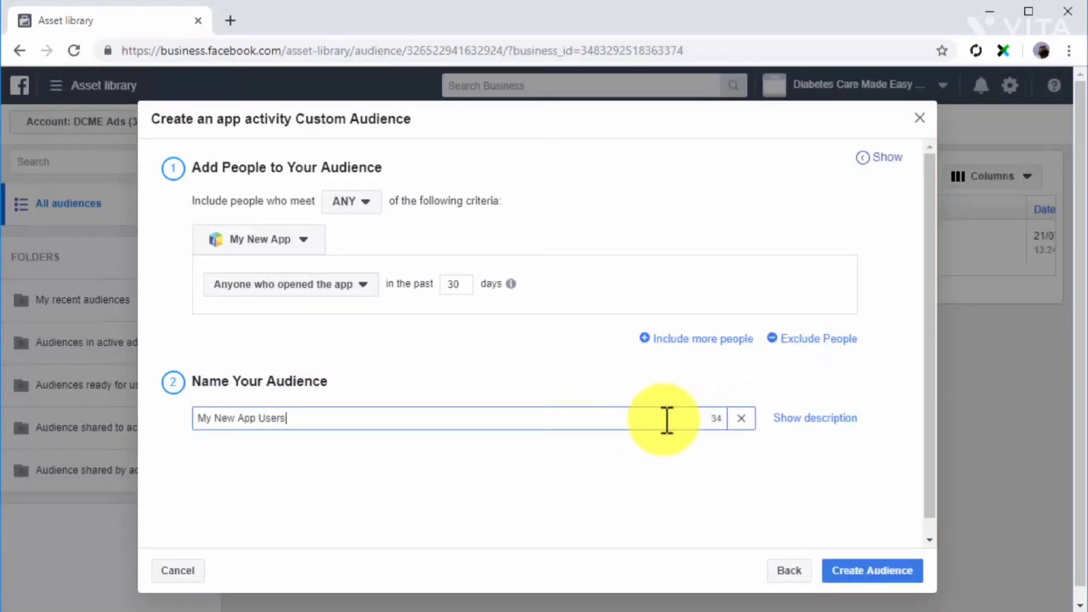
click(890, 568)
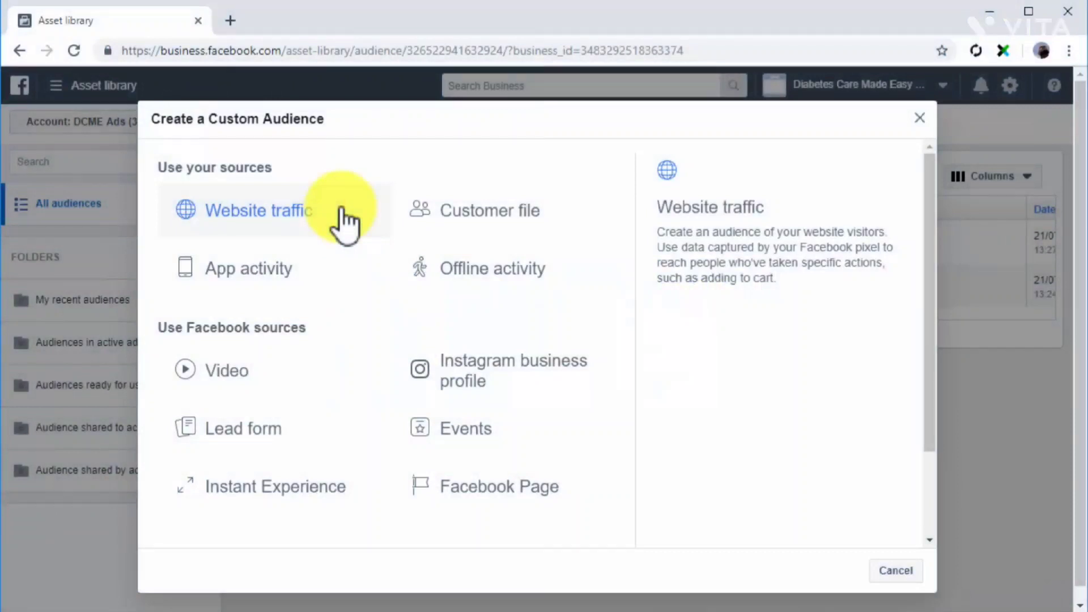
Start a custom audience from a customer file that doesn't include LTV, with the data originating directly from customers.
click(457, 223)
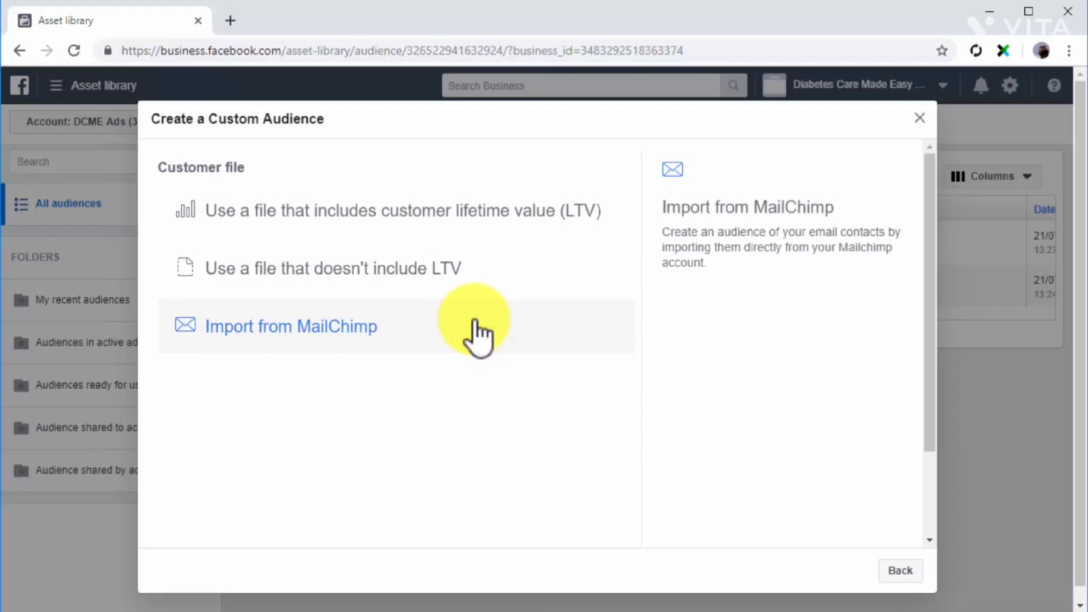
click(503, 275)
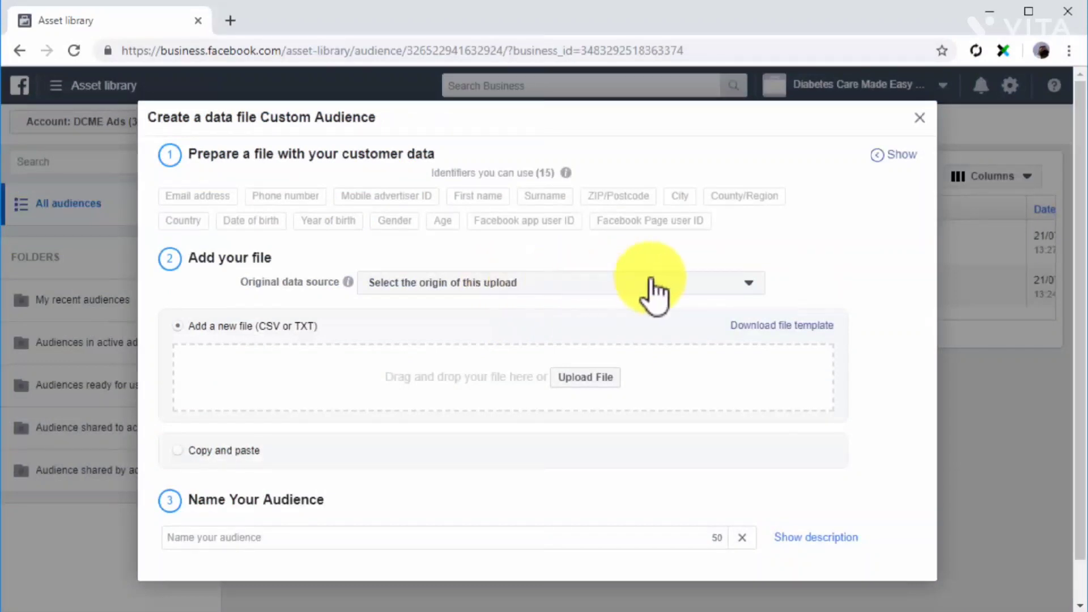
click(731, 283)
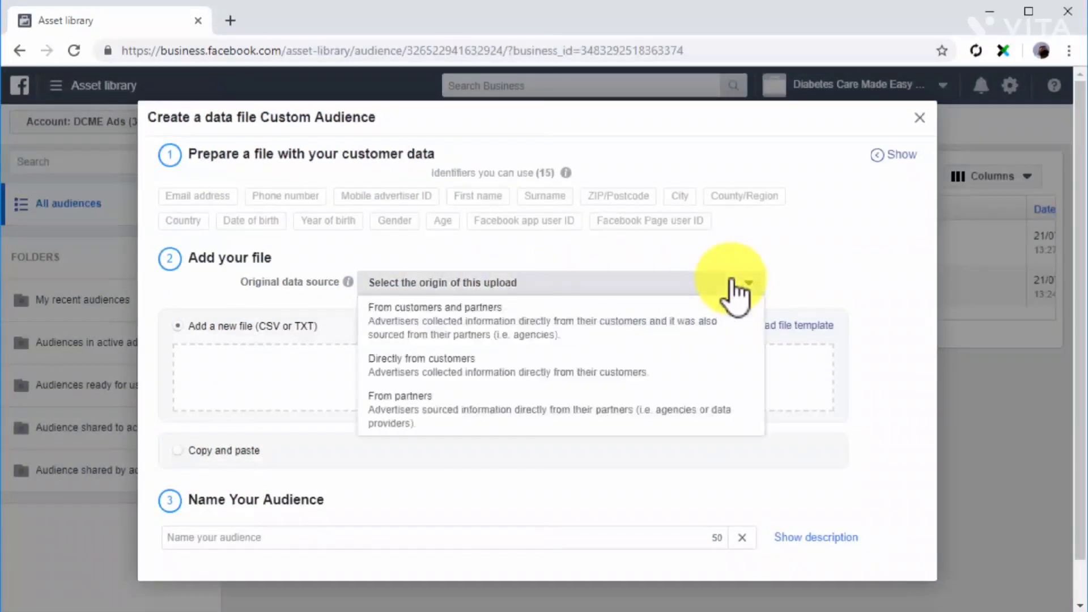
click(574, 370)
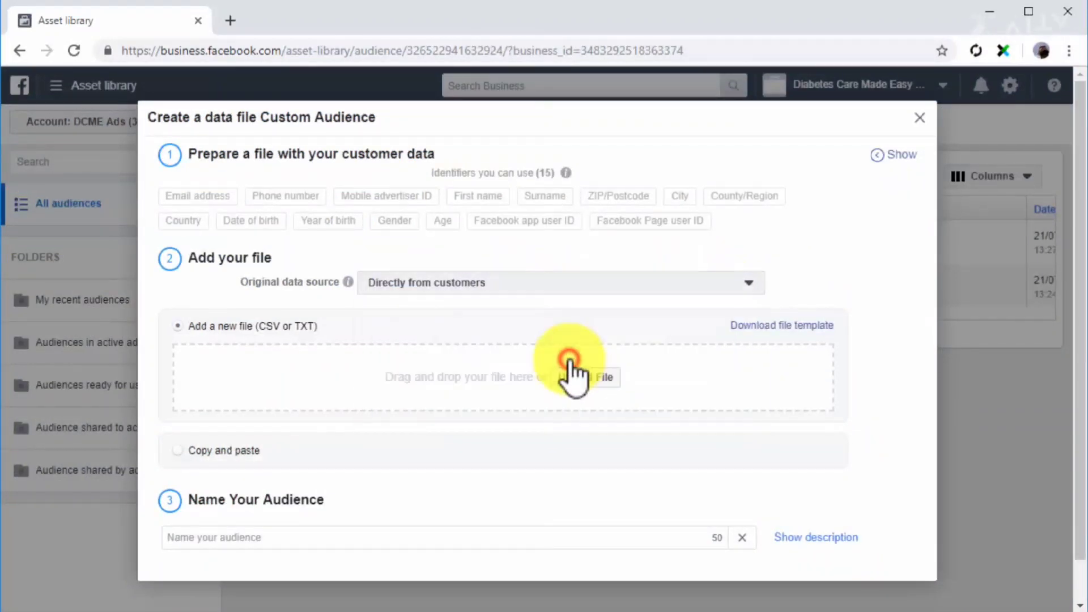
Upload My Customer File.csv as the customer data and name the audience My Customer File.
click(576, 376)
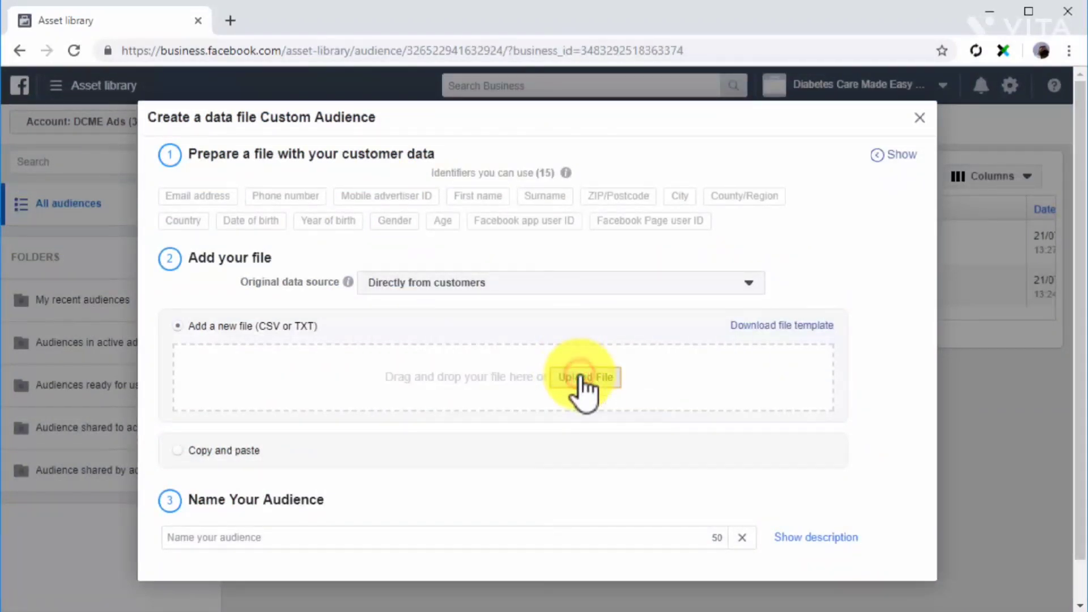
double_click(227, 159)
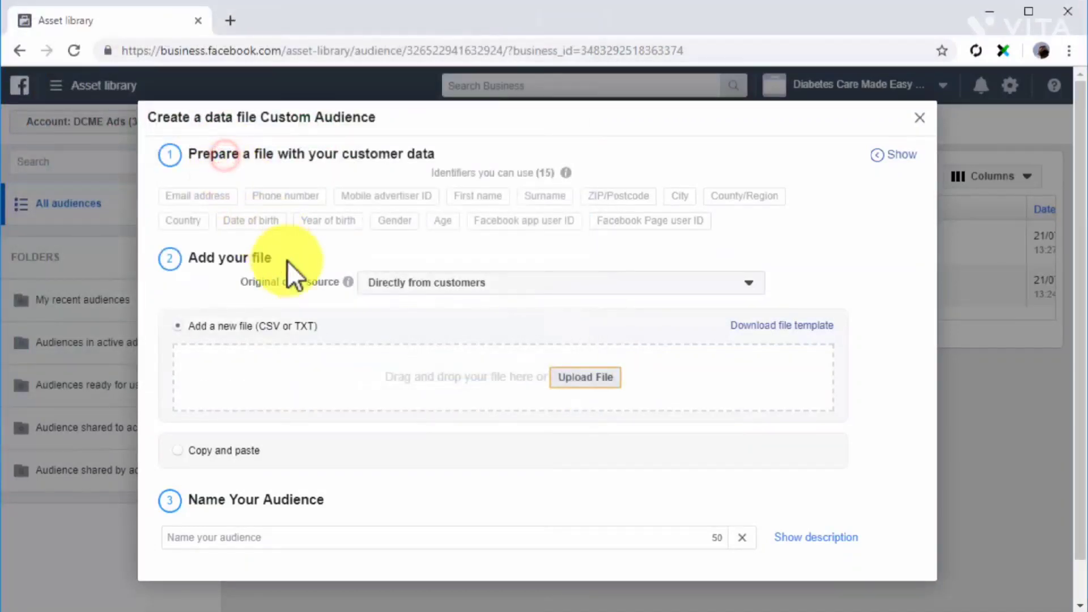
scroll(409, 399, down, 1)
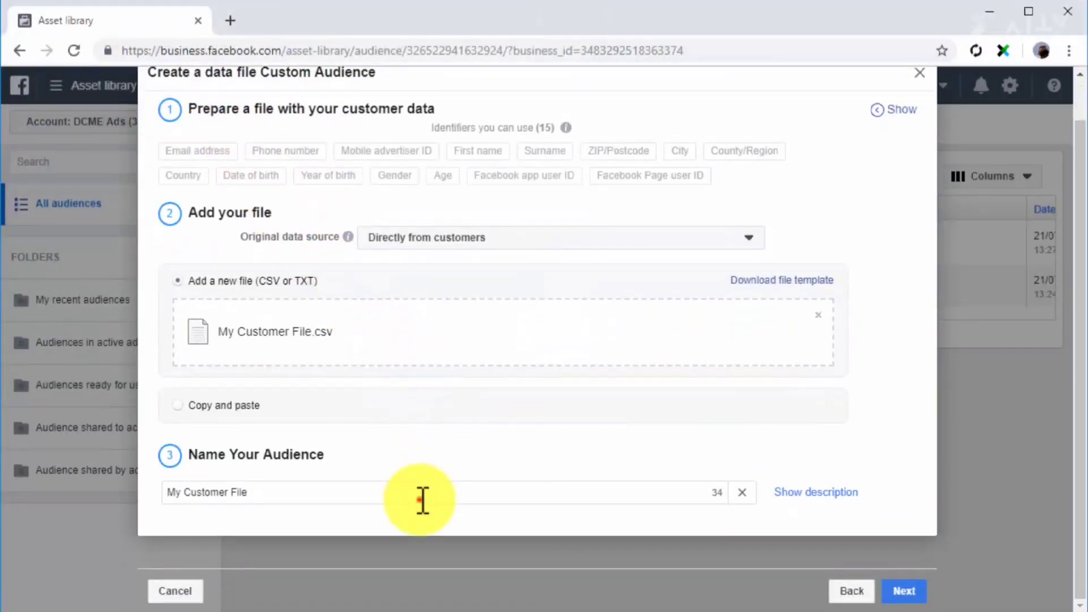
click(422, 500)
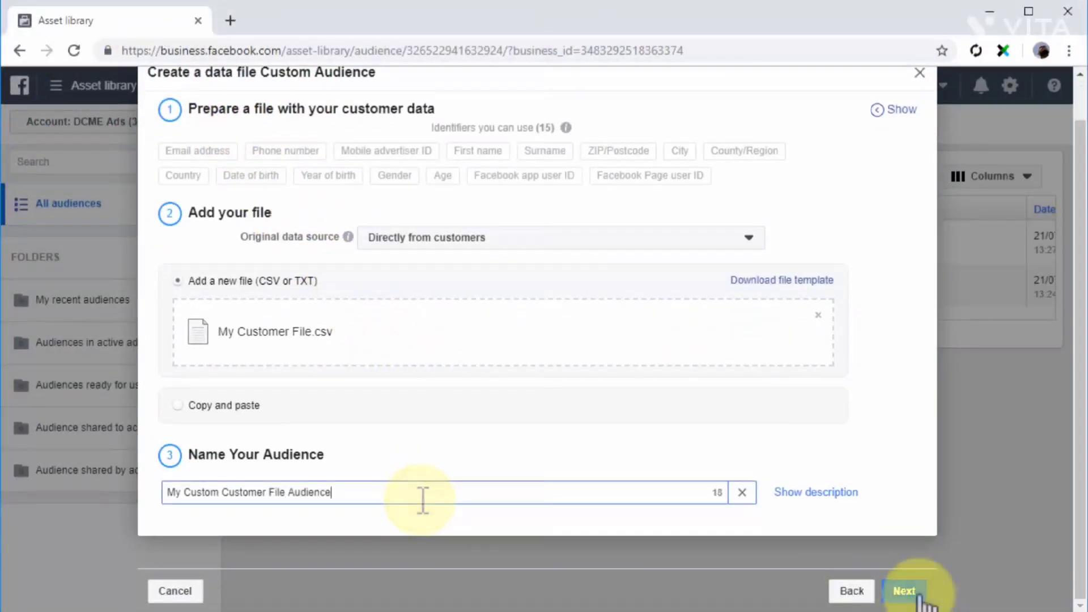
Check the mapping of the customer file's columns, and upload and create the audience.
click(914, 590)
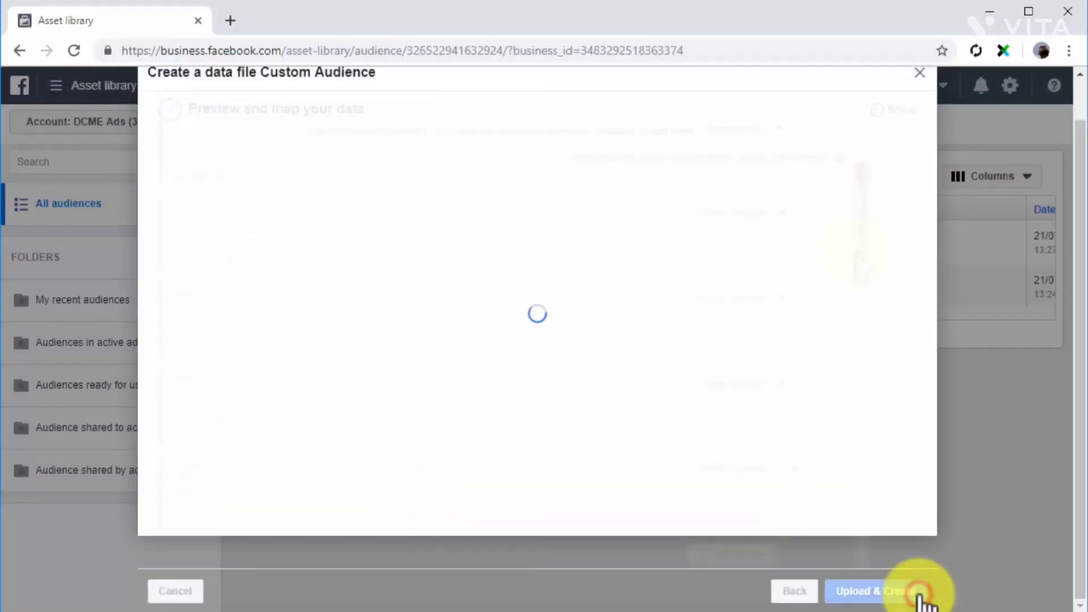
scroll(844, 371, down, 10)
scroll(841, 420, down, 6)
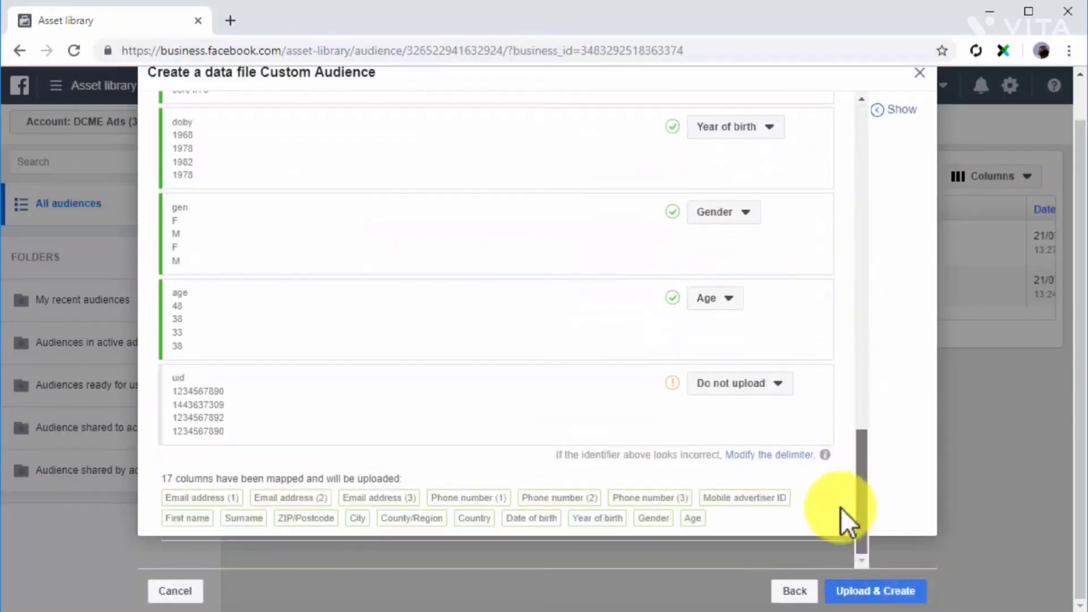
click(877, 591)
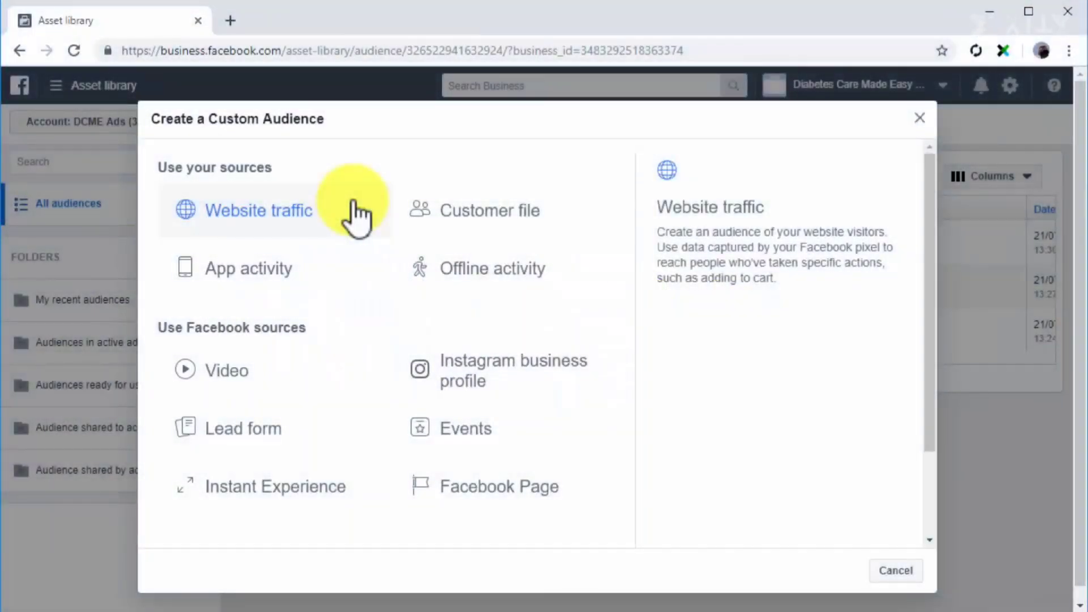
Start an offline activity audience meeting ANY criteria, using the default offline event set and people who interacted offline.
click(440, 267)
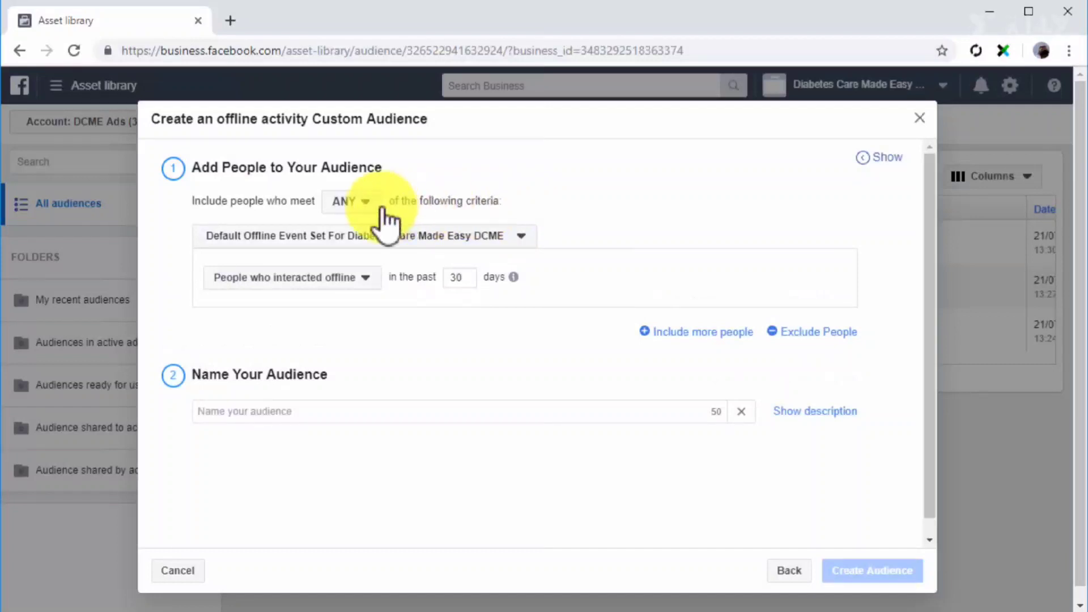
click(362, 202)
click(358, 225)
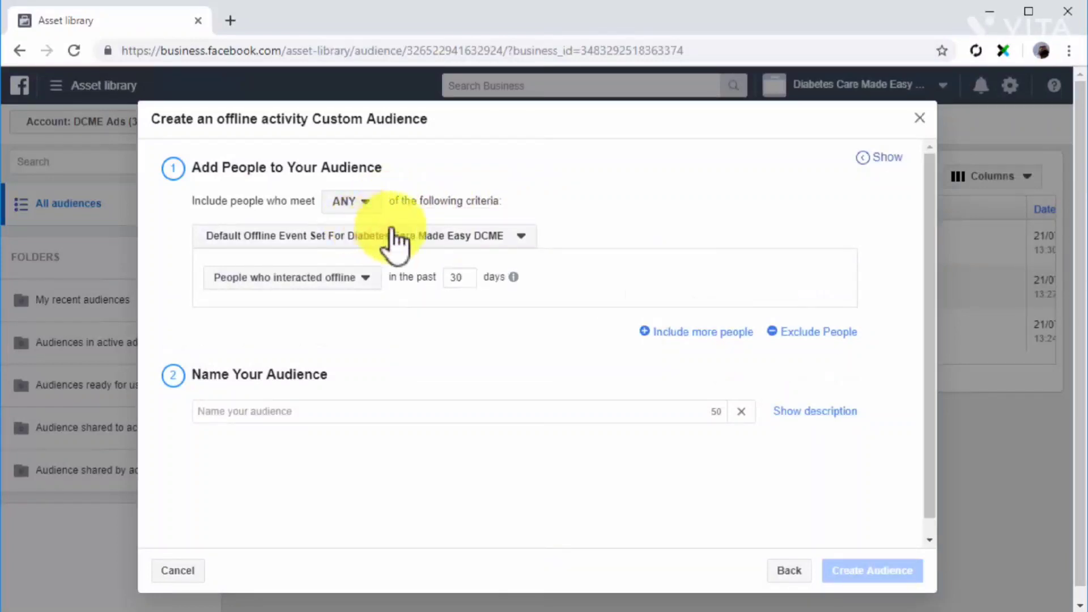
click(516, 234)
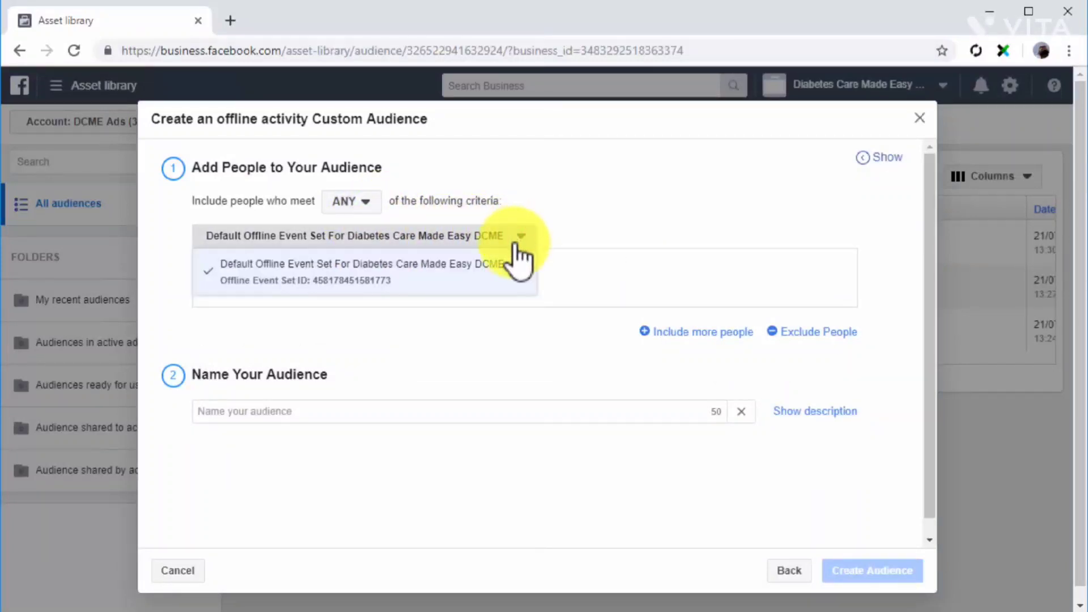
click(507, 269)
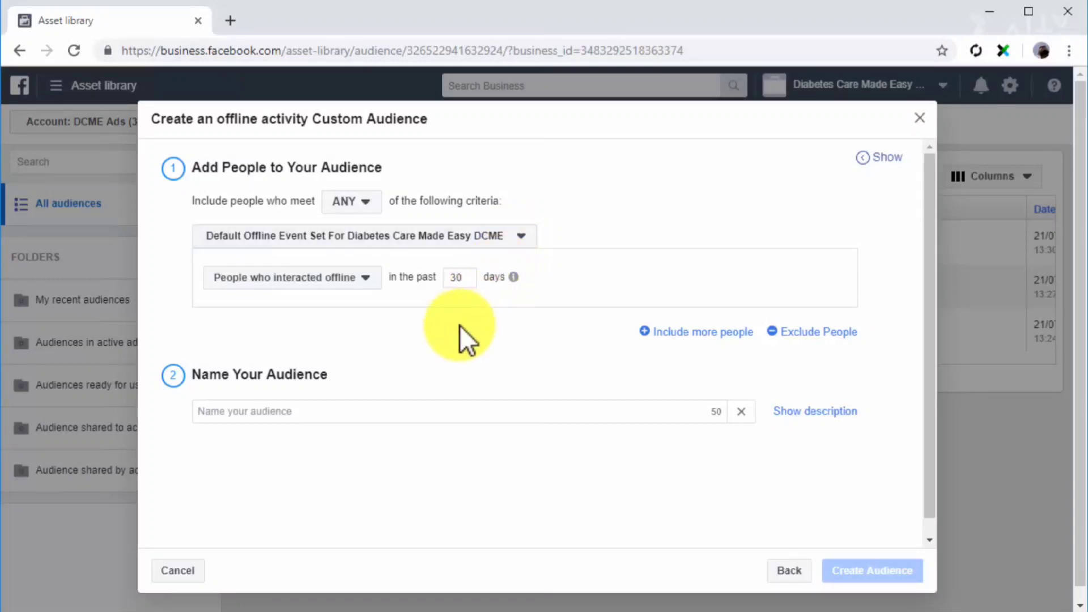
click(378, 279)
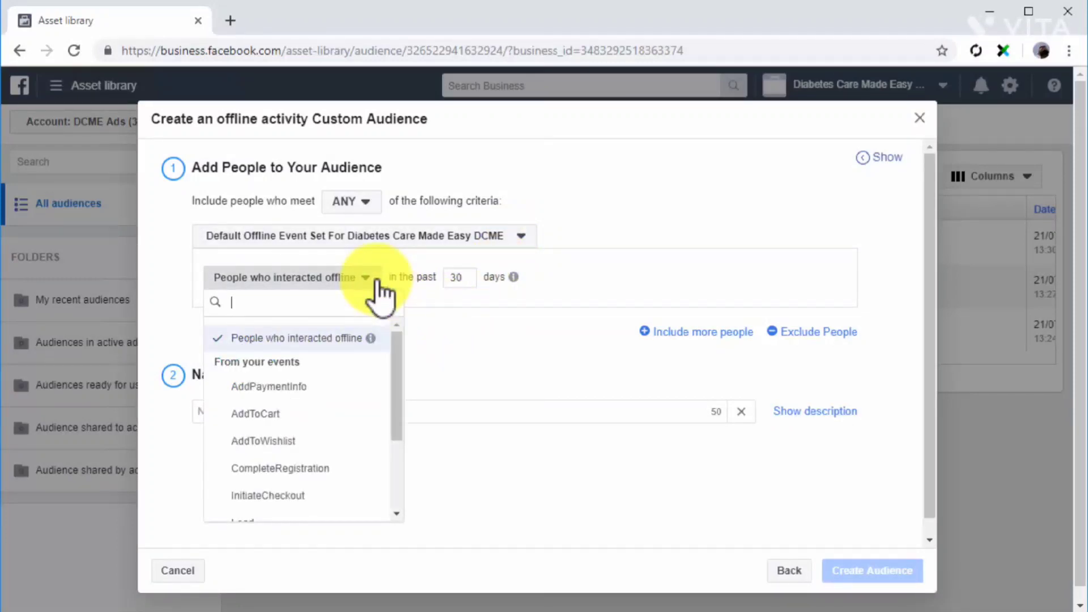
click(331, 341)
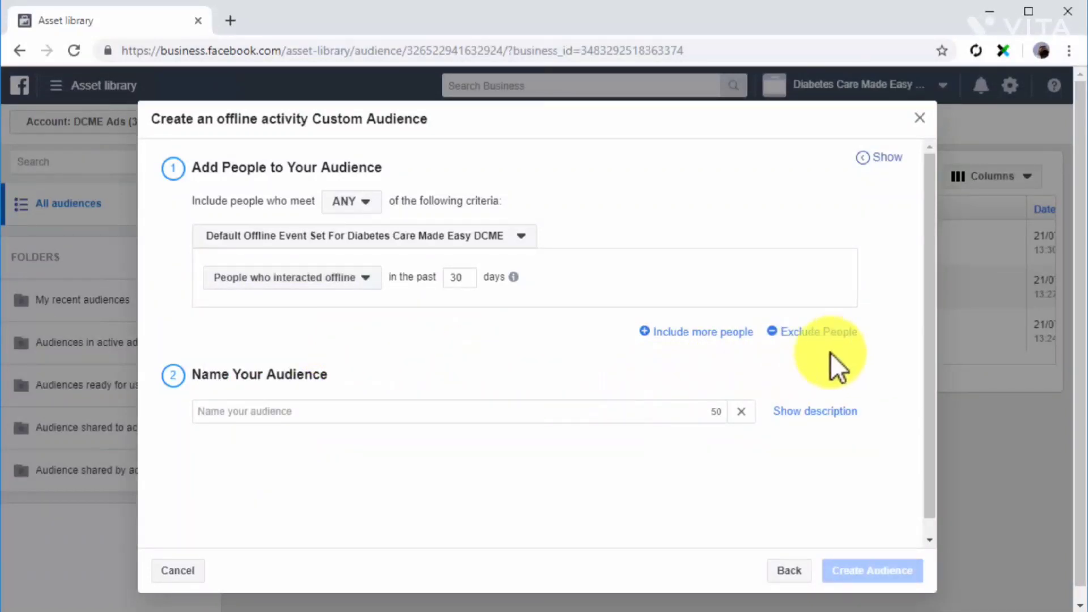
Name the offline activity audience Offline Audience and create it.
click(669, 404)
text(Offline Audience)
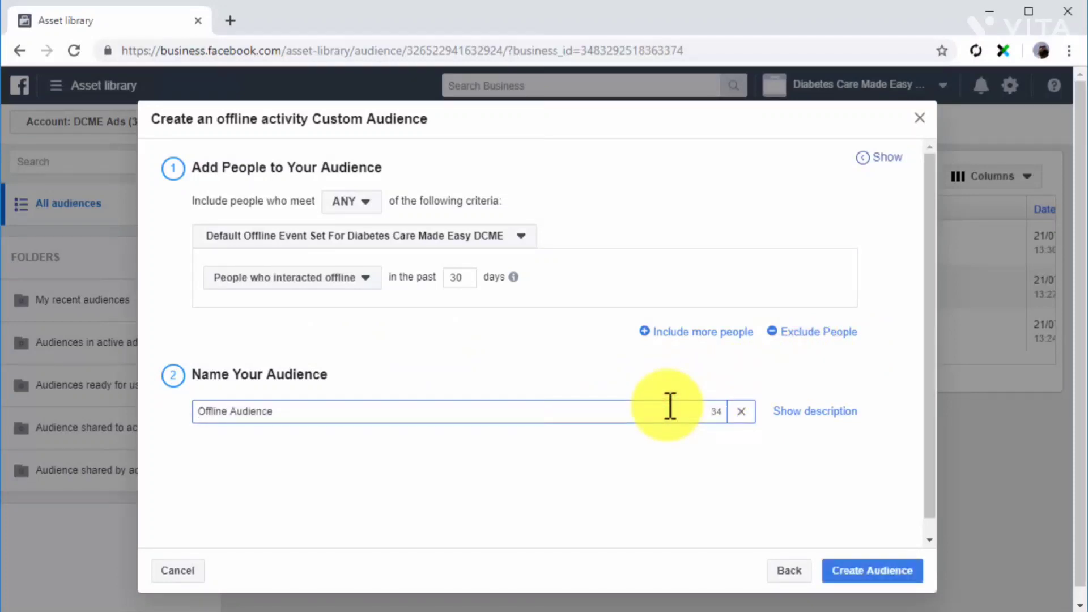
click(862, 571)
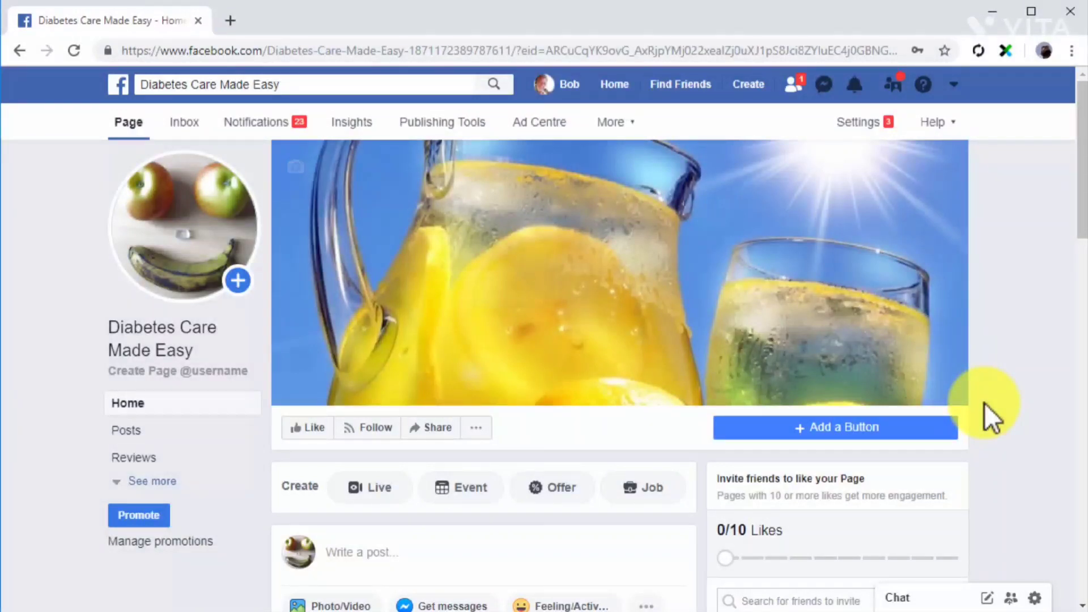
Upload the DCME_2_Medium video to a new post on the Diabetes Care Made Easy Facebook Page.
scroll(692, 491, down, 2)
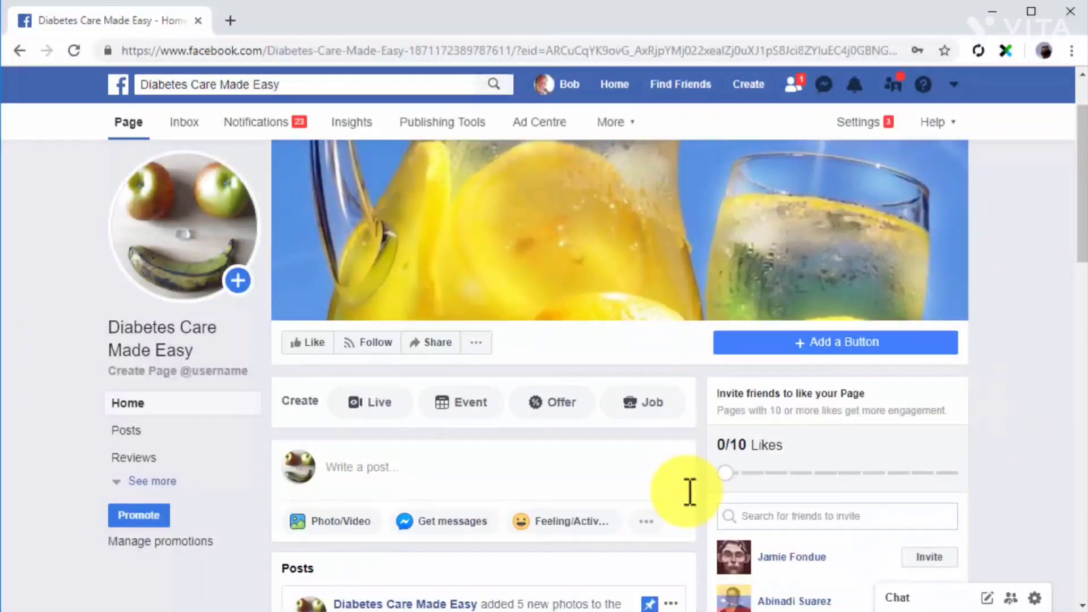
scroll(690, 492, down, 2)
click(350, 438)
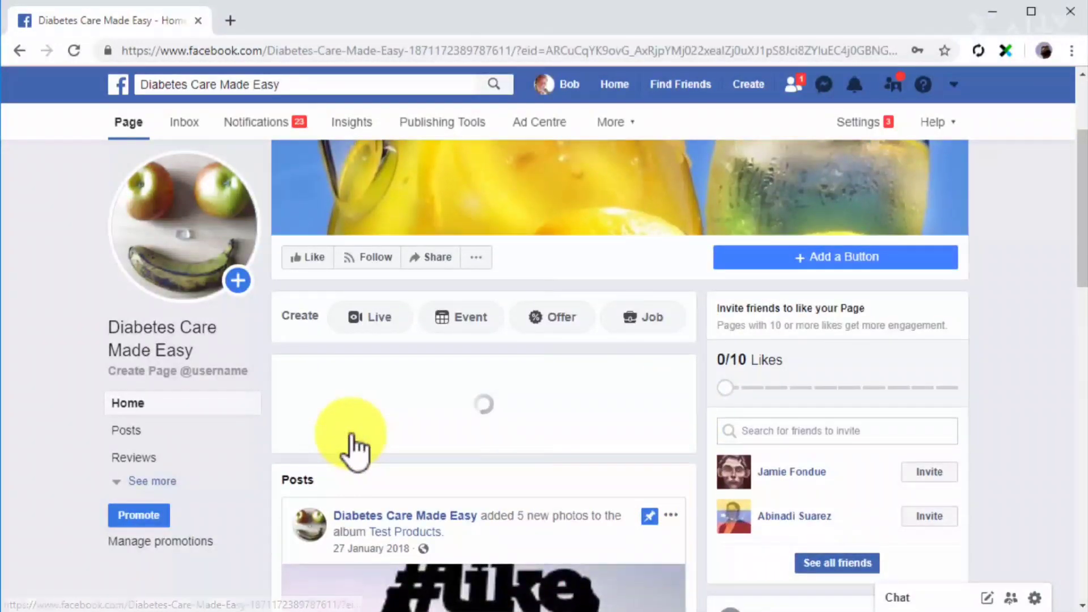
click(388, 415)
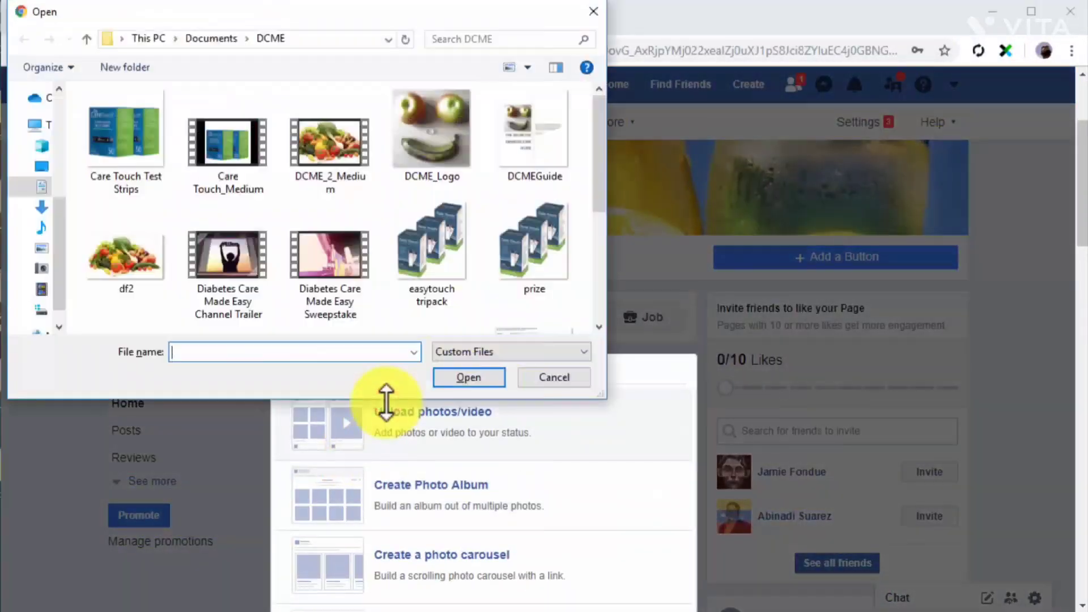
double_click(325, 167)
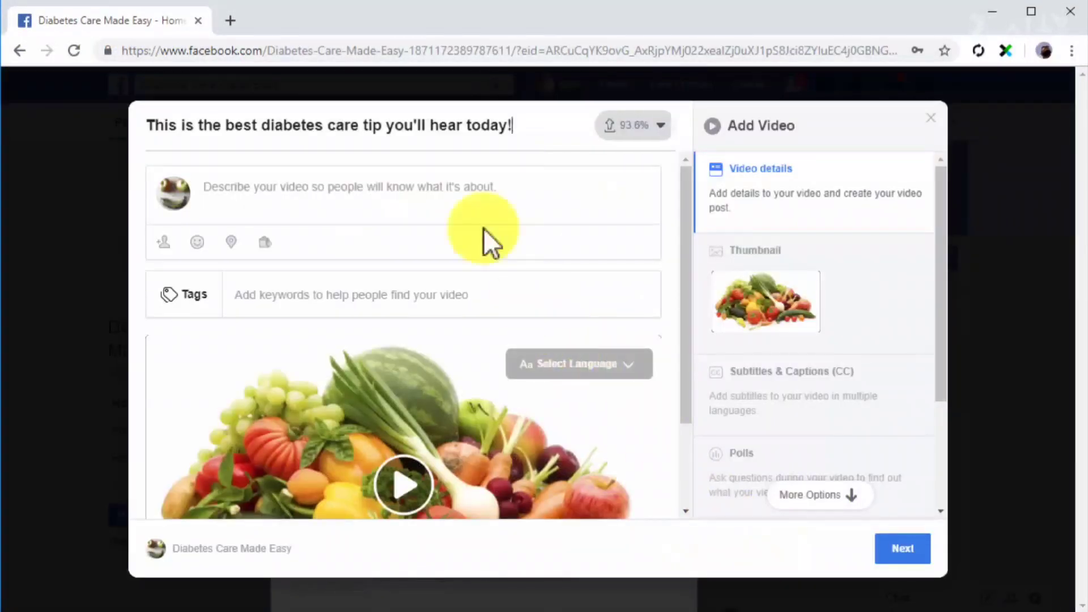
Title the video "This is the best diabetes care tip you'll hear today!", describe it as Diabetes Care Made Easy, publish it and start boosting it.
click(460, 188)
text(Diabetes Care Made Easy)
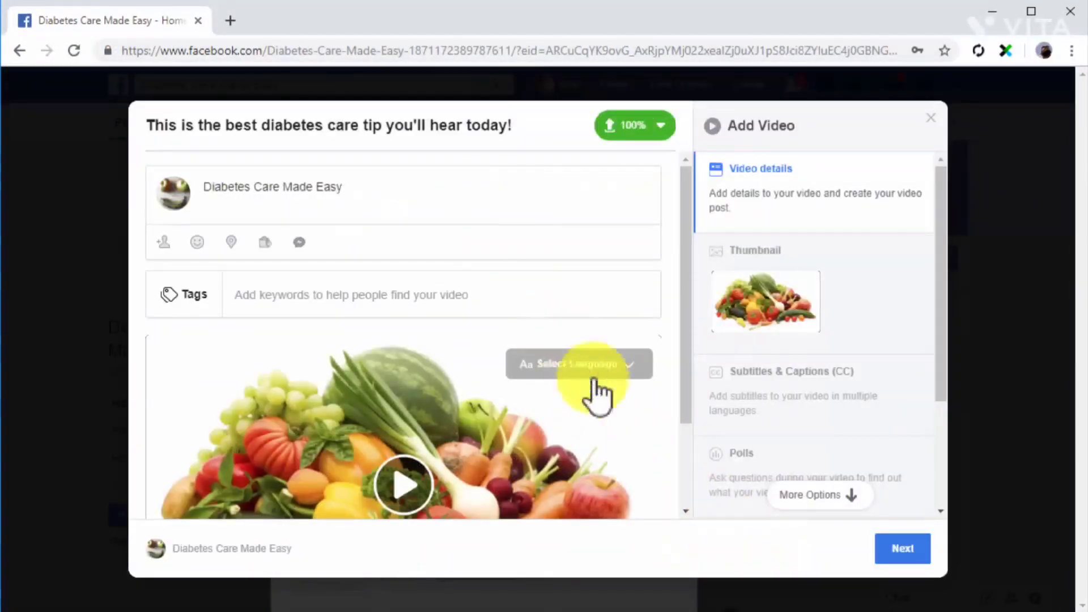
click(903, 551)
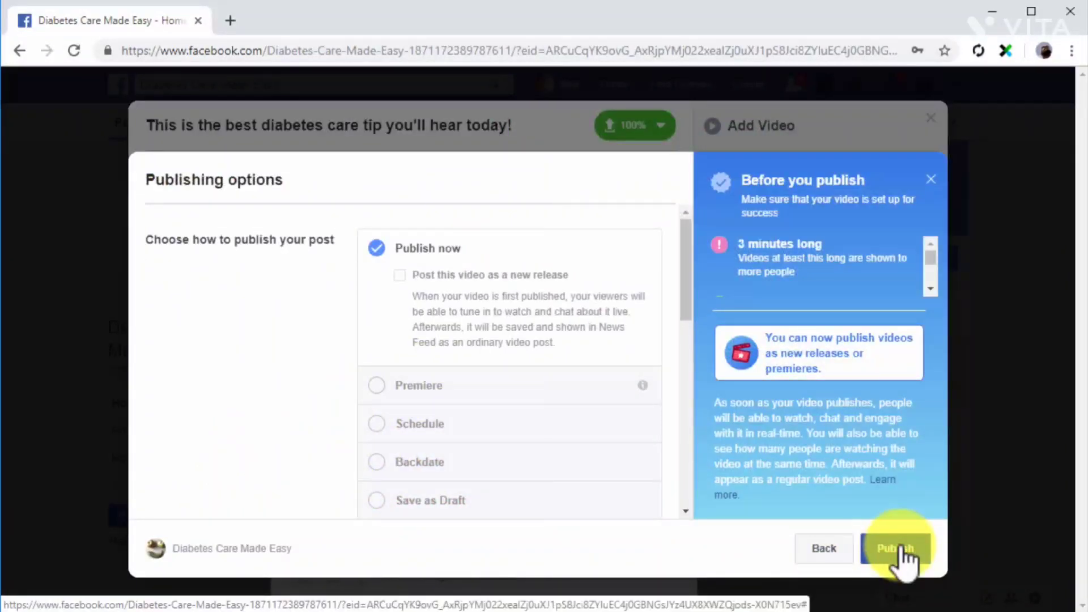
click(901, 548)
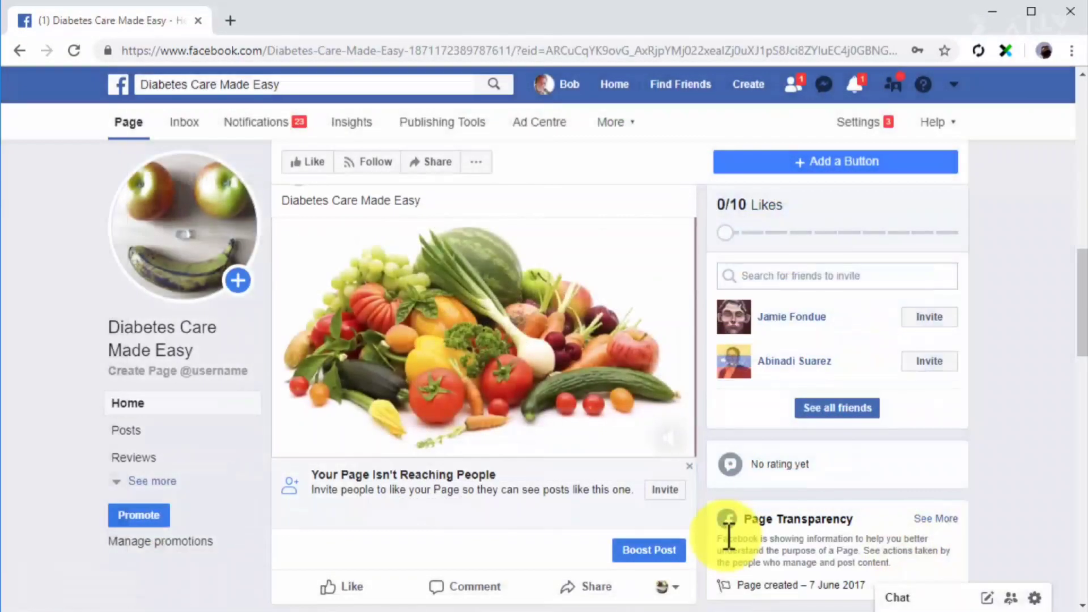
click(670, 550)
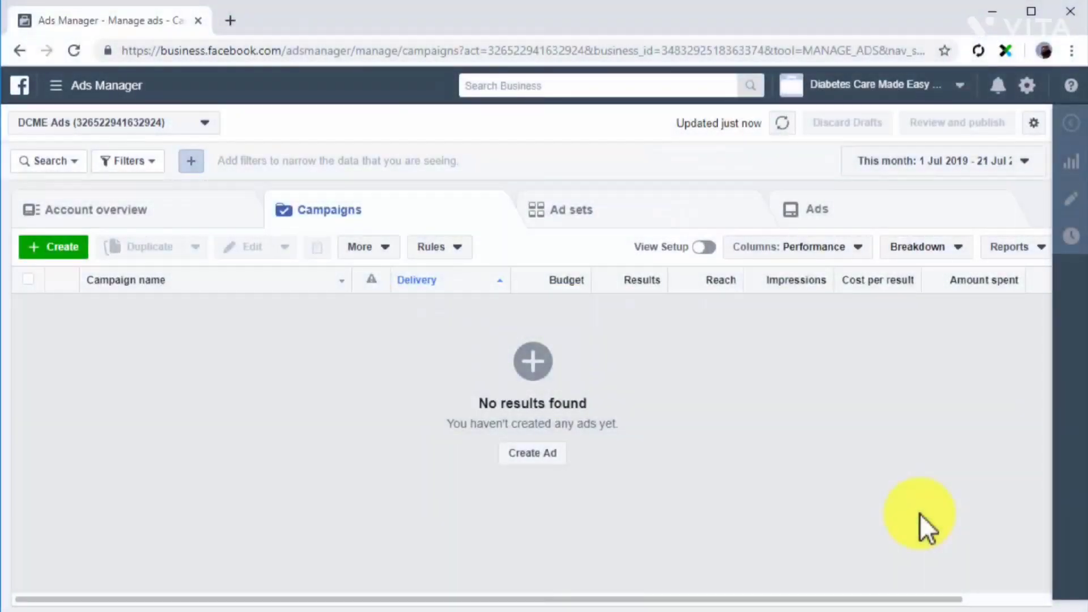
Start an ad with the Lead Generation objective in Ads Manager and continue through its ad set to the ad level.
click(509, 455)
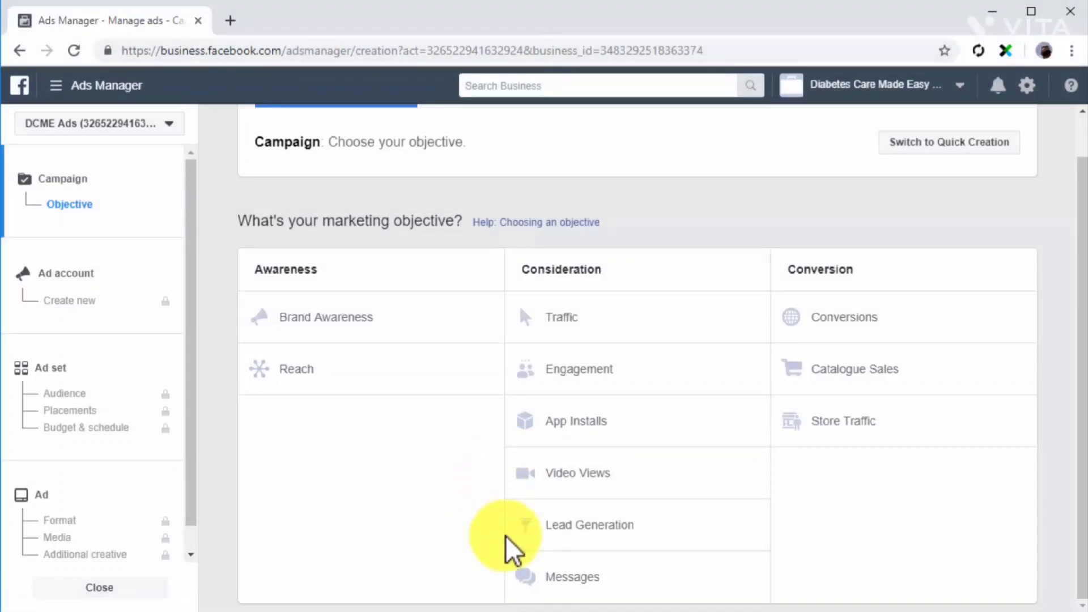
click(570, 537)
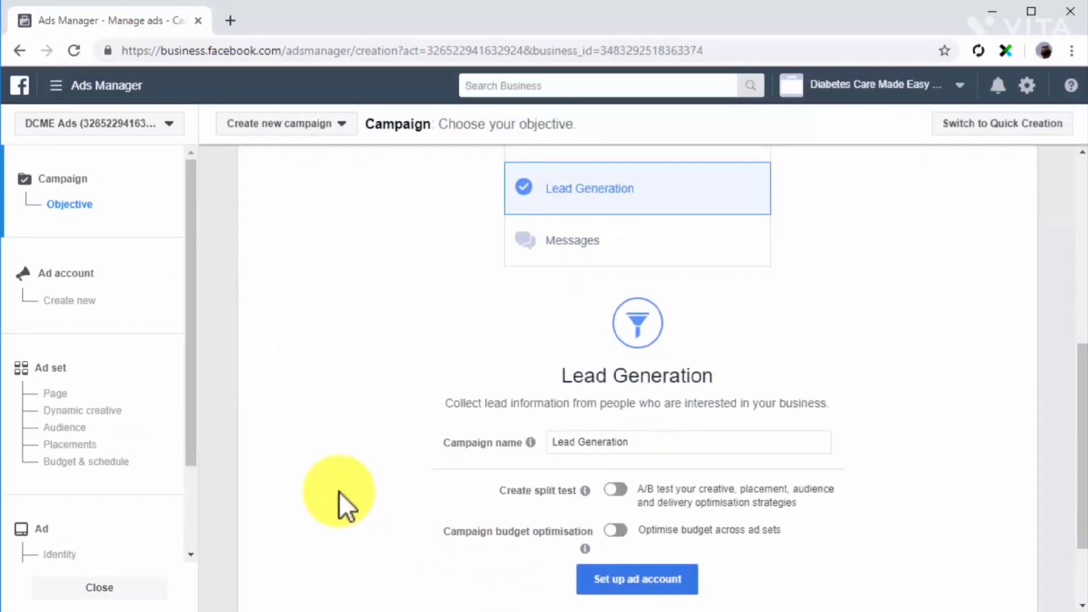
click(122, 371)
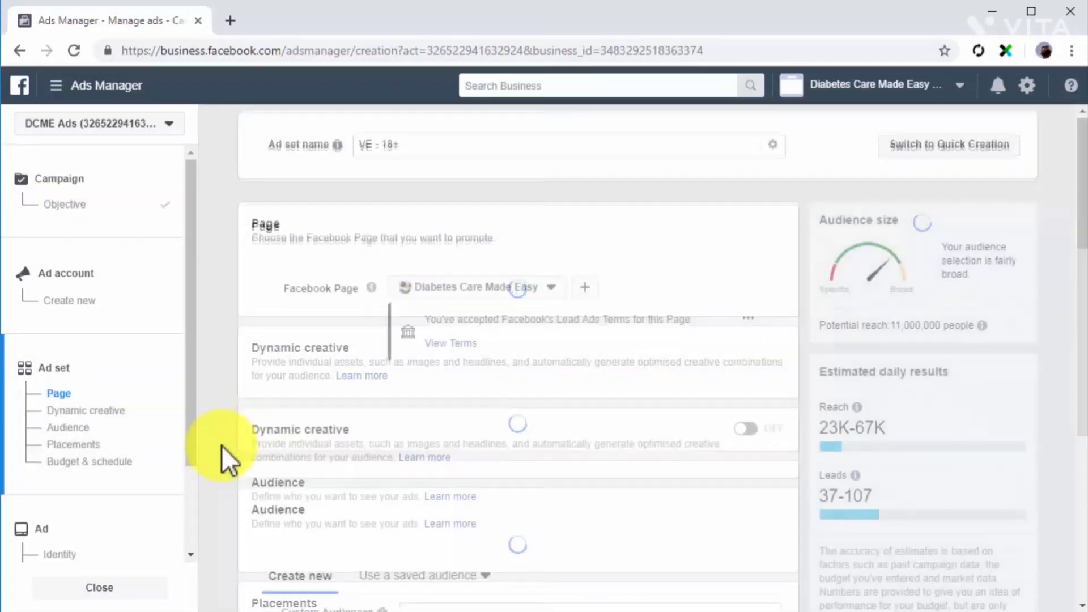
scroll(222, 446, down, 4)
scroll(274, 542, down, 3)
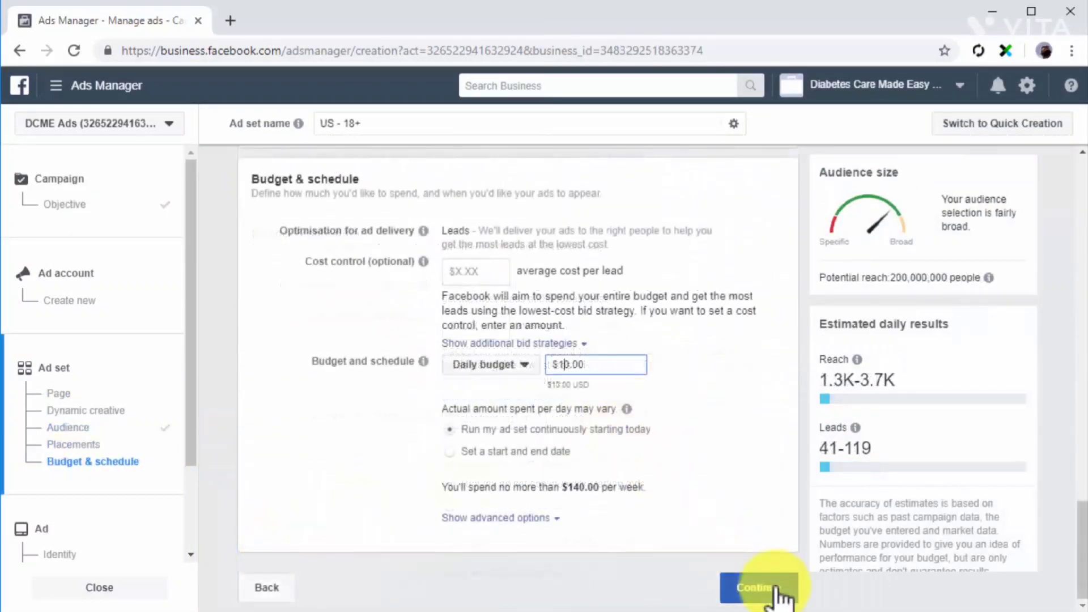
click(759, 602)
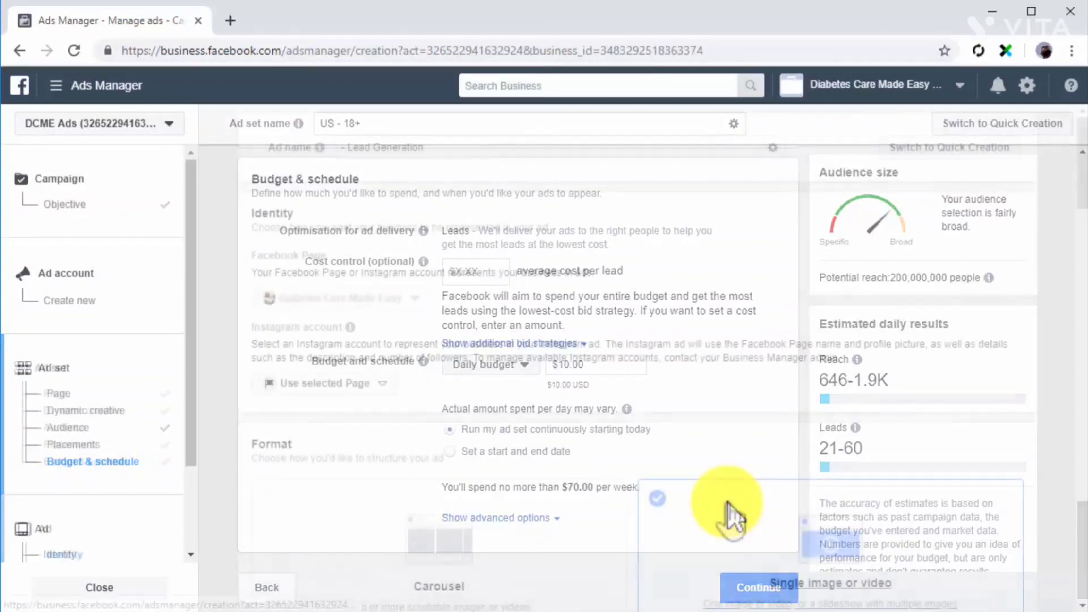
Create an instant form for the ad, headlined The DCME Tips Mini Book and asking for email and full name.
scroll(731, 518, down, 4)
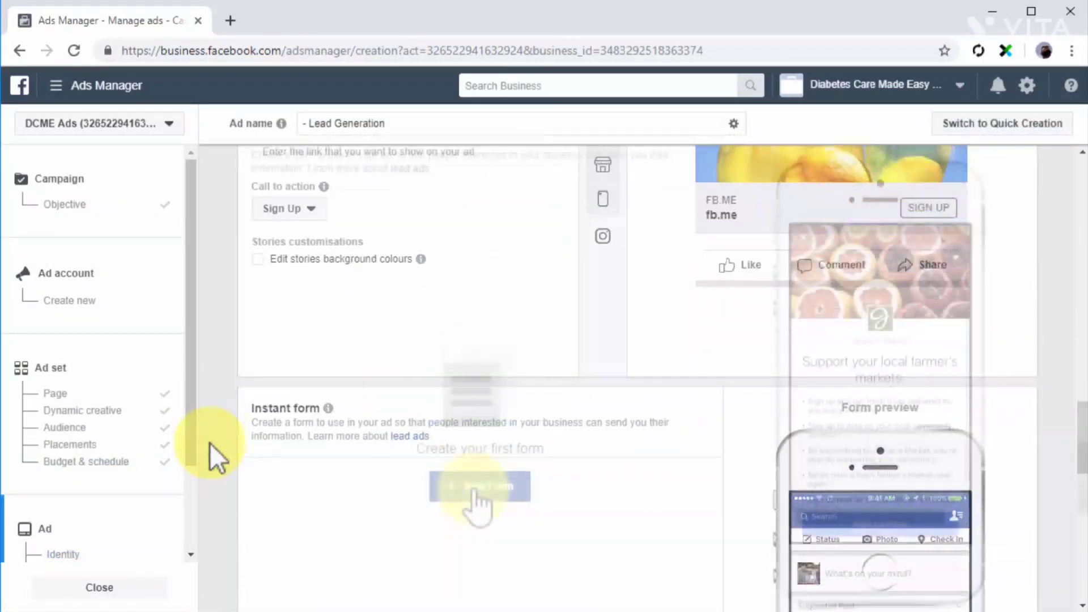
click(476, 492)
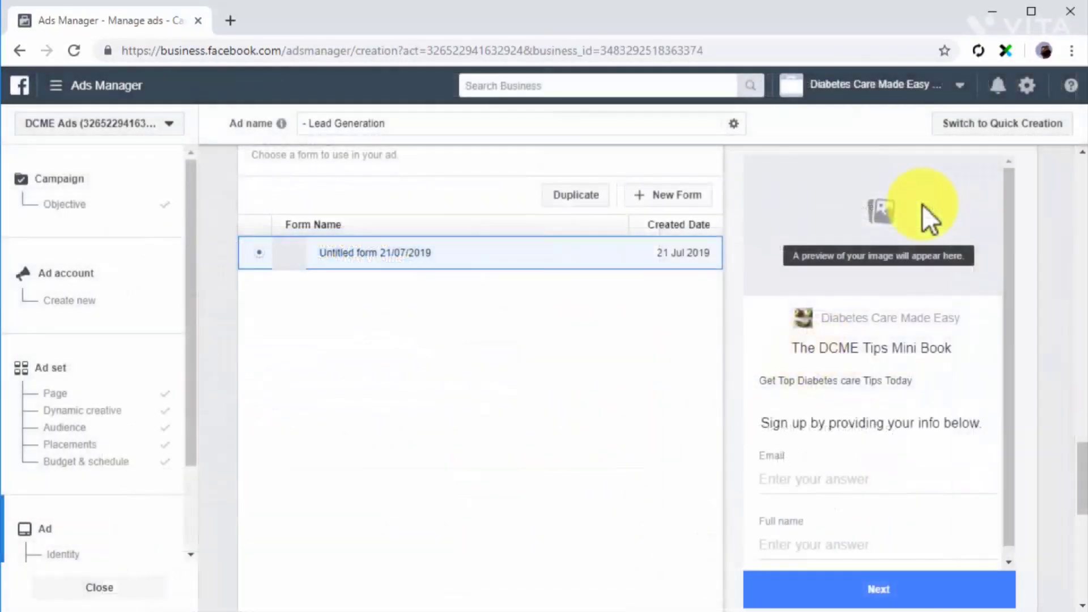
scroll(1021, 464, down, 6)
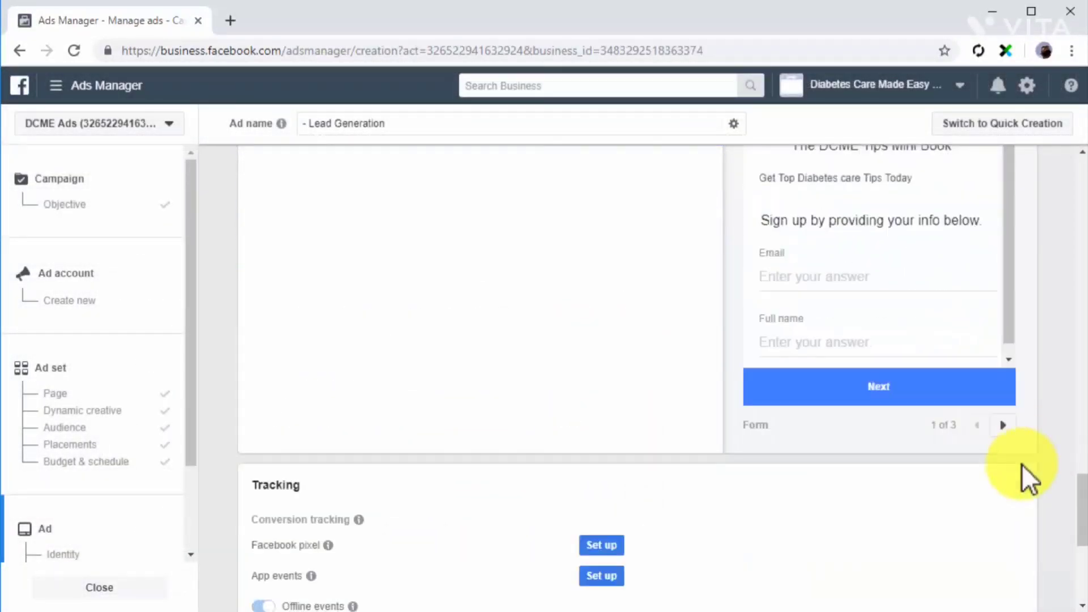
scroll(1021, 464, down, 3)
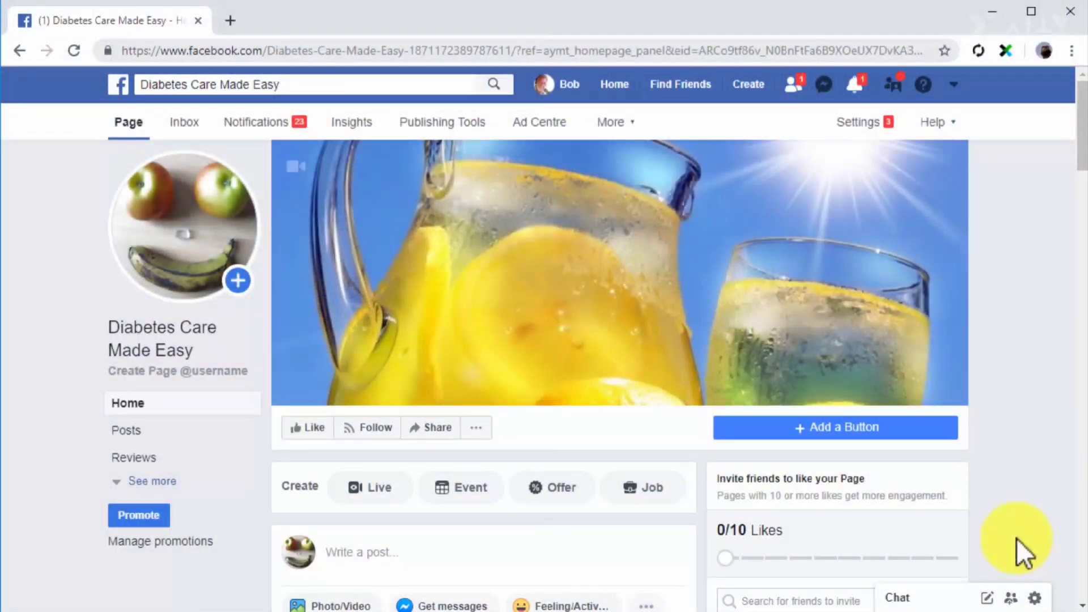
Start a Page post with a canvas, write "5 Diabetes Care Practices People Are Ignoring 😱", and open a new Instant Experience for it.
scroll(1005, 508, down, 1)
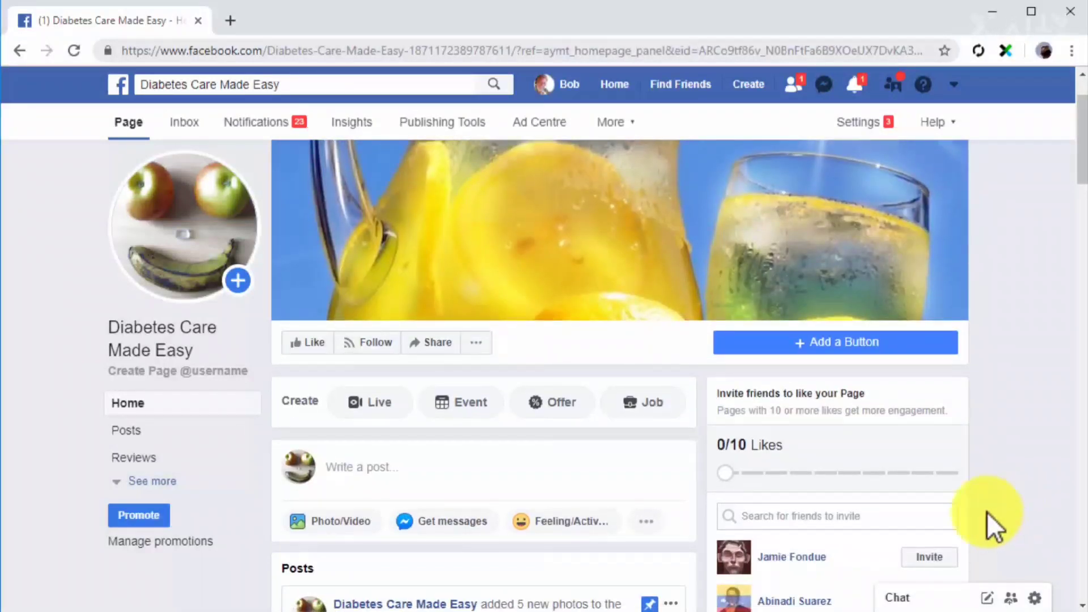
click(323, 536)
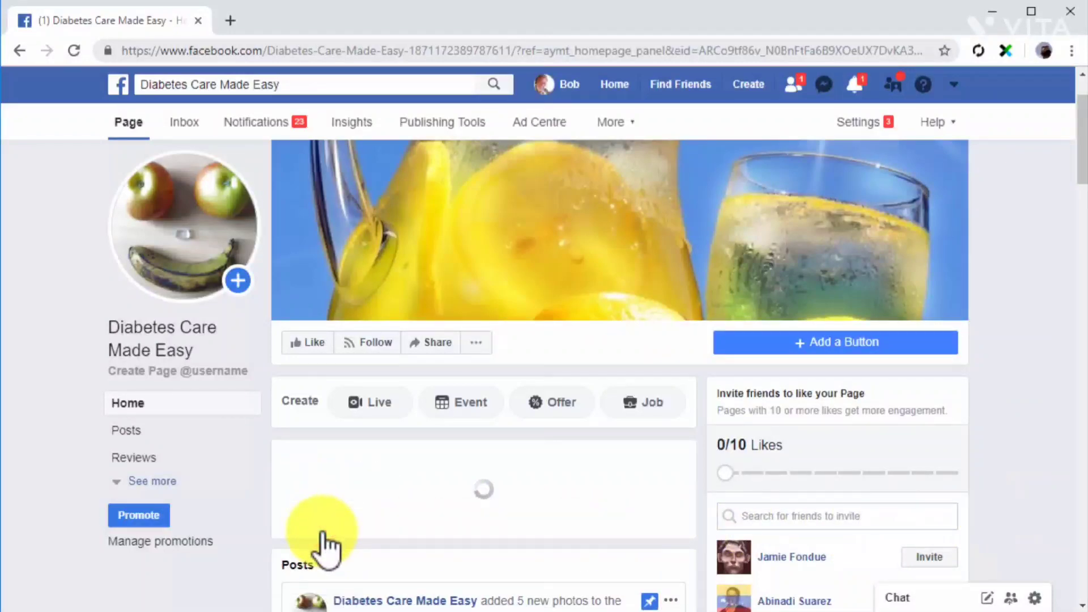
click(324, 538)
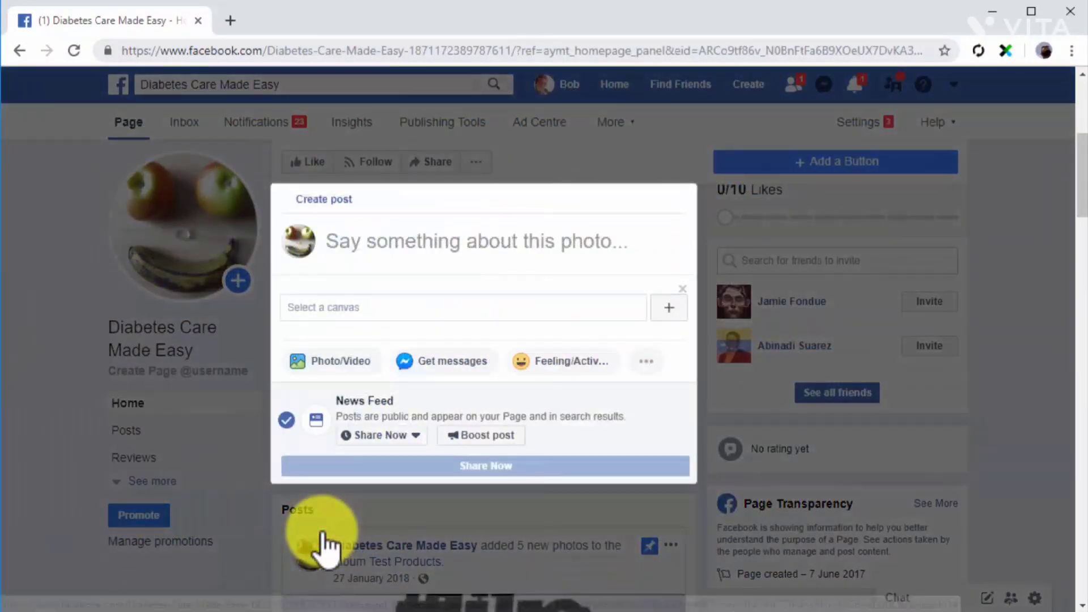
click(441, 250)
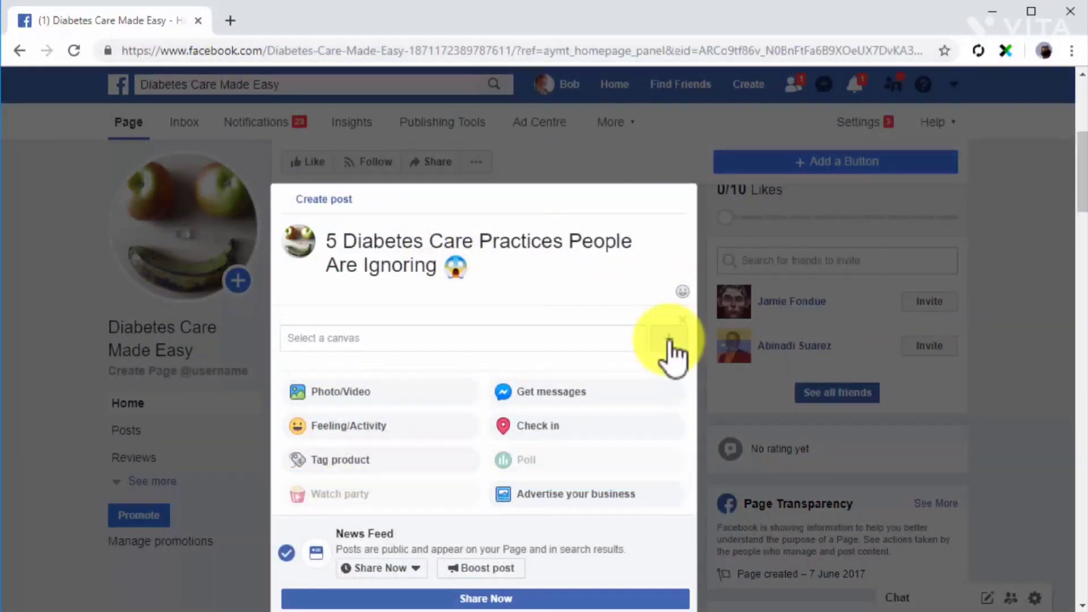
click(670, 339)
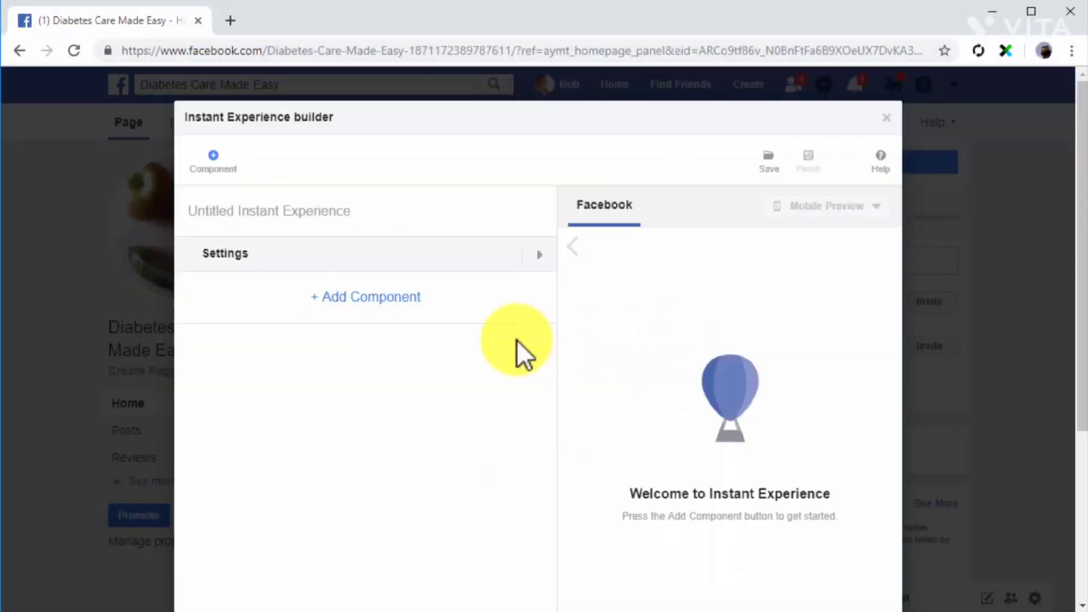
Build the Instant Experience with the colourful juice bottles photo and a "Find Them Out Now!" button, and finish it.
click(401, 297)
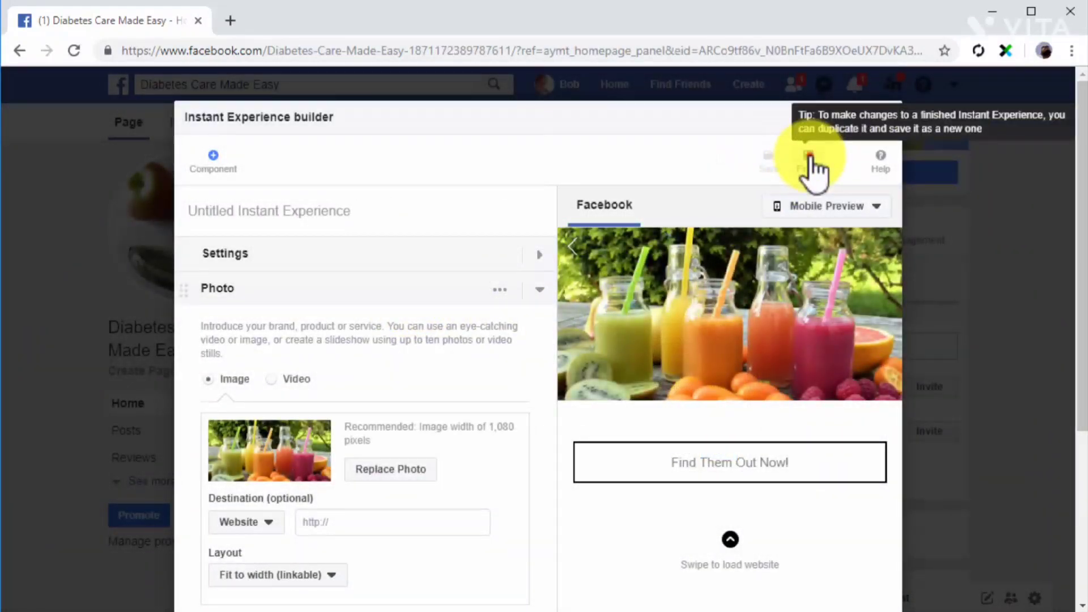
click(809, 156)
click(703, 356)
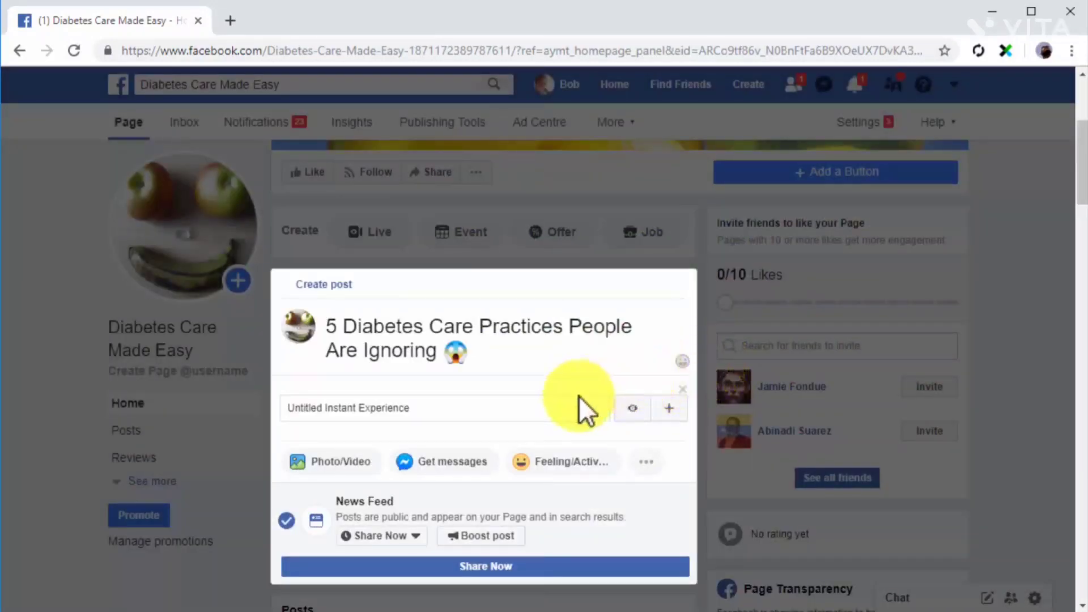
Attach the finished Untitled Instant Experience to the post and share it.
click(541, 408)
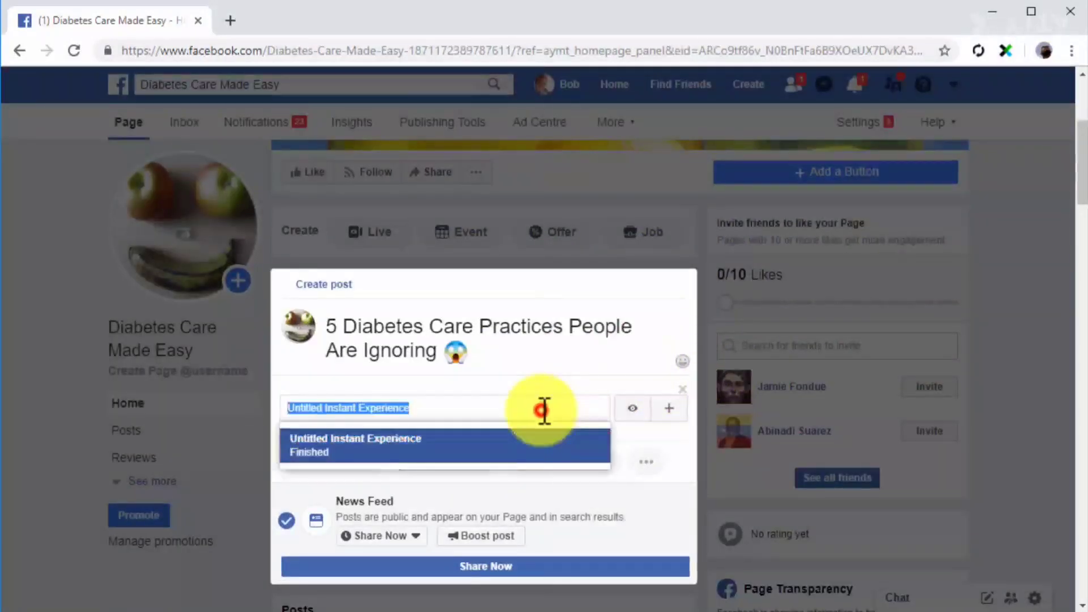
click(542, 440)
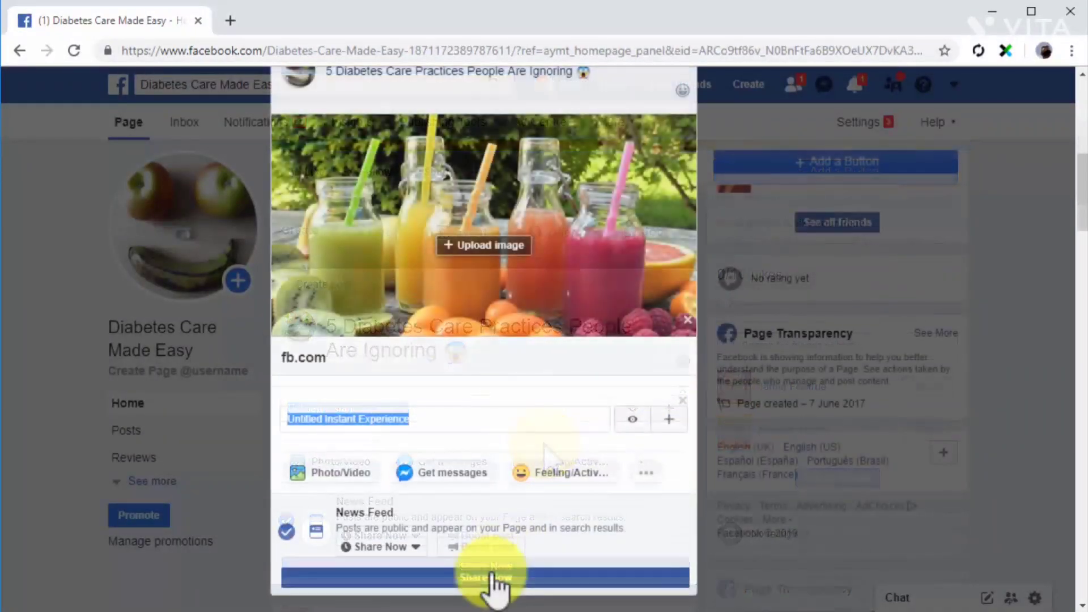
click(490, 577)
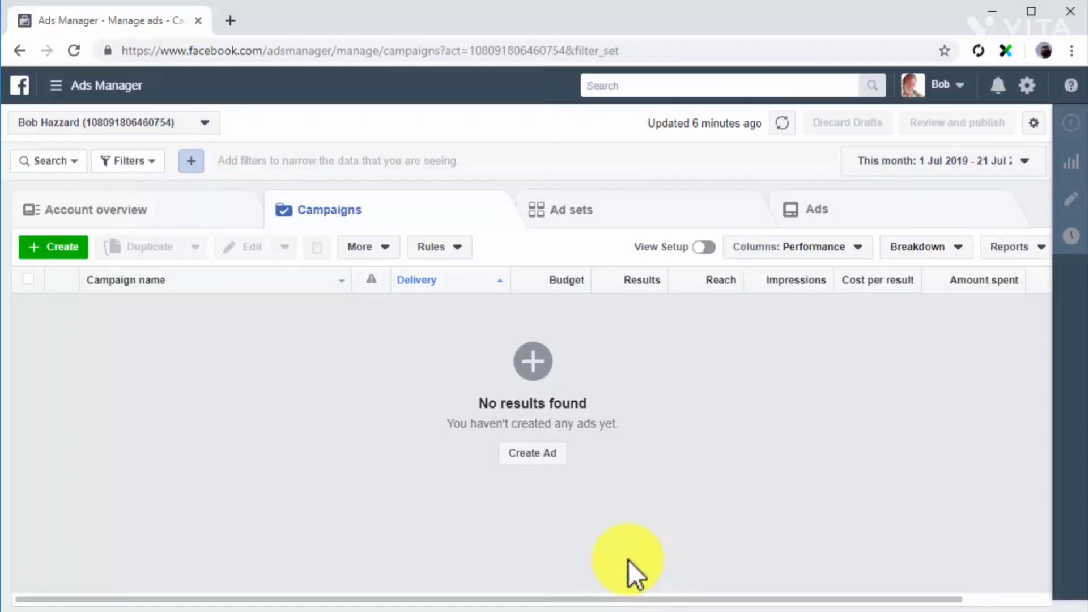
Open the Instagram accounts section in the Business Settings of Diabetes Care Made Easy.
click(55, 86)
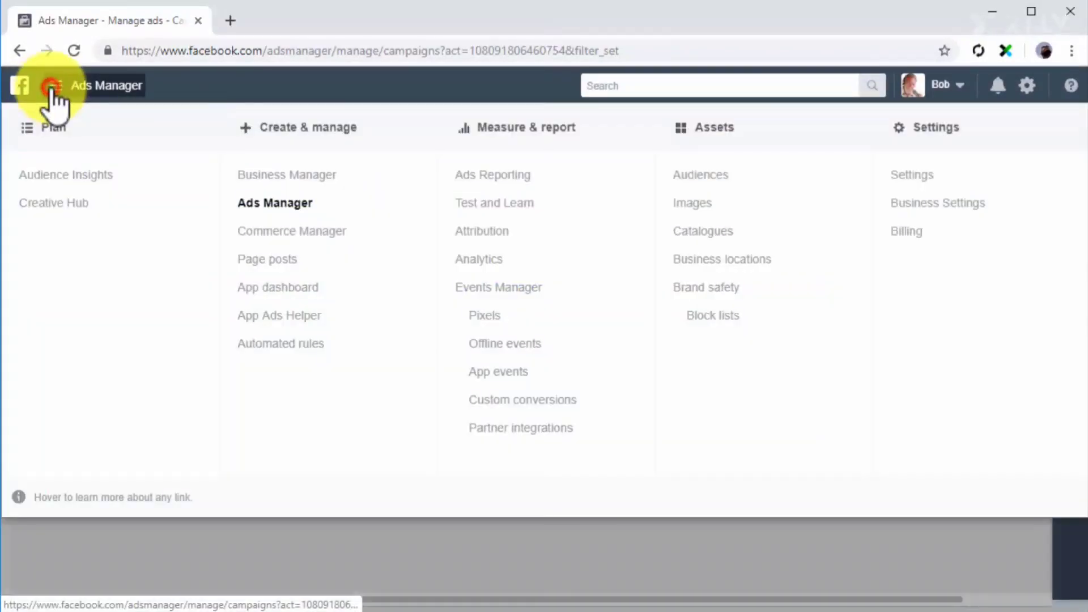
click(936, 204)
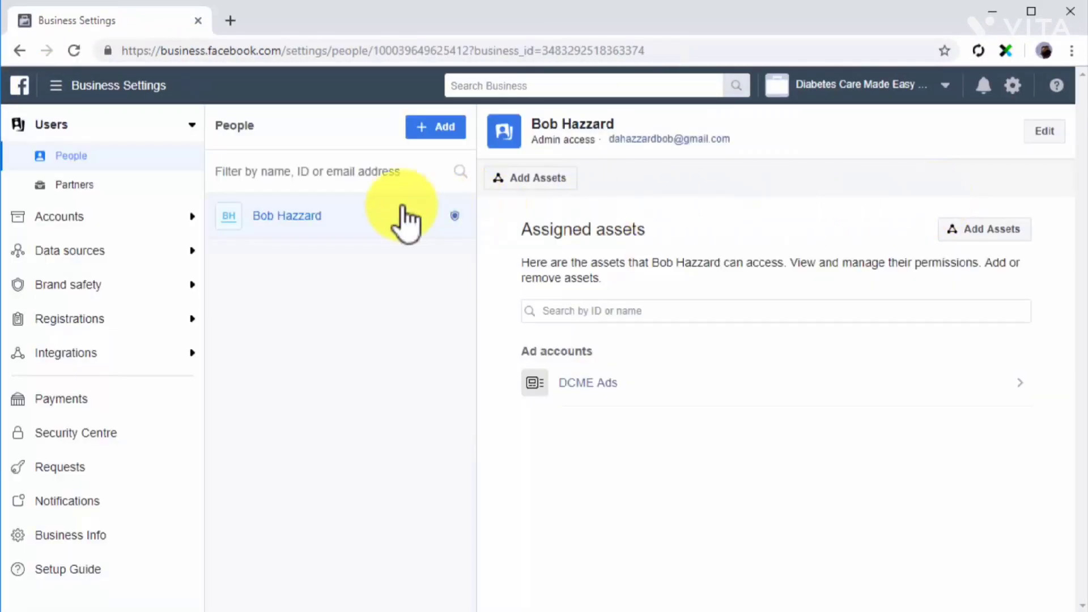
click(183, 216)
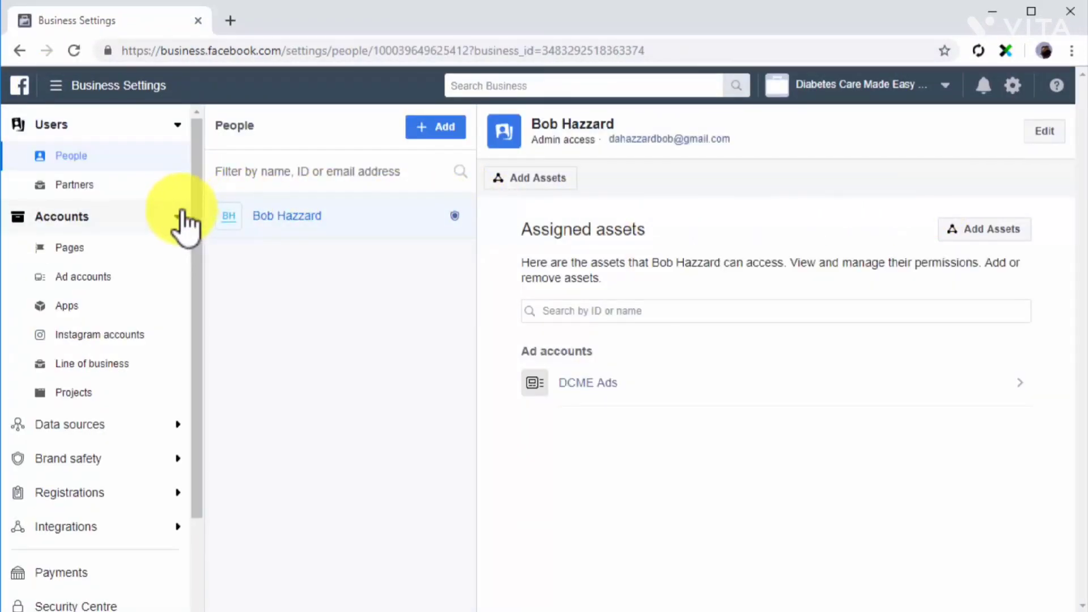
click(125, 335)
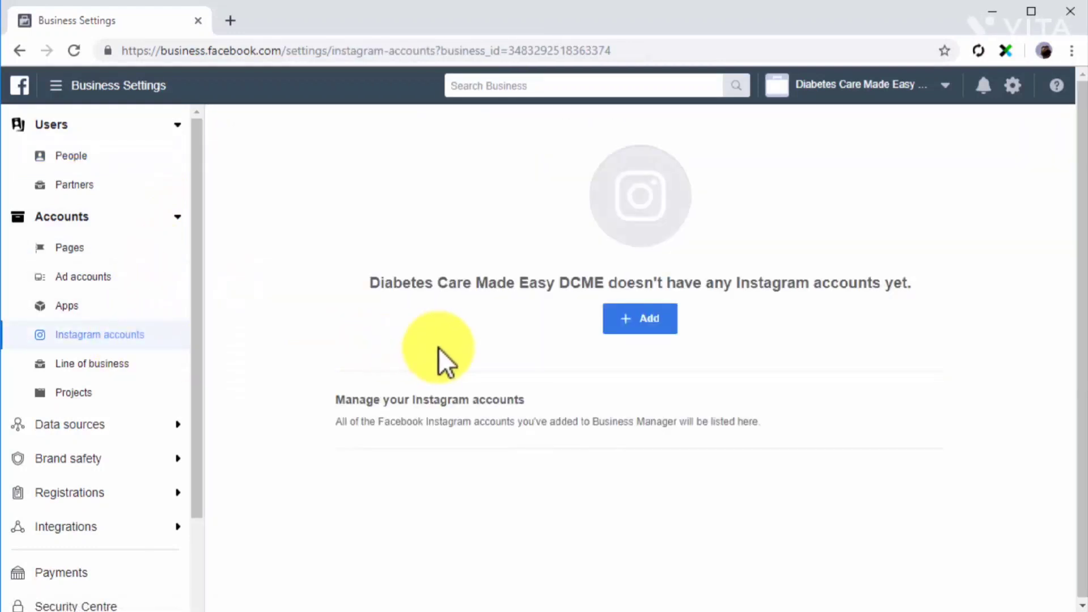
Add an Instagram account to the business by logging in with the account's username and password.
click(622, 322)
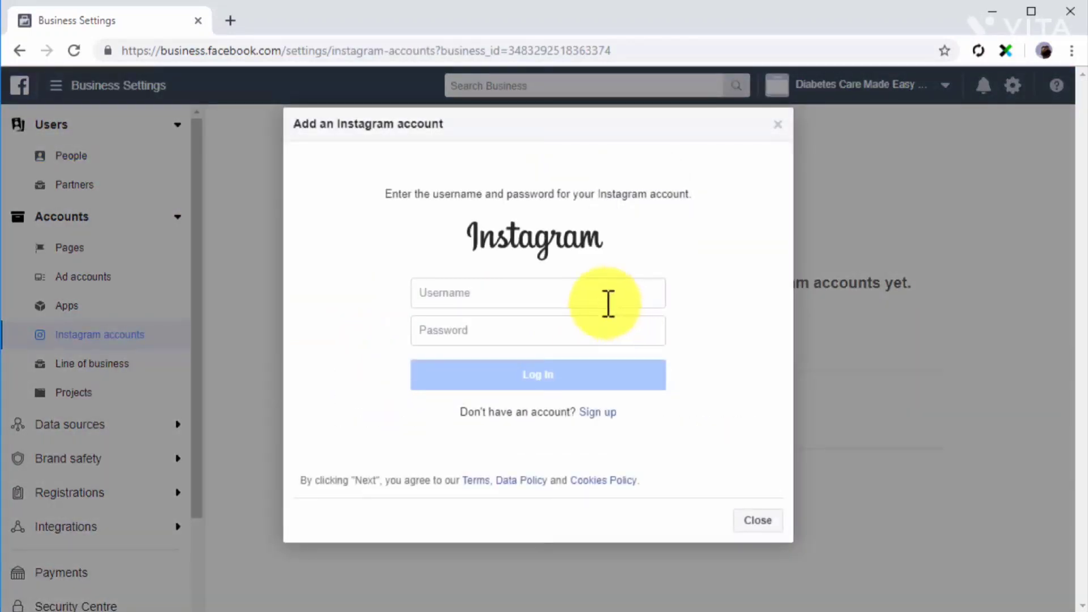
click(607, 301)
text(jamiefondue1)
click(590, 334)
key(ctrl+v)
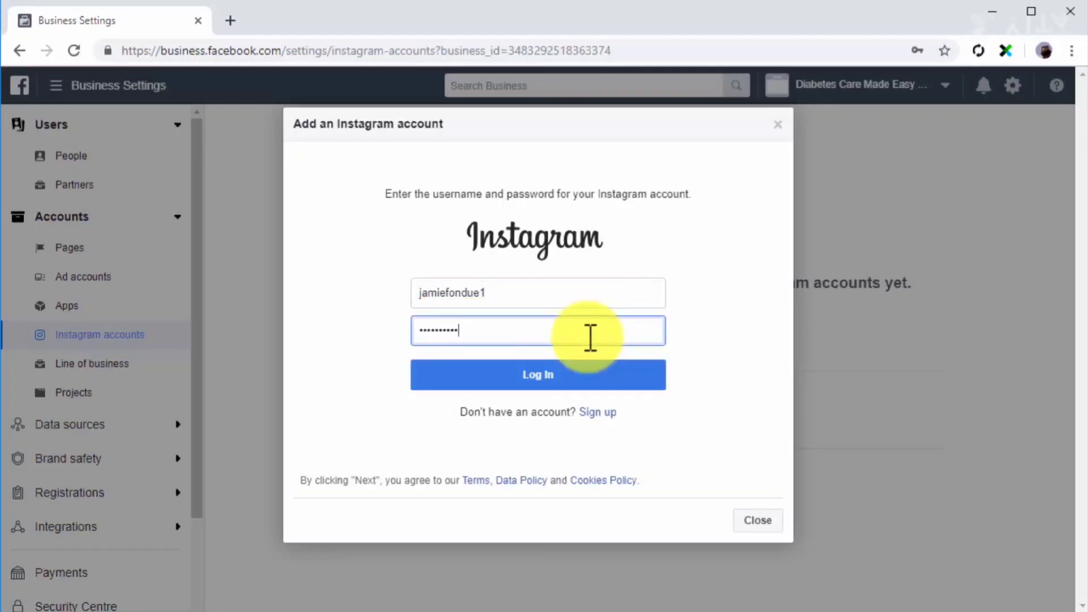
click(574, 372)
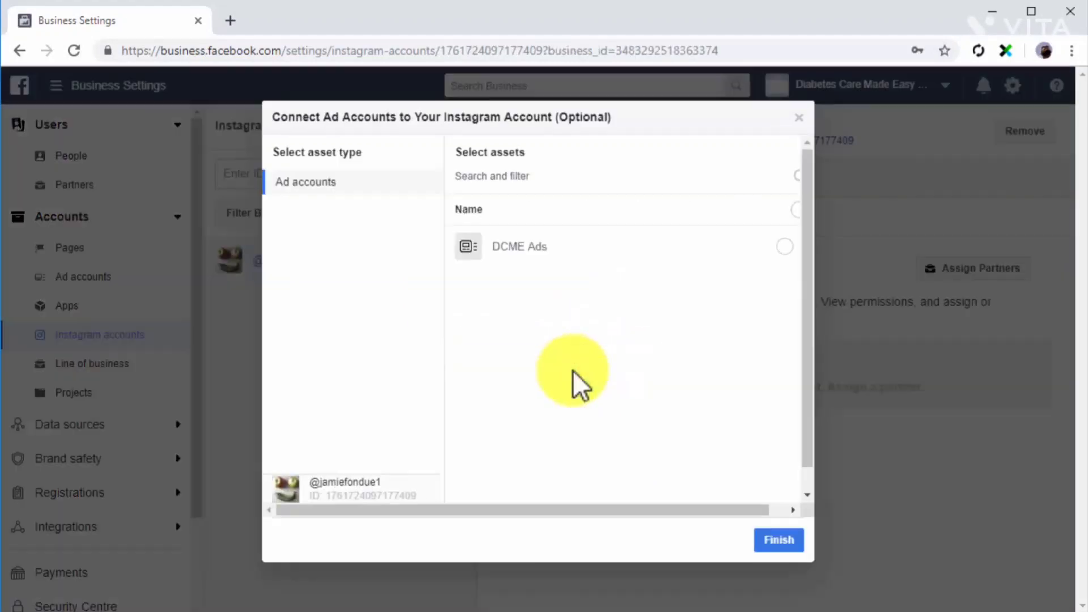
Connect the DCME Ads ad account to the Instagram account and finish the setup.
click(527, 267)
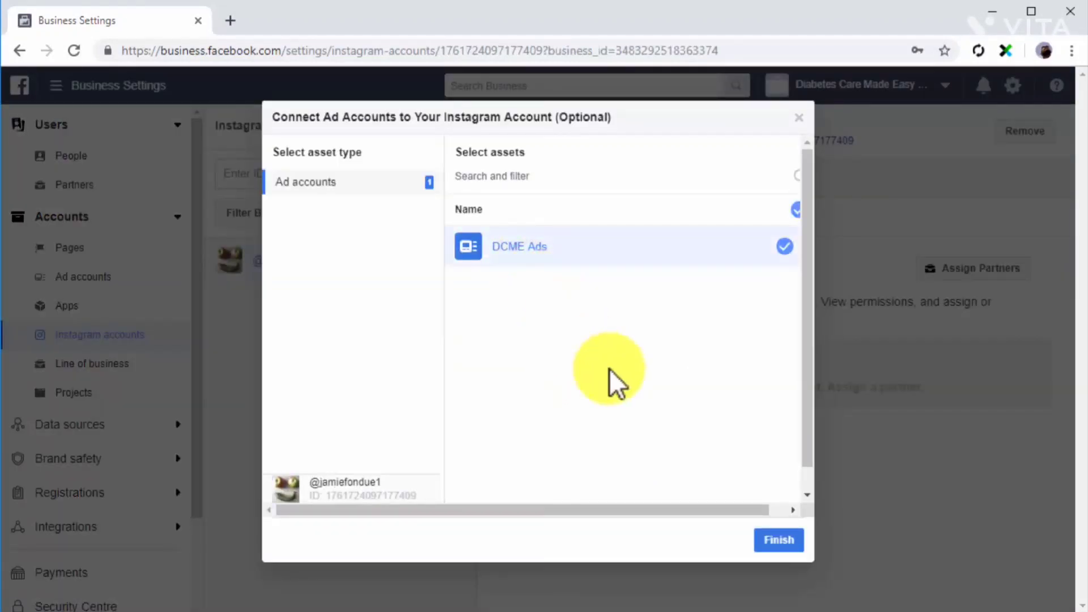
click(769, 537)
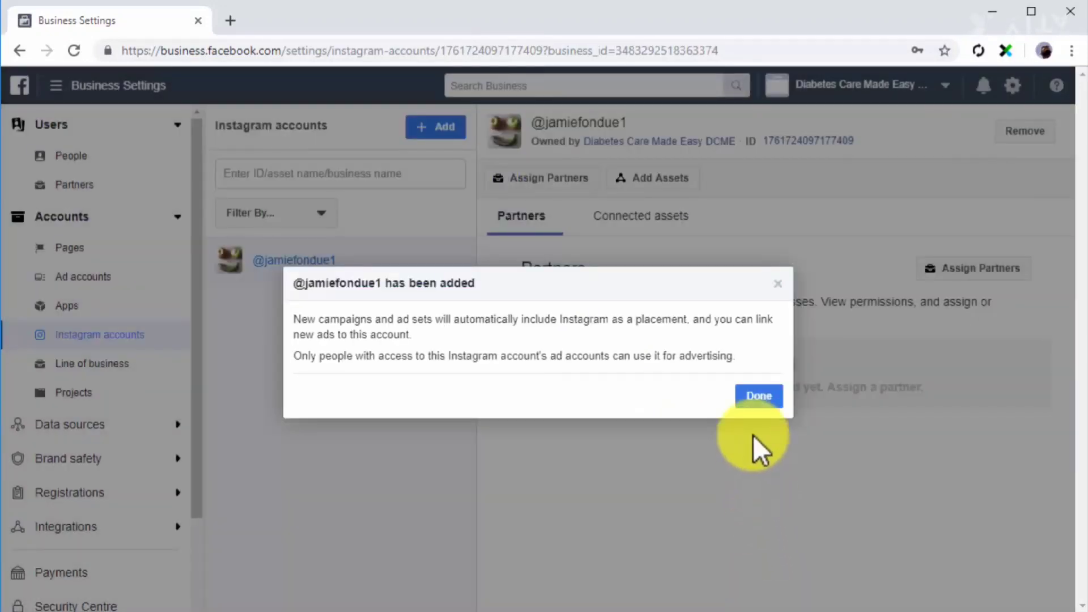
click(748, 396)
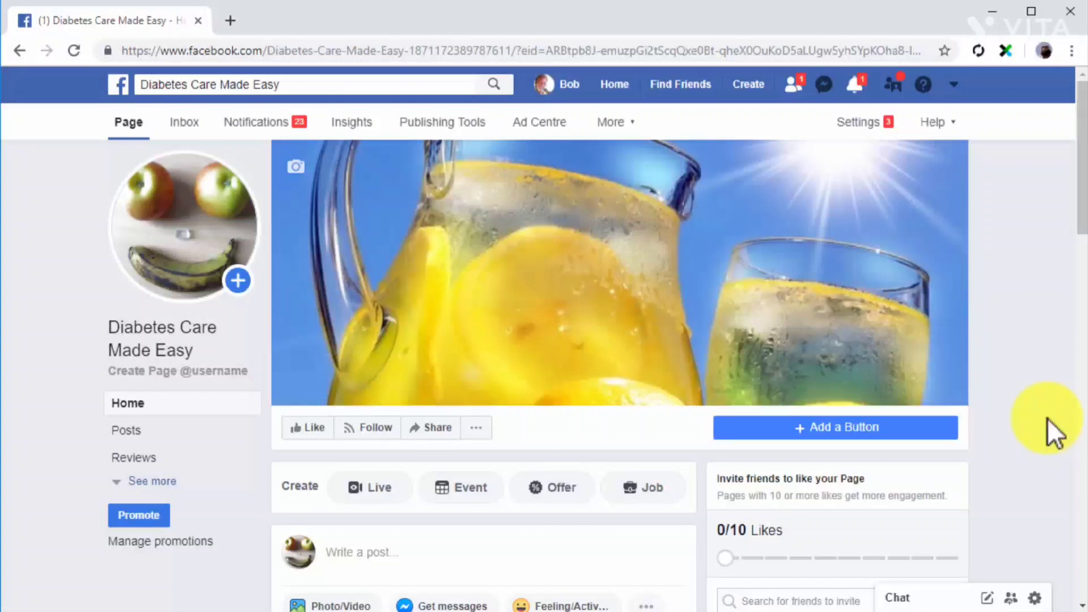
Start a new Page event with the colourful juice bottles photo, named "Healthy World Taste Summit 2019".
click(463, 486)
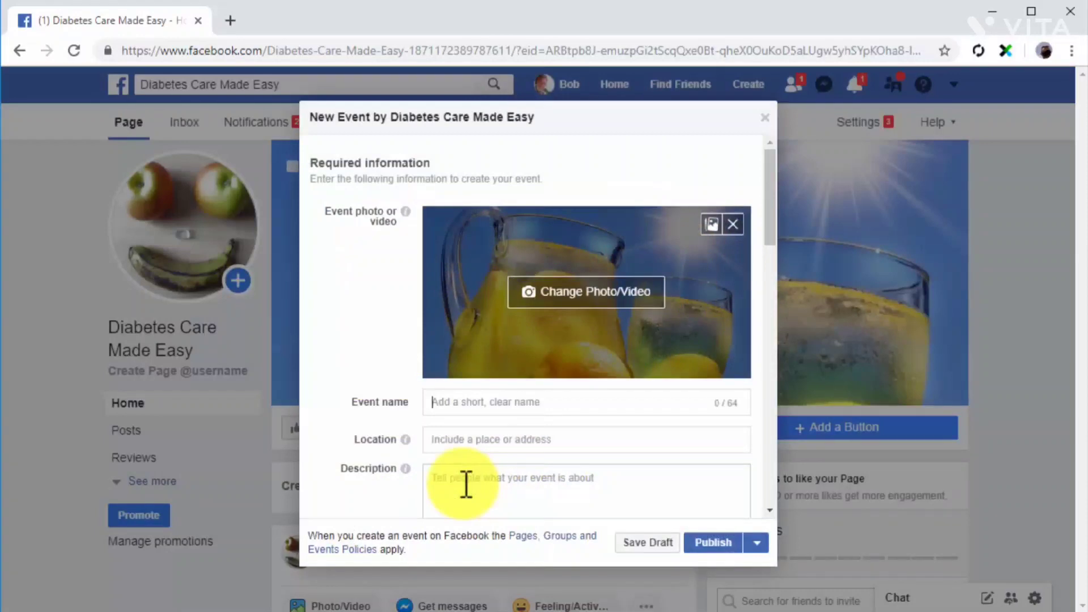
click(555, 286)
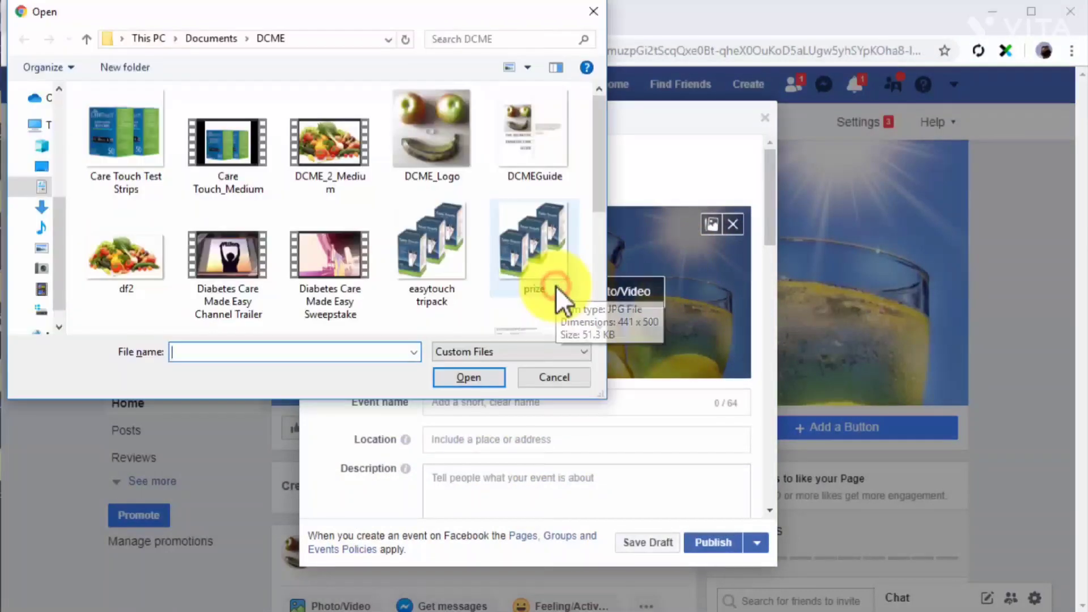
double_click(447, 163)
text(Healthy World Taste Summit 2019)
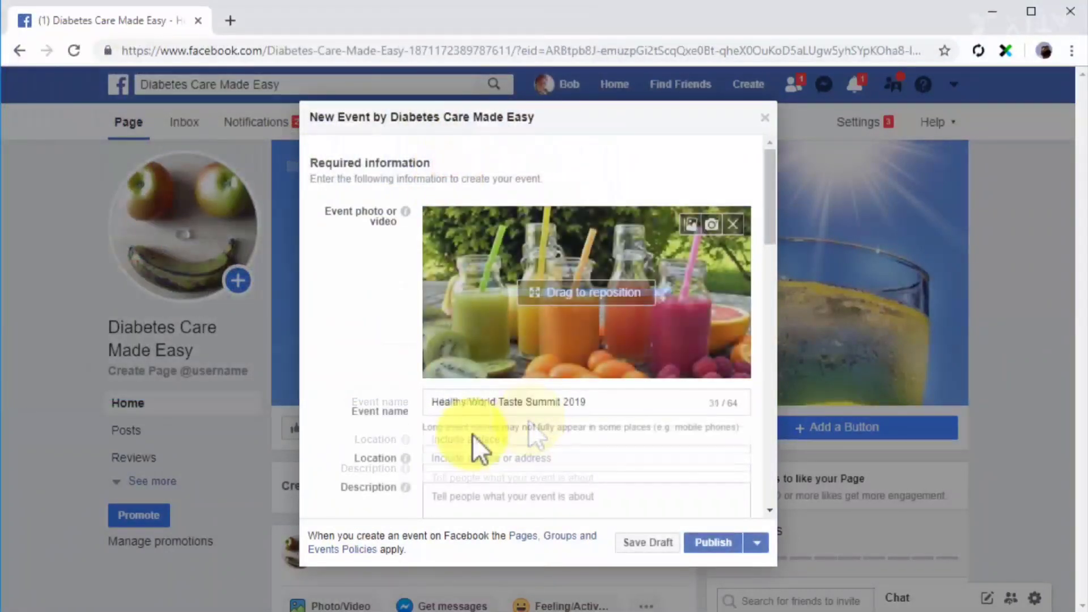
Set the event's location to Doral, its description to "Try tasty healthy food from around the world!" and its category to Causes.
click(480, 460)
text(Doral)
click(484, 488)
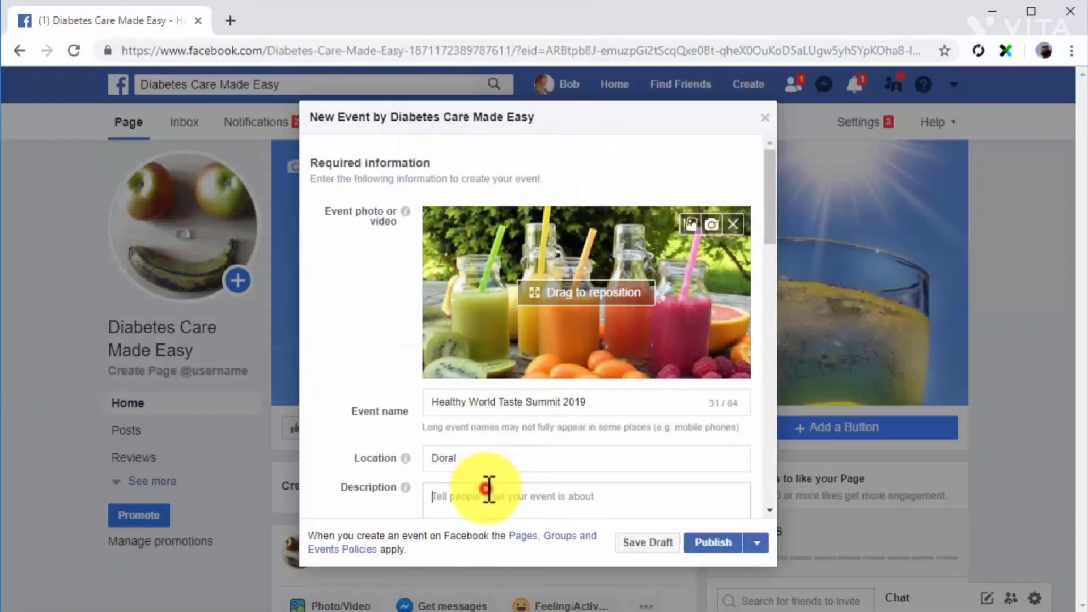
text(Try tasty healthy food from around the world!)
scroll(489, 489, down, 3)
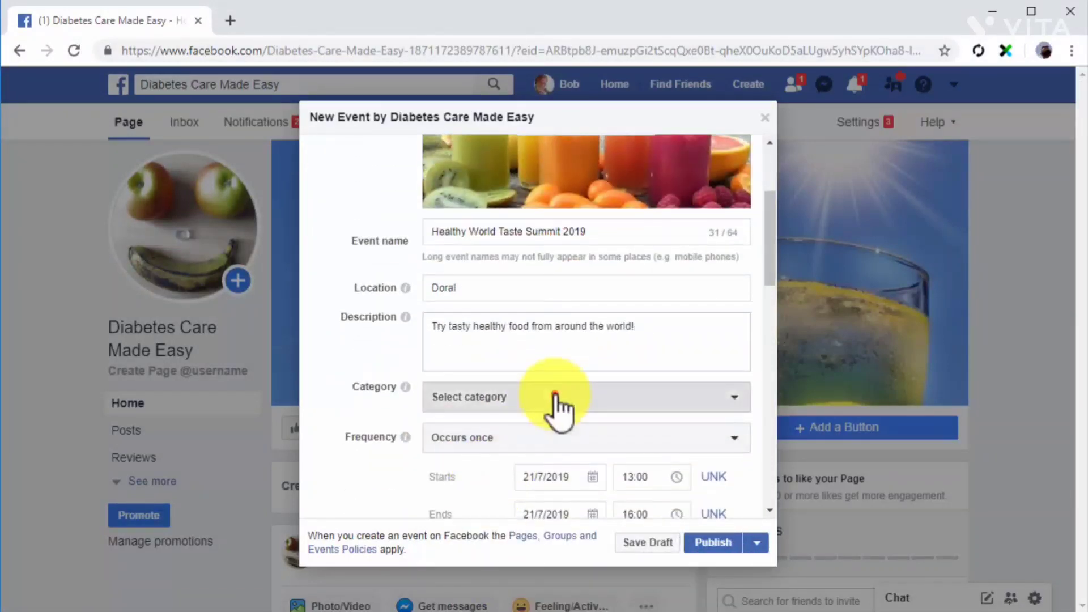
click(555, 396)
click(545, 447)
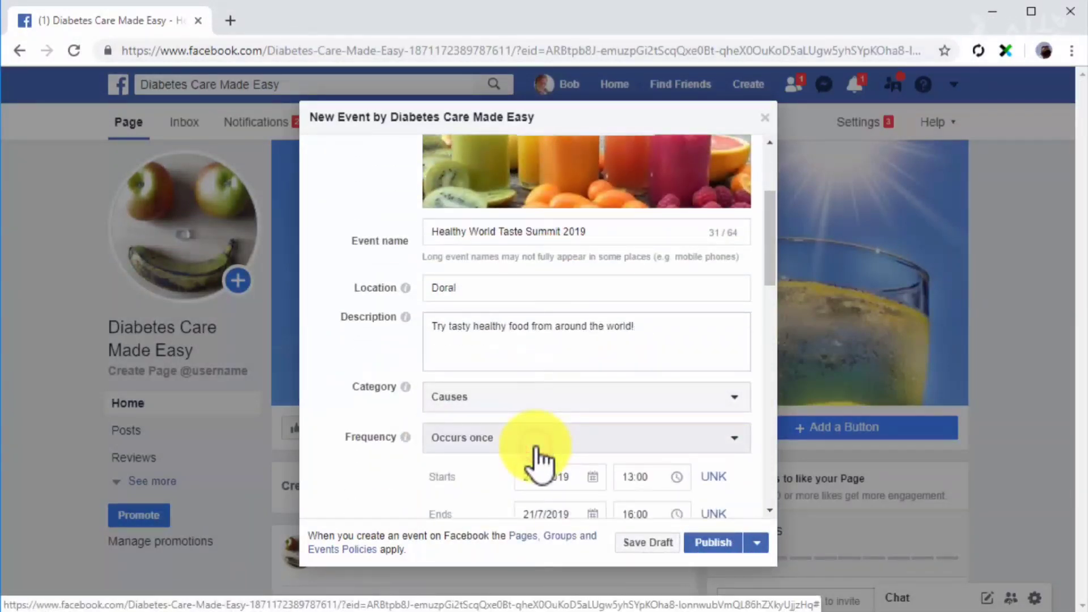
Enter the event keyword "diabetes care" and mark the event as child-friendly and a volunteer opportunity.
scroll(404, 470, down, 4)
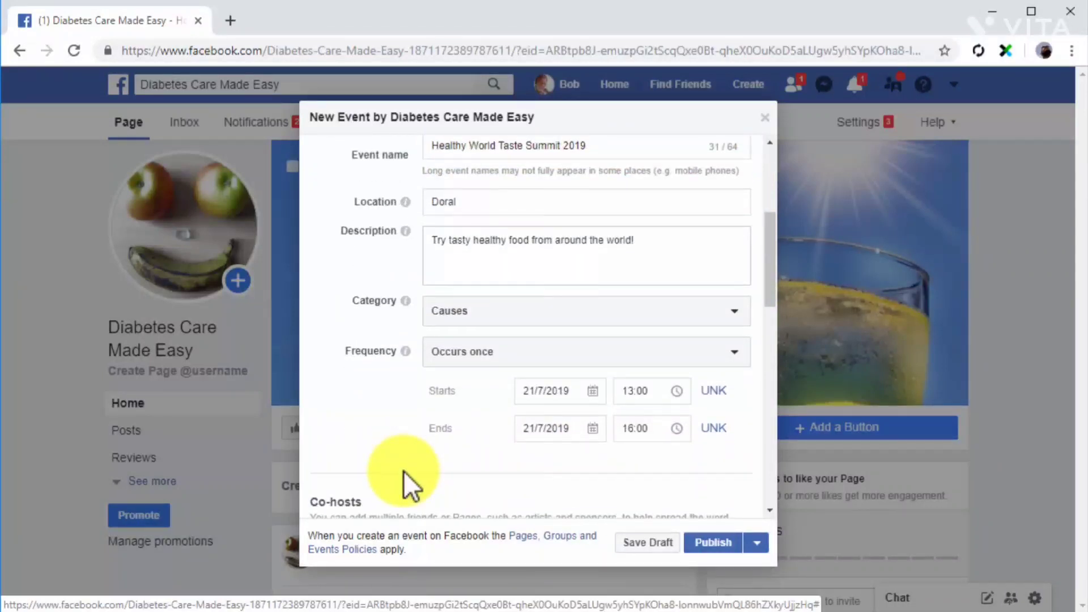
scroll(403, 470, down, 3)
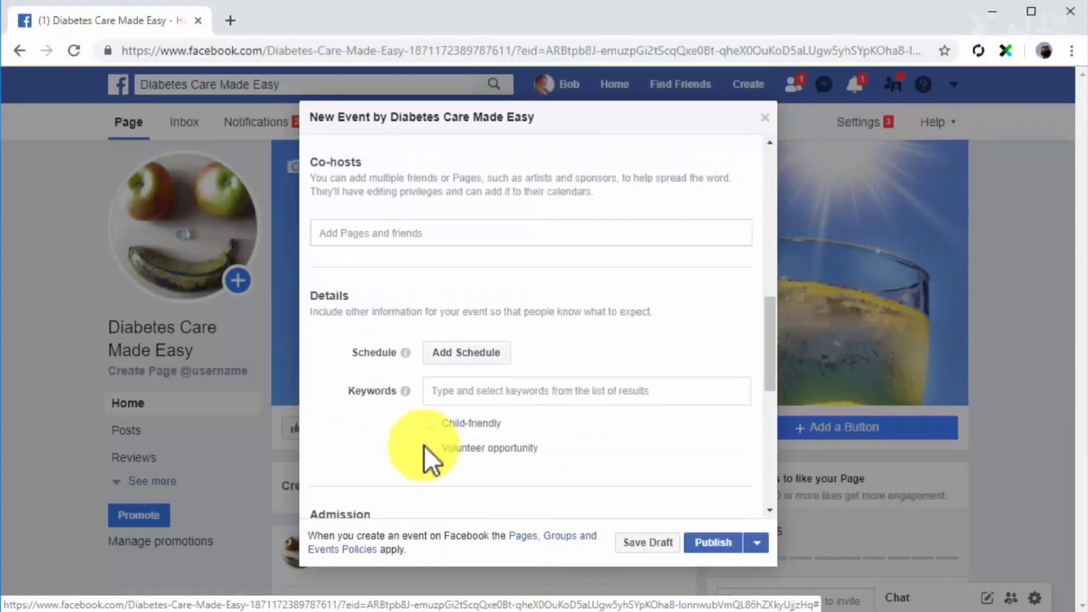
click(468, 392)
text(diabetes care)
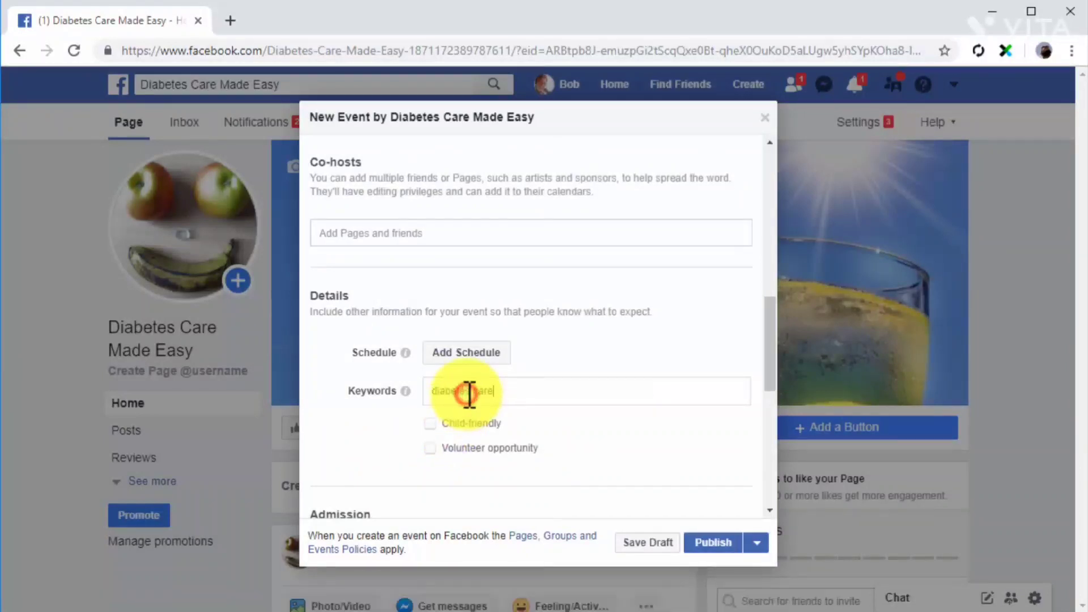
click(429, 443)
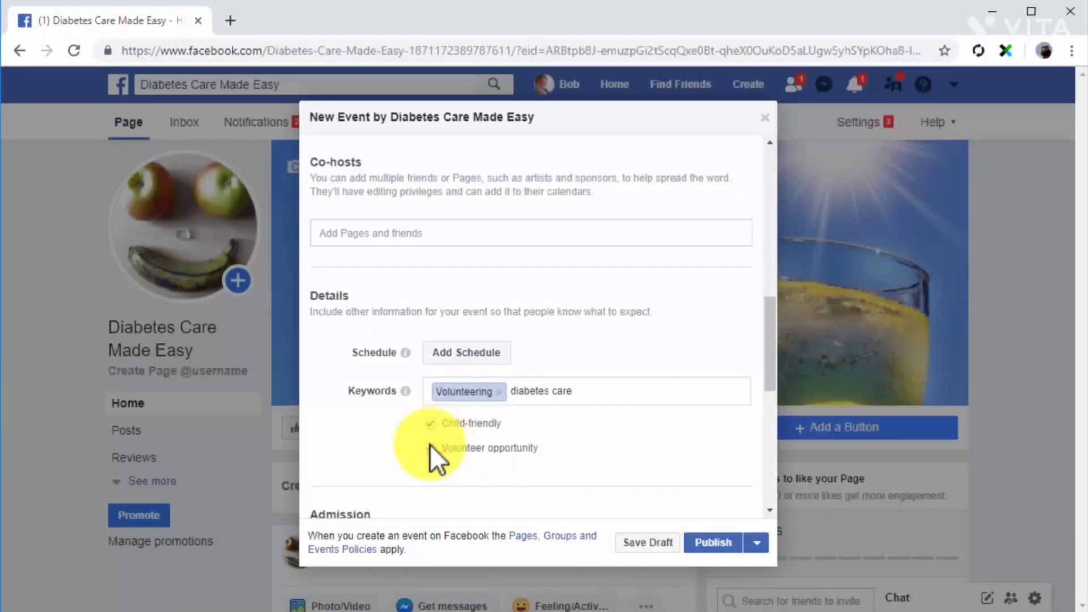
Publish the Healthy World Taste Summit 2019 event and start boosting it.
scroll(430, 445, down, 5)
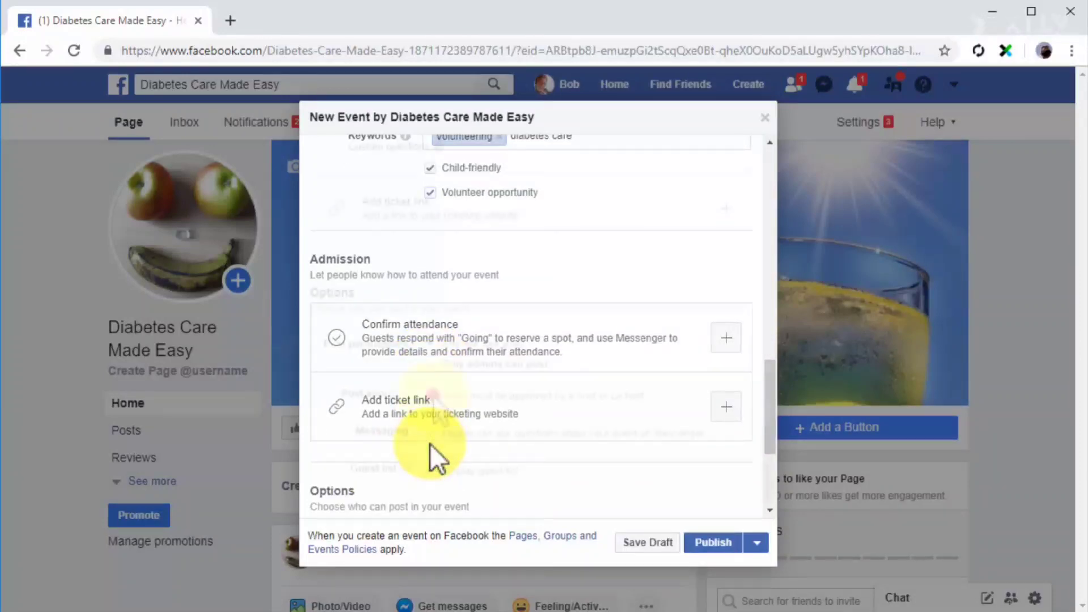
click(690, 538)
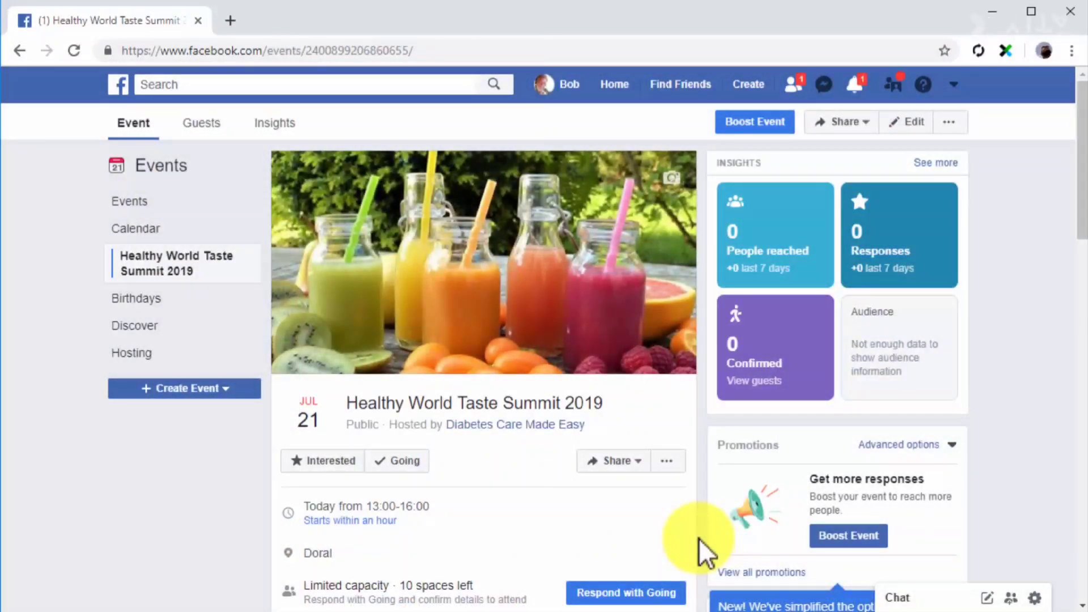
click(834, 538)
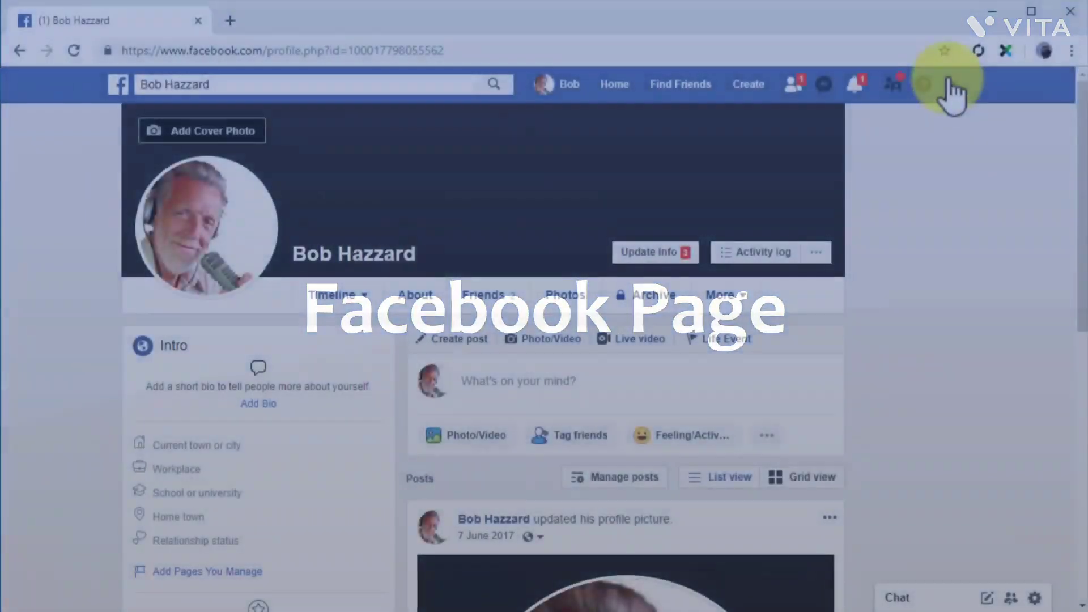
Open the Diabetes Care Made Easy Page from the personal profile.
click(949, 87)
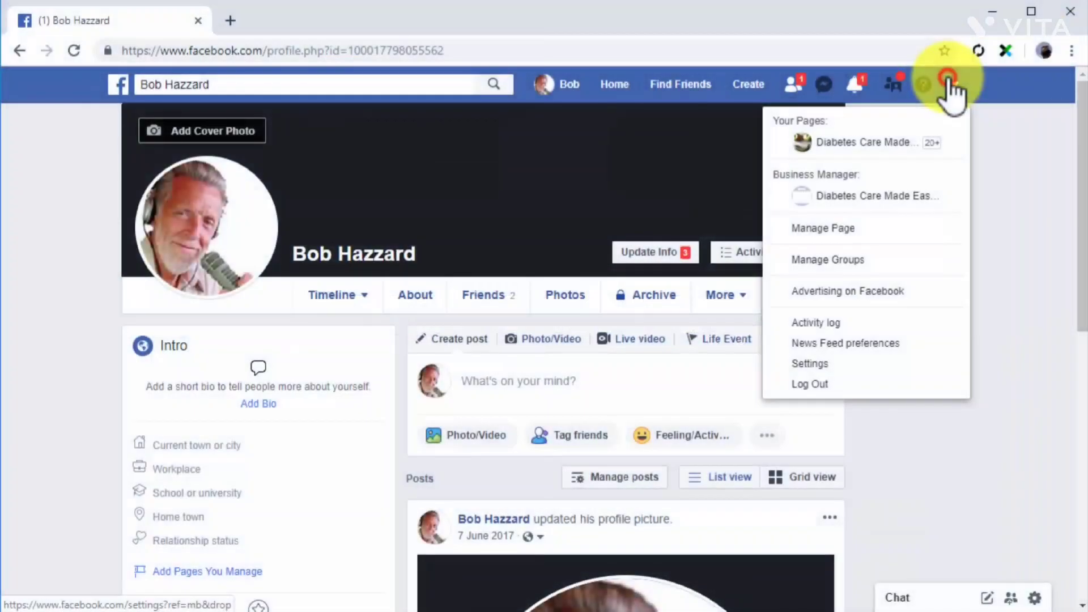
click(882, 148)
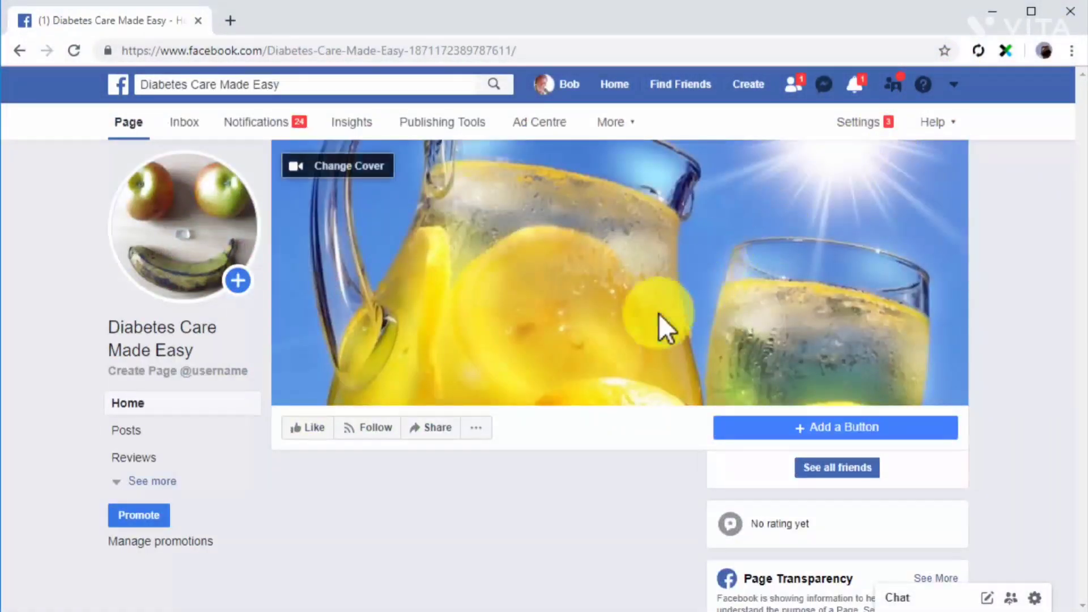
Look through the Page's pinned post, published event and recent posts.
scroll(702, 549, down, 7)
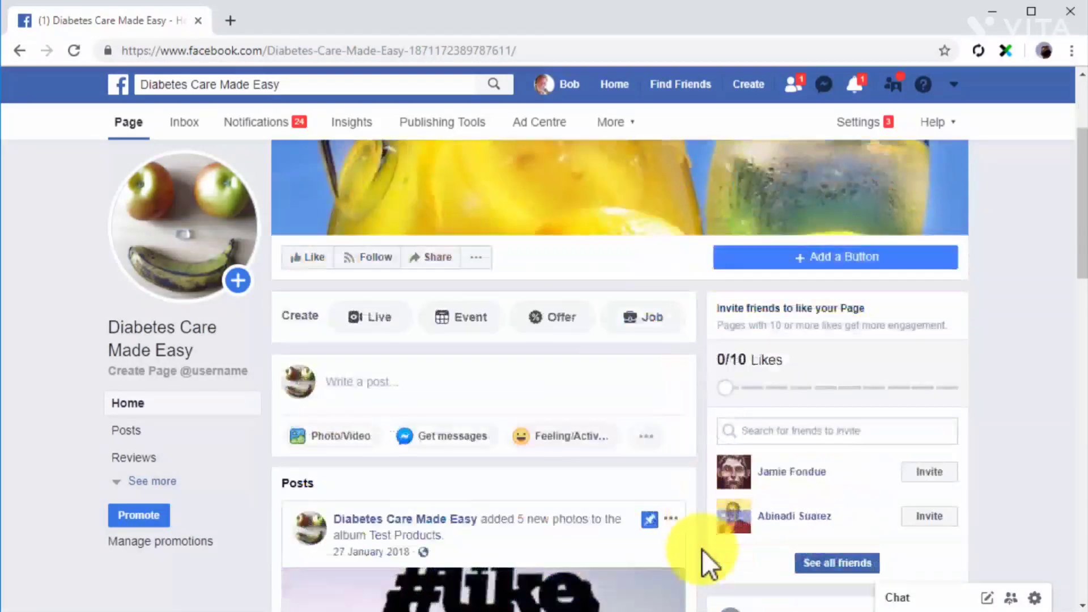
scroll(702, 549, down, 12)
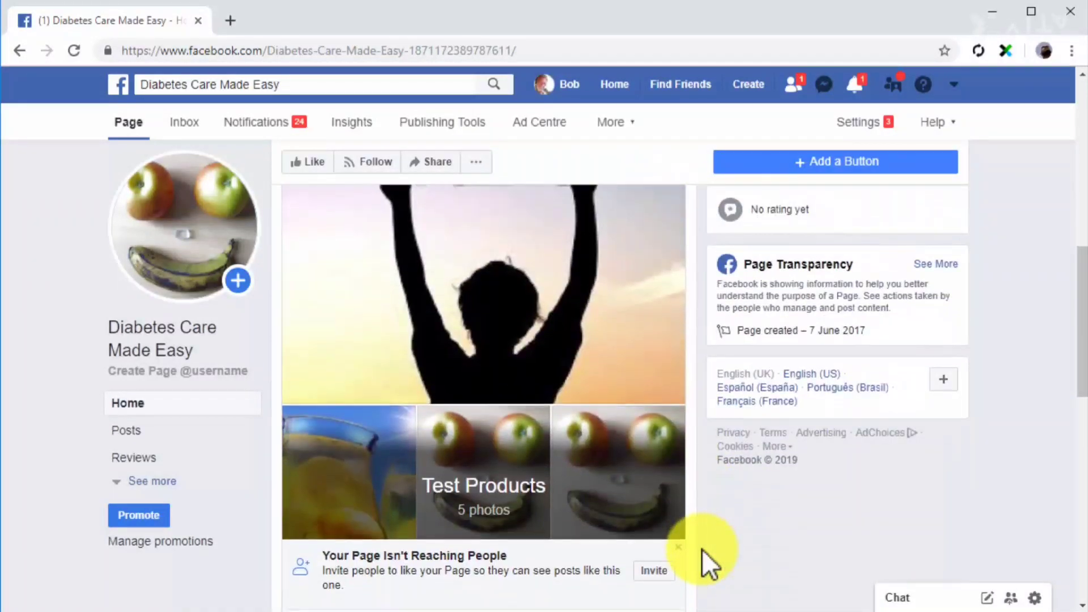
scroll(702, 549, down, 5)
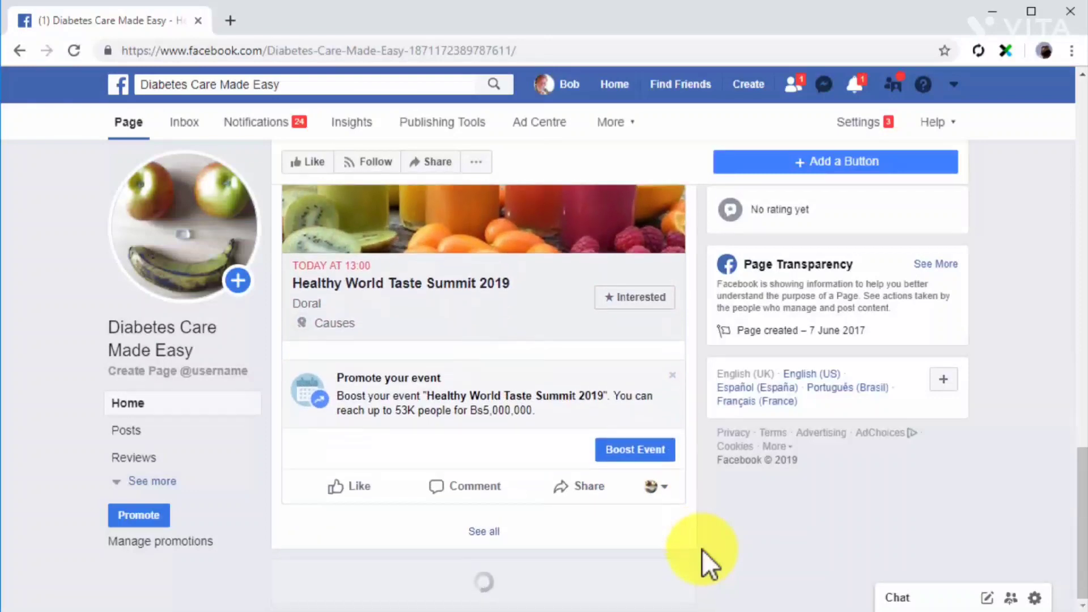
scroll(702, 548, down, 9)
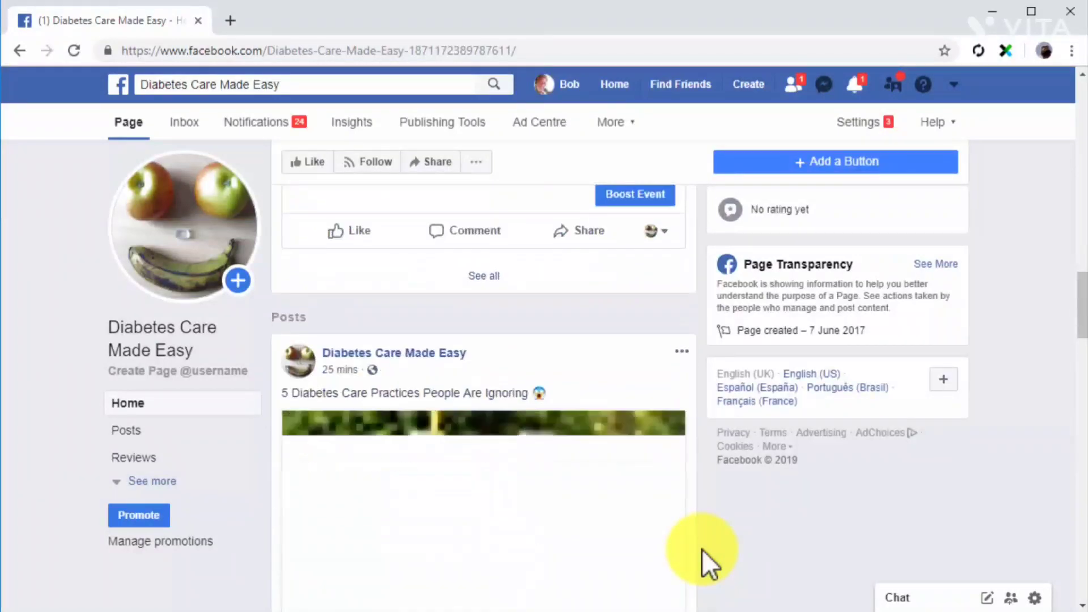
scroll(702, 549, down, 8)
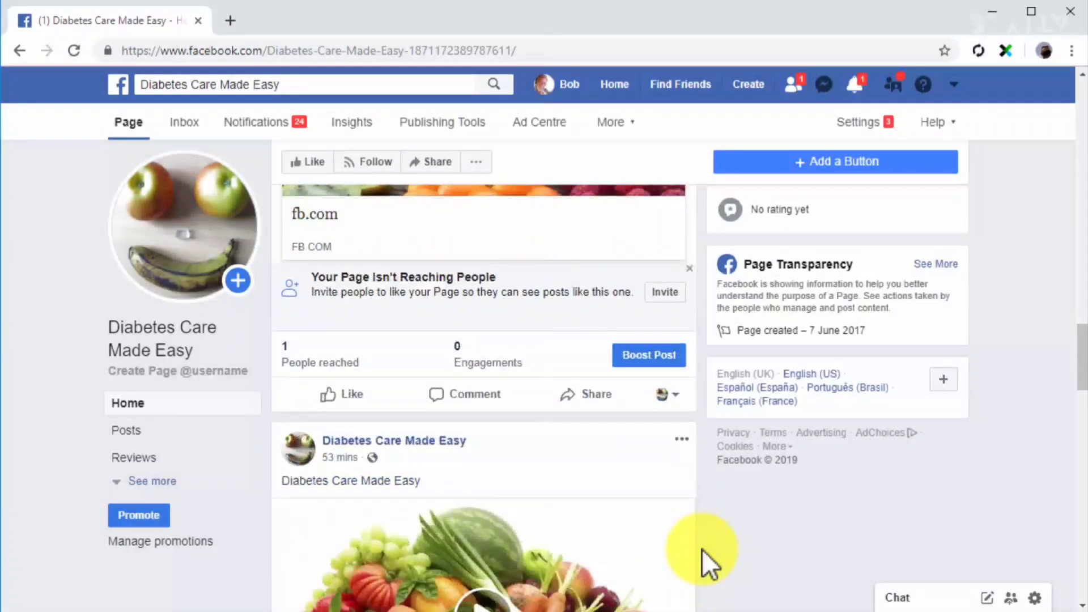
scroll(702, 549, down, 1)
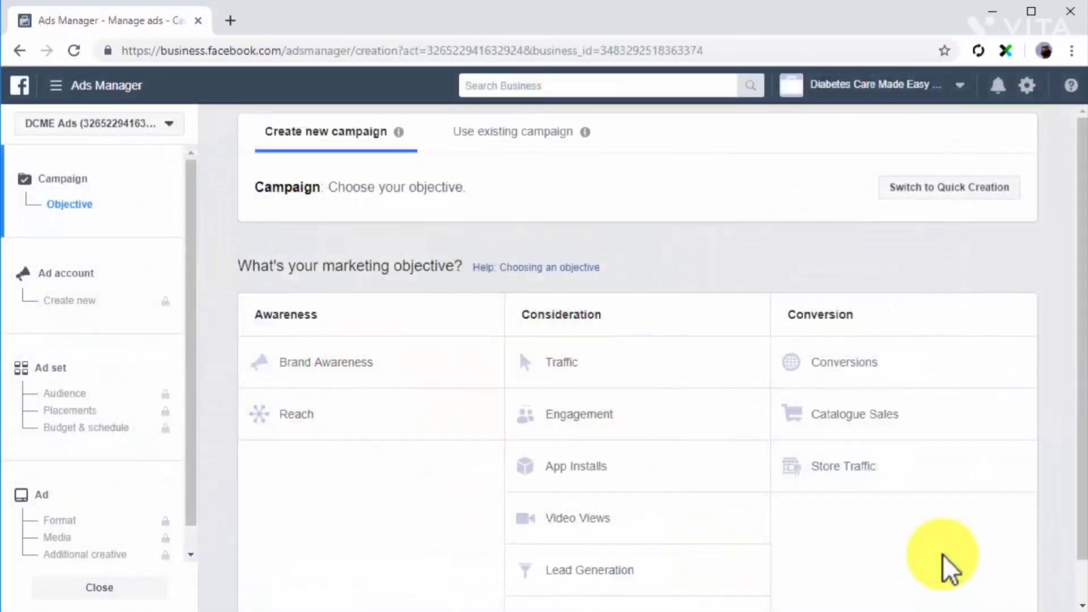
In Ads Manager, choose Engagement as the new campaign's objective with Page Likes as the engagement type.
click(719, 418)
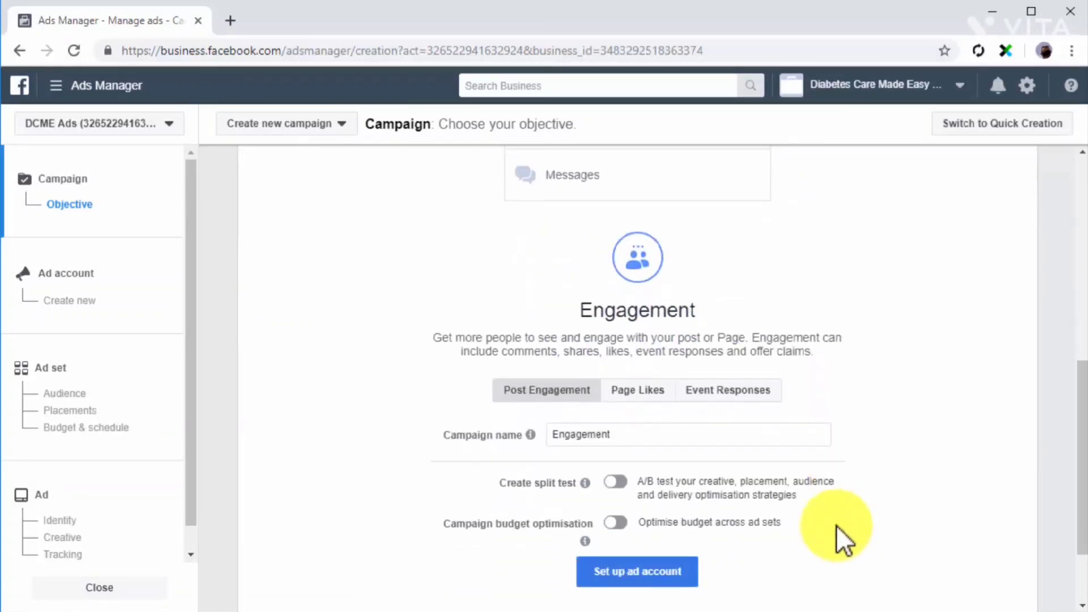
click(639, 393)
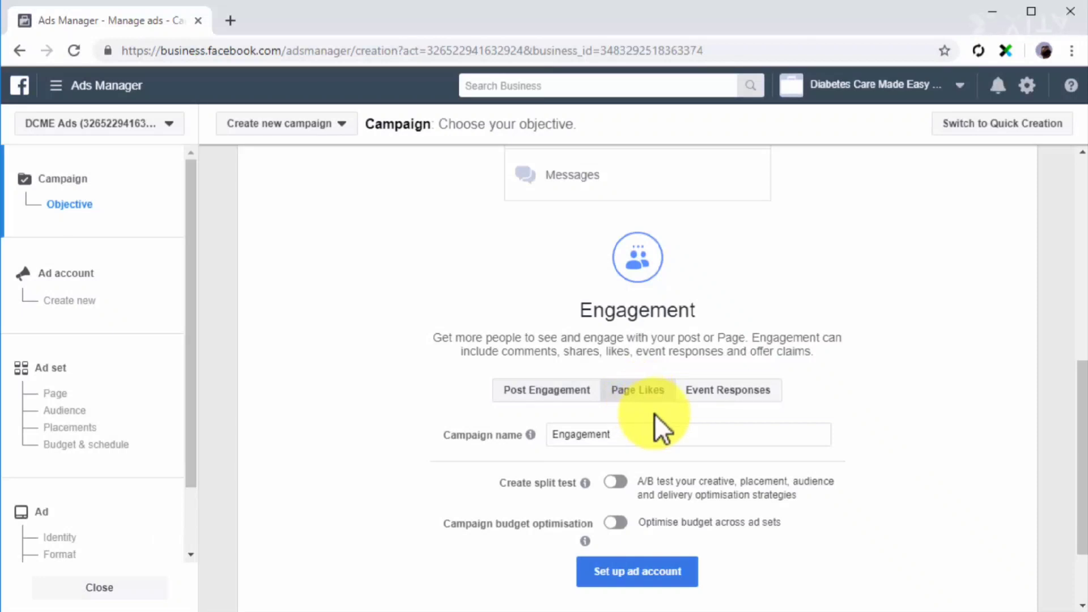
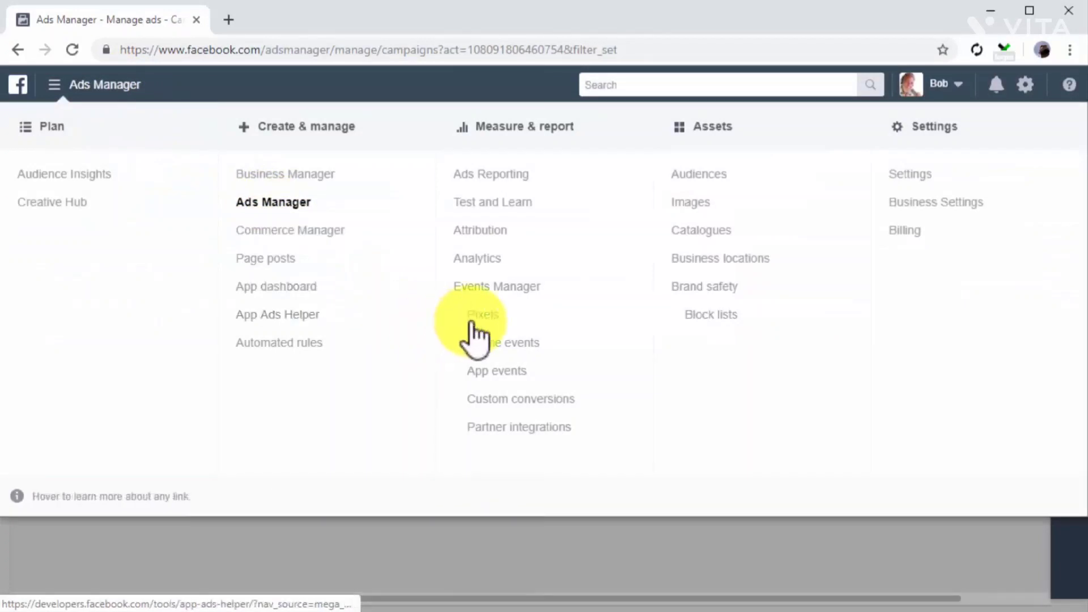
Set up the account's Facebook pixel for manual installation and copy its pixel code.
click(479, 315)
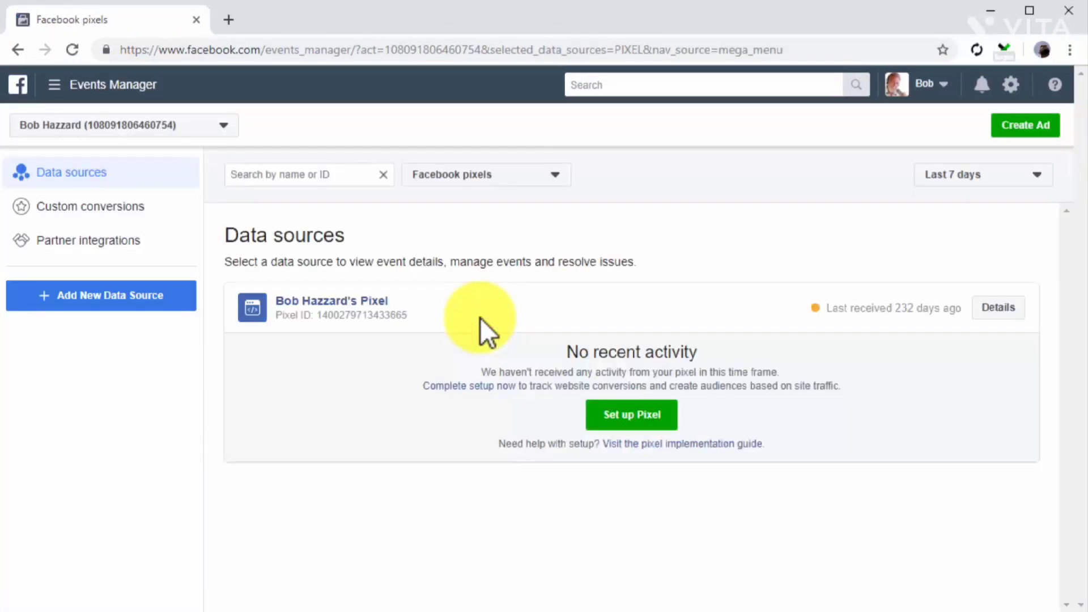
click(623, 419)
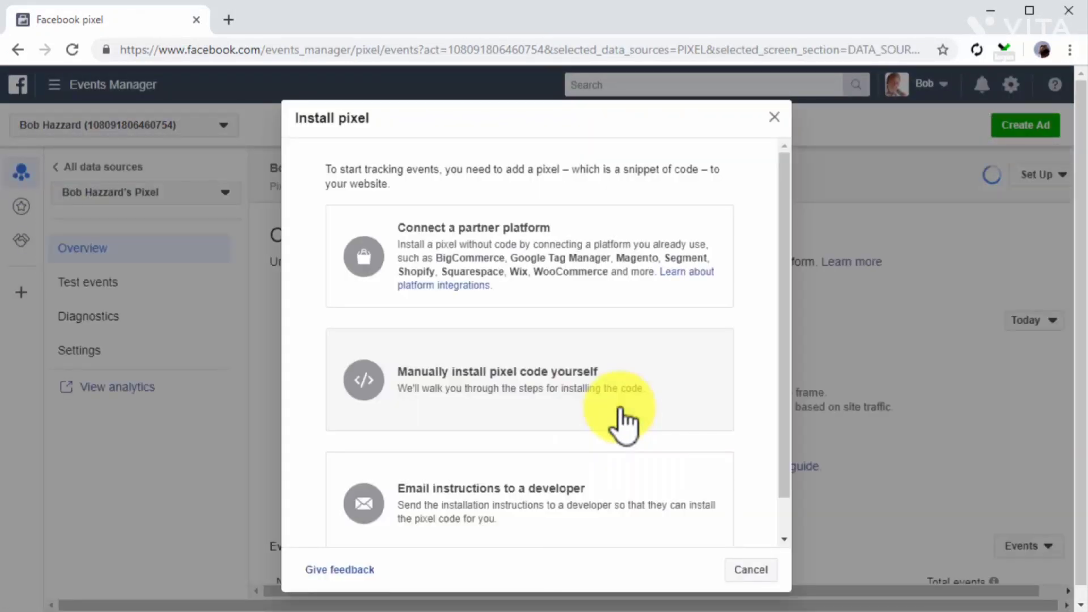
click(620, 409)
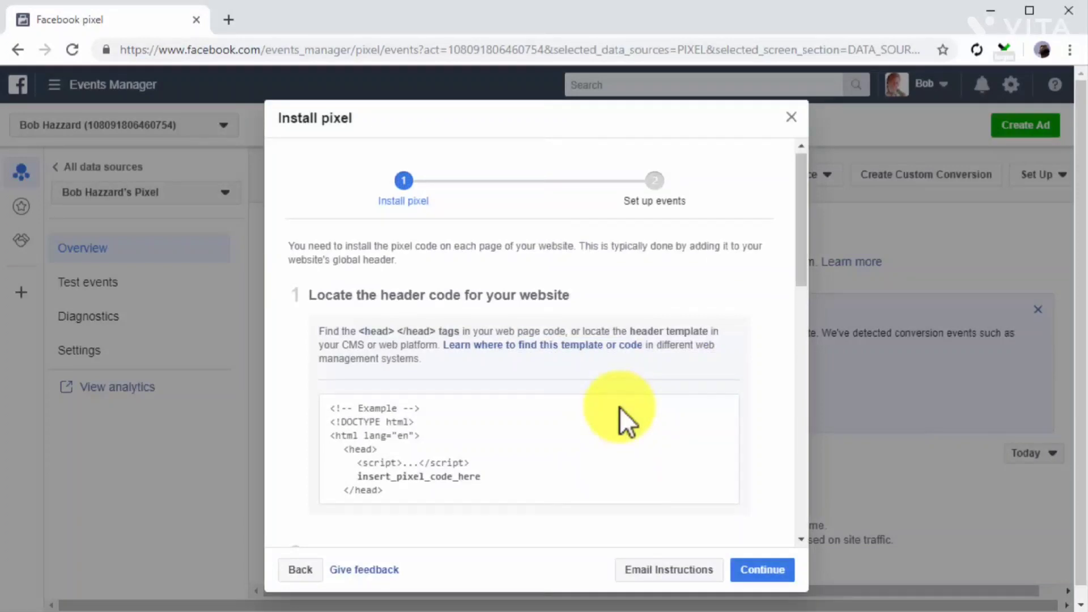
scroll(620, 407, down, 6)
click(620, 407)
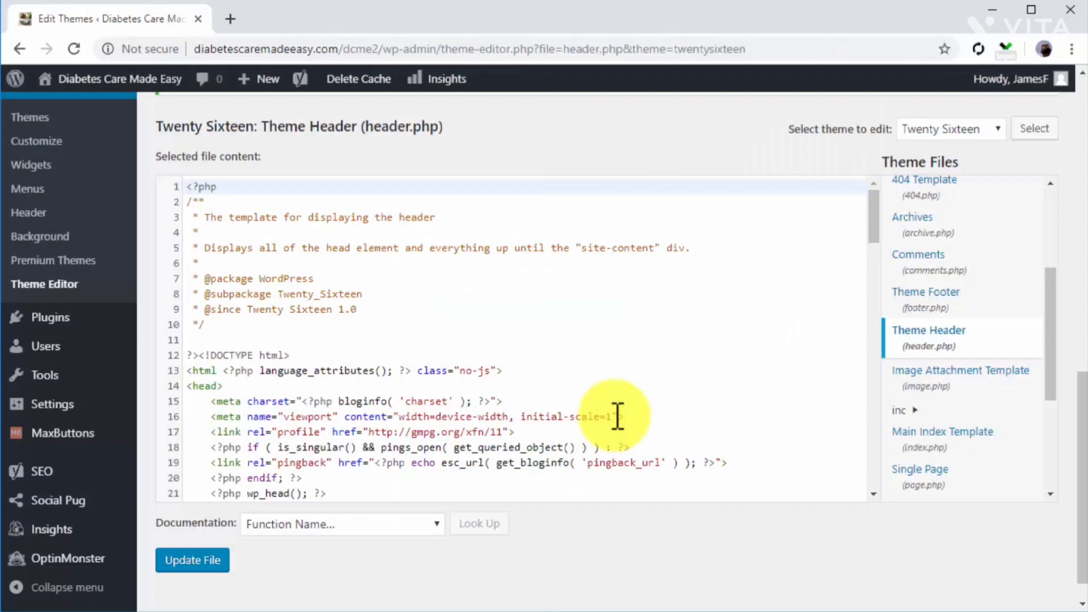
Insert the copied pixel code just above the closing head tag in the Twenty Sixteen theme's header.php.
scroll(615, 414, down, 3)
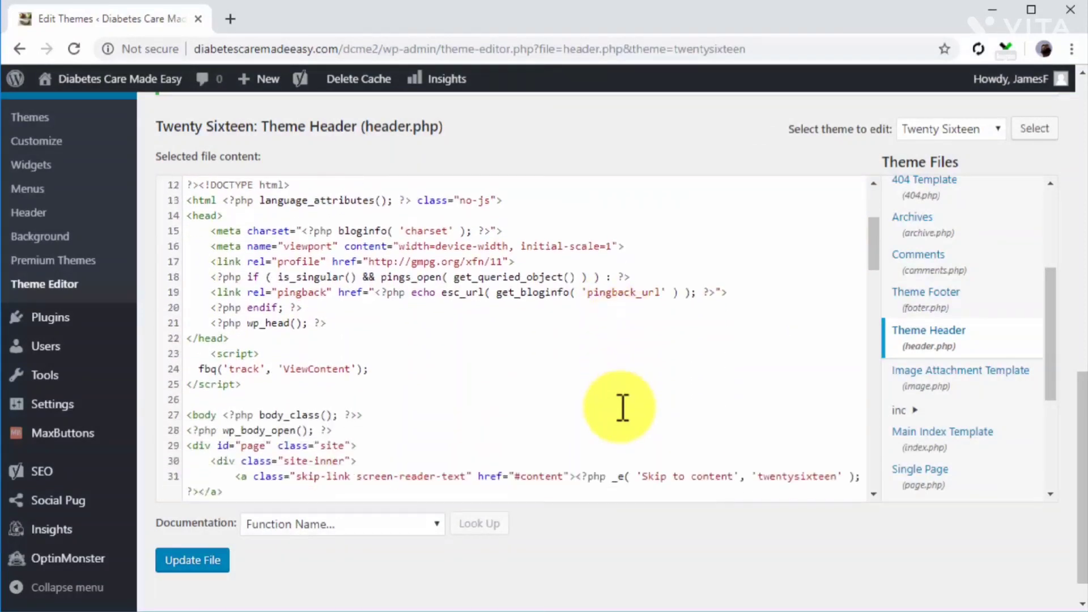
click(407, 327)
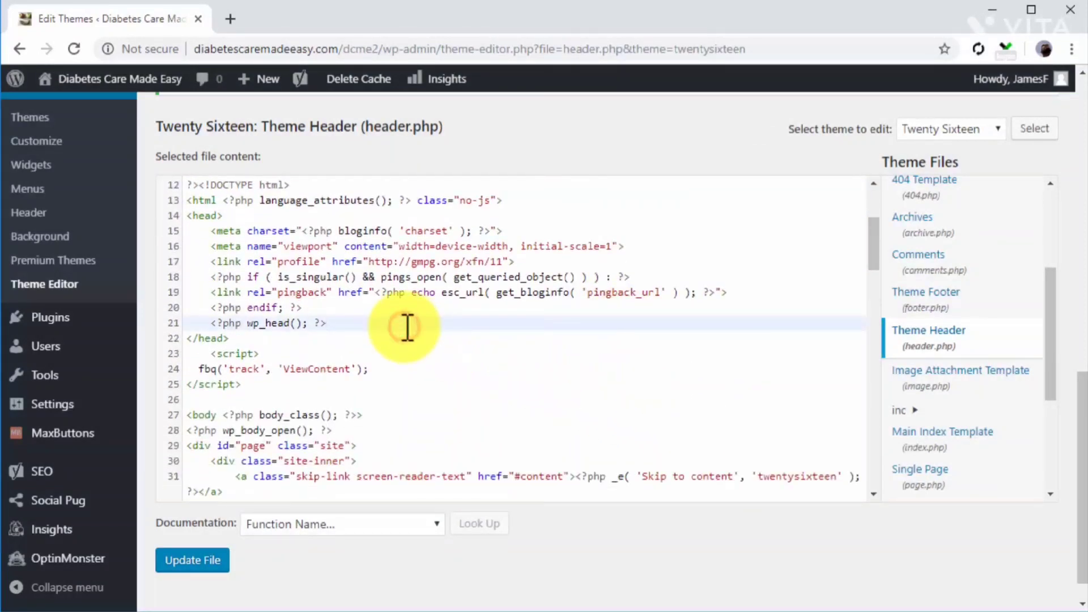
key(Return)
key(ctrl+v)
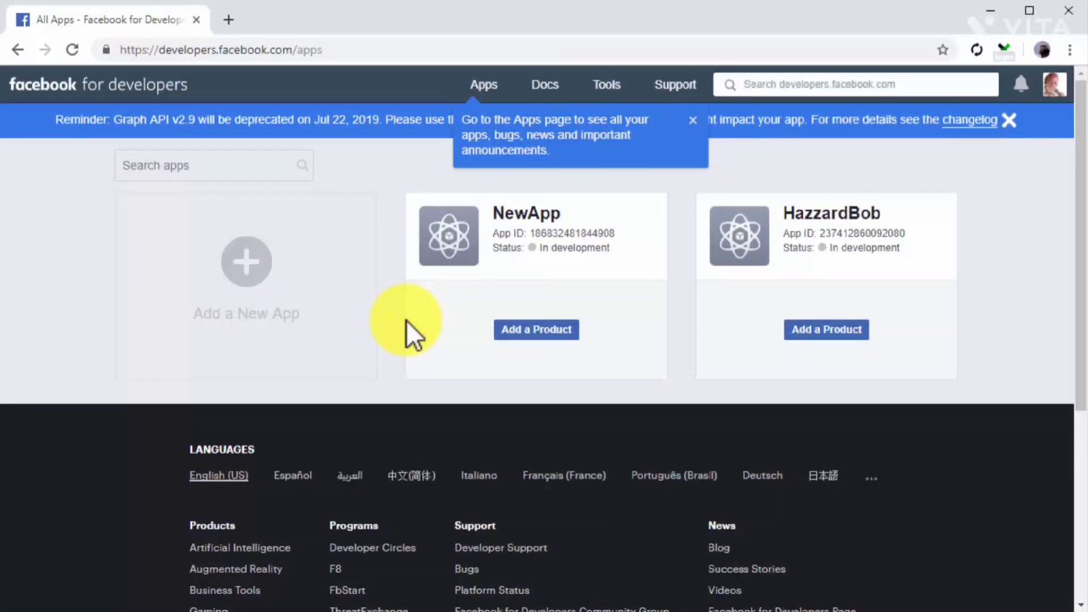
Create a new Facebook developer app with the display name My New App.
click(286, 311)
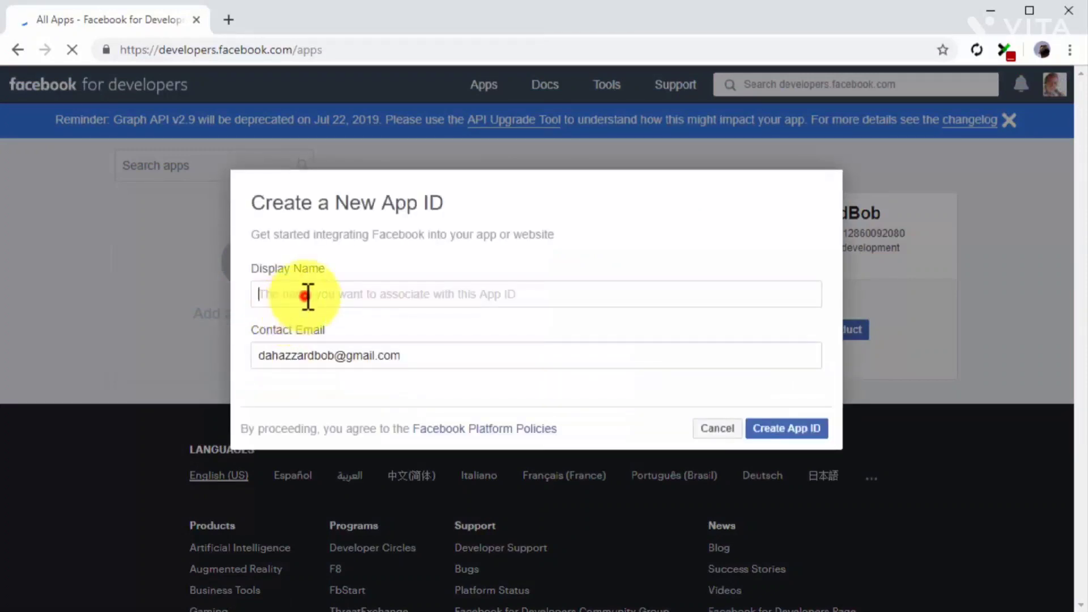
text(My New App)
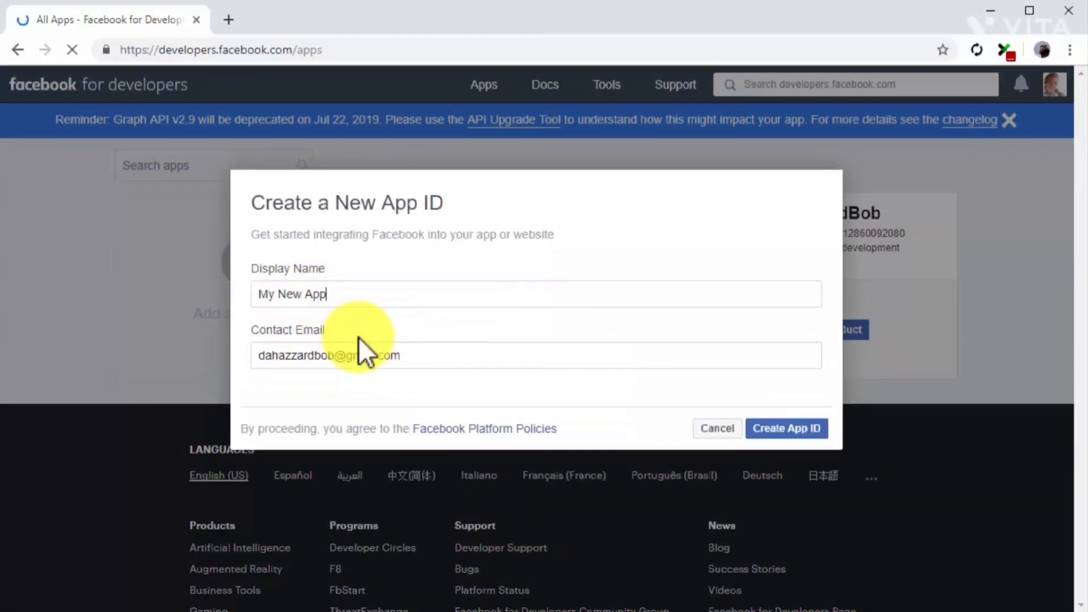
click(773, 433)
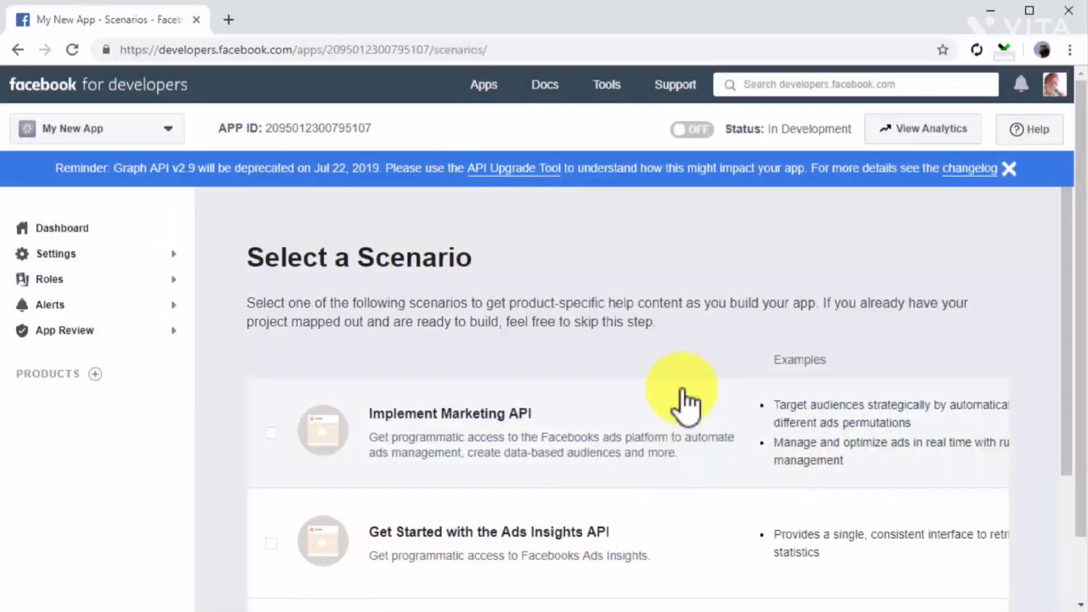
Select the Integrate Facebook Login and Get Started with the Pages API scenarios and continue.
scroll(251, 493, down, 3)
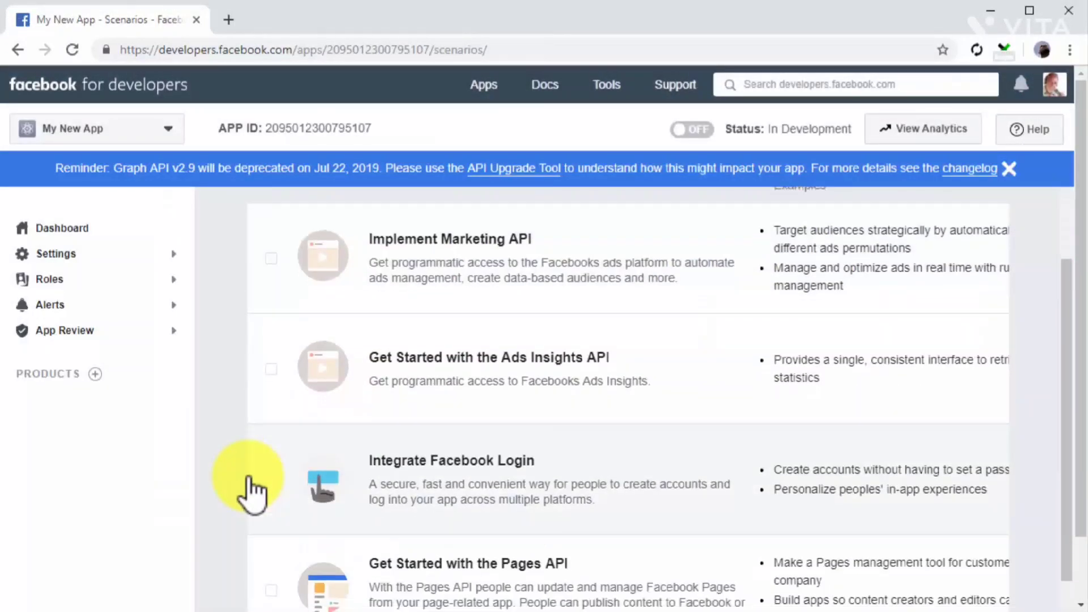
scroll(251, 493, down, 2)
click(271, 400)
click(274, 465)
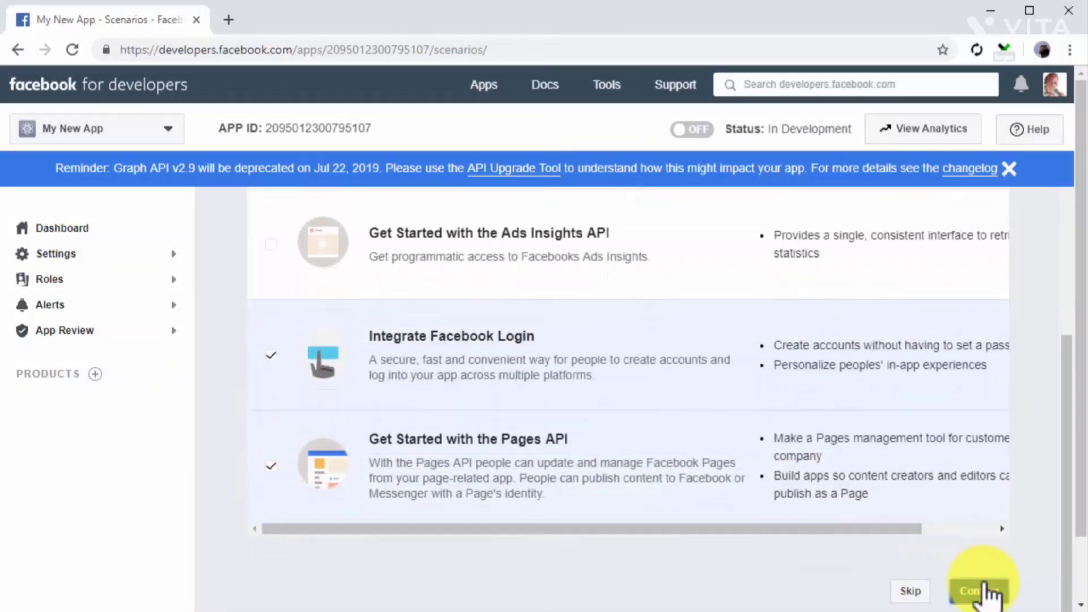
click(985, 592)
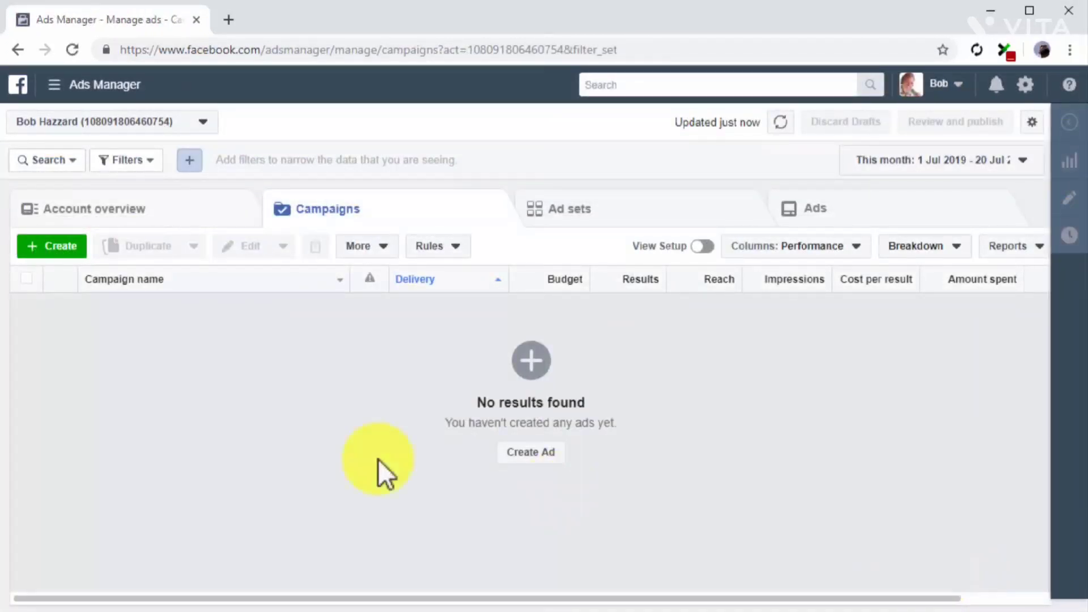
Start a new Ads Manager campaign with App Installs as its objective.
click(46, 249)
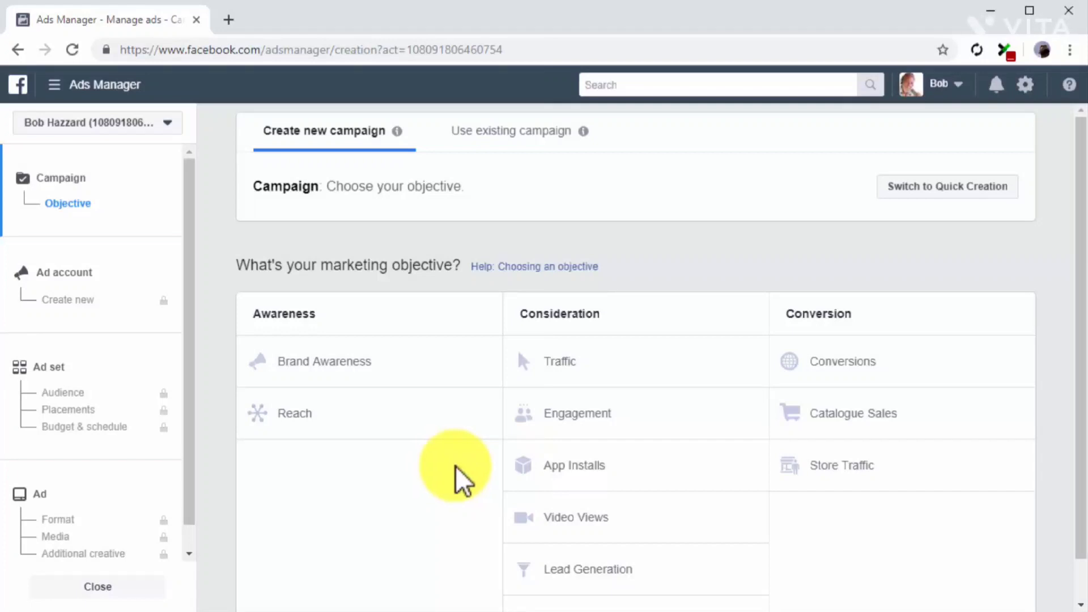
click(679, 475)
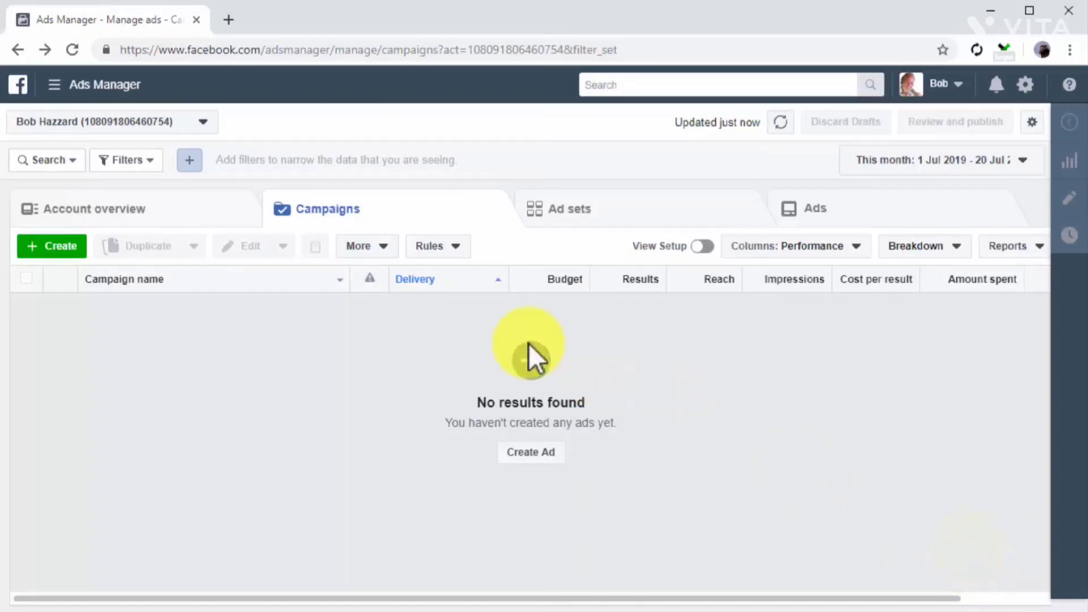
Go to Audiences and start connecting the ad account to Business Manager through a new business.
click(118, 95)
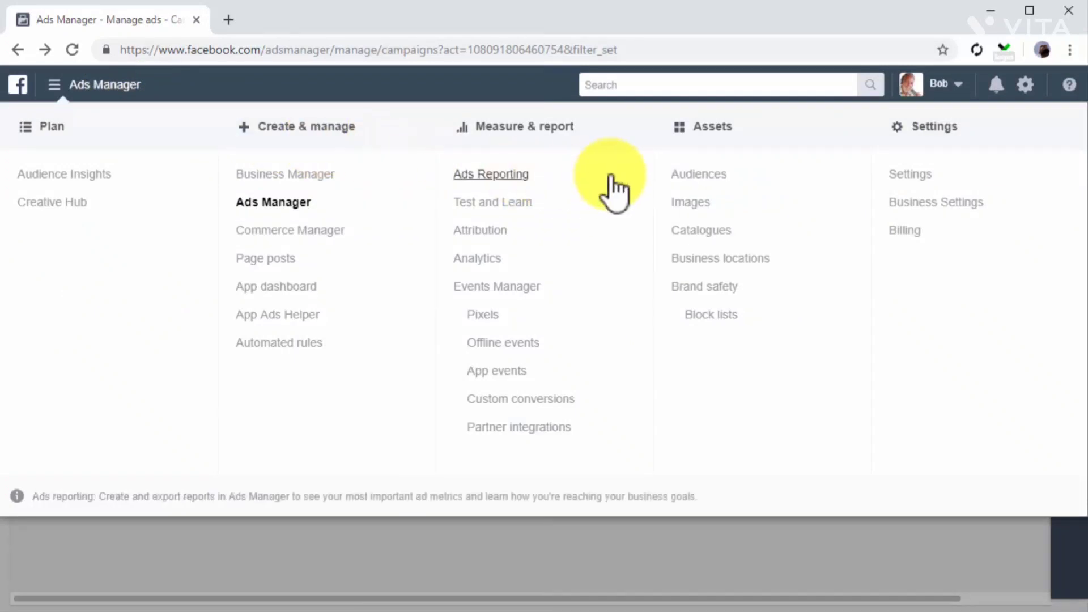
click(672, 175)
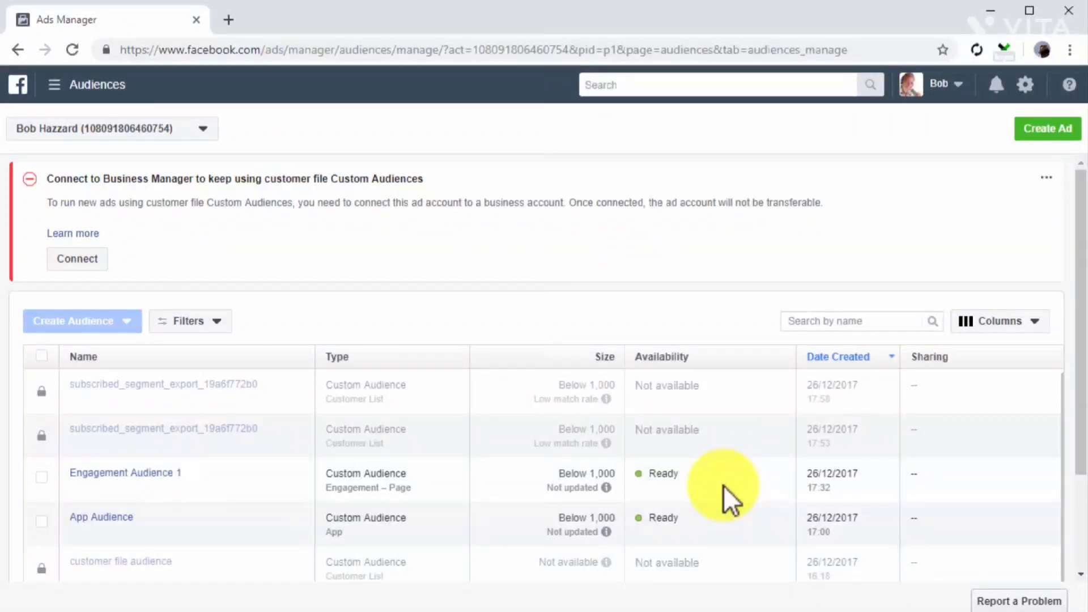
click(92, 258)
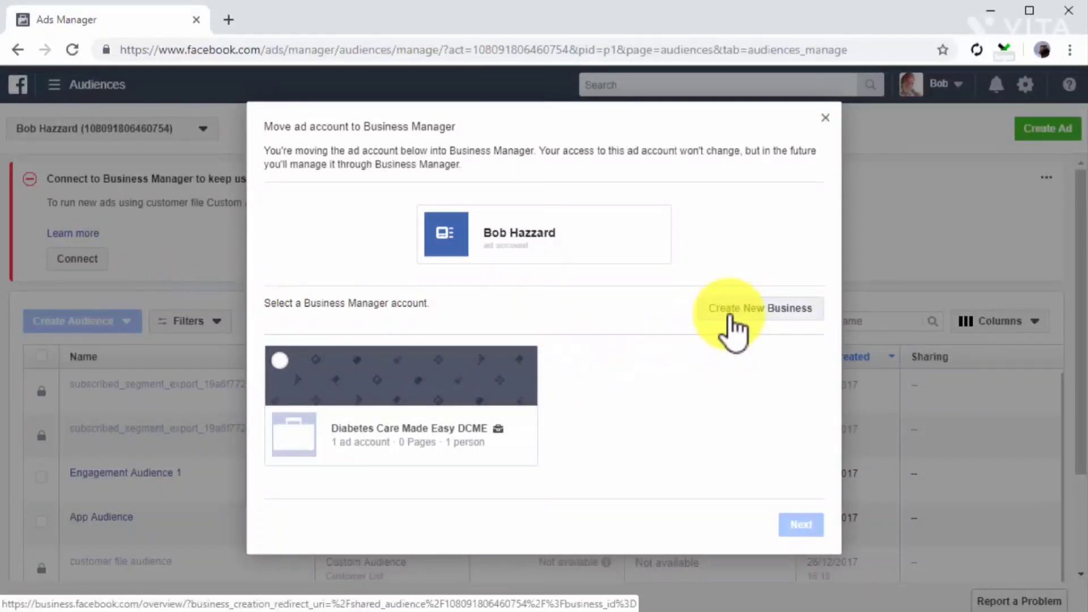
click(732, 316)
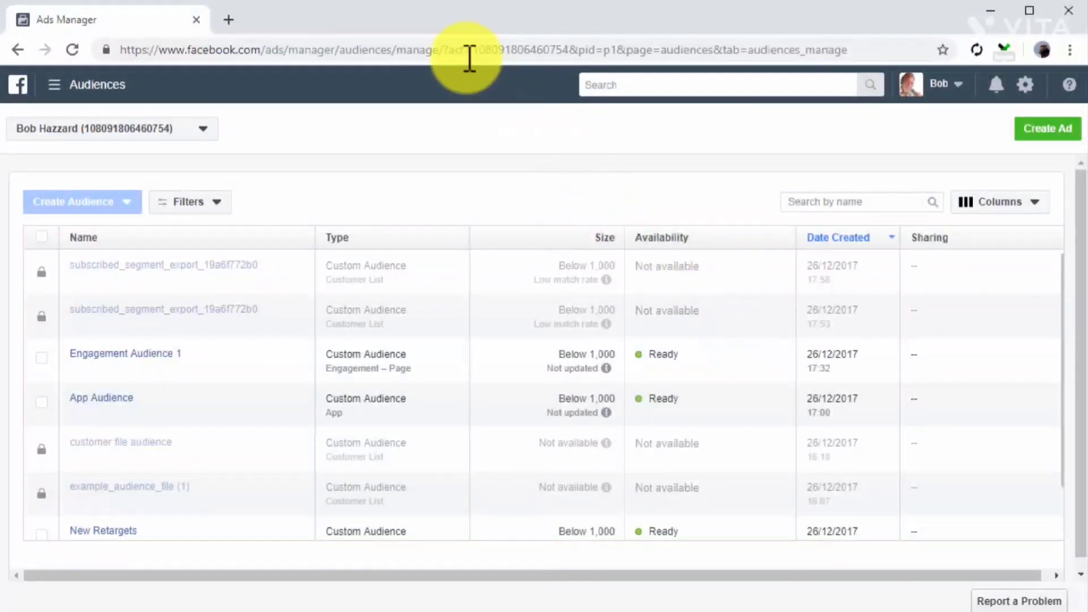
Download example_audience_file.csv from facebook.com/images/ads/signals/example_files and open the downloaded file.
click(469, 59)
key(ctrl+v)
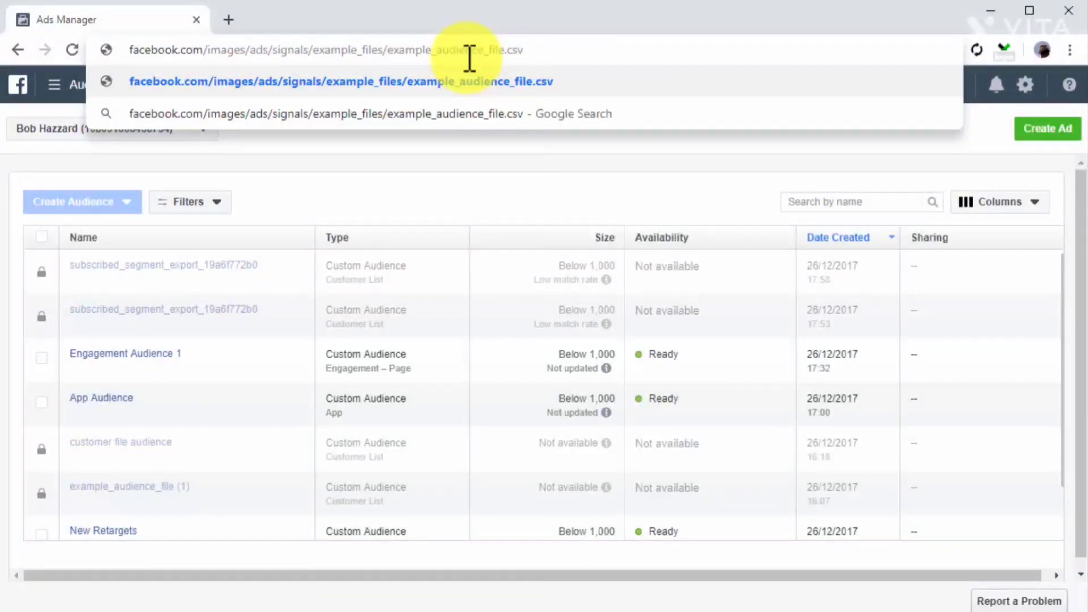
key(Return)
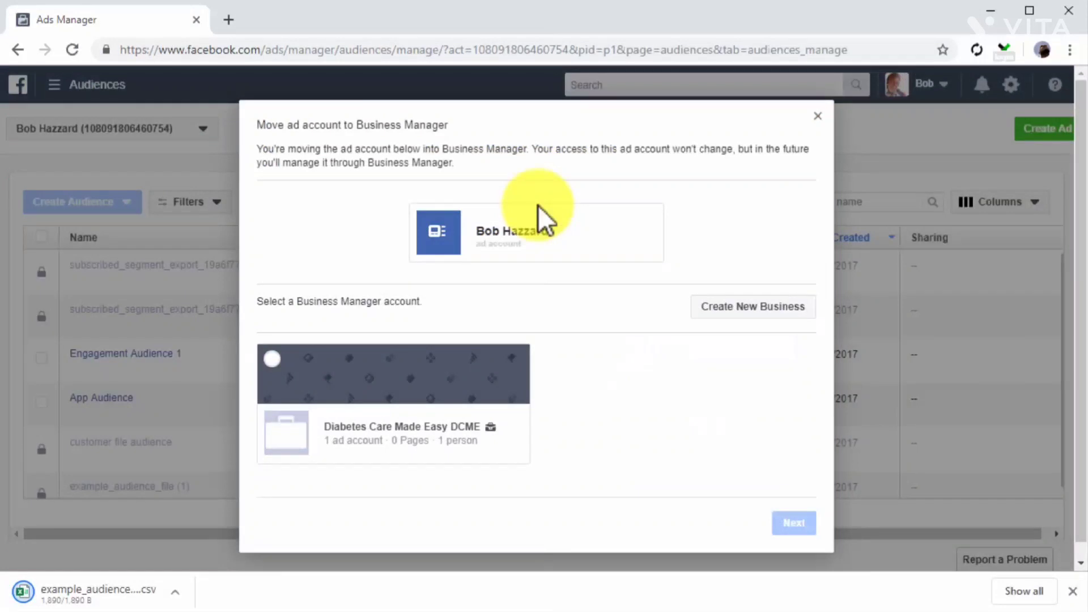
key(Escape)
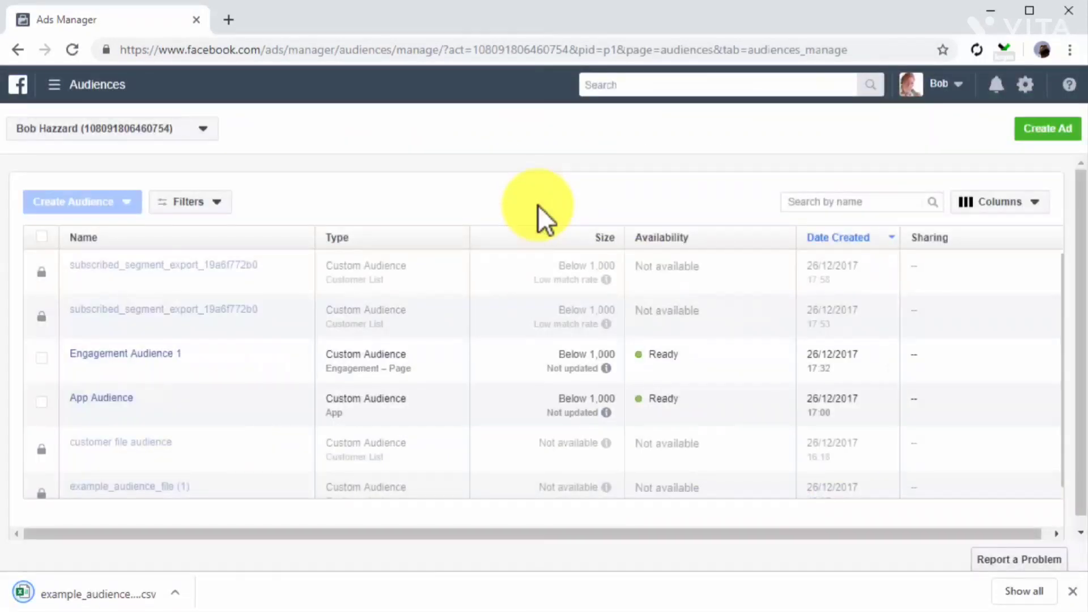
click(158, 596)
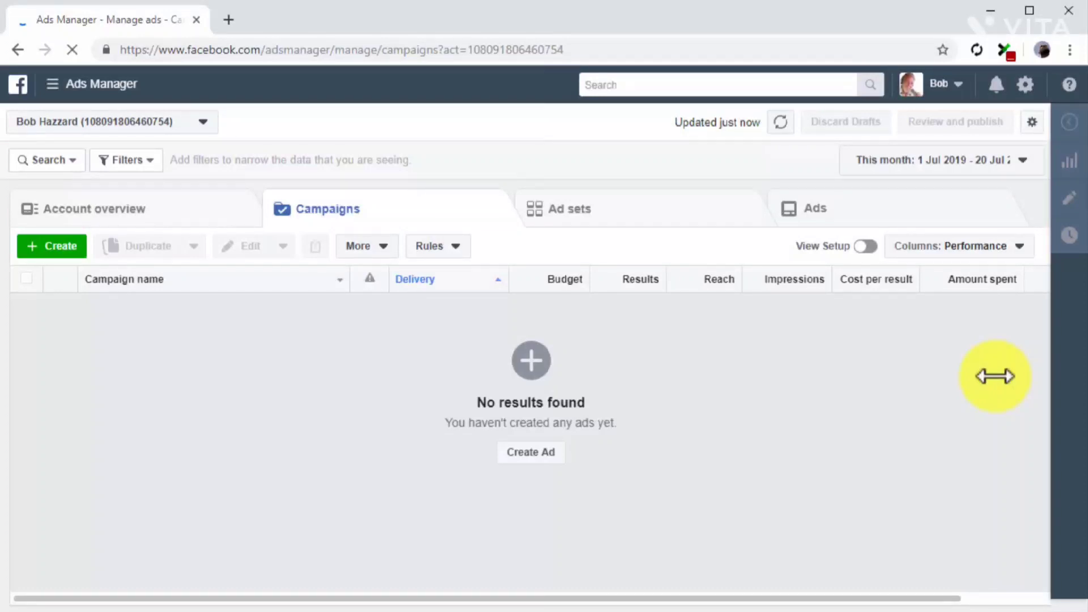
For the Diabetes Care Made Easy DCME offline event set, download example_events_file.csv and open it in Excel.
click(85, 86)
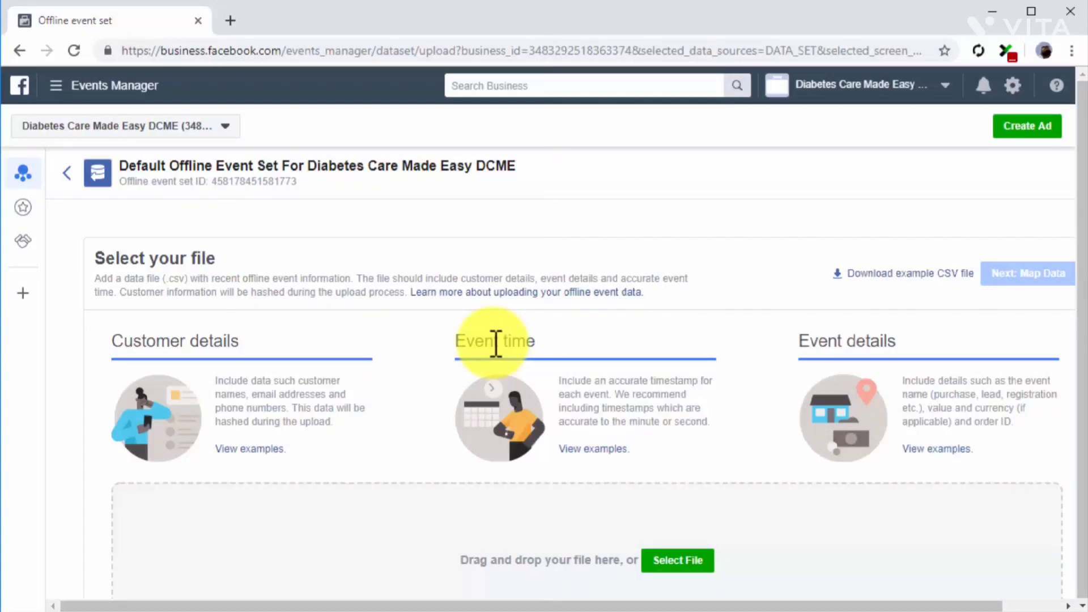
click(860, 276)
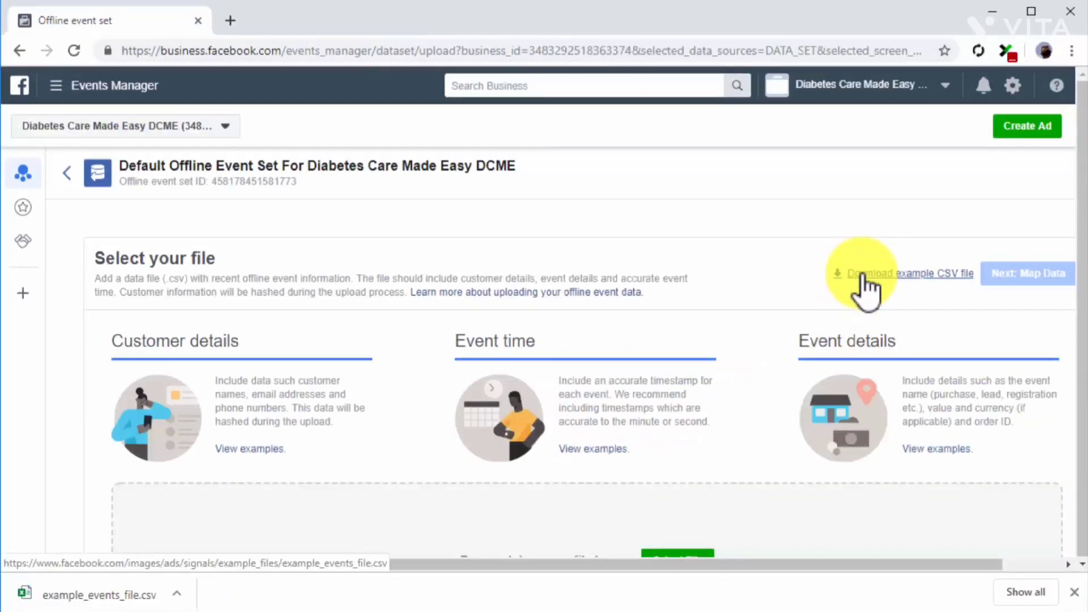
click(139, 596)
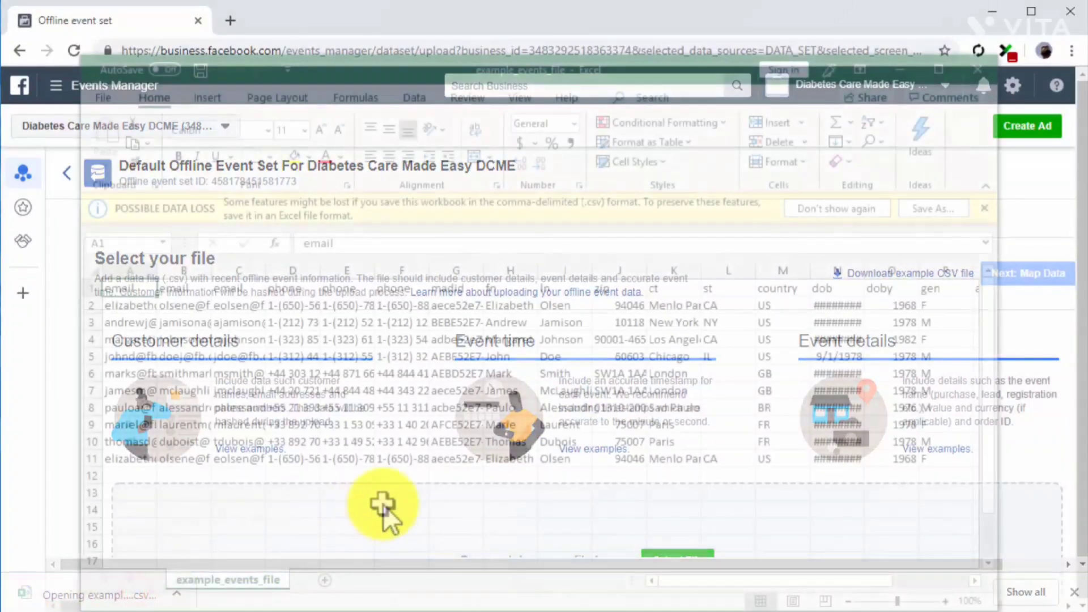
Clear sample rows 3 to 11, overwrite row 2 with the customer's details and a purchase value of 25, and save the file.
drag(943, 459, 136, 328)
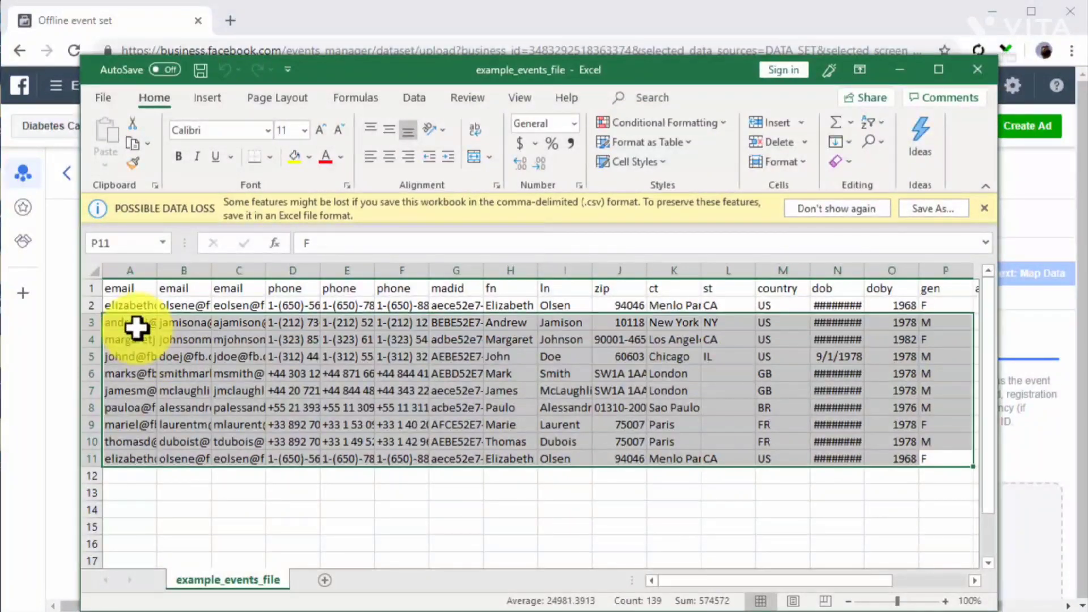
key(Delete)
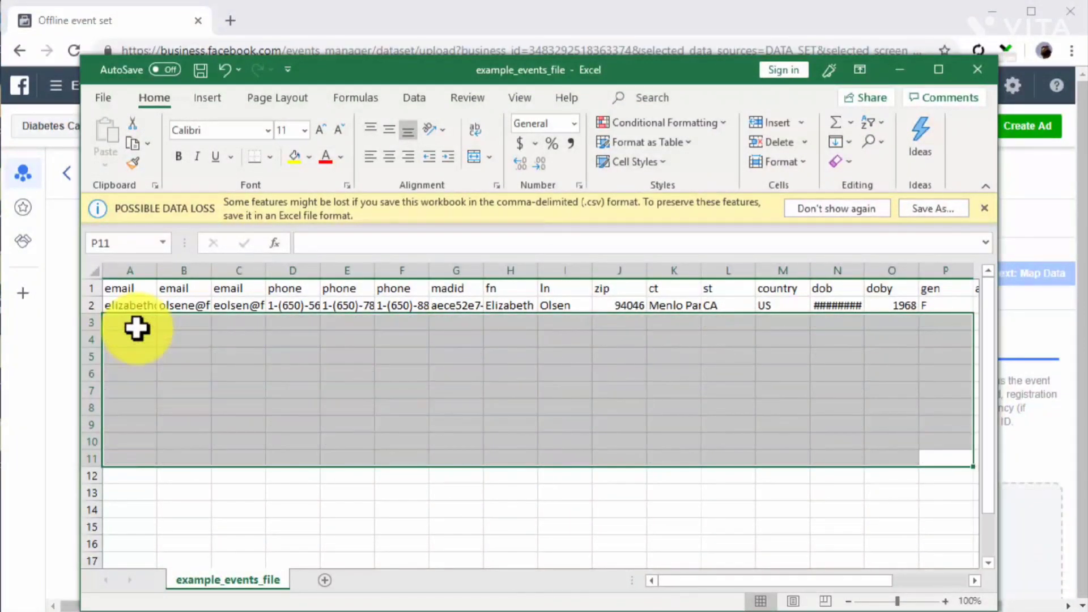
click(139, 308)
double_click(139, 309)
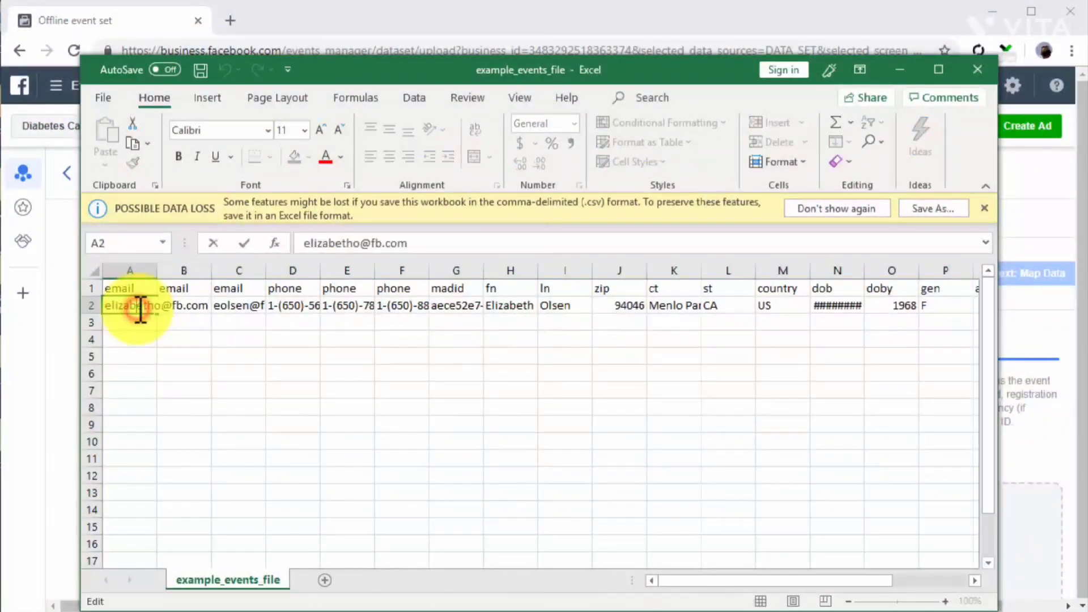
key(ctrl+v)
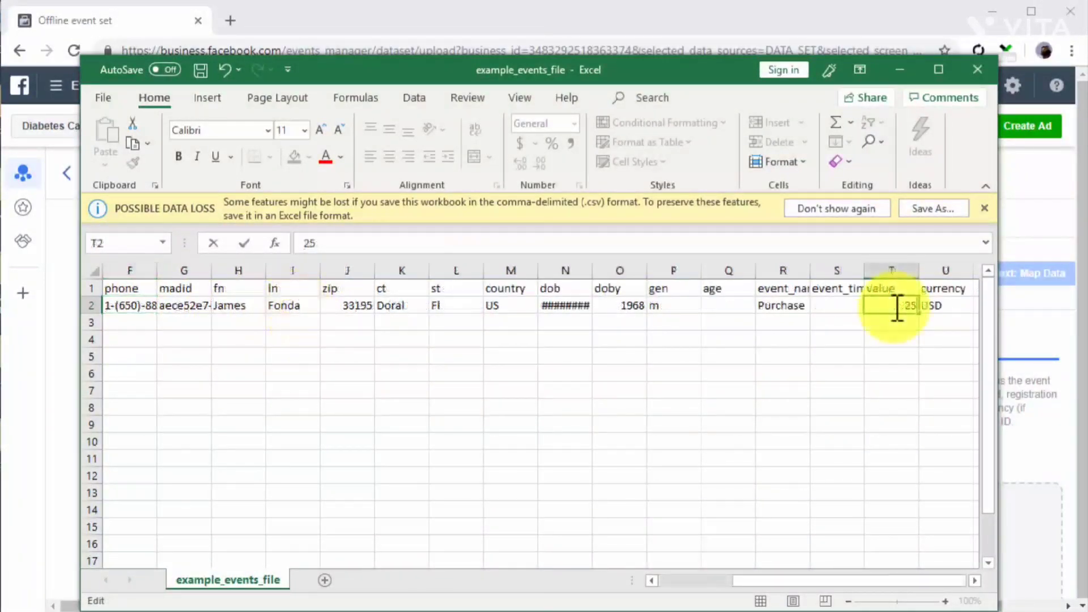
key(Return)
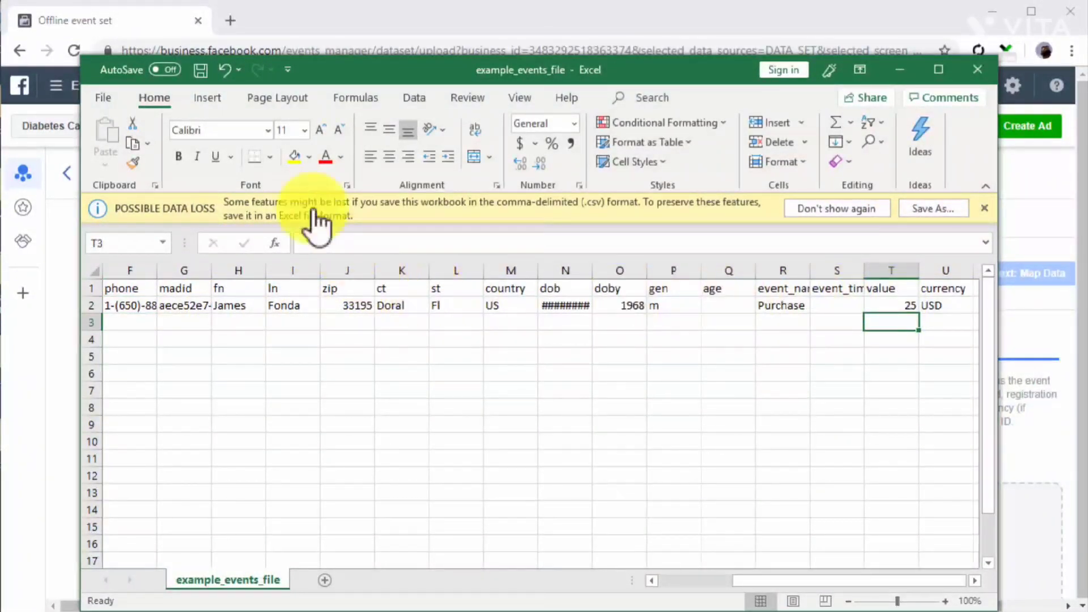
click(198, 71)
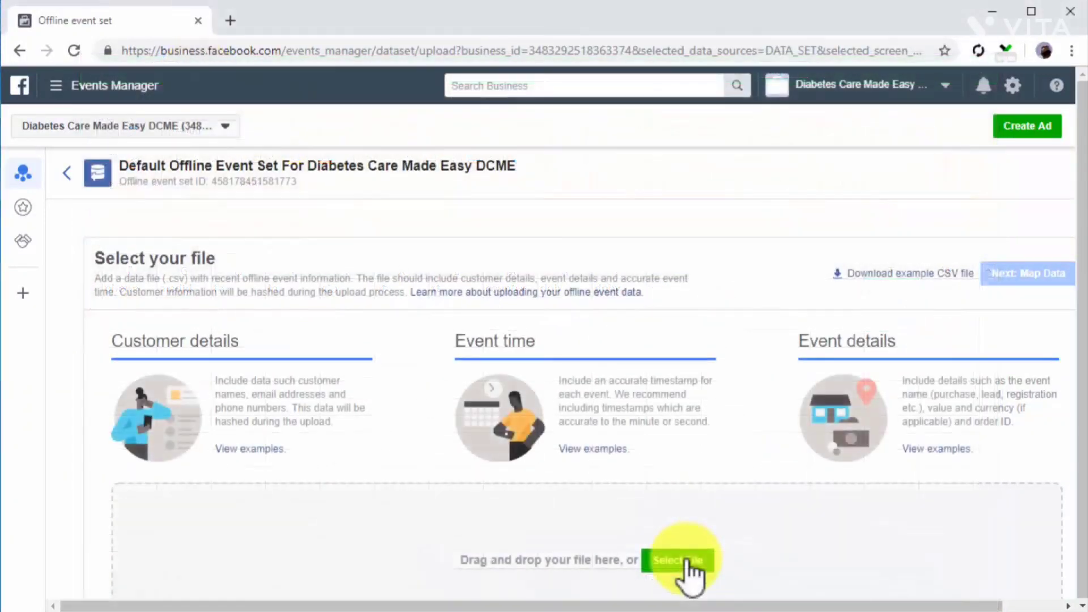
Upload example_events_file to the offline event set with the automatic column mapping and go to the results overview.
click(686, 556)
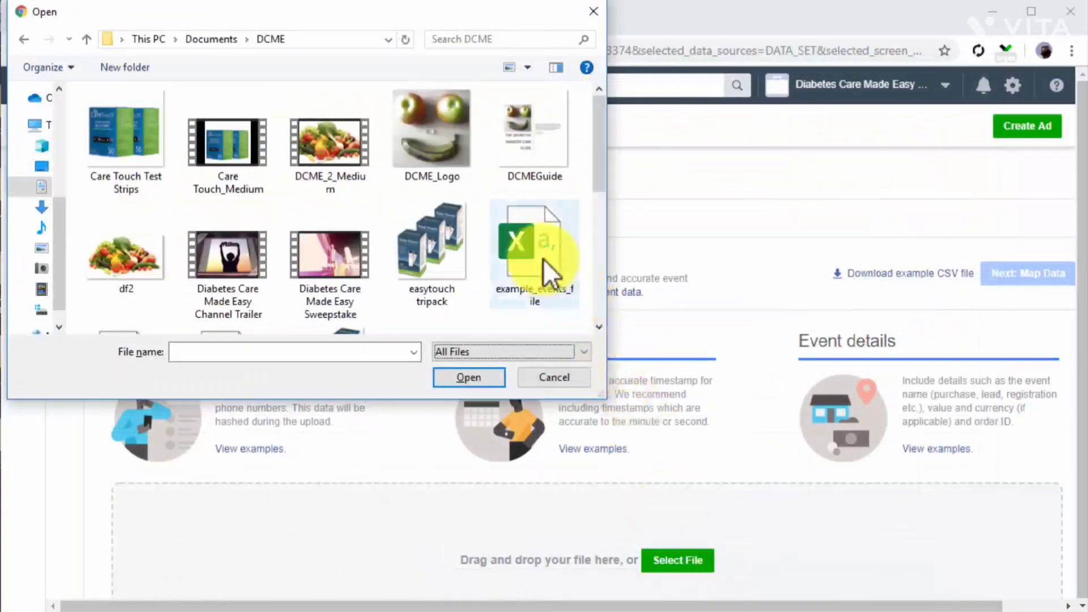
double_click(542, 260)
click(1005, 277)
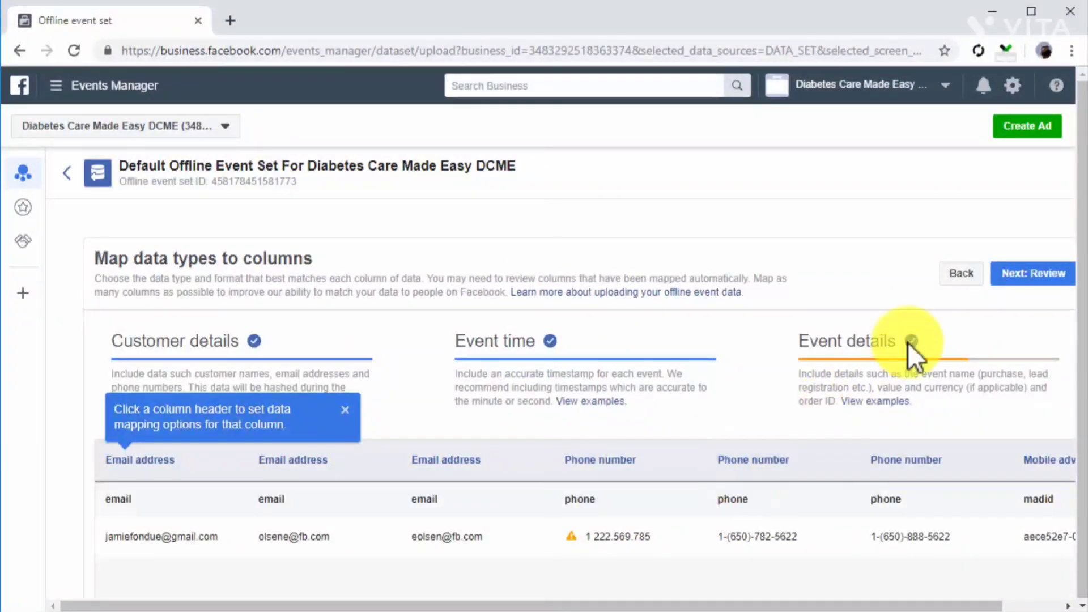
click(1006, 275)
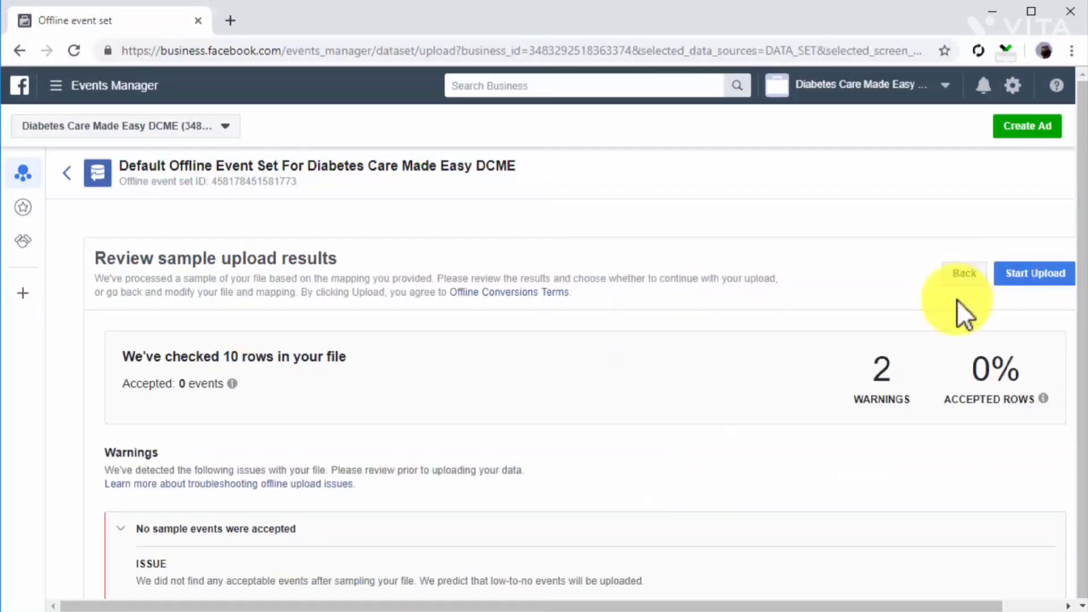
click(1001, 282)
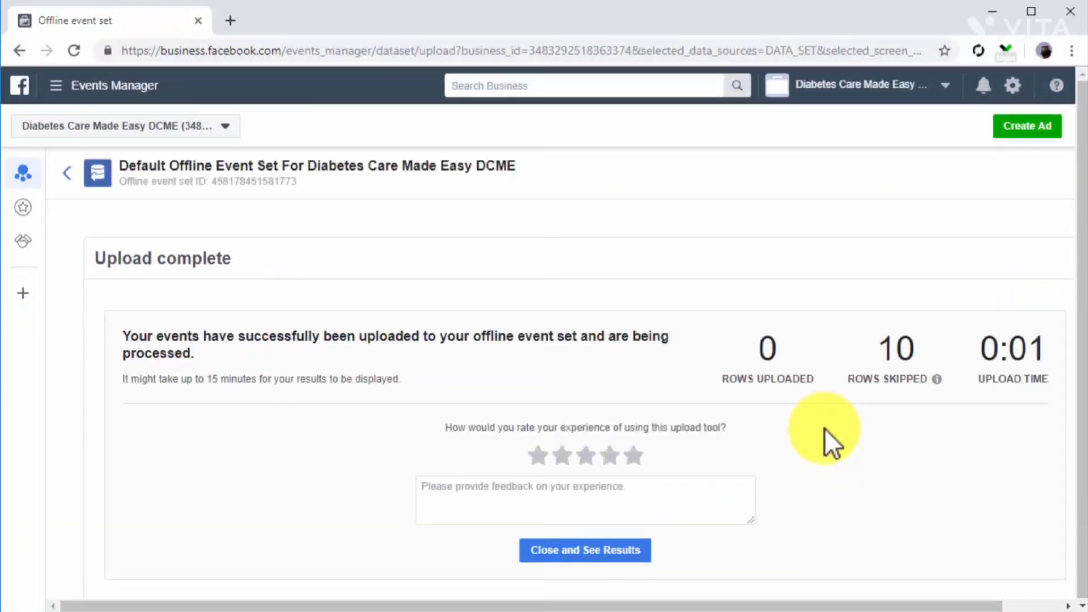
click(639, 552)
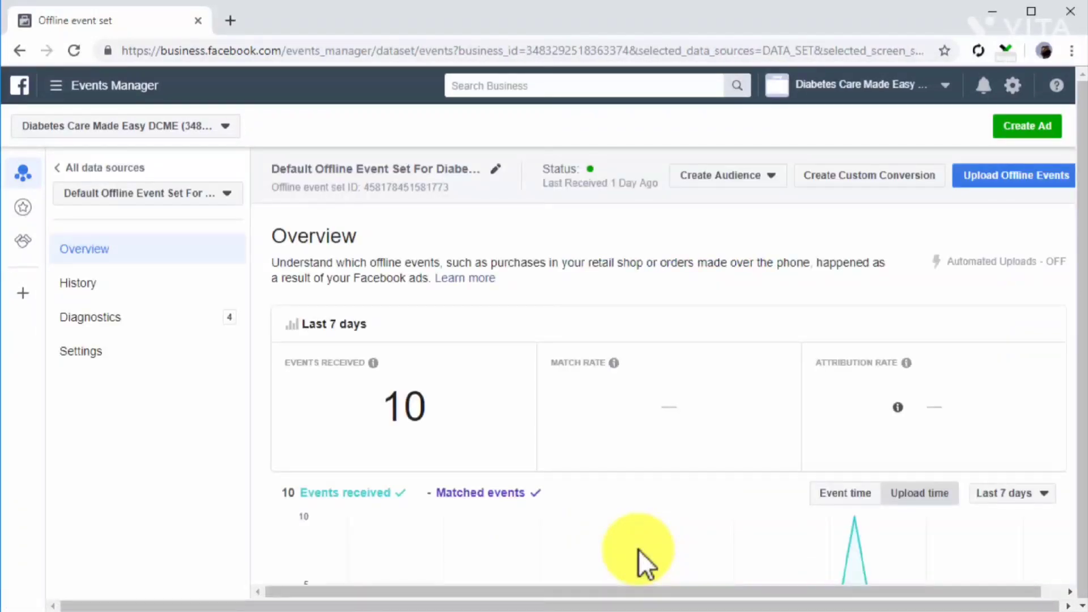